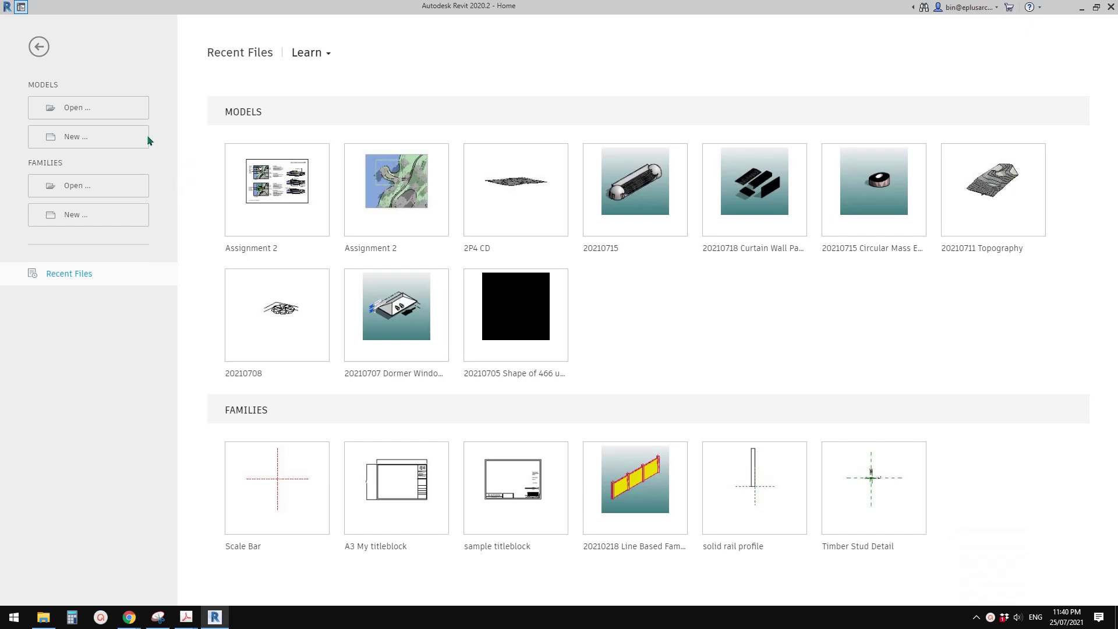
Step: Create a new project from a different template than the Construction Template
click(92, 138)
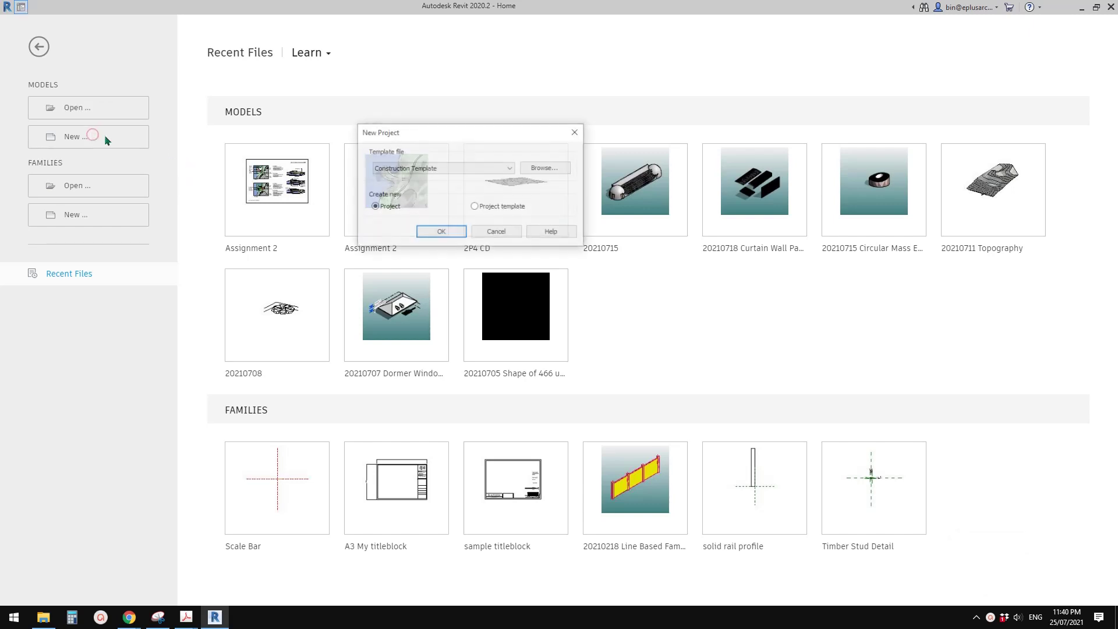
click(482, 169)
click(404, 194)
click(441, 232)
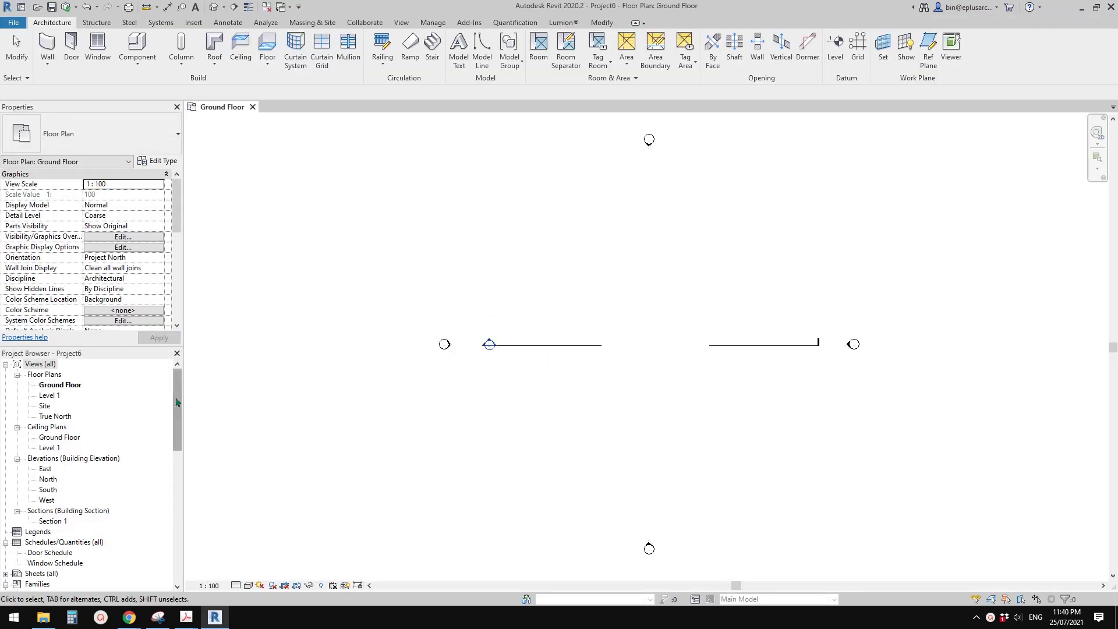
Step: Open the sheet A101 - Unnamed
drag(176, 402, 176, 442)
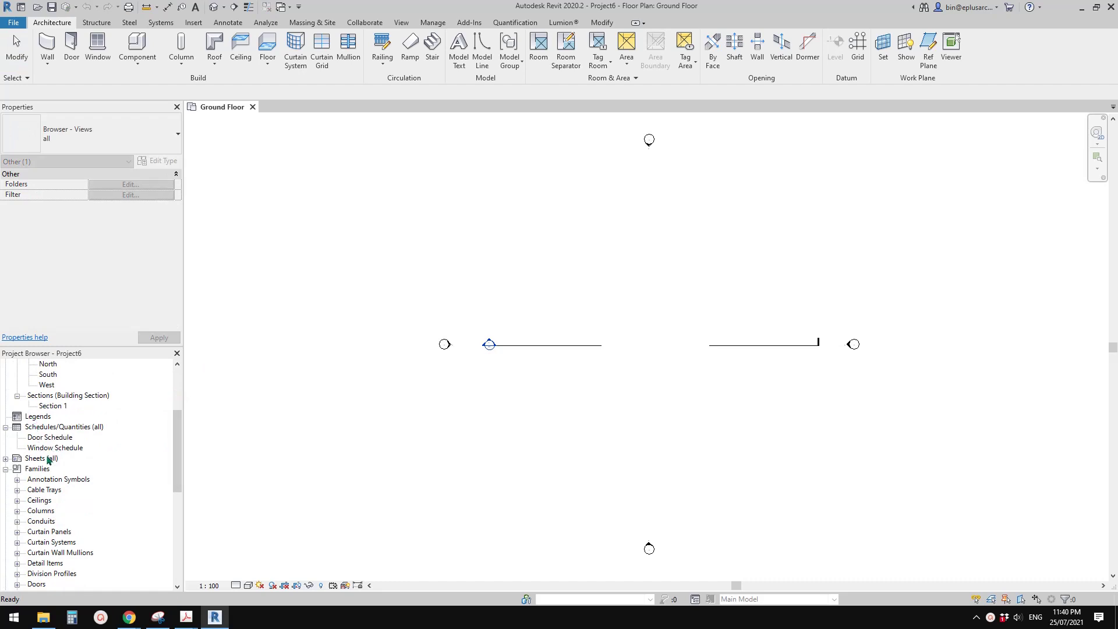
double_click(32, 460)
double_click(40, 468)
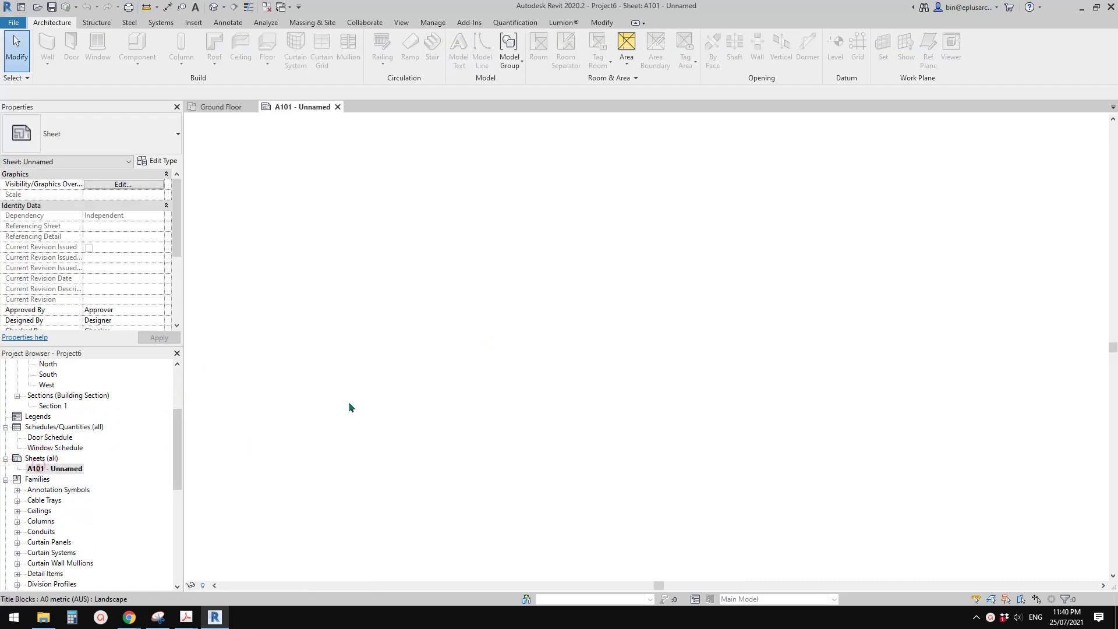
Step: Place the Ground Floor floor plan on sheet A101, inside the title block's drawing area
scroll(70, 398, up, 1)
scroll(67, 414, up, 3)
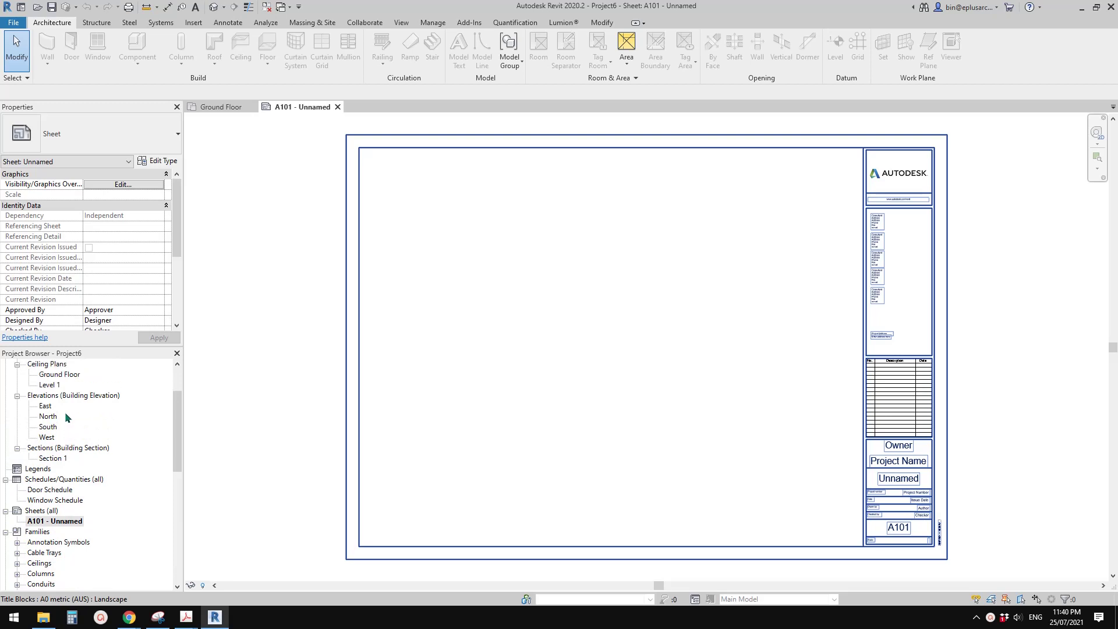
drag(58, 385, 538, 297)
key(Escape)
scroll(401, 414, up, 3)
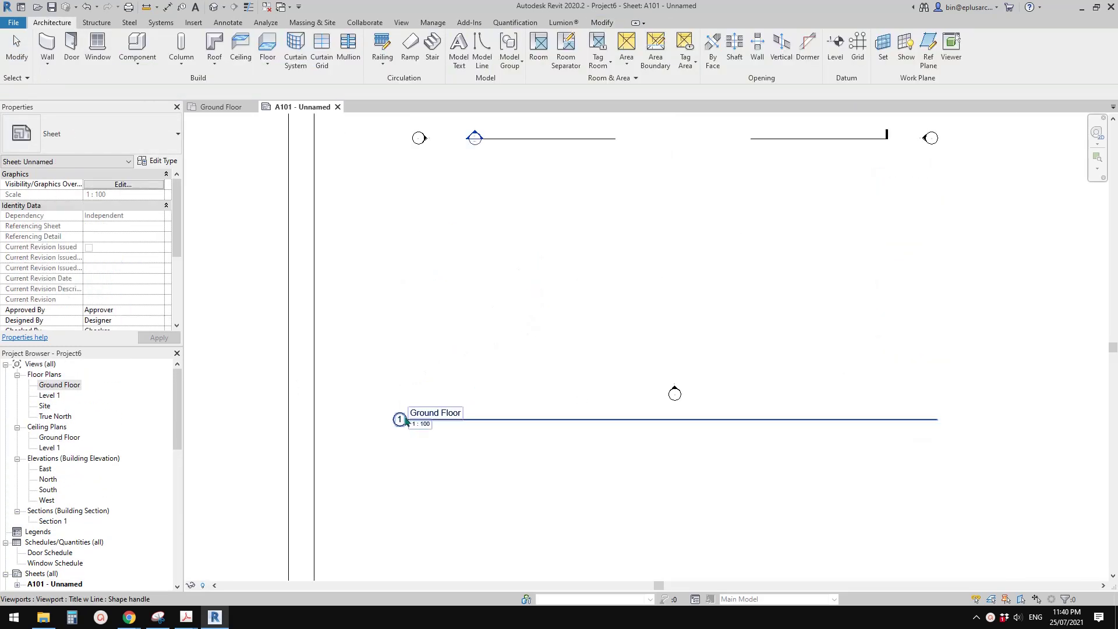
Step: Examine the Ground Floor viewport and its title on the sheet, including the number, view name, scale and extension line
click(416, 414)
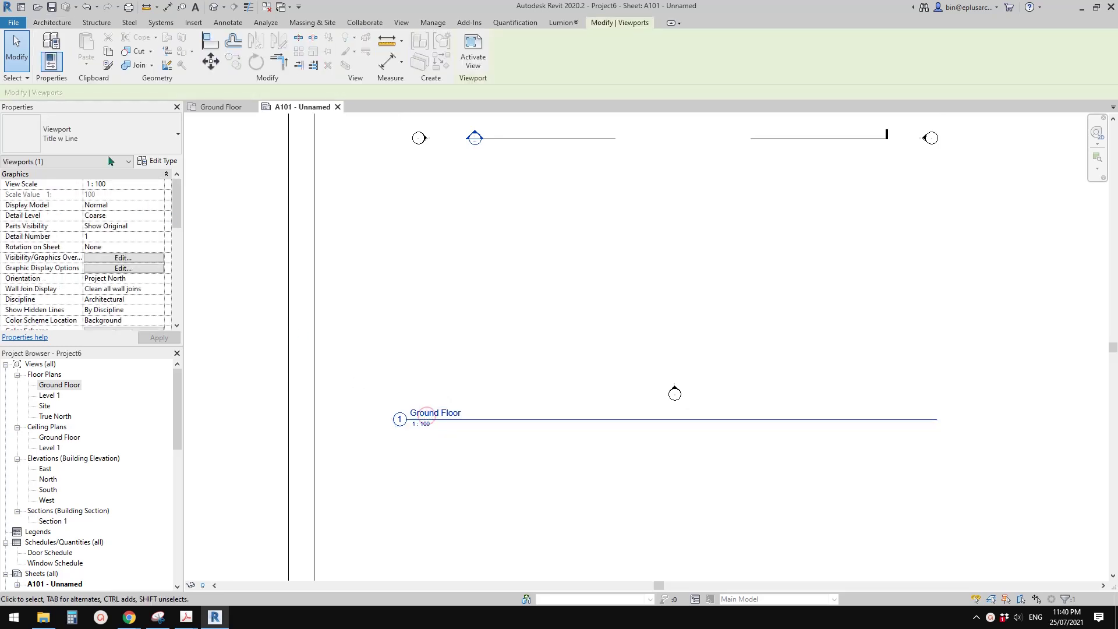
key(Escape)
click(431, 423)
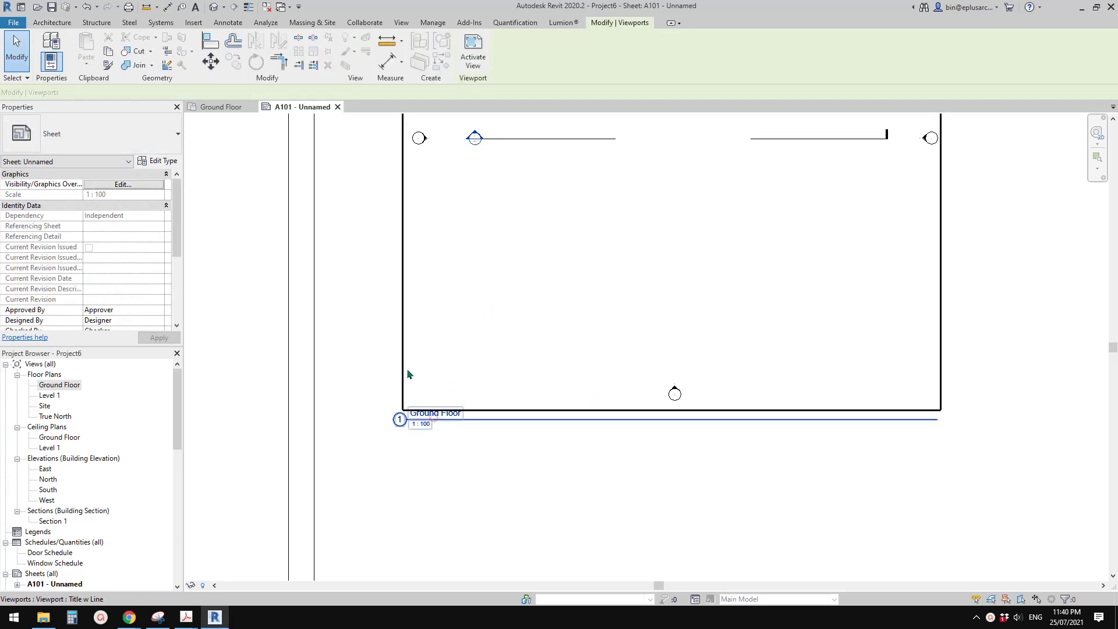
mouse_move(486, 417)
middle_down()
mouse_move(436, 430)
mouse_move(487, 433)
middle_up()
click(424, 436)
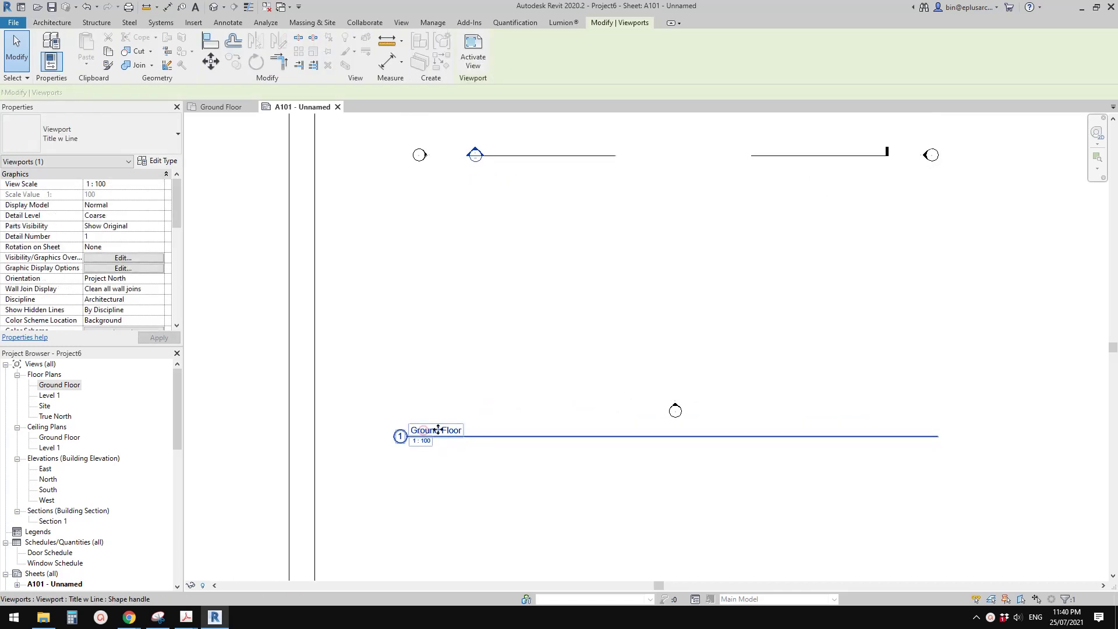
scroll(437, 429, up, 1)
click(424, 446)
click(386, 437)
middle_drag(386, 436, 379, 449)
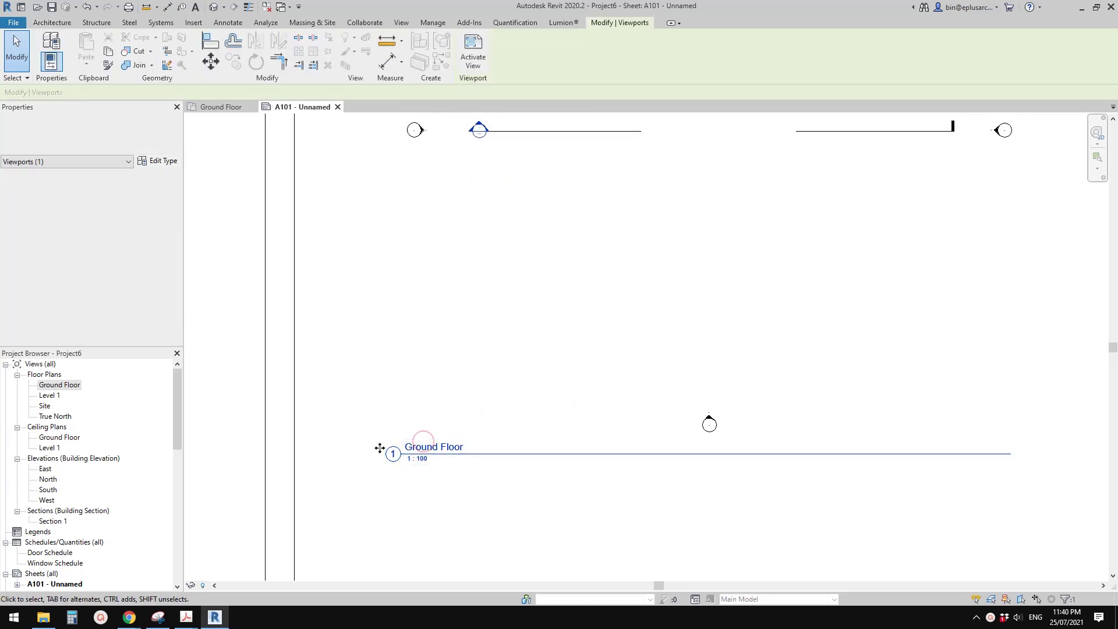
scroll(390, 454, up, 1)
scroll(419, 461, down, 2)
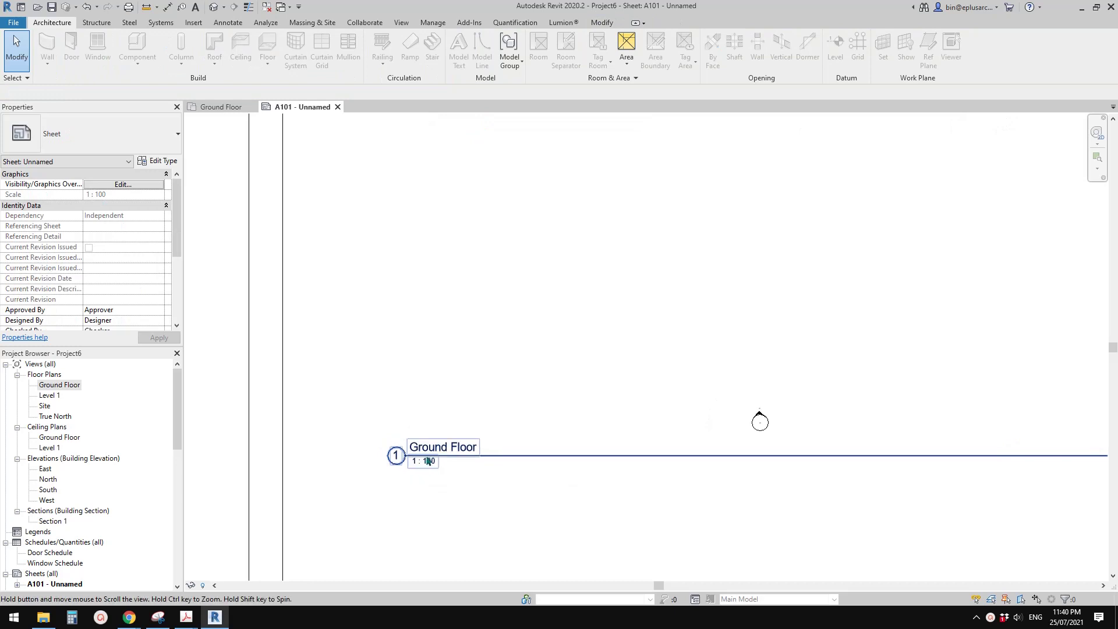
click(448, 330)
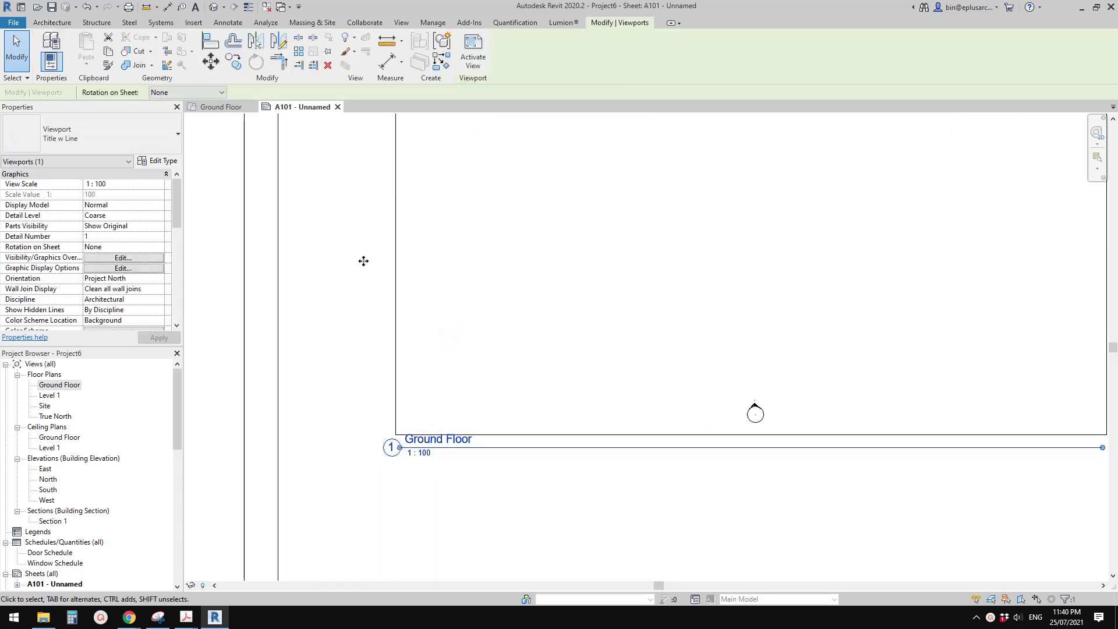
click(357, 250)
scroll(374, 338, down, 2)
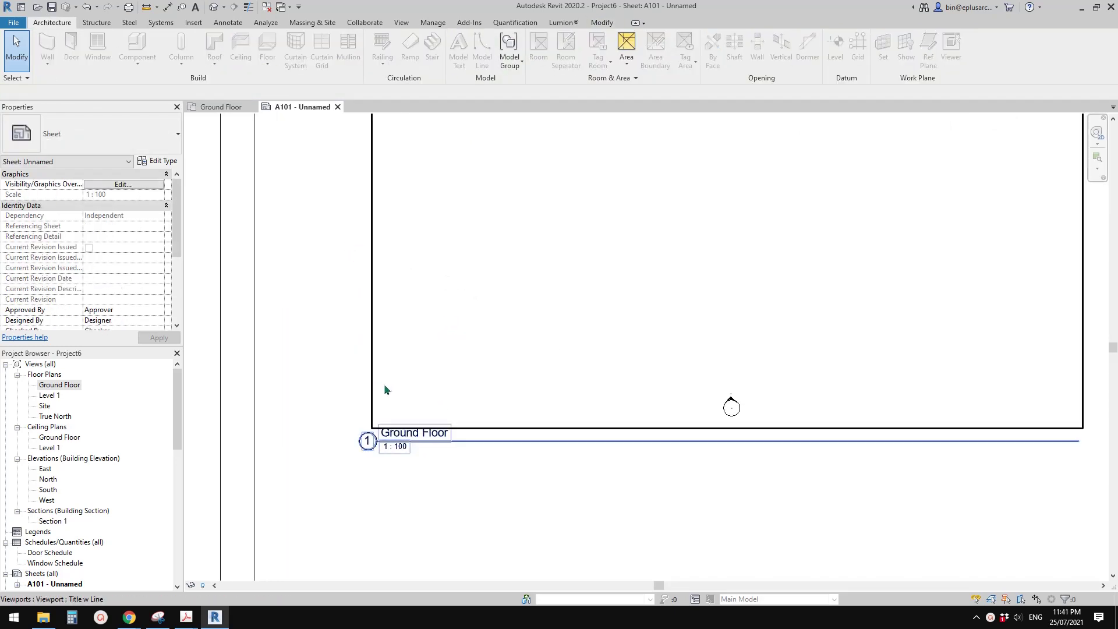
scroll(407, 384, up, 2)
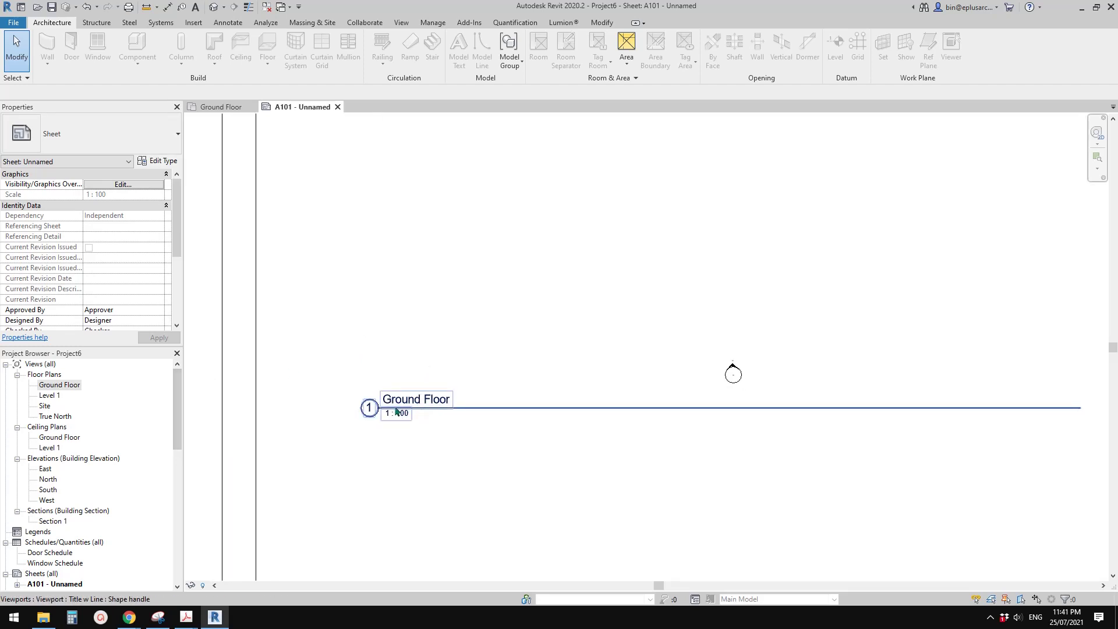
Step: Locate the View Title (AUS) family among the project's annotation symbols and select its M_View Title type
drag(177, 399, 177, 444)
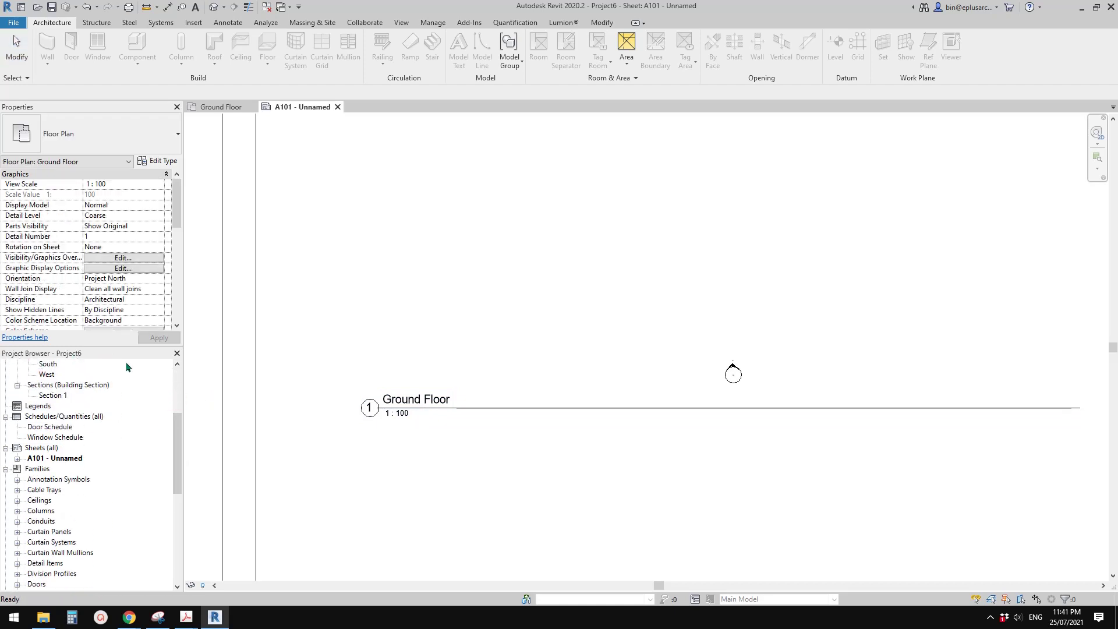
drag(177, 431, 177, 445)
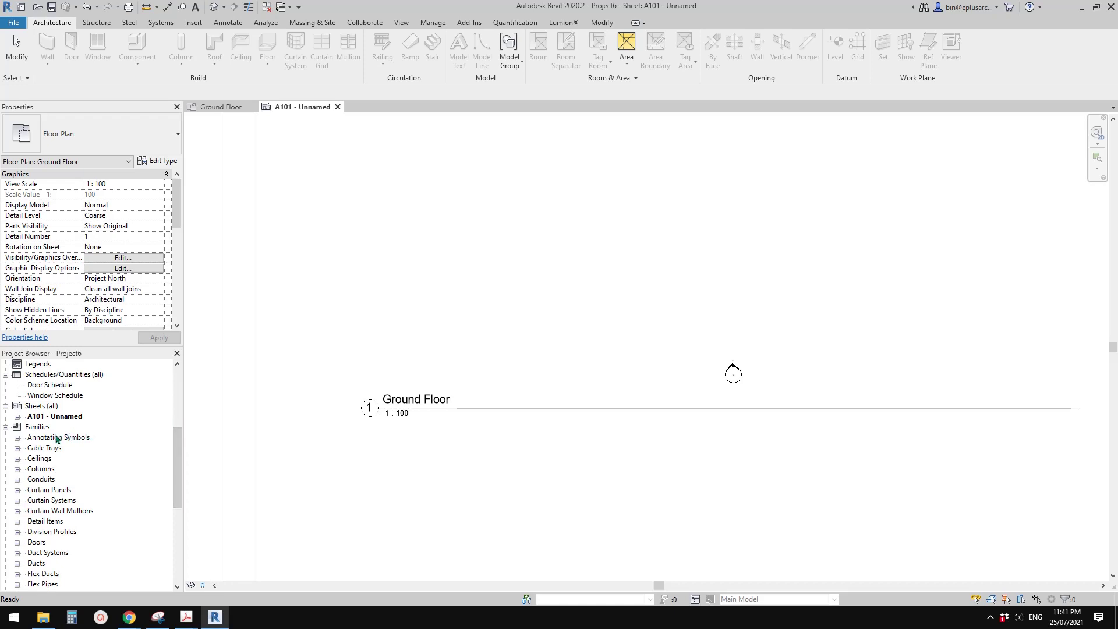
click(39, 428)
click(30, 440)
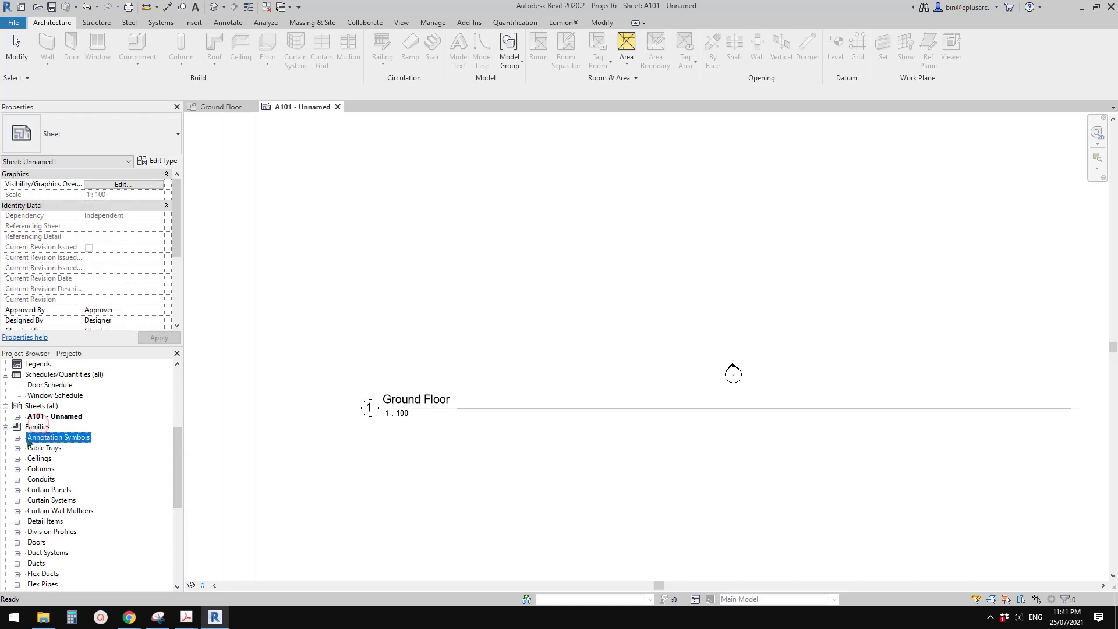
click(17, 437)
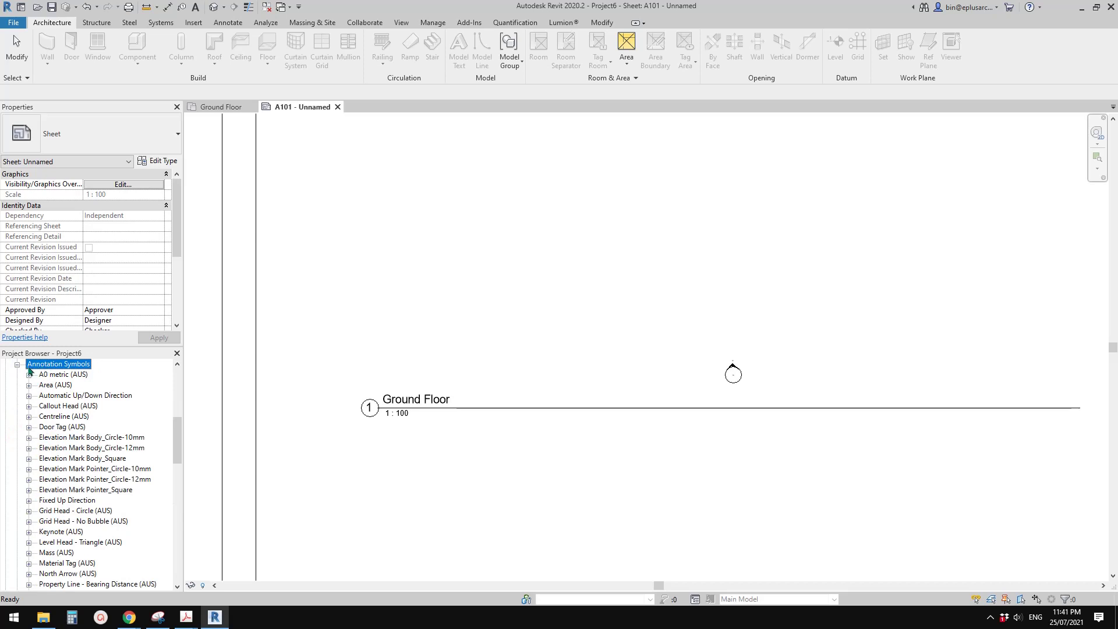
drag(179, 436, 179, 501)
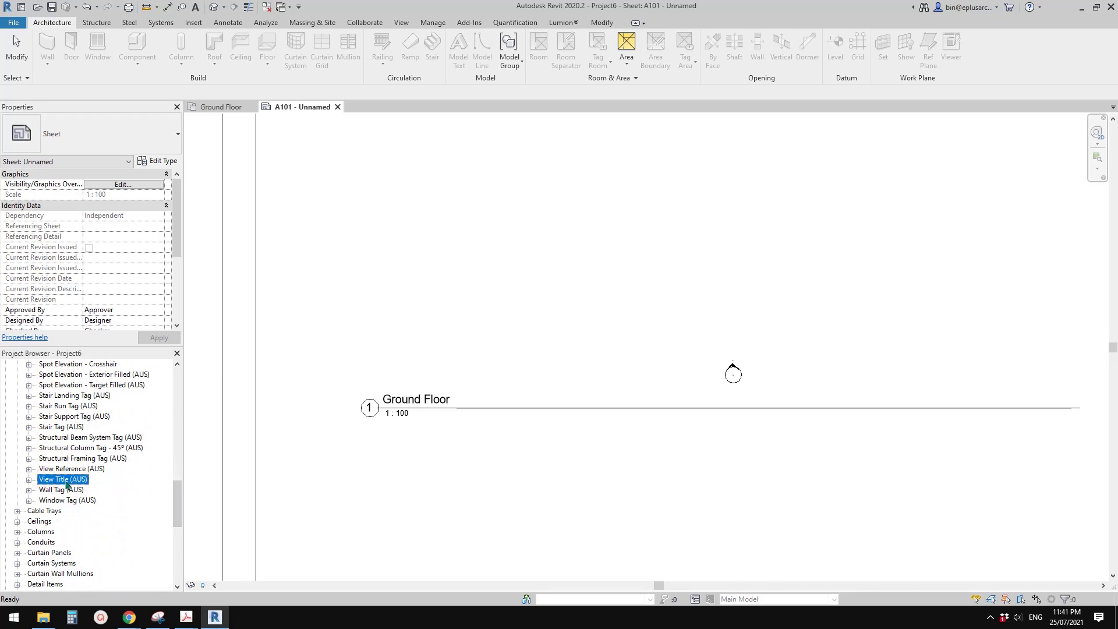
right_click(74, 478)
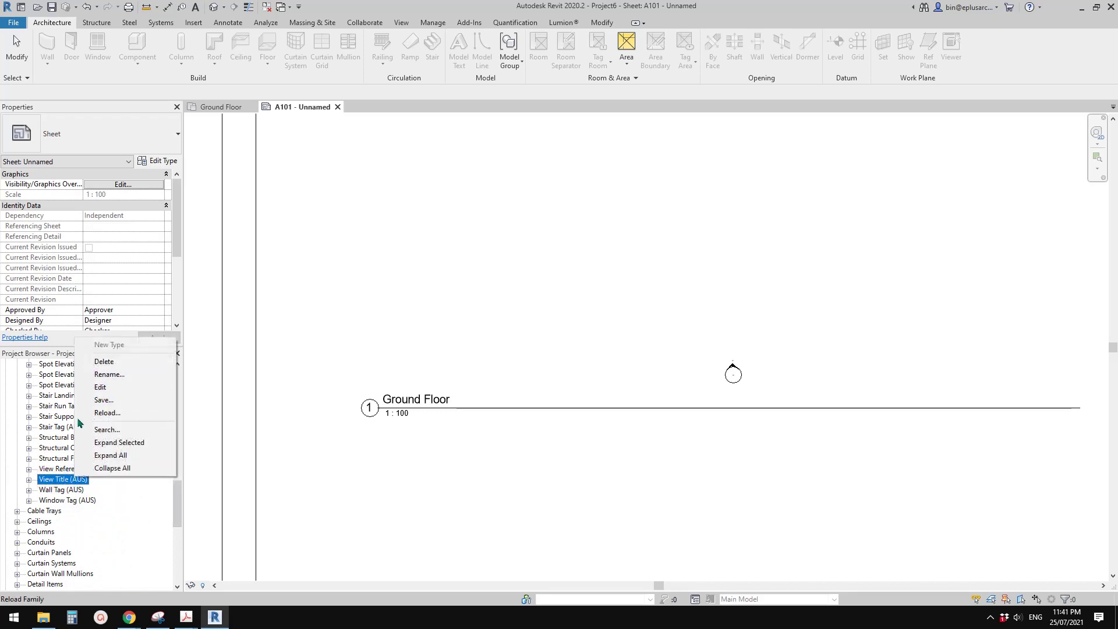
click(43, 482)
click(29, 480)
click(58, 491)
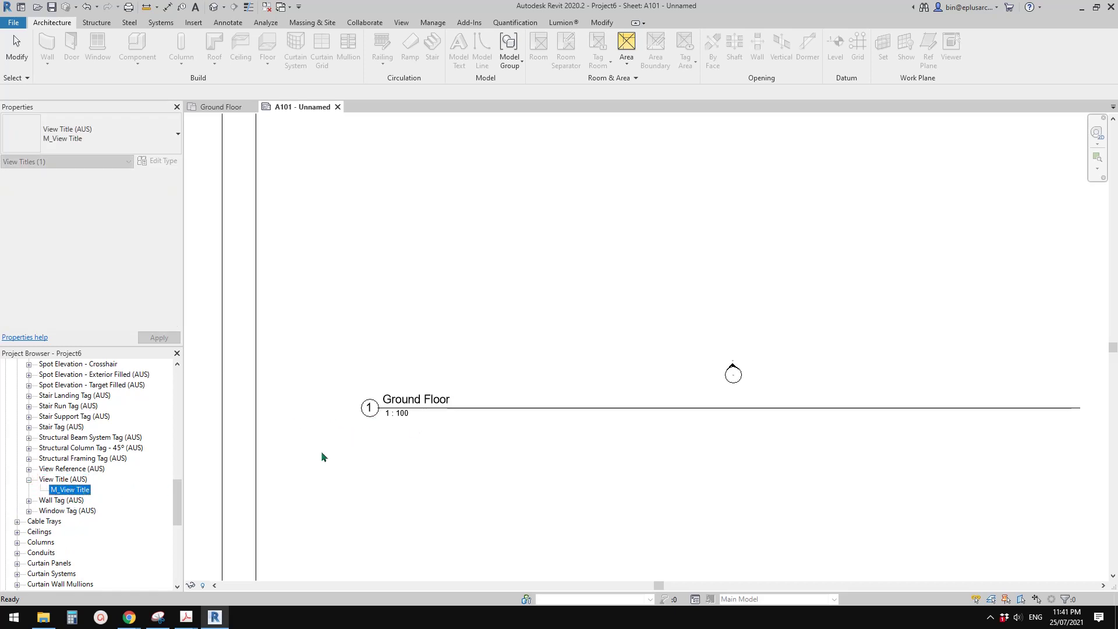
Step: Check which title families the Ground Floor viewport's type properties offer, and close them without changes
click(457, 409)
click(159, 143)
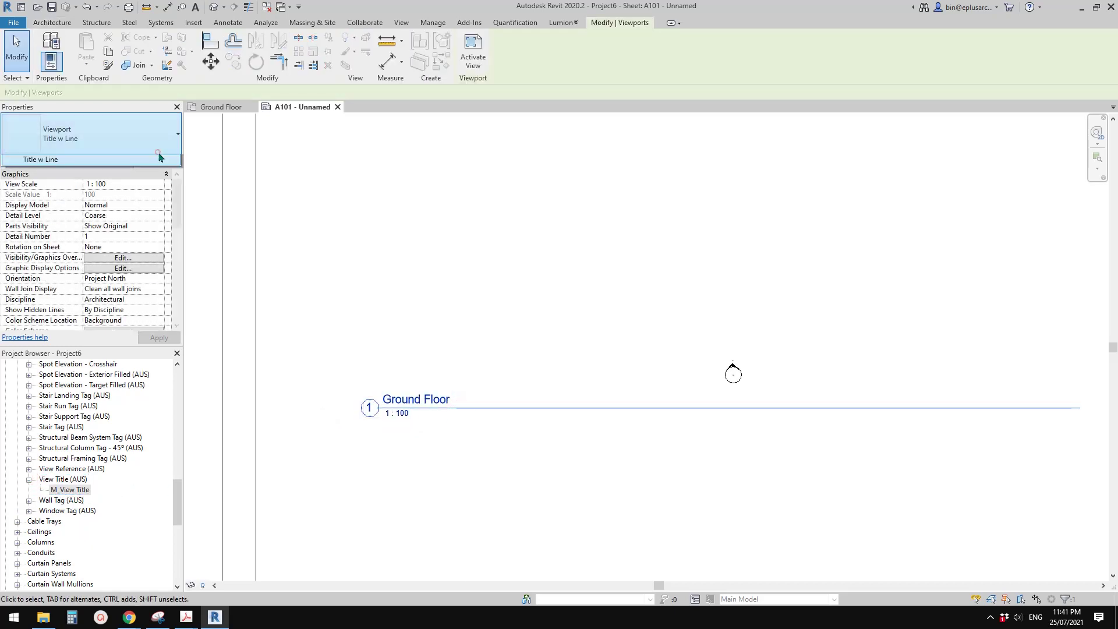
click(159, 158)
click(157, 161)
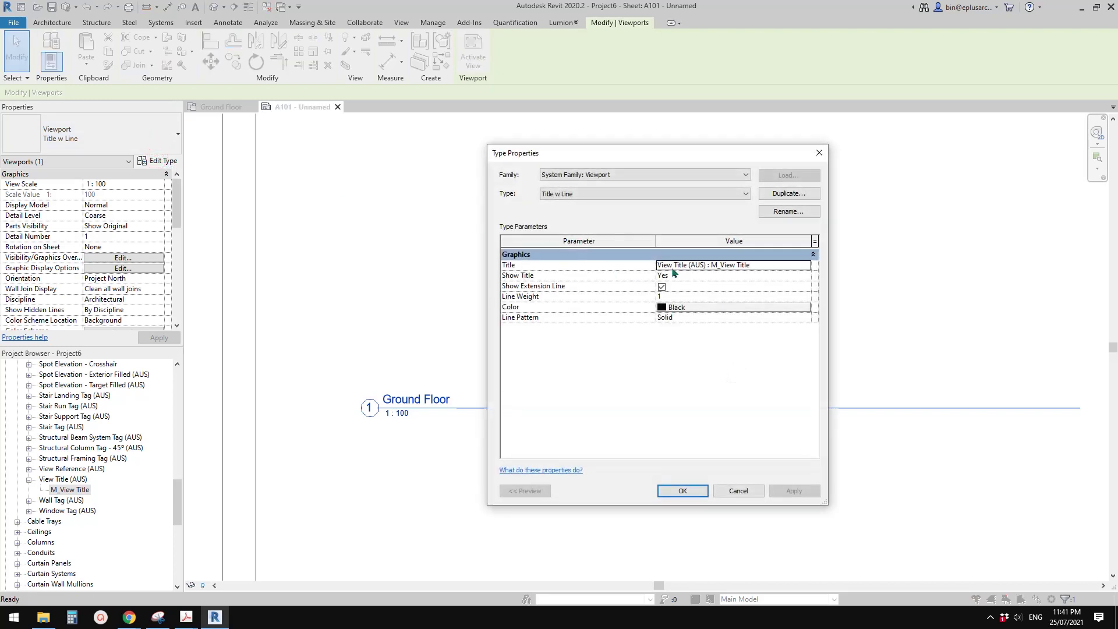
click(787, 266)
click(805, 266)
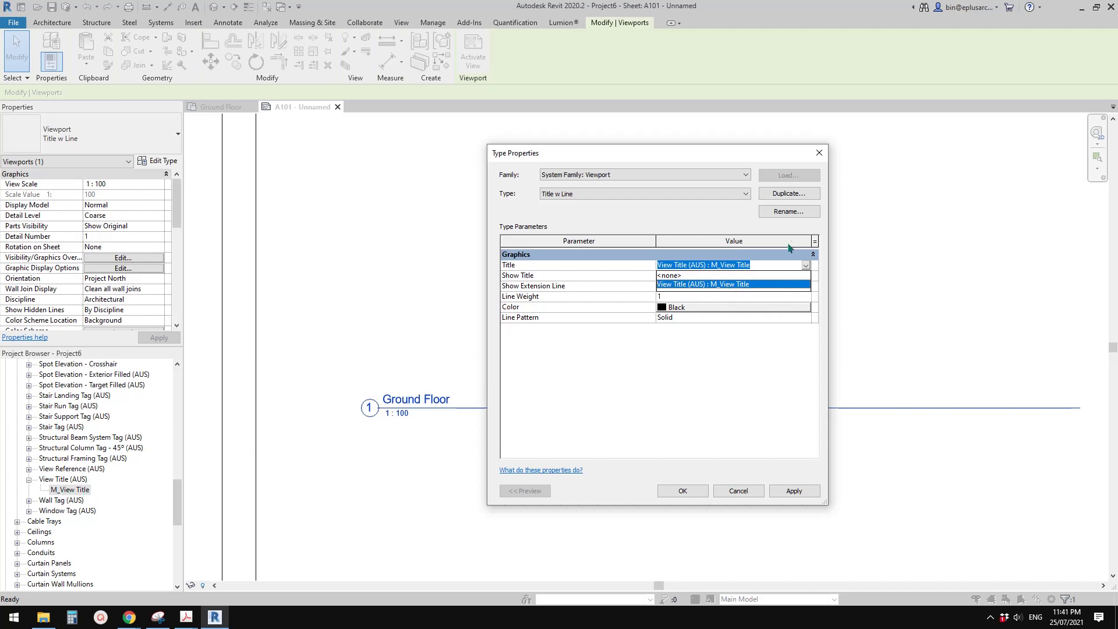
click(747, 488)
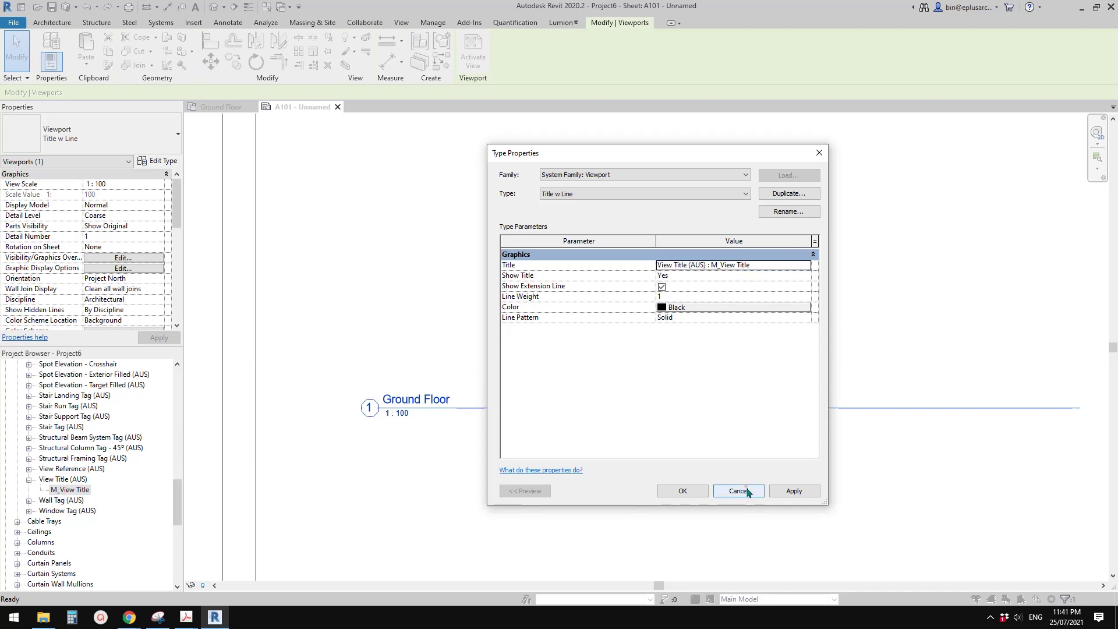
click(738, 491)
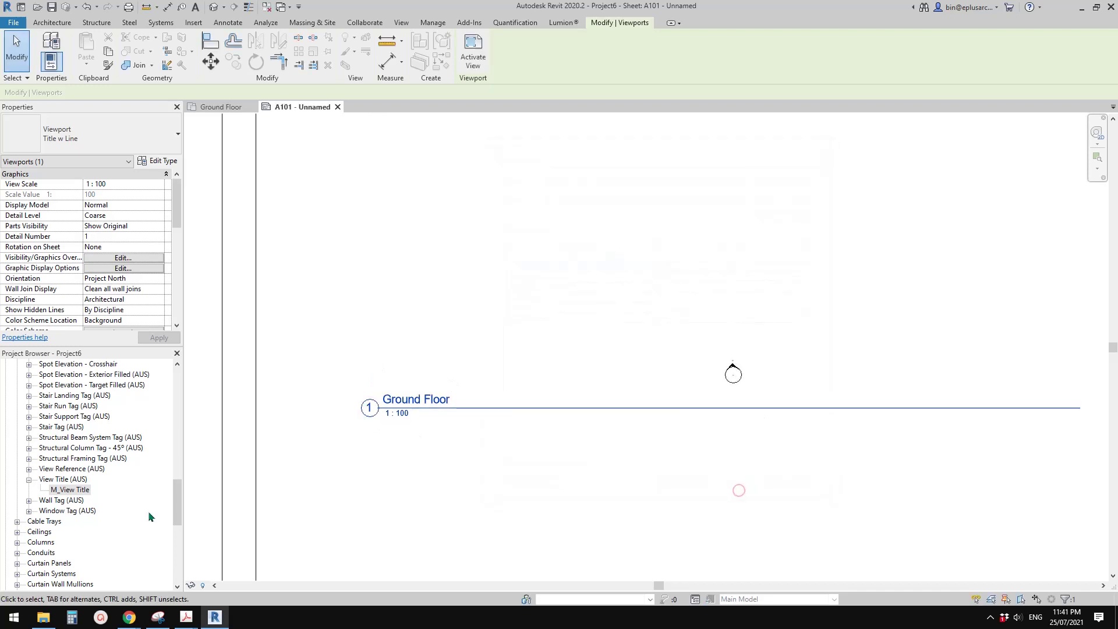
Step: Open the View Title (AUS) family for editing
right_click(58, 480)
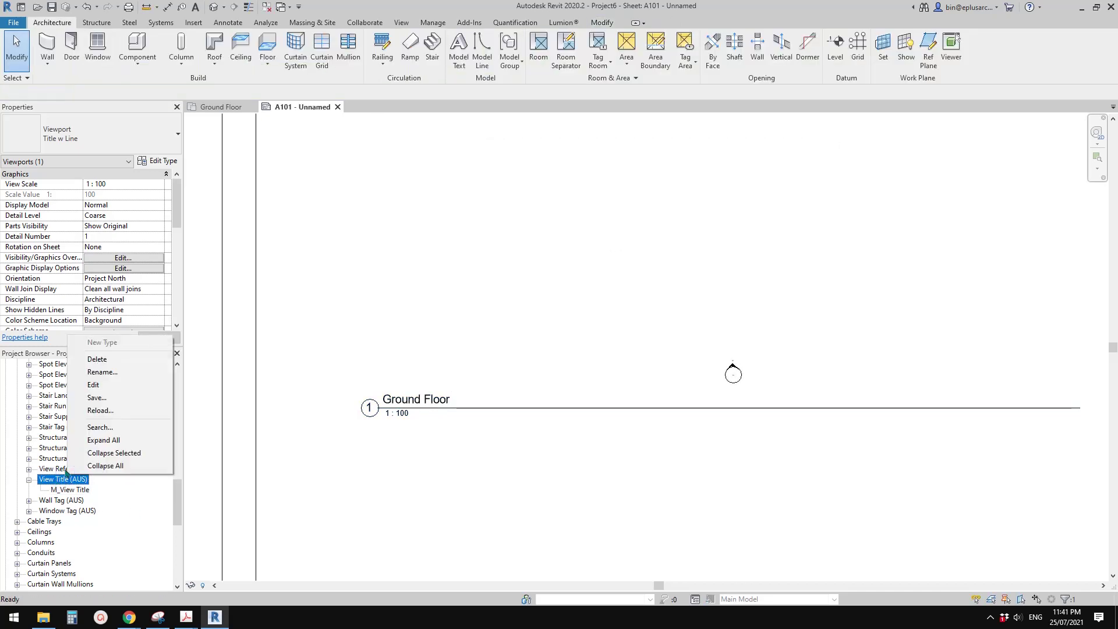
click(94, 385)
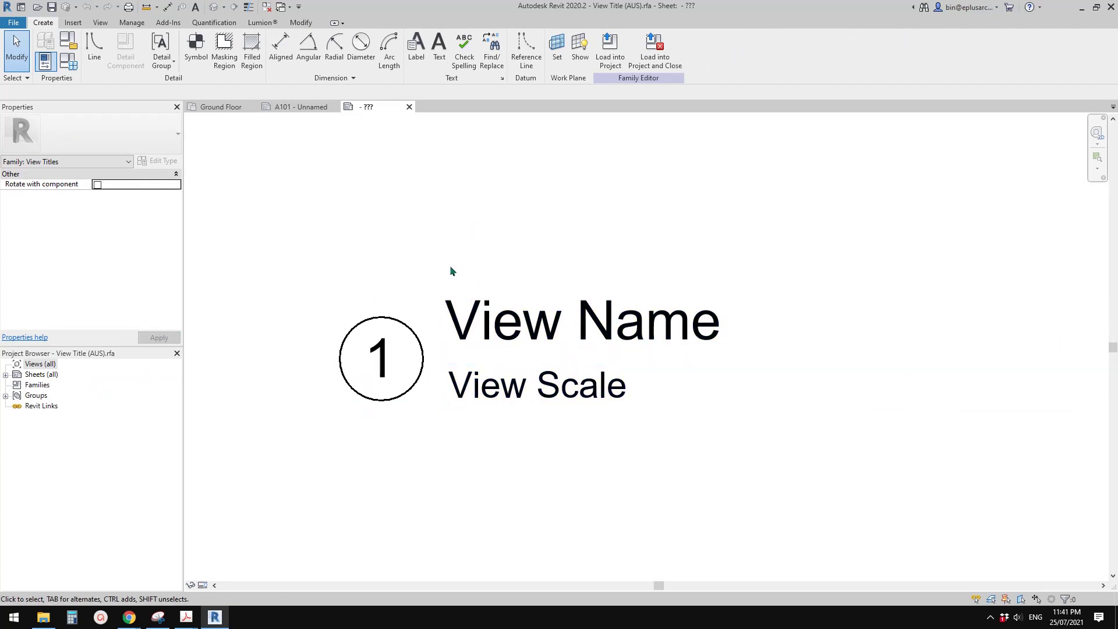
scroll(492, 299, down, 1)
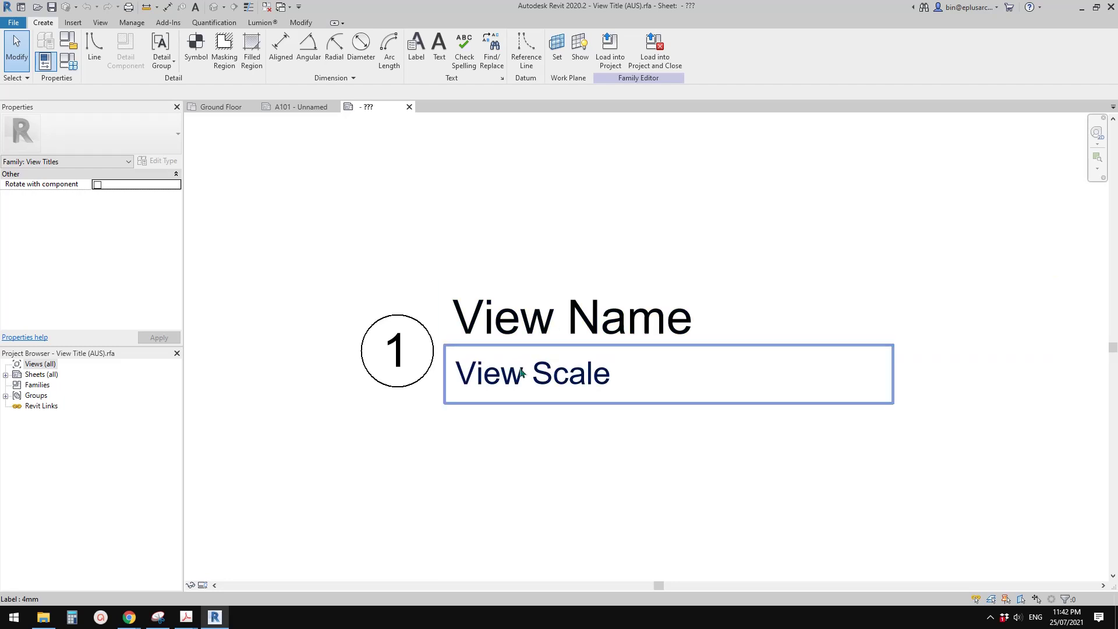
middle_drag(521, 372, 587, 425)
middle_drag(481, 381, 493, 381)
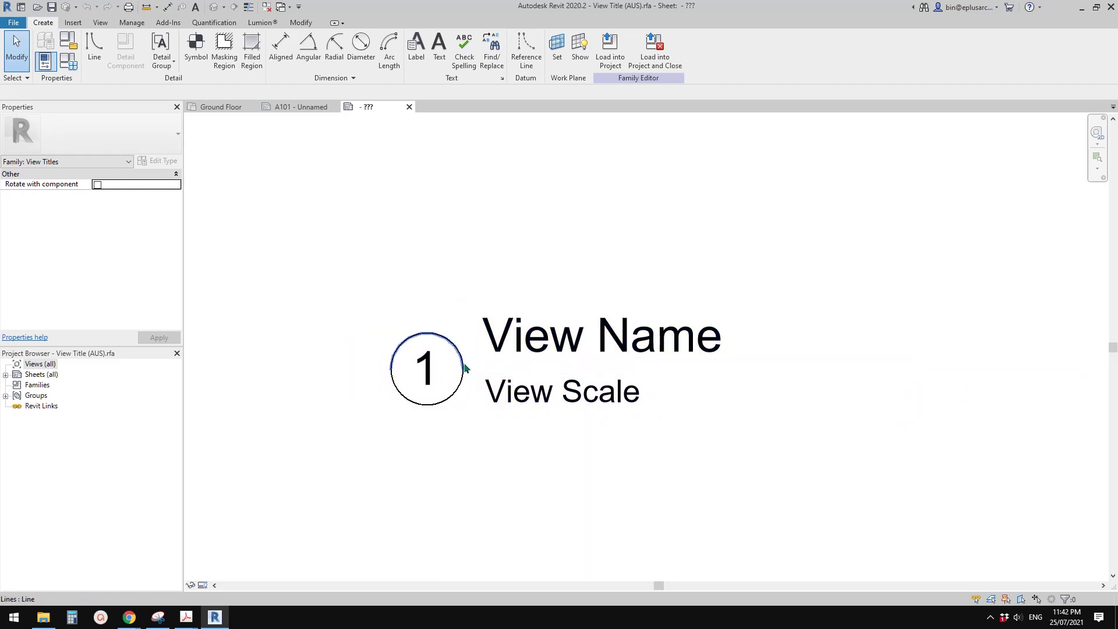
Step: Turn on the visibility of Reference Planes among the annotation categories of the view title family's sheet view
key(v)
key(g)
click(574, 113)
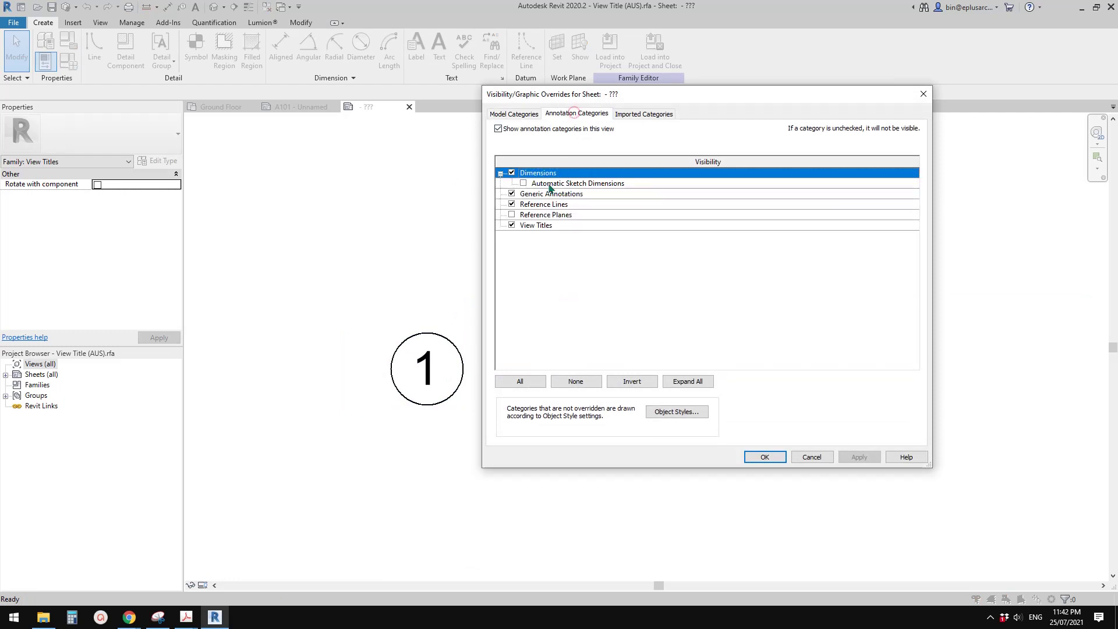
click(524, 184)
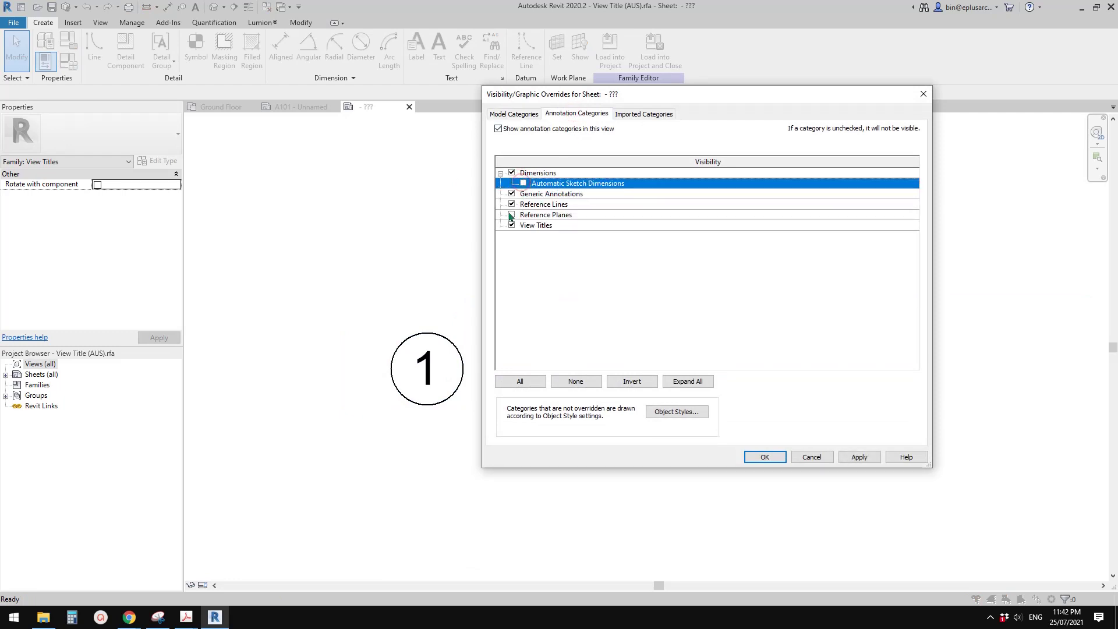
click(512, 215)
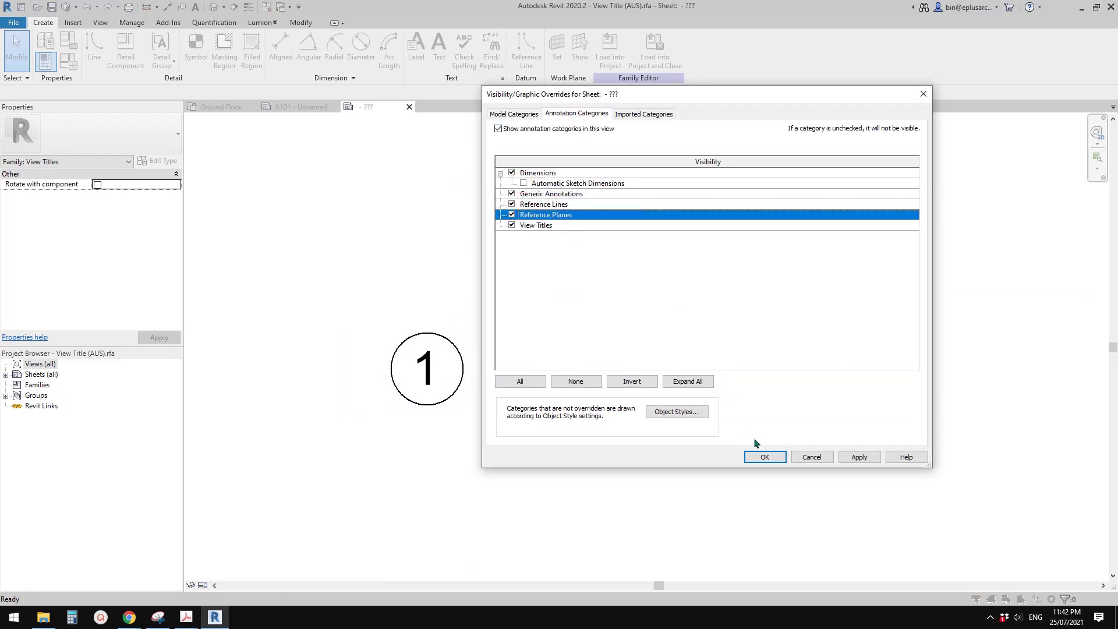
click(759, 455)
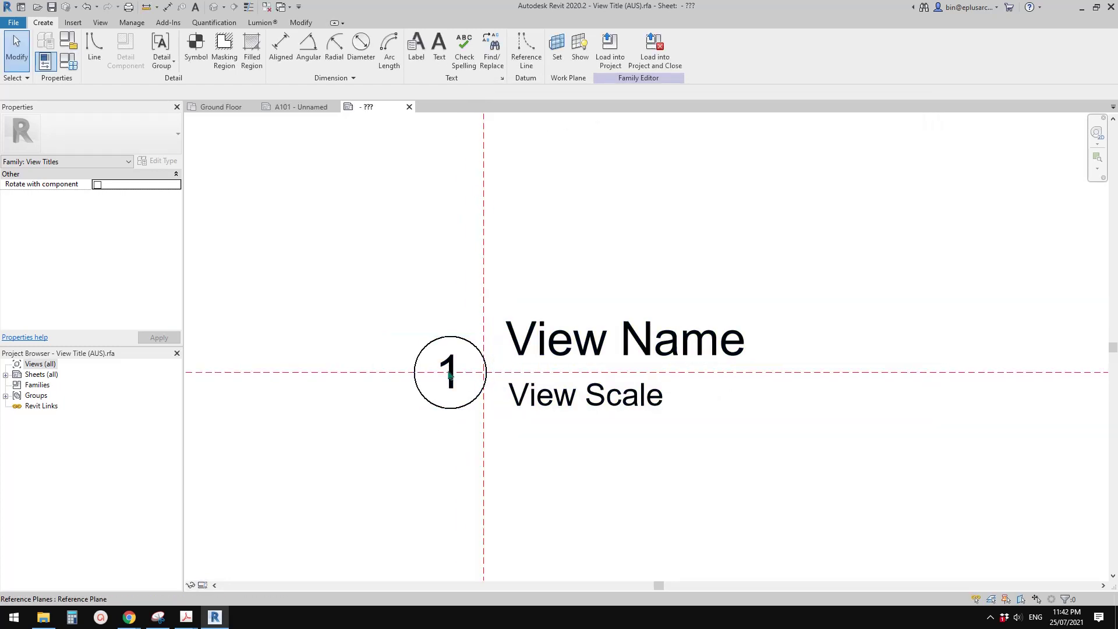
scroll(501, 373, down, 3)
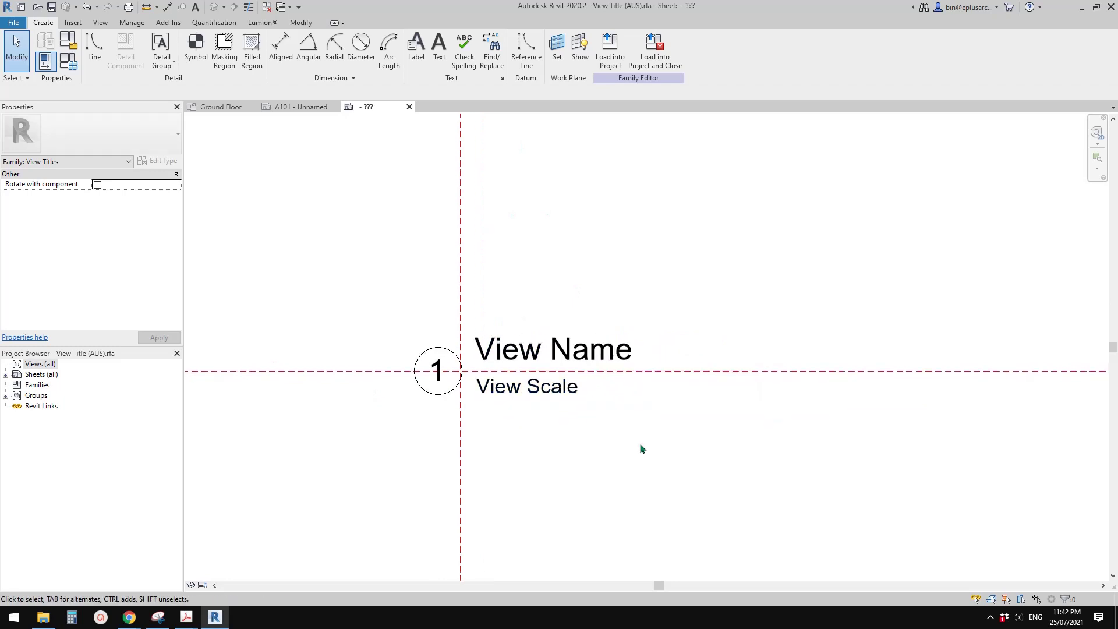
Step: On sheet A101, shorten the Ground Floor viewport's title line to end just past the title text, and return to the title family
scroll(492, 407, up, 1)
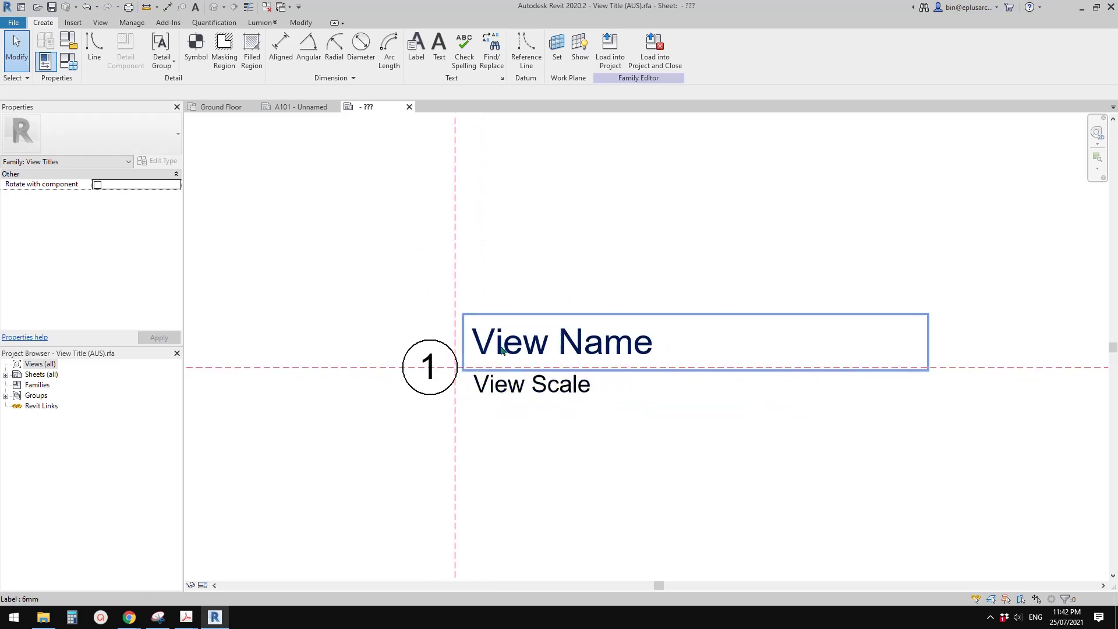
scroll(452, 406, up, 1)
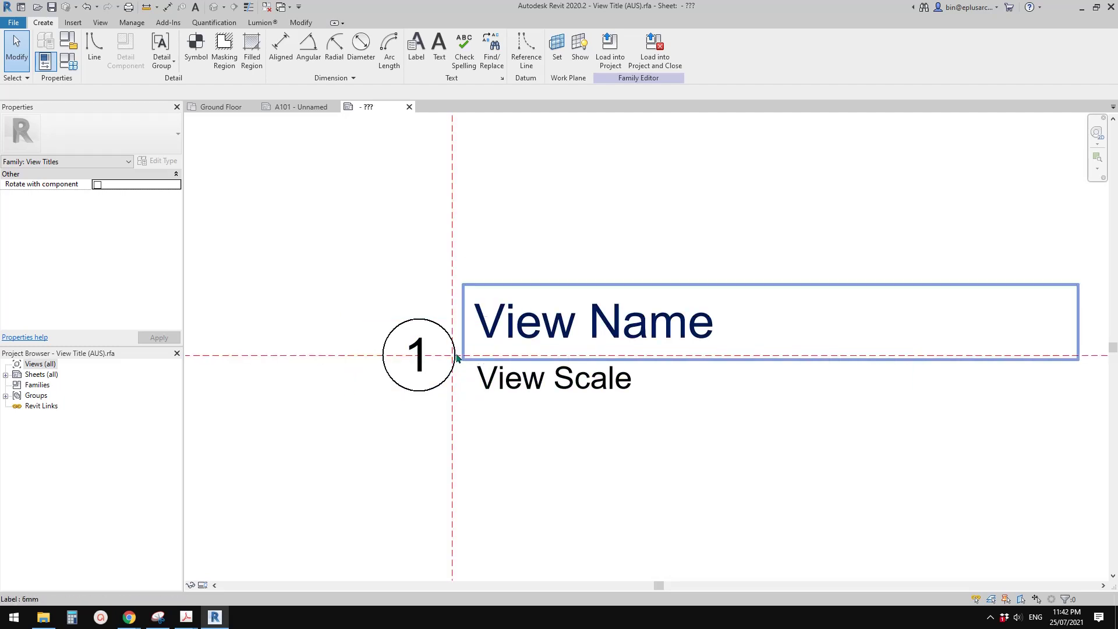
scroll(527, 366, down, 1)
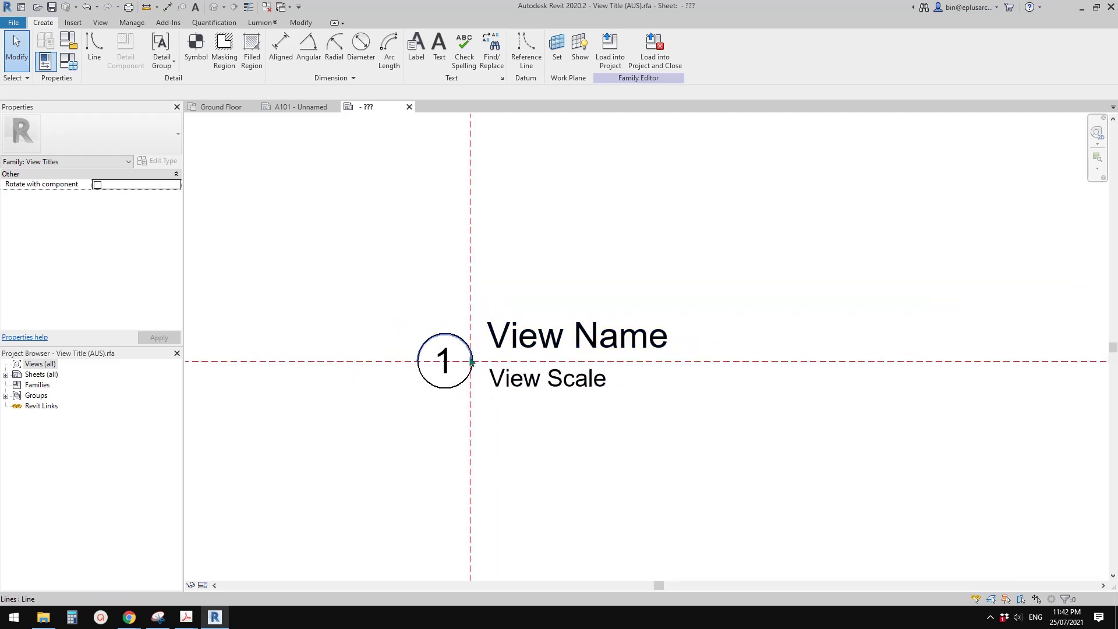
click(298, 107)
click(591, 407)
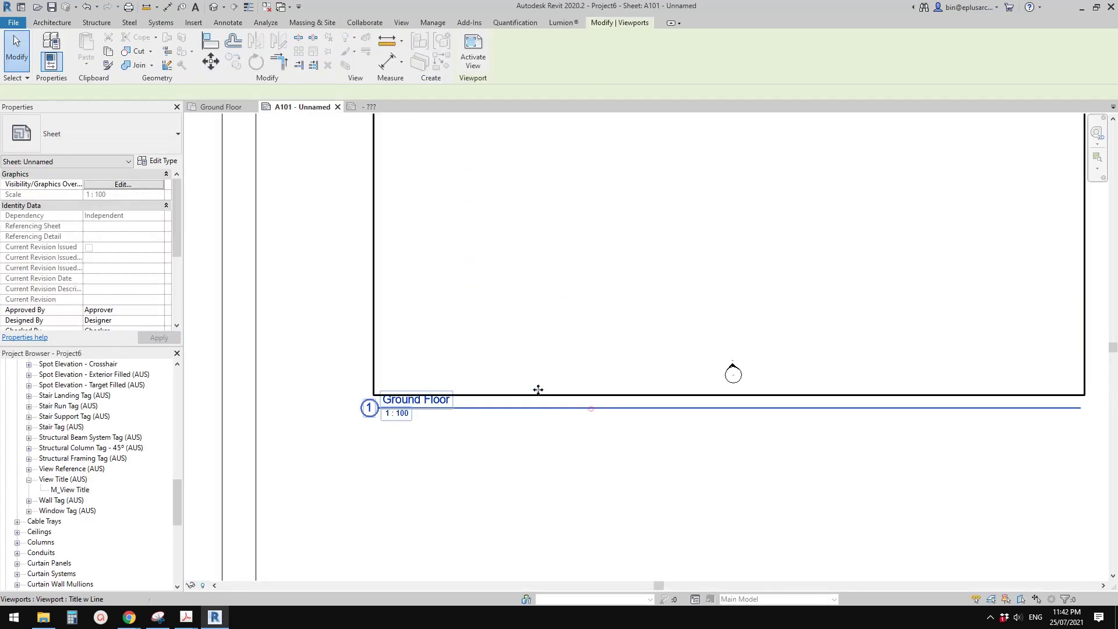
scroll(588, 421, down, 1)
click(1015, 343)
drag(1019, 416, 489, 414)
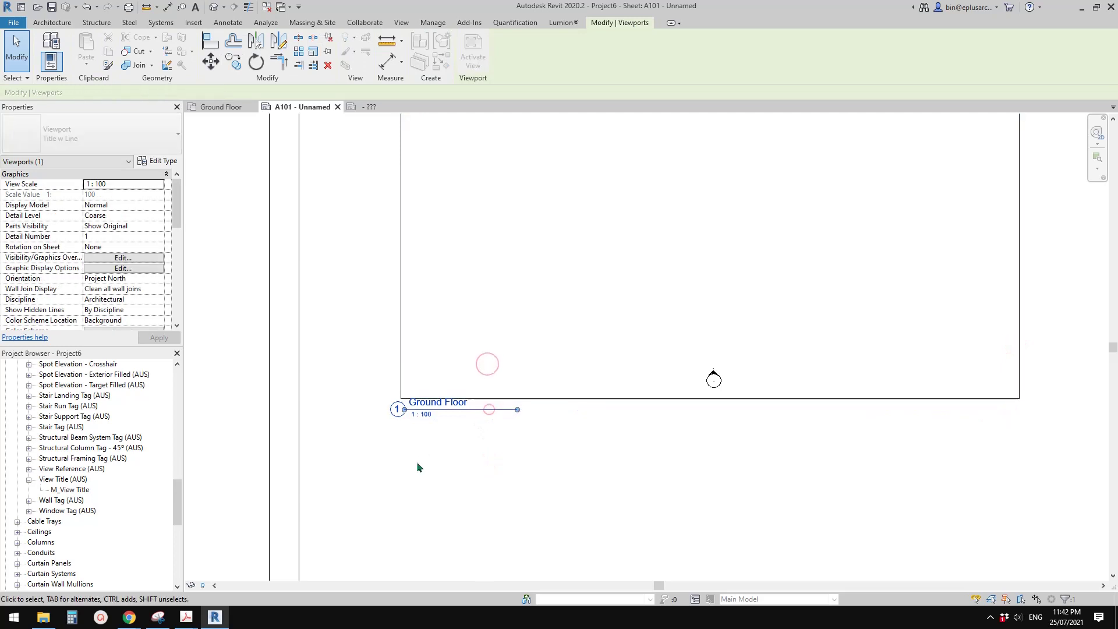
scroll(417, 461, up, 4)
click(396, 422)
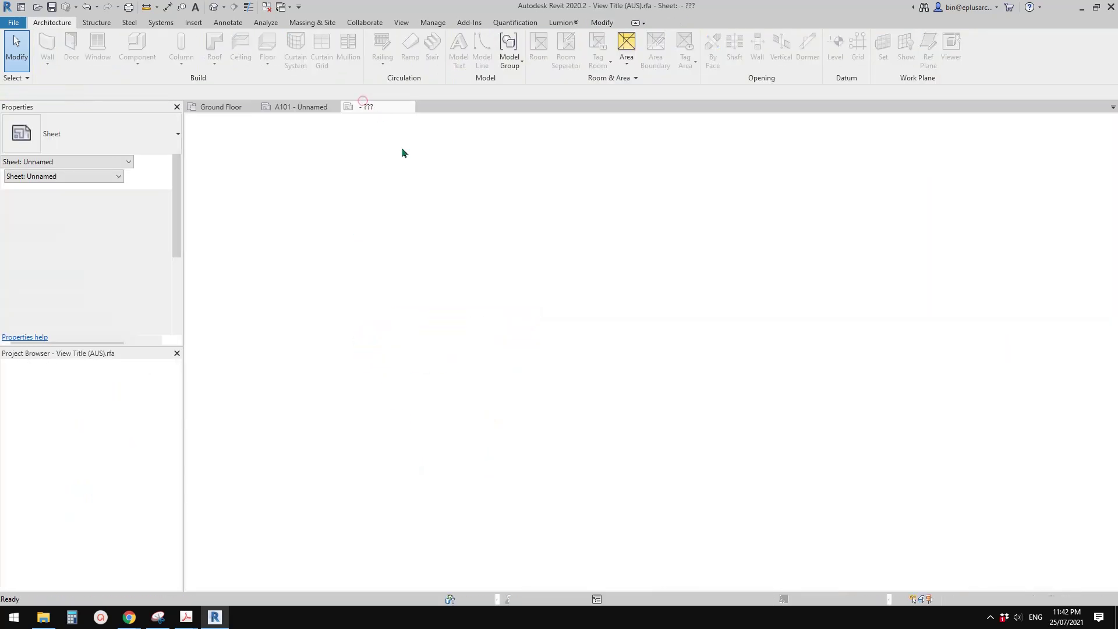
Step: Delete both half-circle arcs around the detail number in the view title family
middle_drag(428, 355, 450, 357)
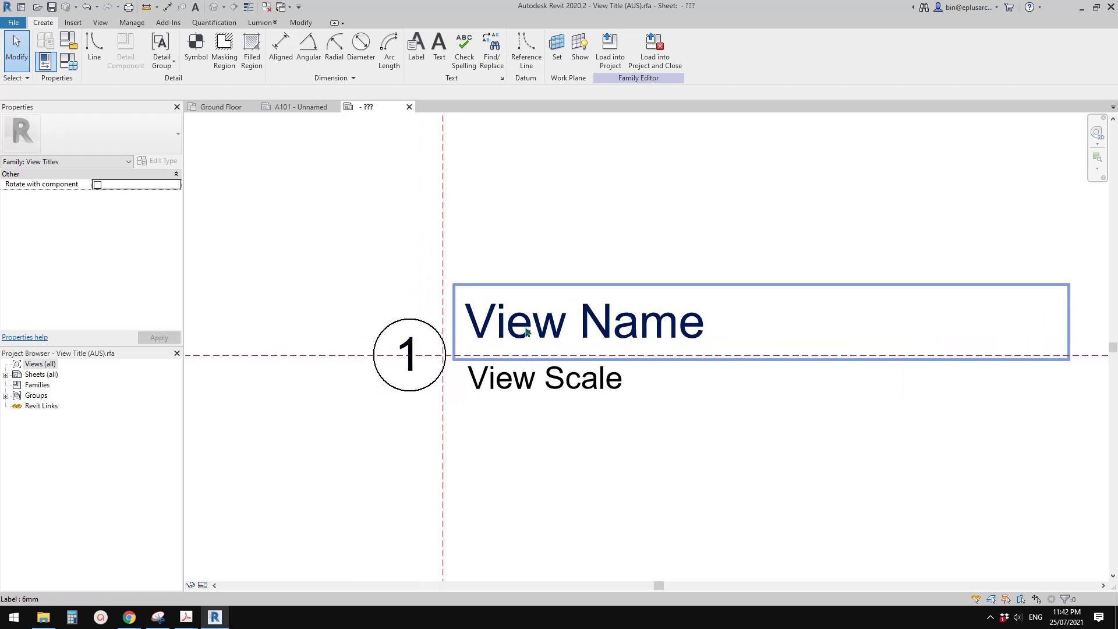
middle_drag(459, 349, 466, 351)
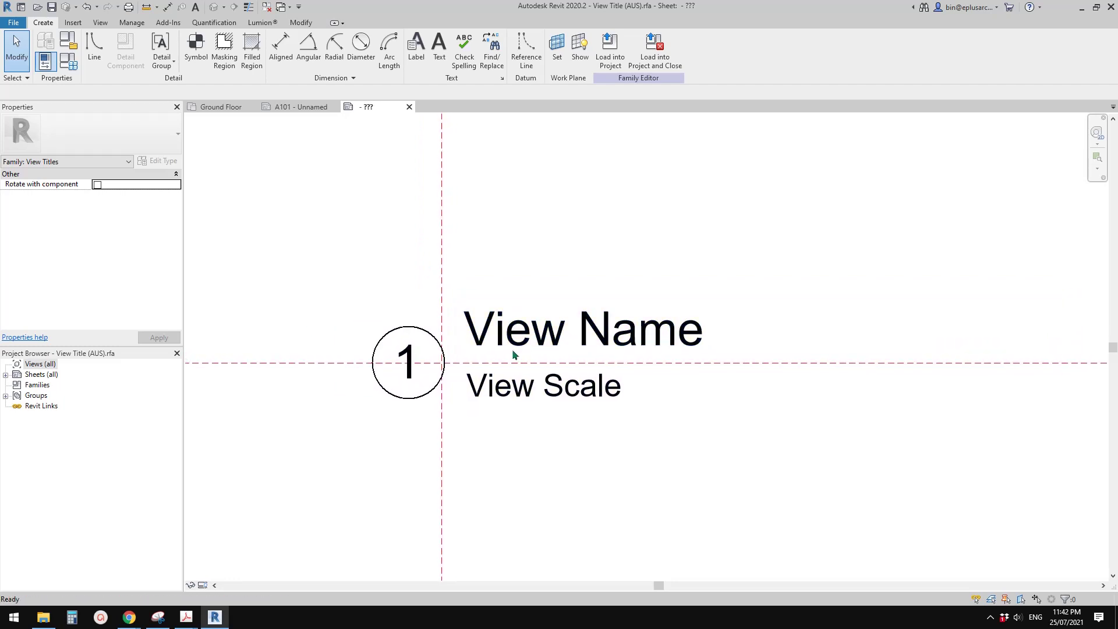
scroll(483, 346, up, 2)
click(429, 343)
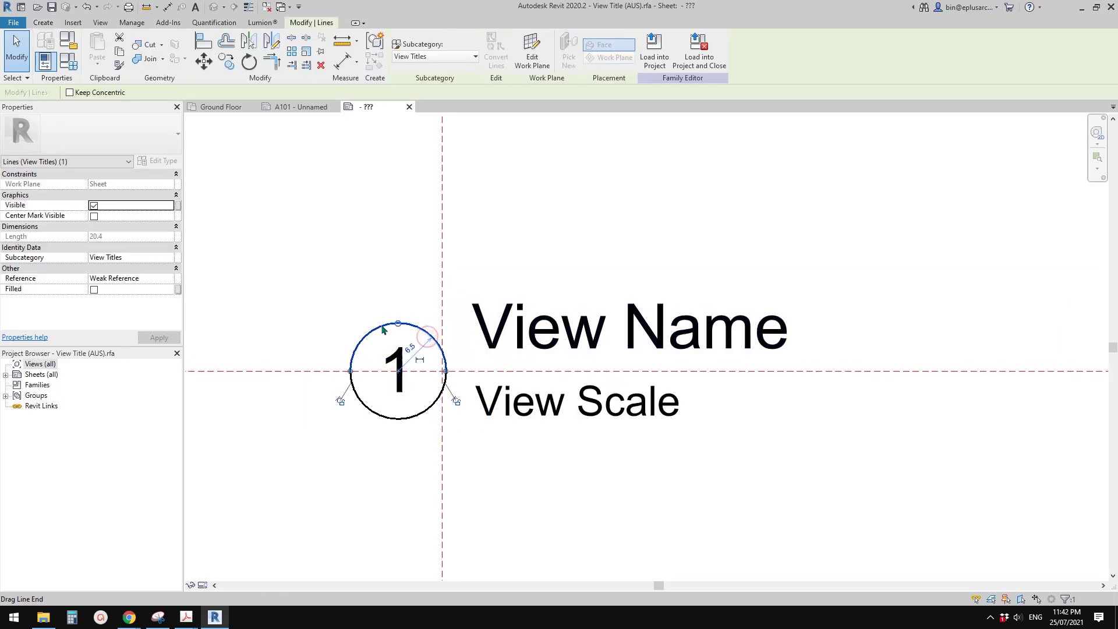
key(Delete)
click(415, 416)
key(Delete)
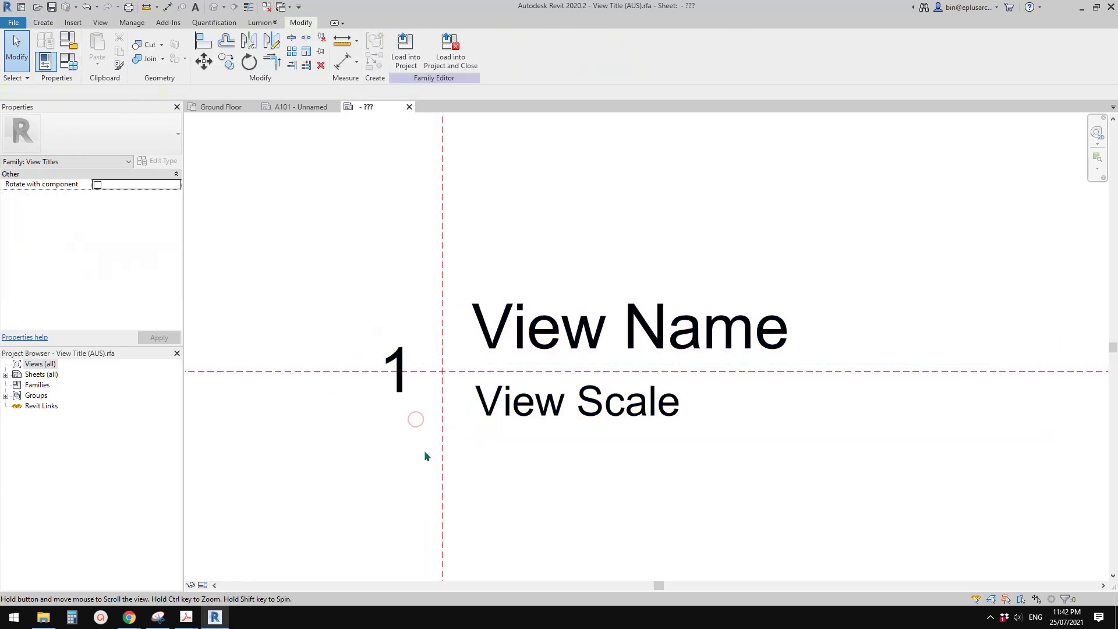
Step: Check which parameter the detail number label is linked to, and leave its label definition without changes
click(398, 397)
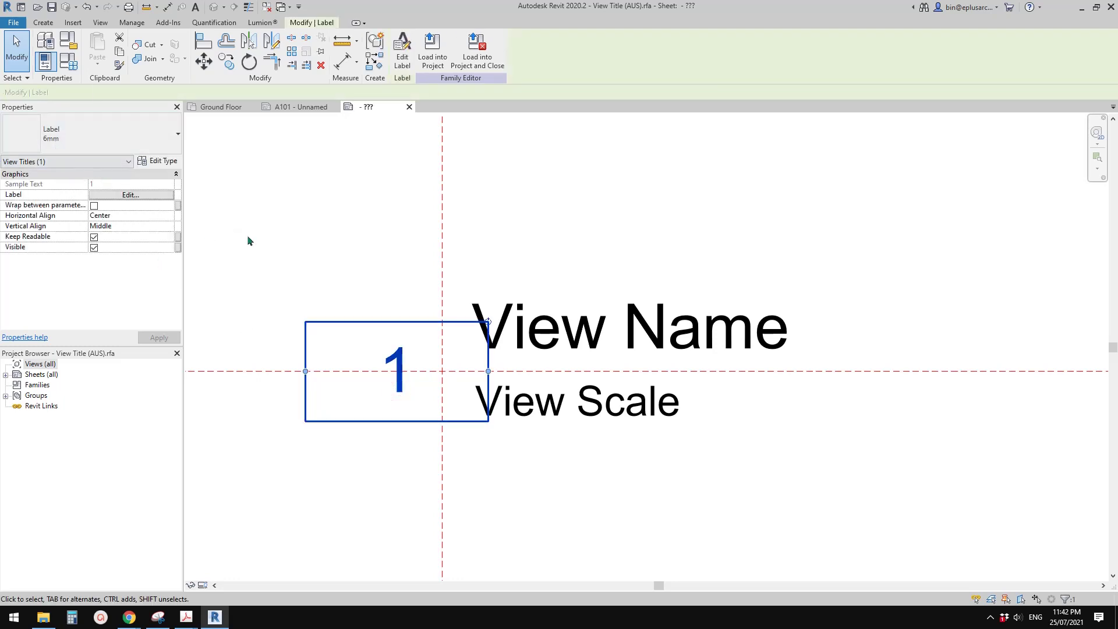
click(402, 49)
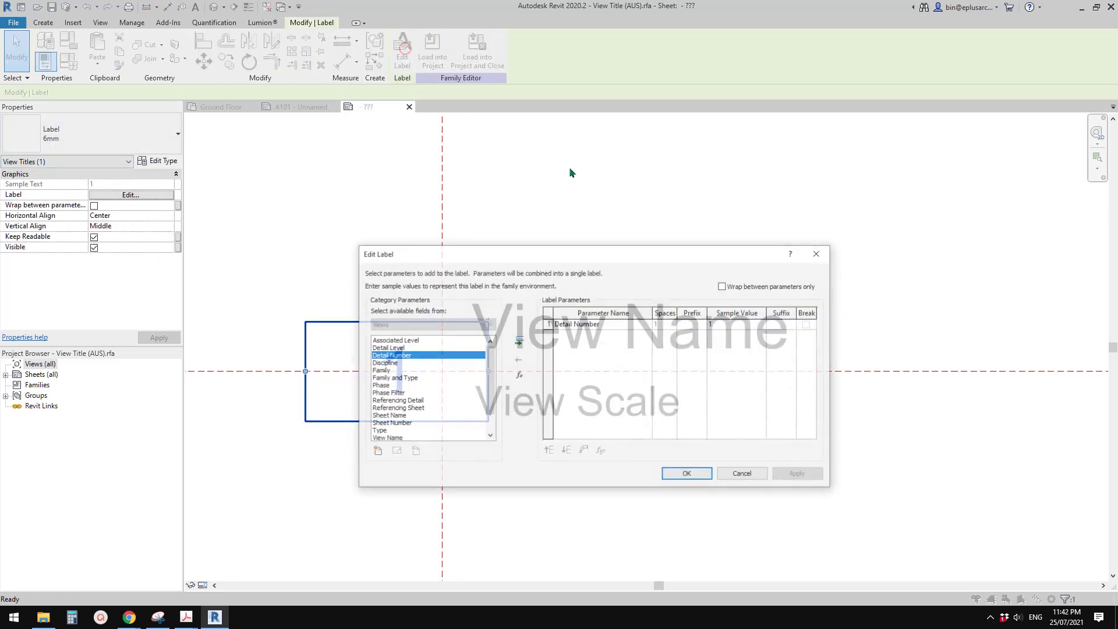
drag(589, 253, 668, 199)
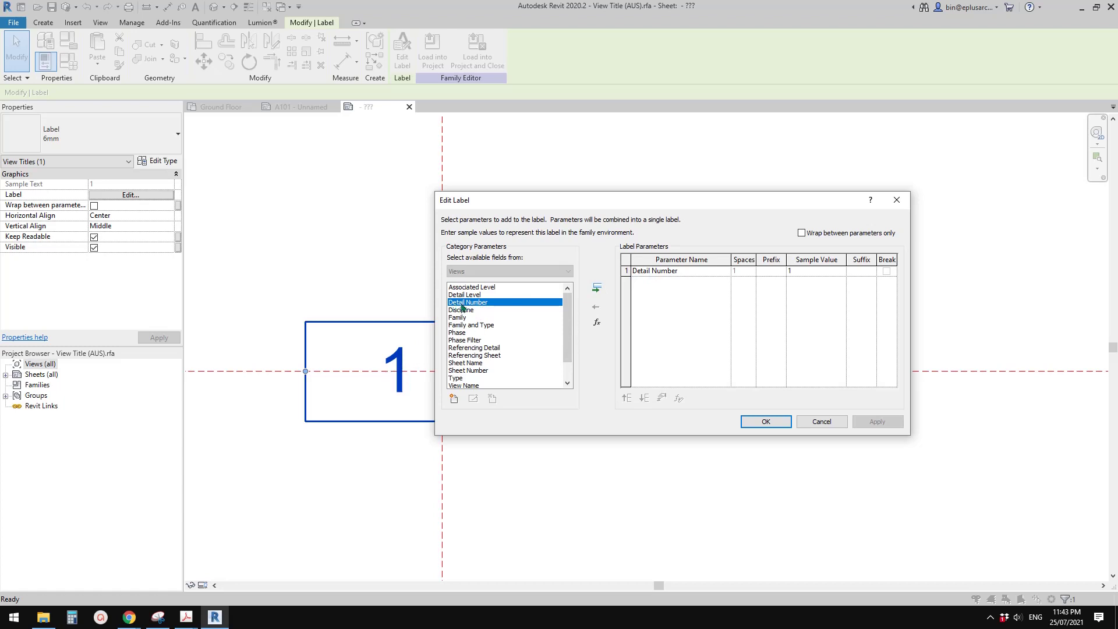
click(822, 421)
key(Escape)
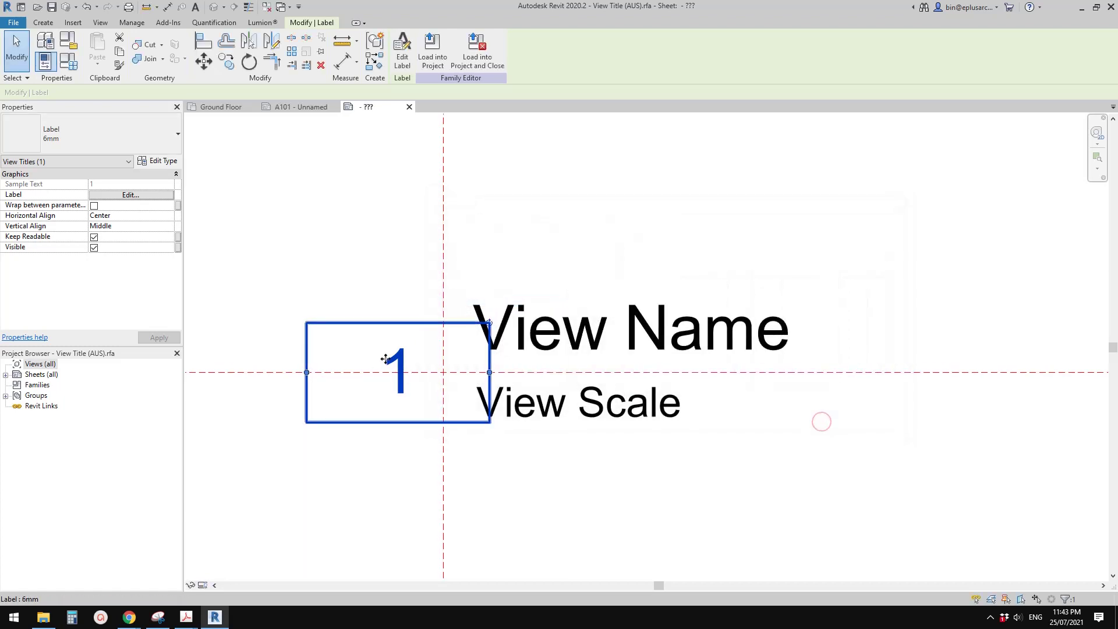
Step: Change the detail number label to the 4mm type and place it just above the horizontal reference plane, close beside the vertical one
drag(399, 349, 399, 317)
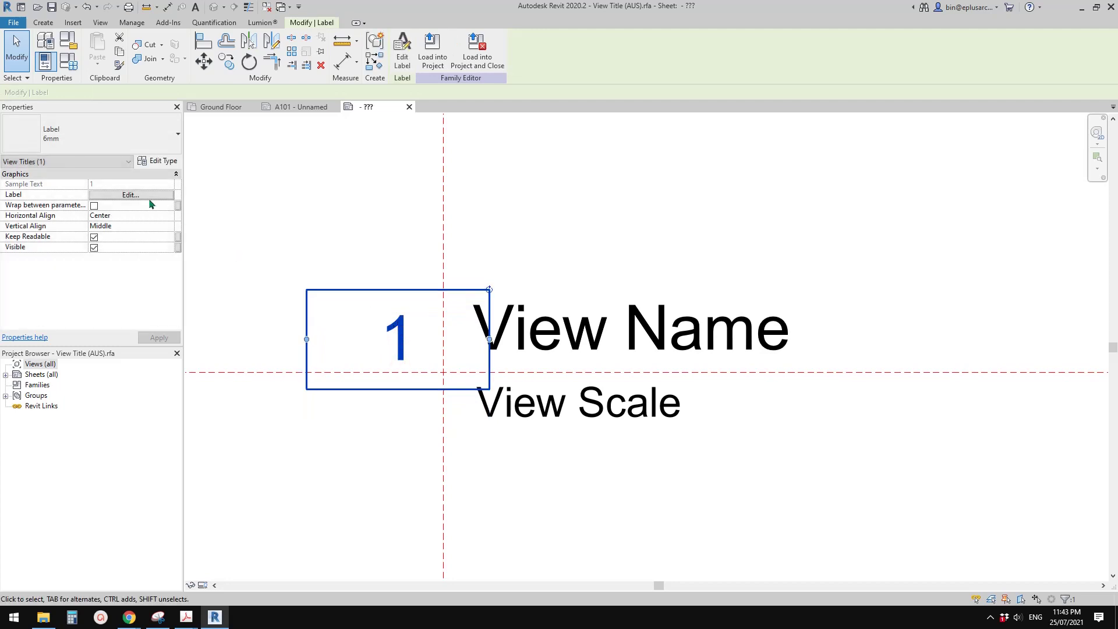
click(82, 134)
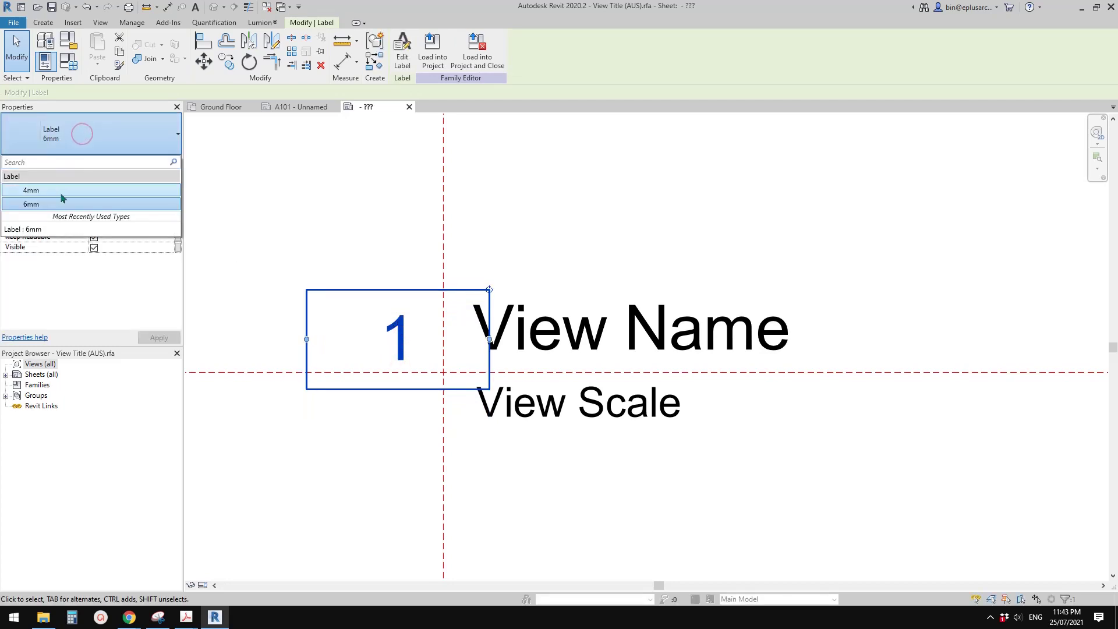
click(146, 99)
click(111, 139)
click(46, 191)
drag(399, 335, 423, 353)
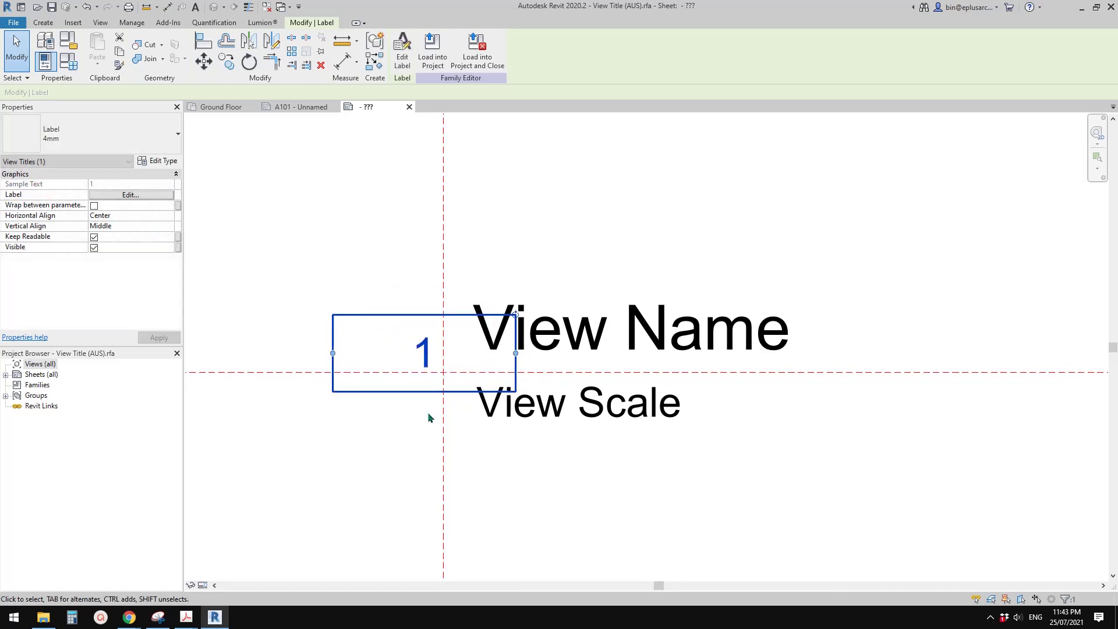
click(416, 415)
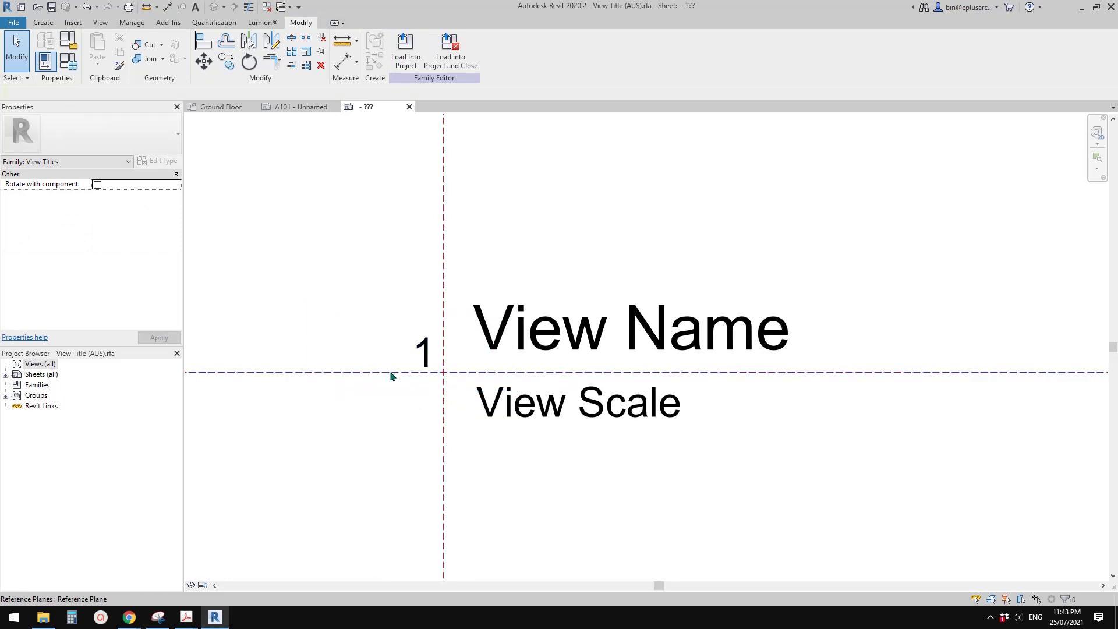
Step: Create a rectangular filled region about 10.9 by 1.9 mm below the detail number, with its upper right corner at the reference plane intersection
middle_drag(418, 341, 449, 343)
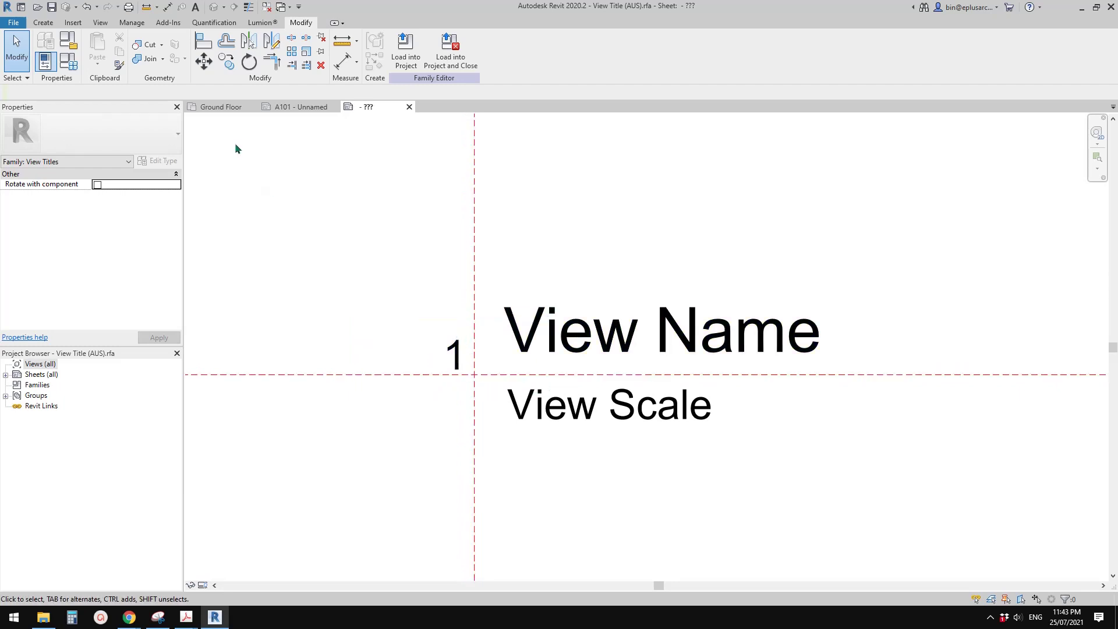
click(43, 24)
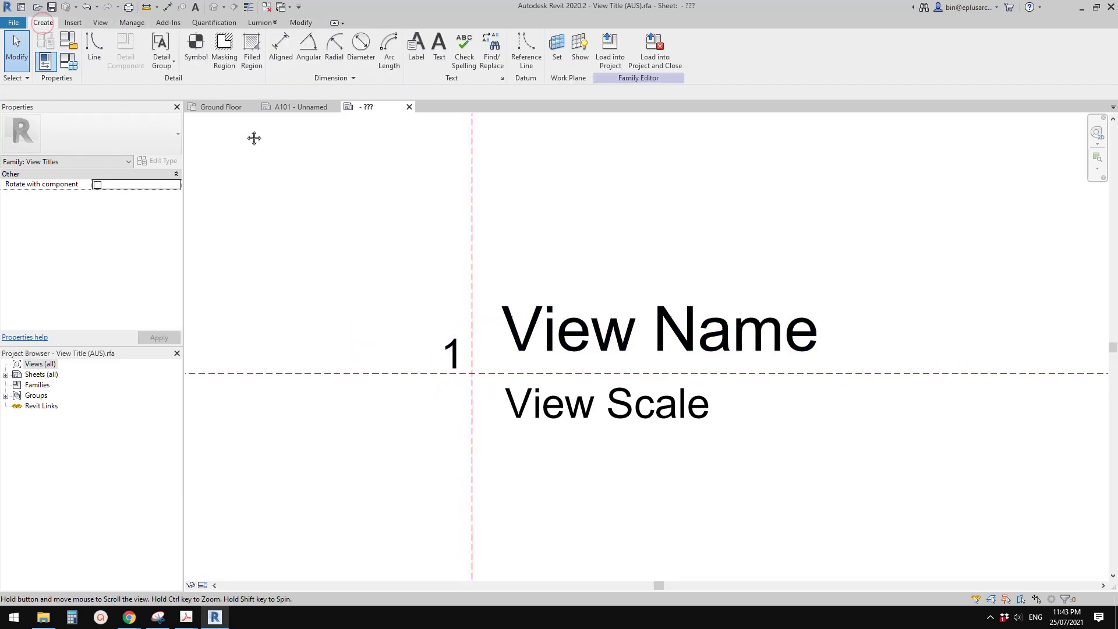
click(251, 51)
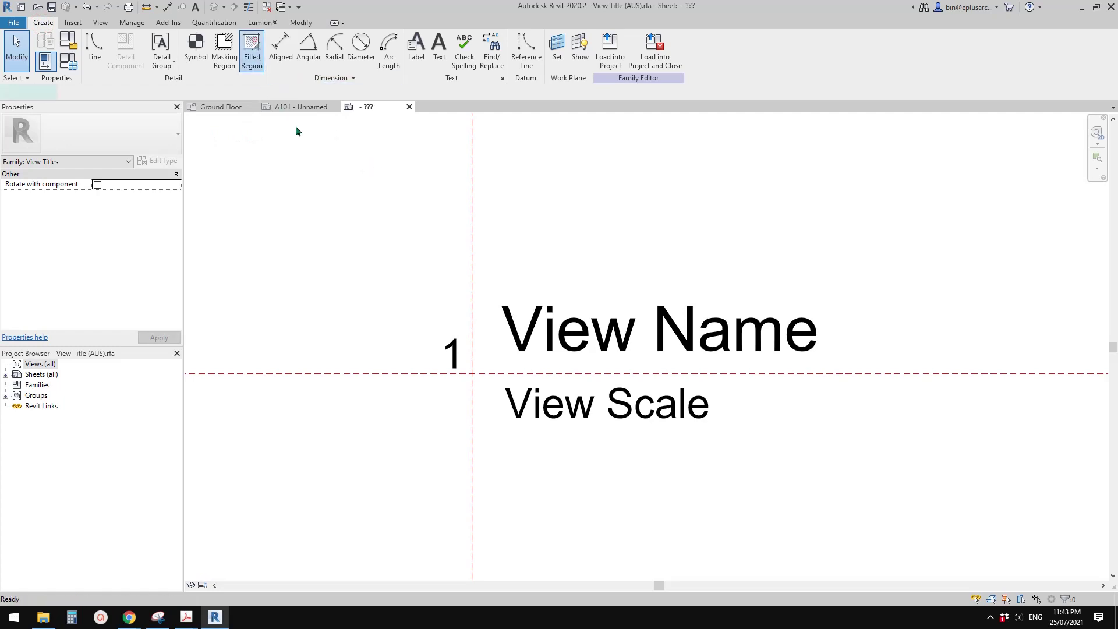
click(437, 38)
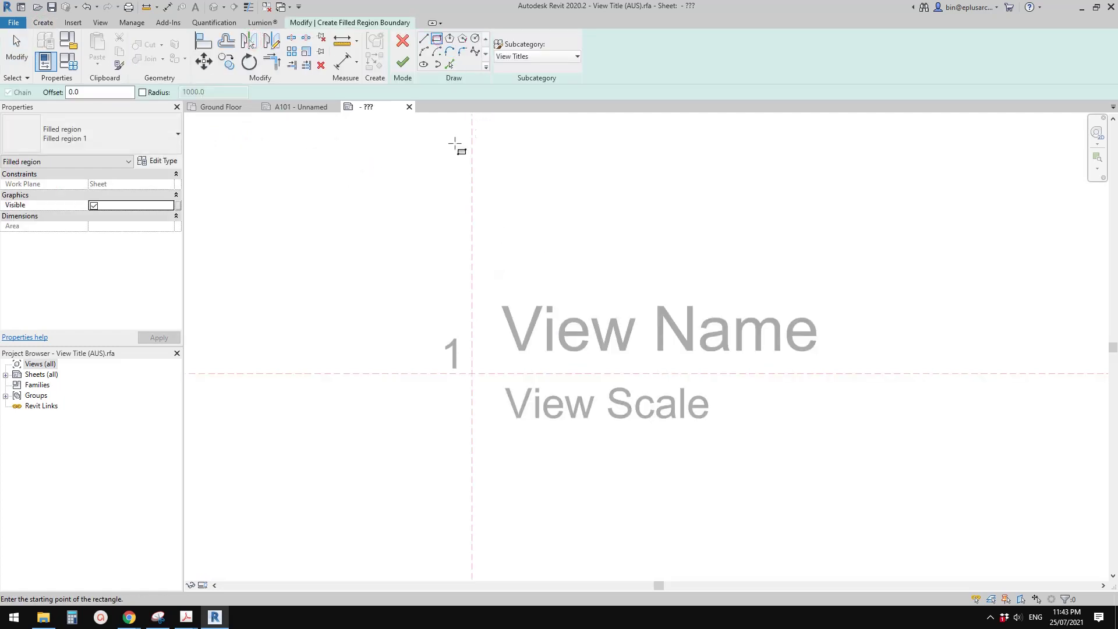
click(116, 134)
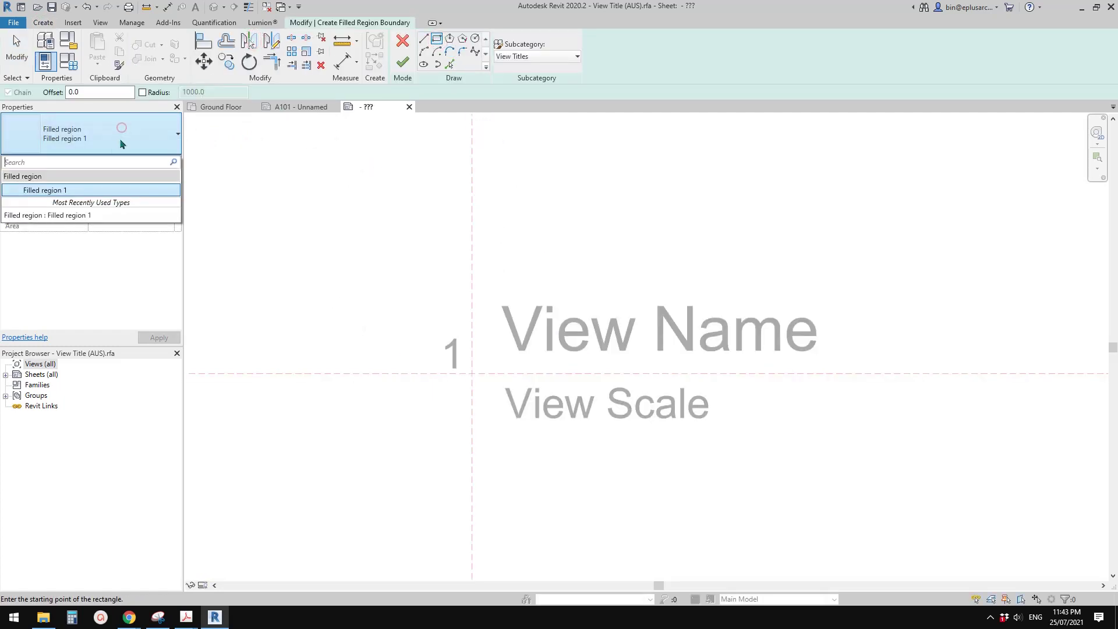
click(112, 135)
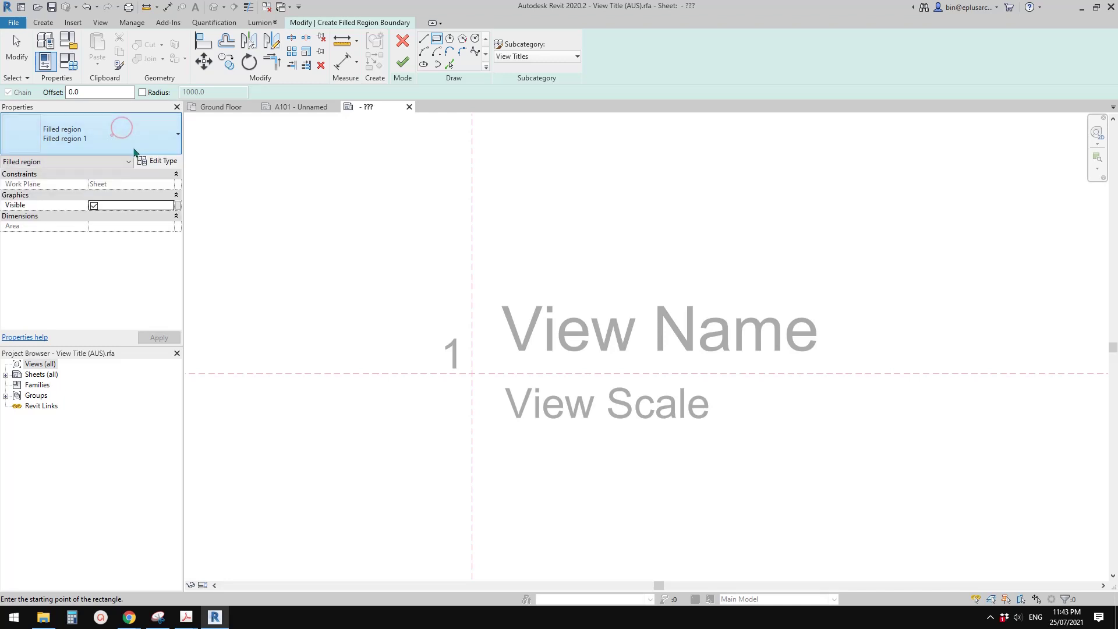
click(471, 373)
click(390, 387)
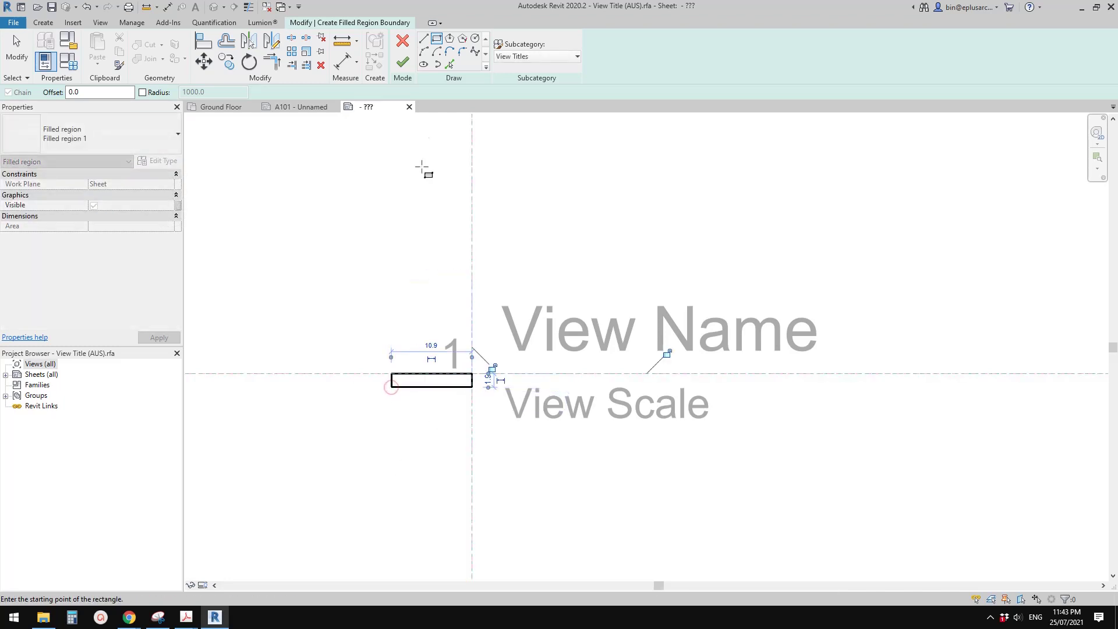
click(403, 62)
click(480, 437)
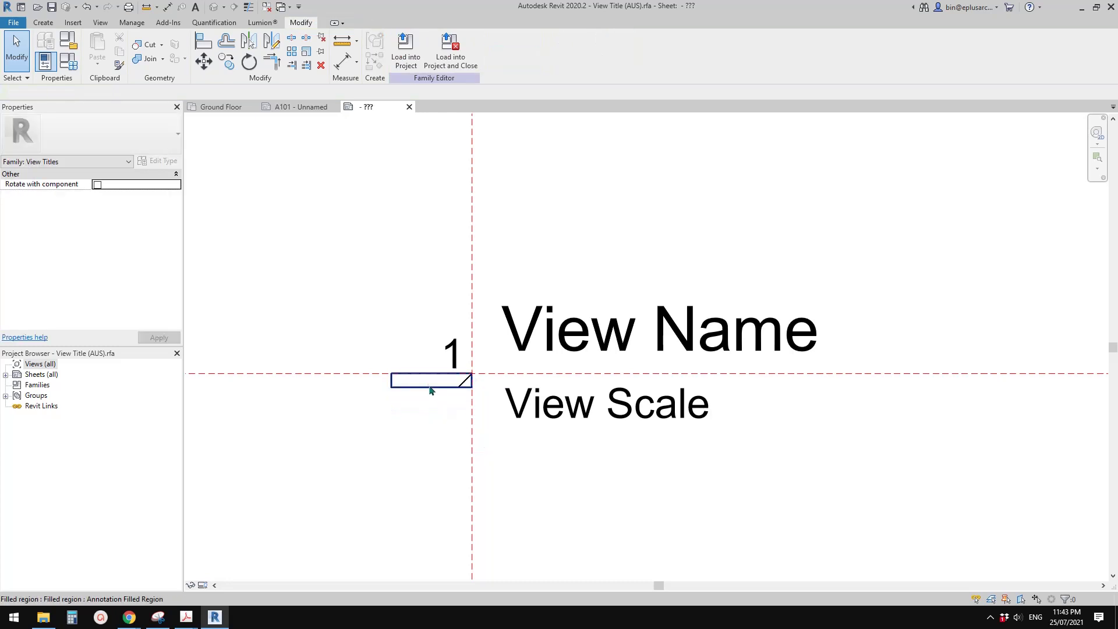
Step: Duplicate the filled region's type as "solid black" and set its foreground fill pattern to Solid fill
click(431, 387)
click(165, 159)
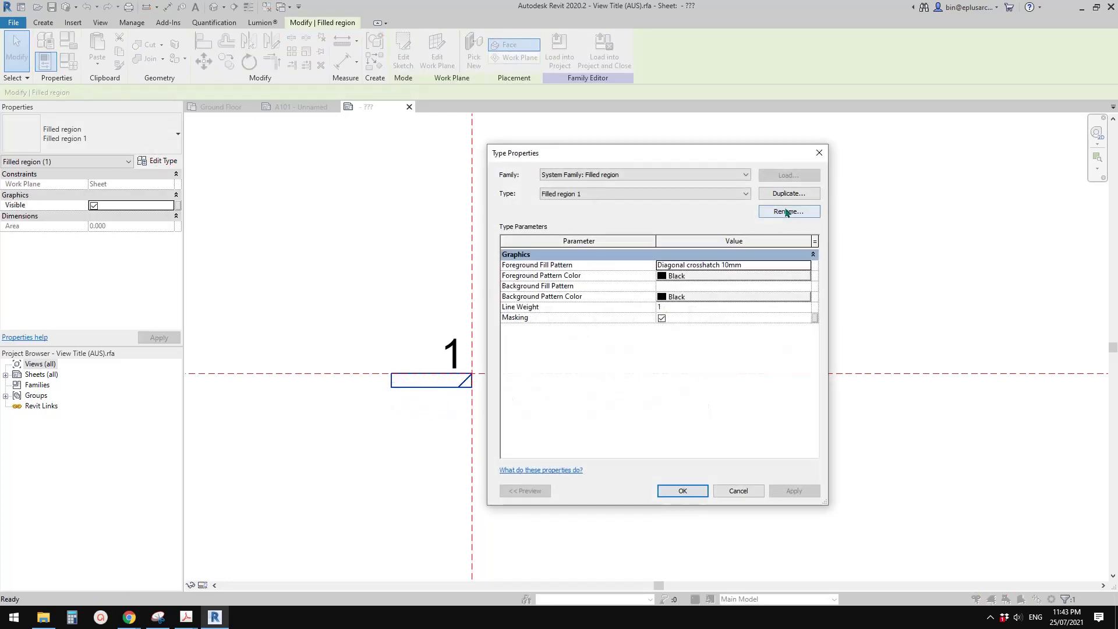
click(801, 192)
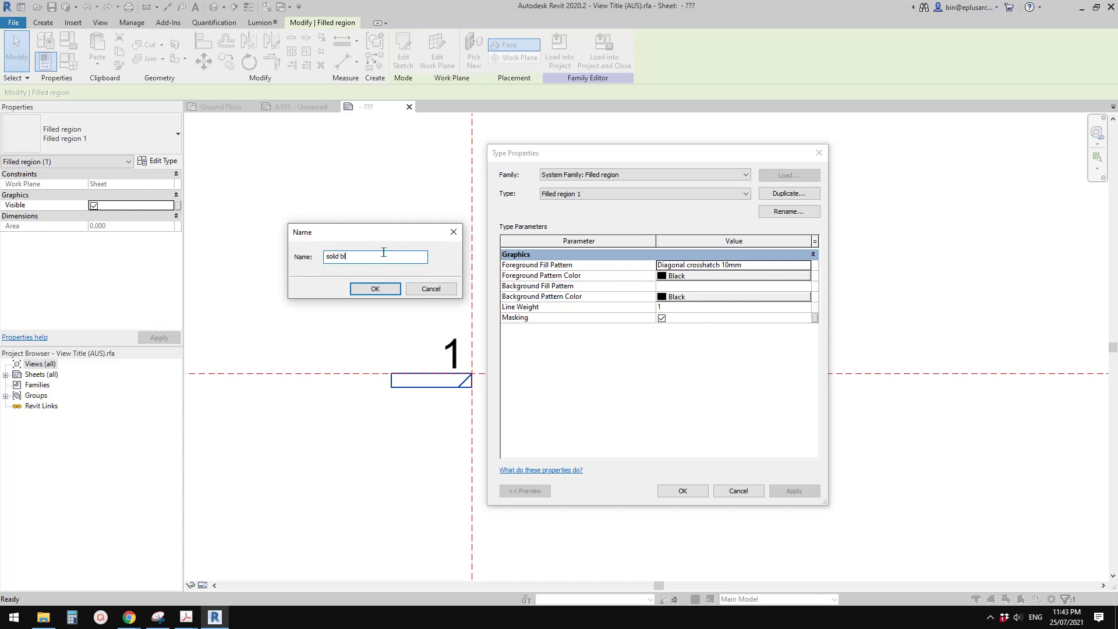
click(376, 289)
click(765, 263)
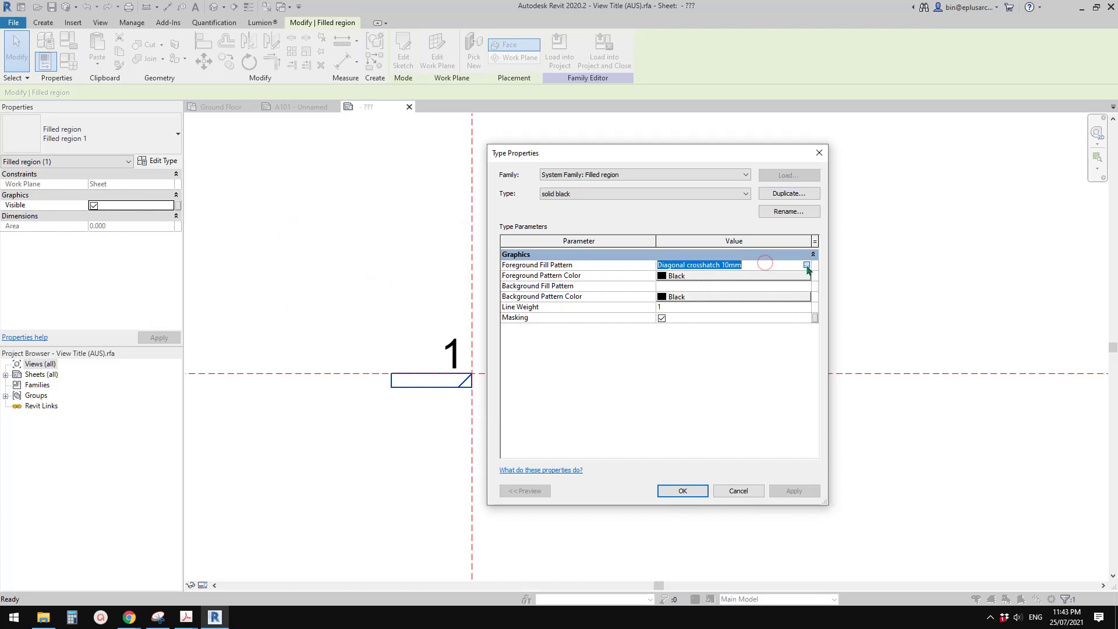
click(807, 265)
click(783, 274)
click(784, 411)
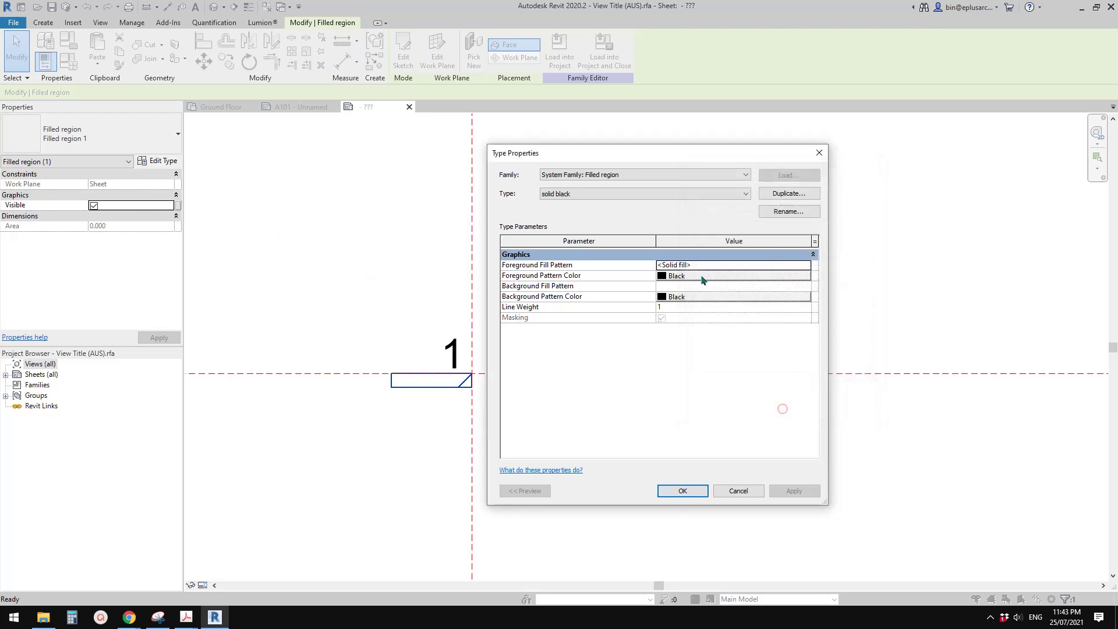
click(701, 490)
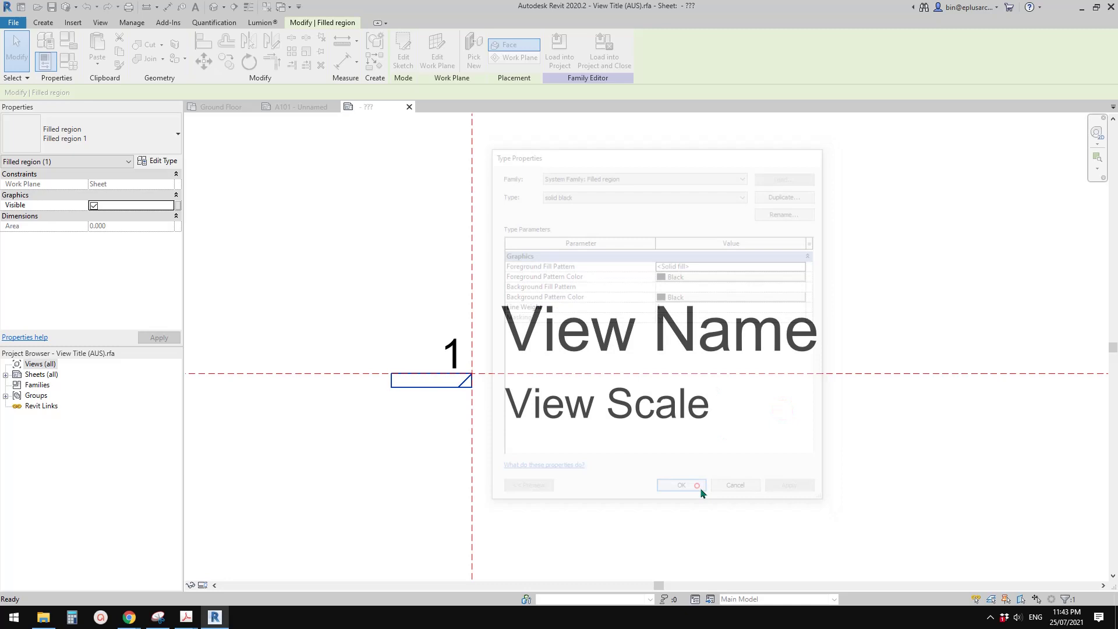
click(438, 434)
Step: Move the detail number label so that it sits centred above the black bar
middle_drag(523, 433, 486, 423)
scroll(484, 427, up, 3)
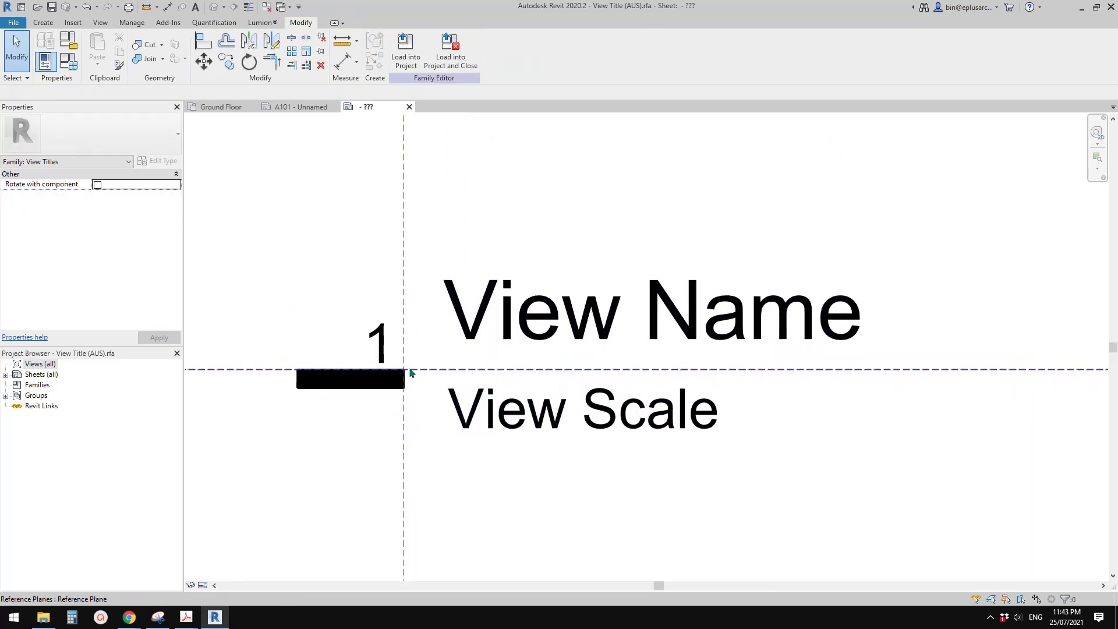
scroll(680, 405, down, 2)
middle_drag(680, 406, 617, 356)
click(417, 311)
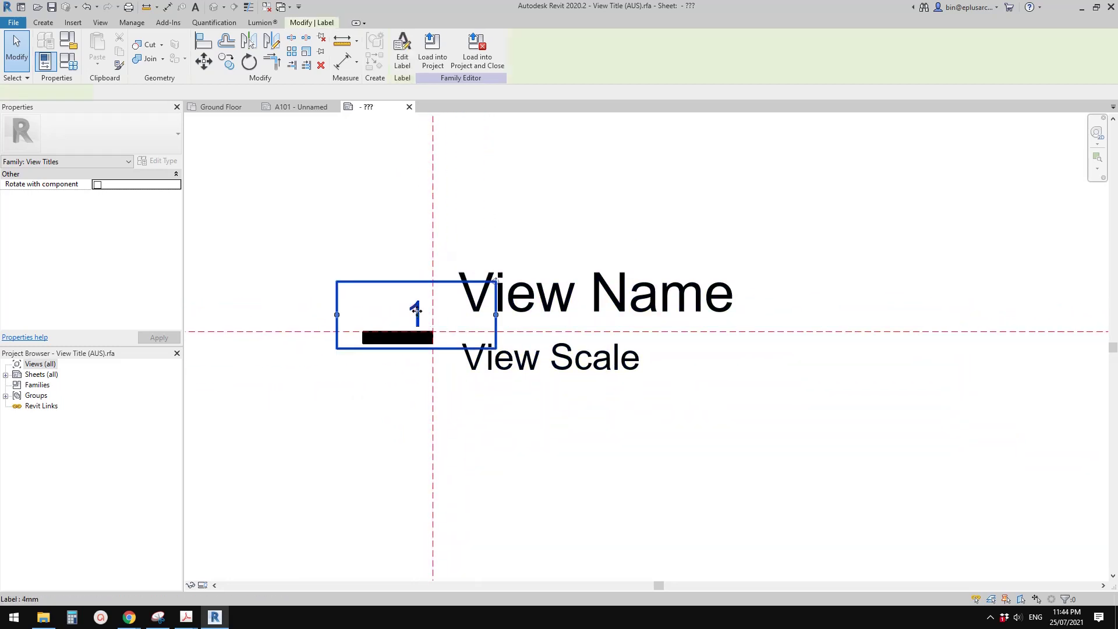
scroll(417, 311, up, 1)
scroll(445, 319, up, 1)
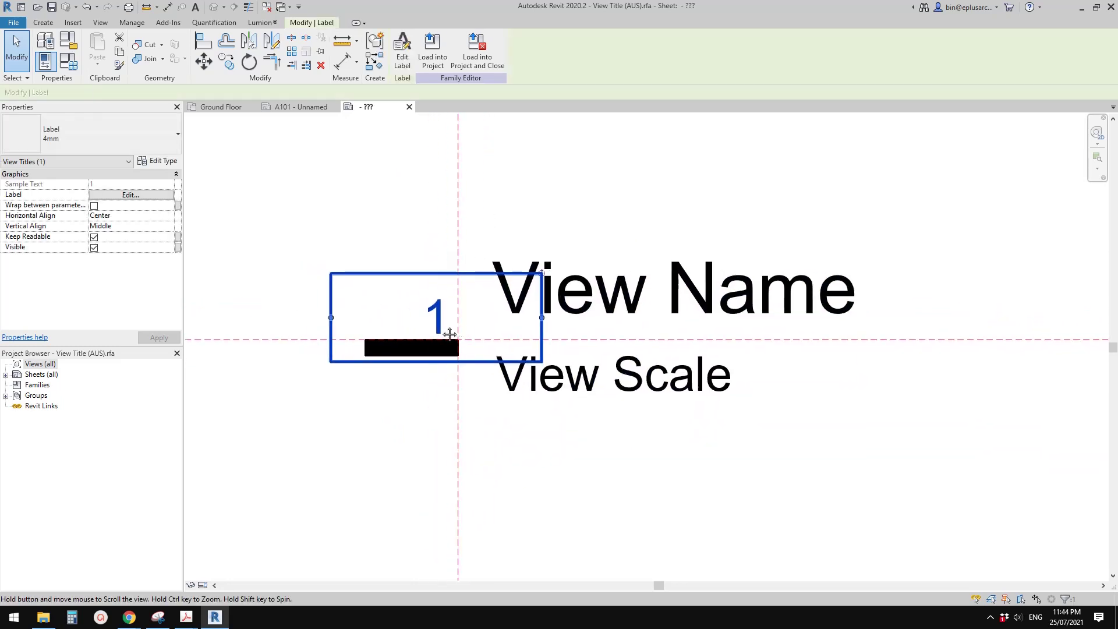
drag(436, 312, 403, 305)
middle_drag(435, 375, 428, 379)
key(Right)
key(Right)
key(Right)
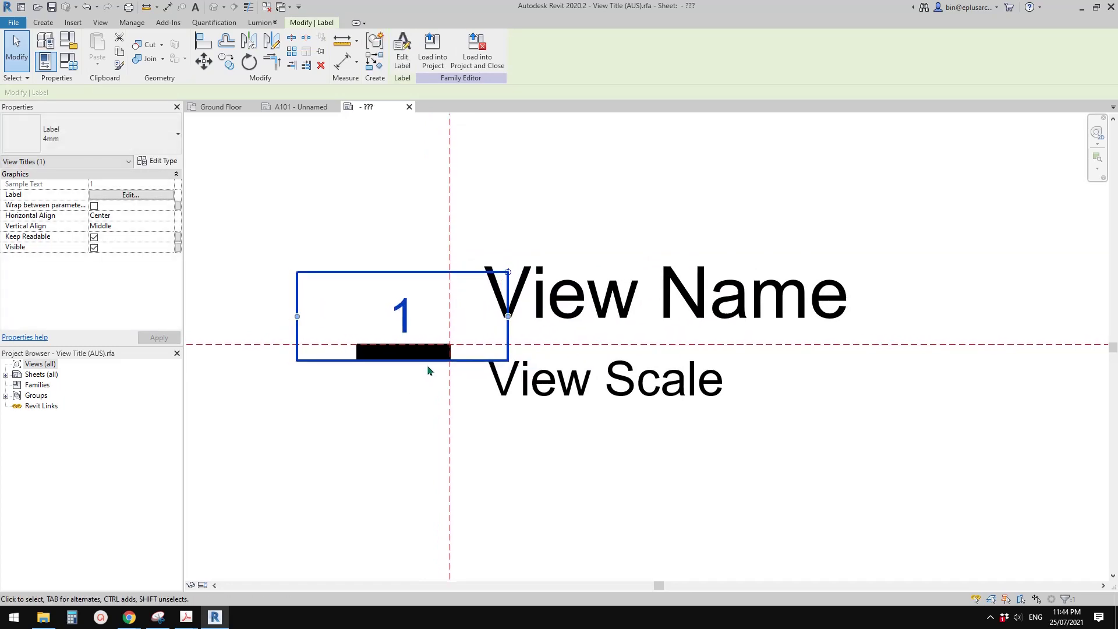
Step: Nudge the detail number label slightly down, closer to the black bar
key(Down)
middle_drag(577, 351, 492, 340)
key(Escape)
scroll(541, 343, down, 1)
Step: Change the View Name label to the 4mm type
click(478, 304)
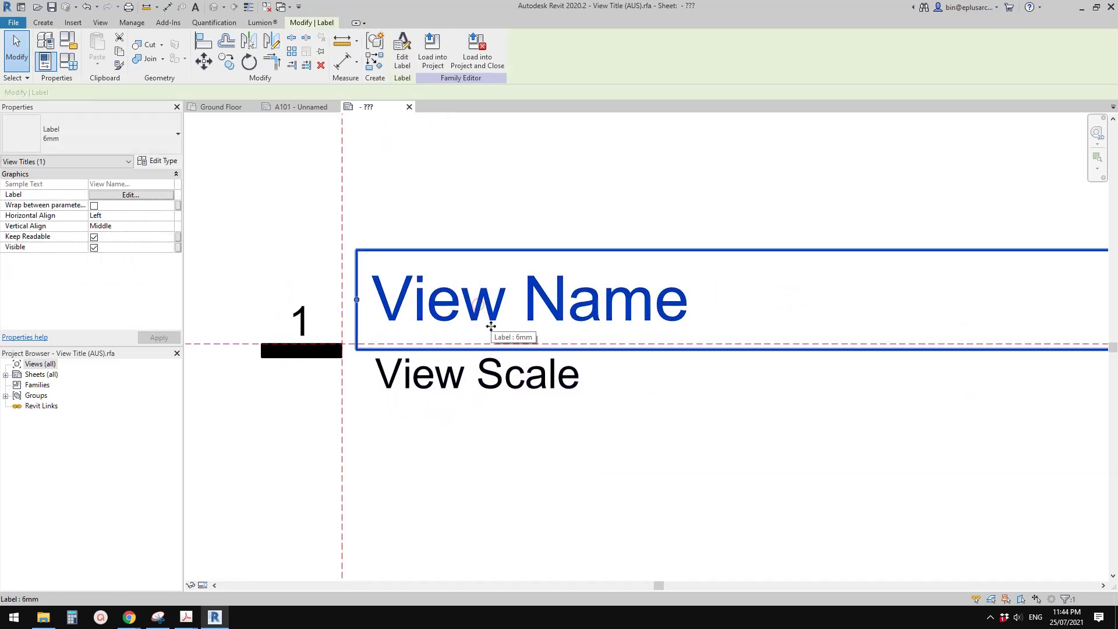
click(70, 133)
click(52, 190)
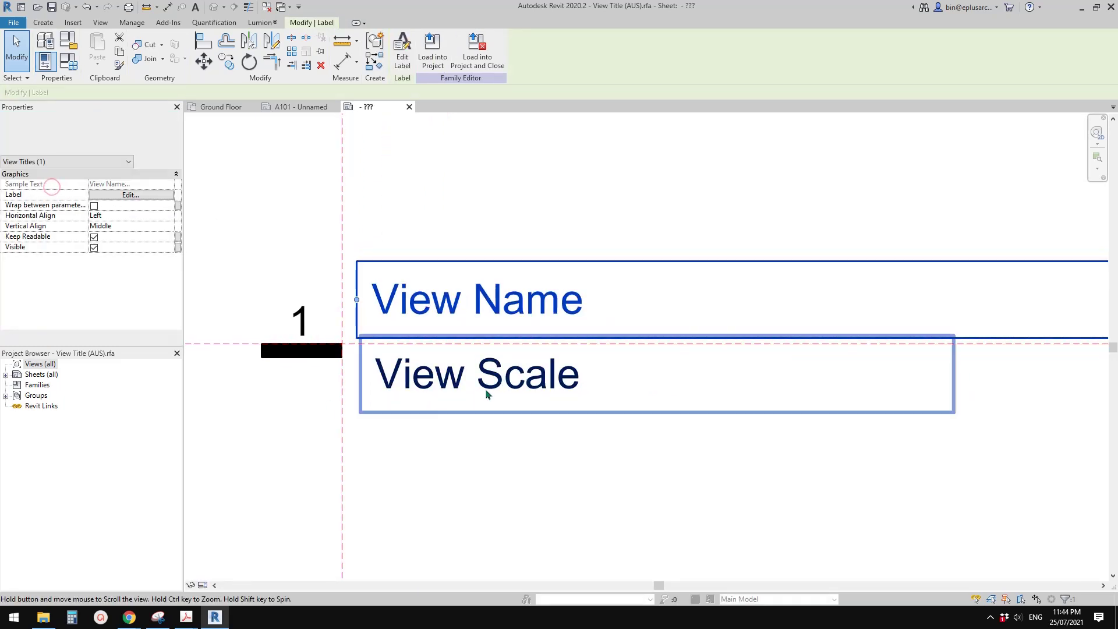
click(445, 424)
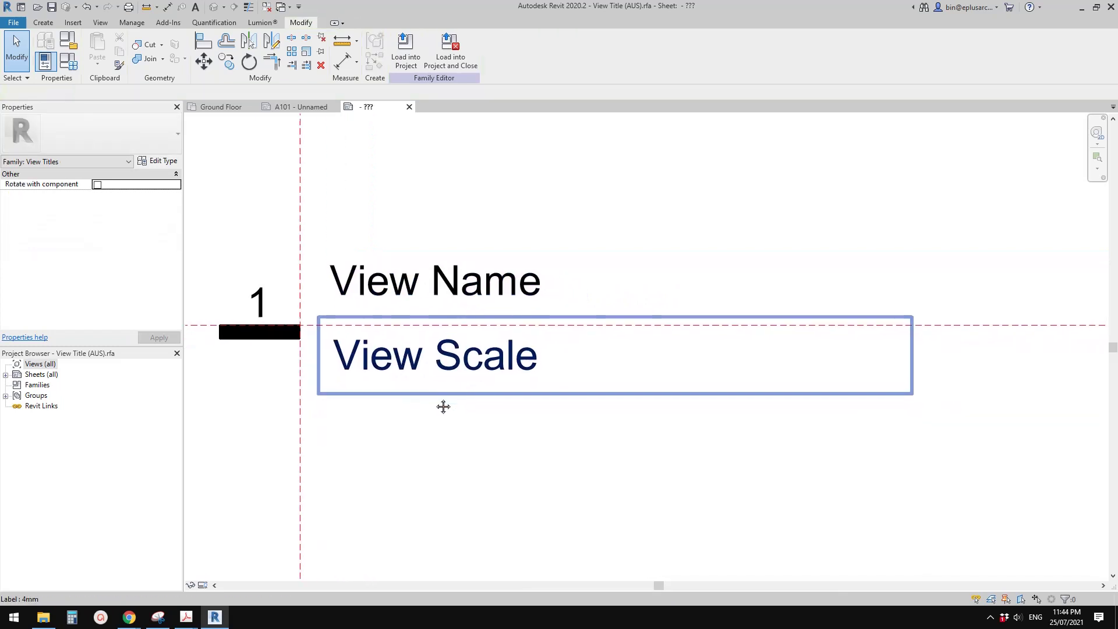
Step: Duplicate the View Scale label's type as 3mm, with a text size of 3 mm and a width factor of 0.8
click(412, 373)
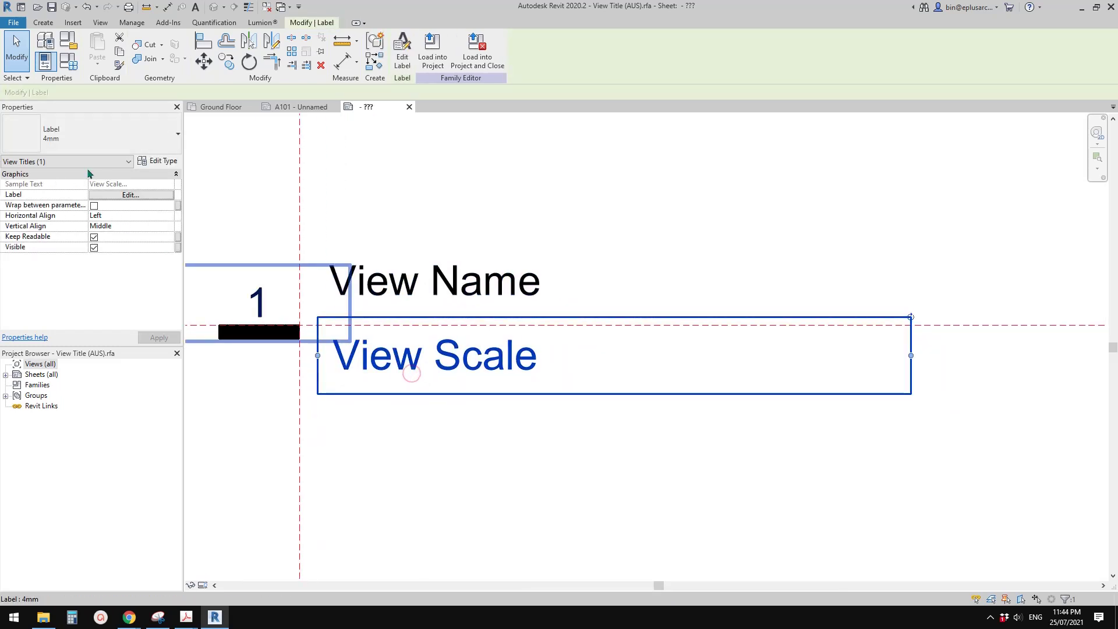
click(158, 161)
click(806, 194)
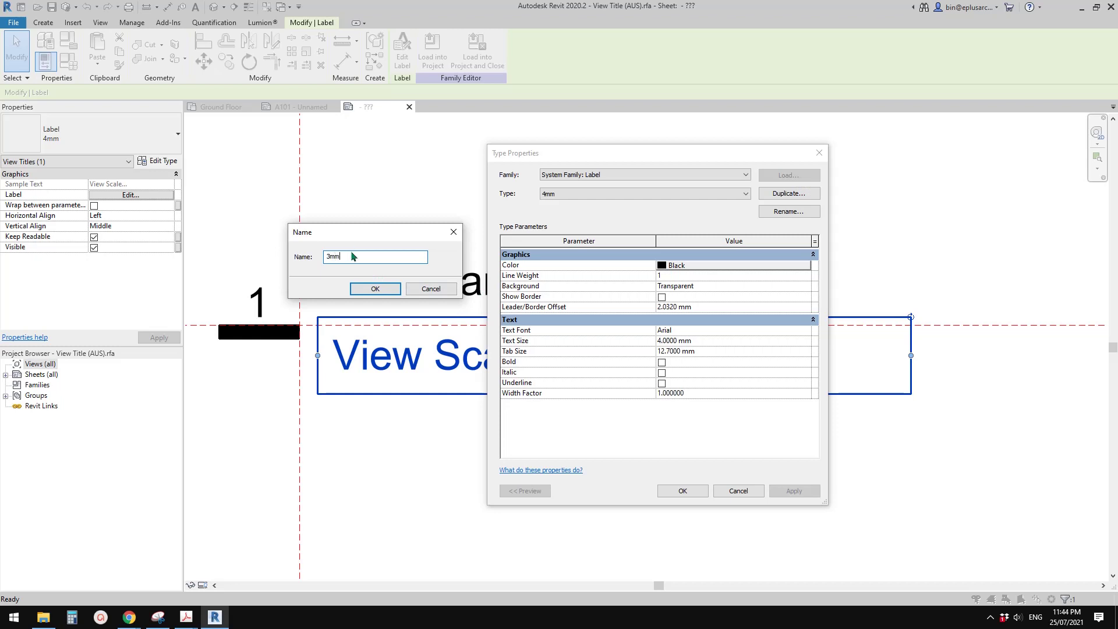
text(3mm)
click(375, 289)
click(722, 340)
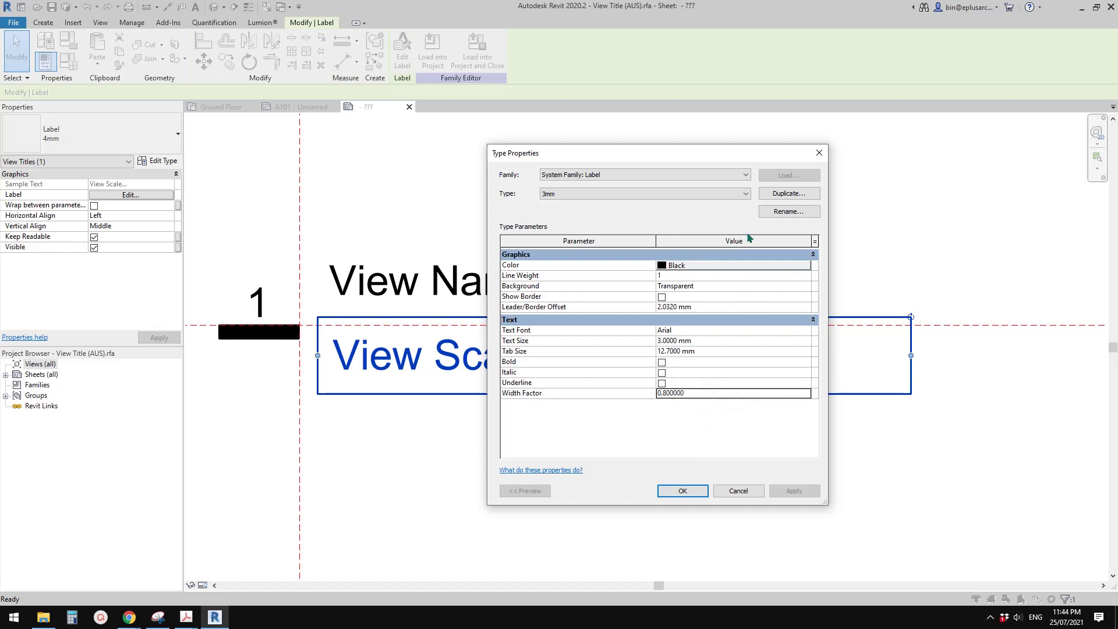
click(693, 492)
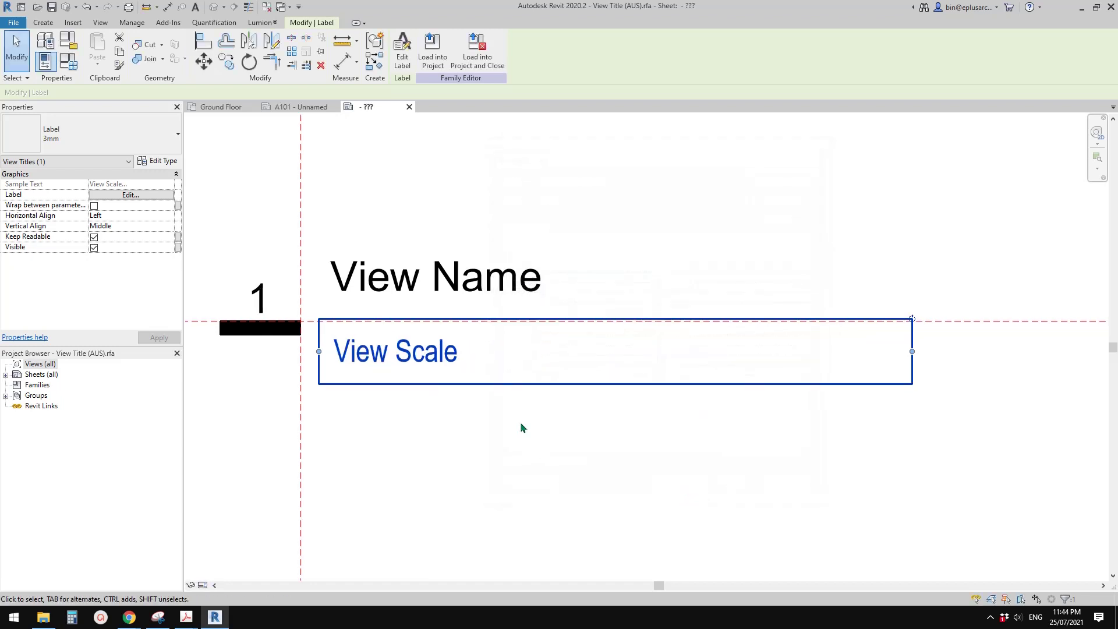
click(515, 419)
scroll(483, 390, down, 1)
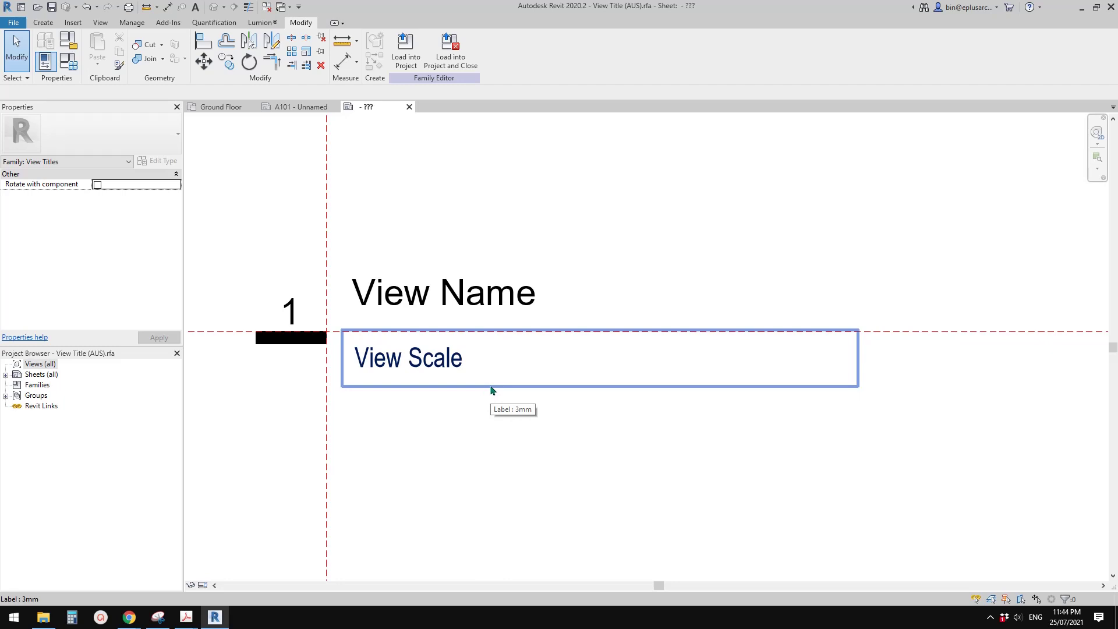
scroll(589, 389, down, 3)
scroll(589, 390, up, 2)
middle_drag(582, 391, 538, 349)
scroll(538, 345, up, 1)
click(555, 316)
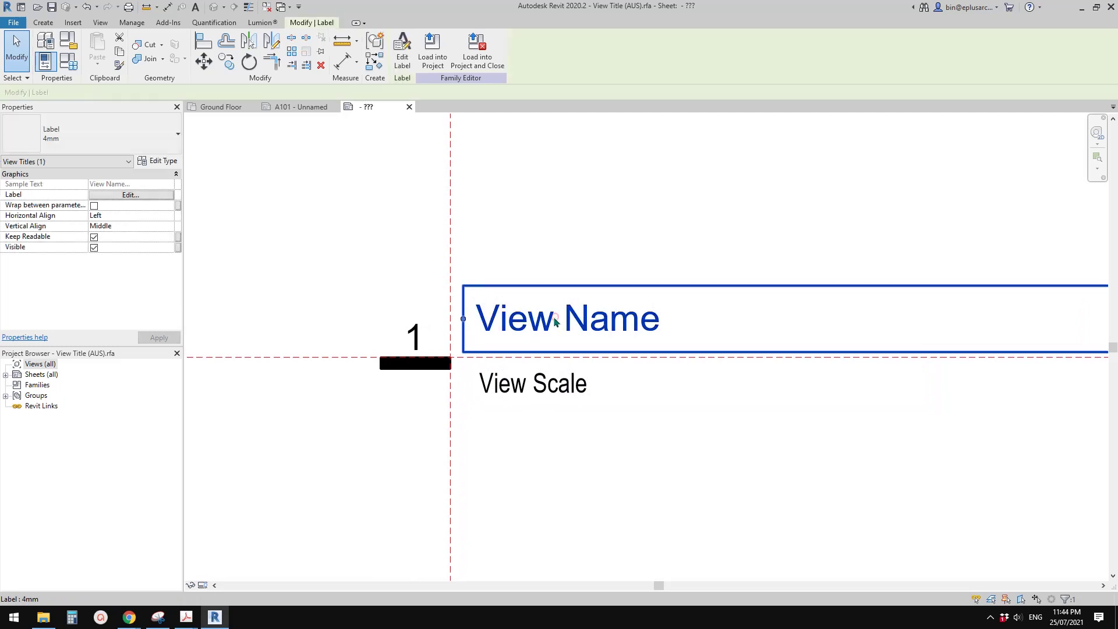
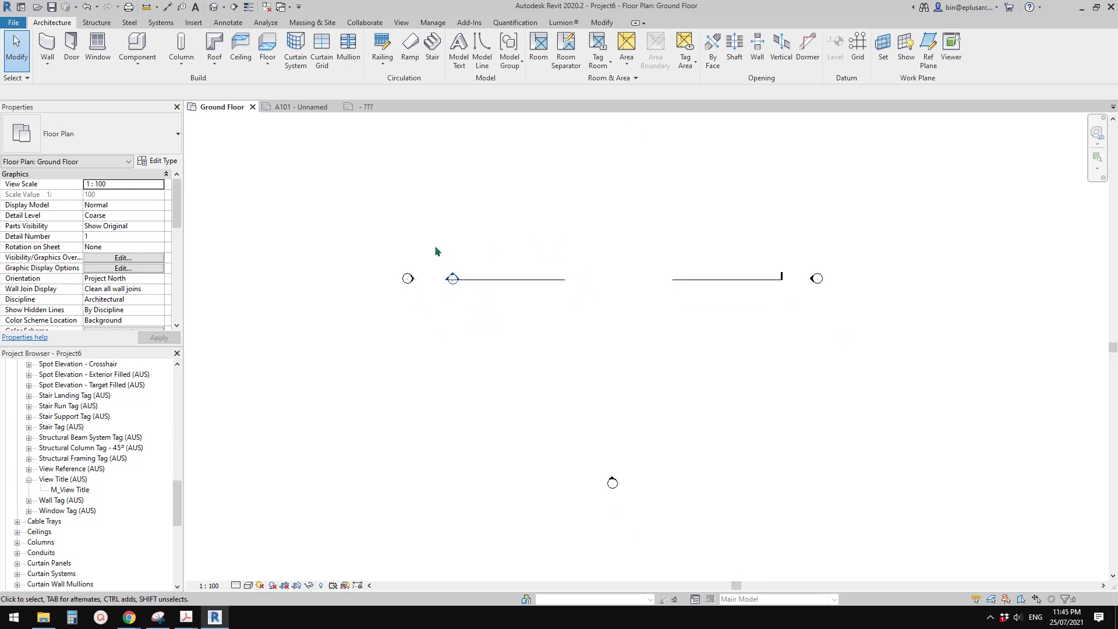
Step: Open the type properties of the Ground Floor viewport on sheet A101 and check the available title families
click(308, 107)
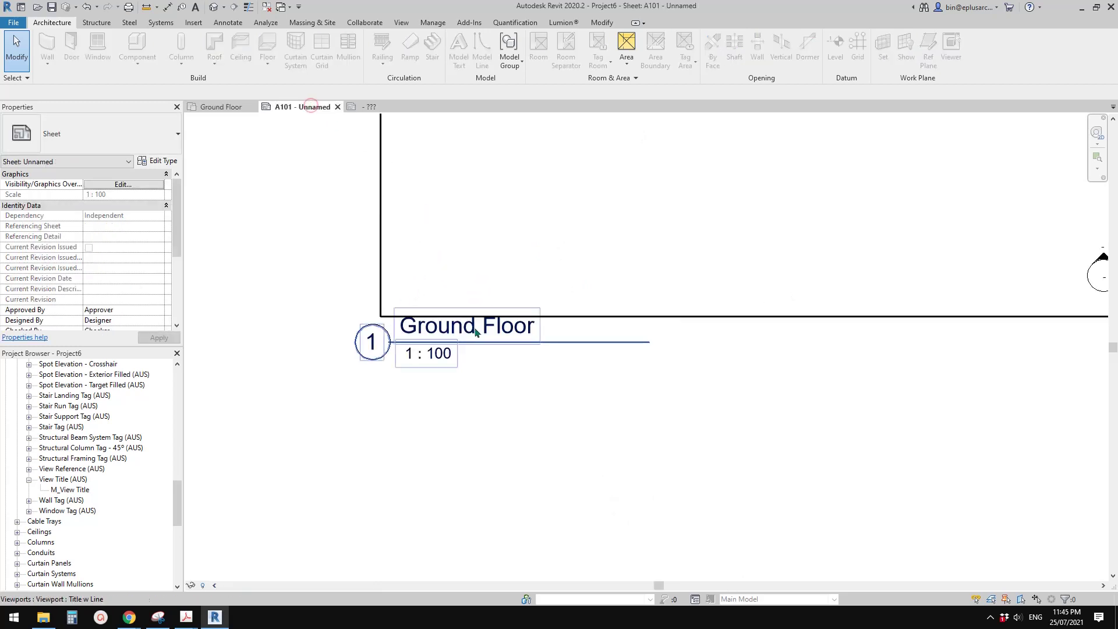
click(138, 130)
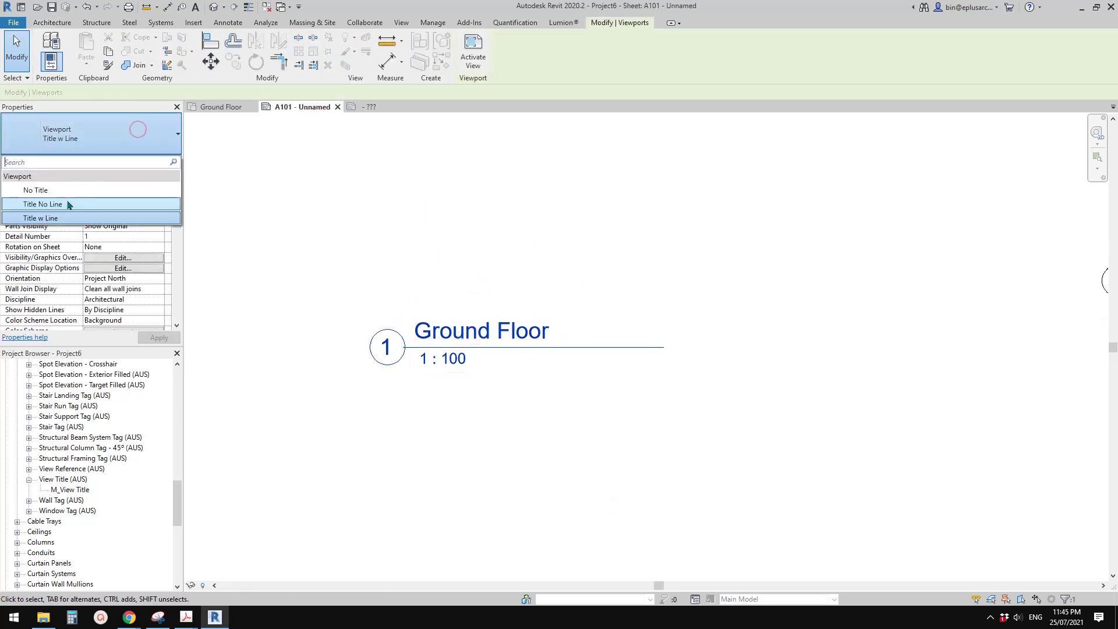
click(497, 340)
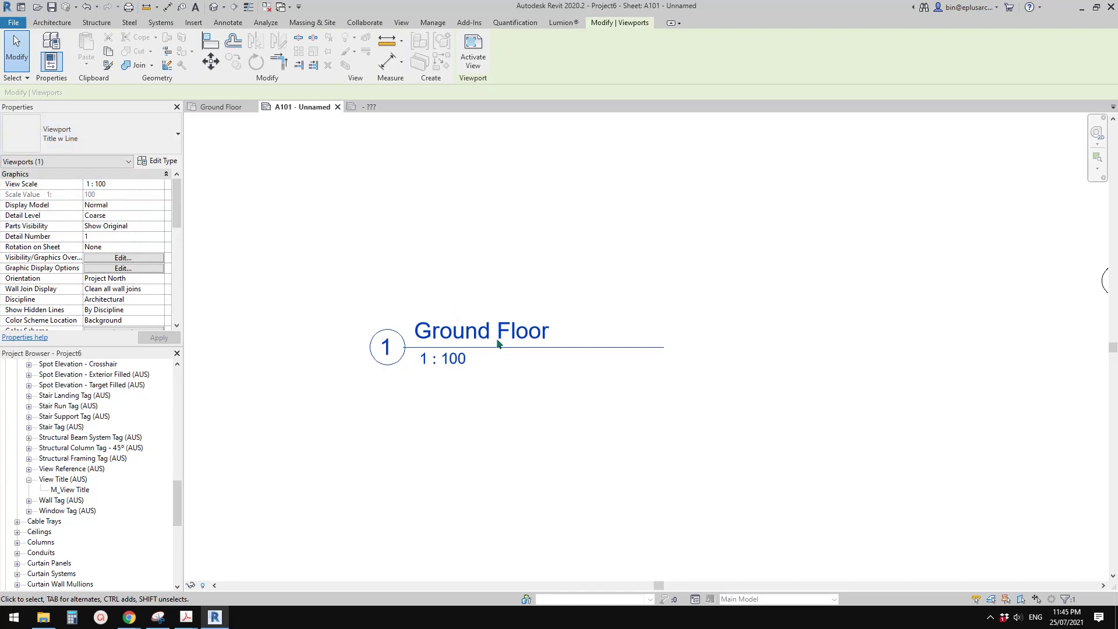
click(158, 160)
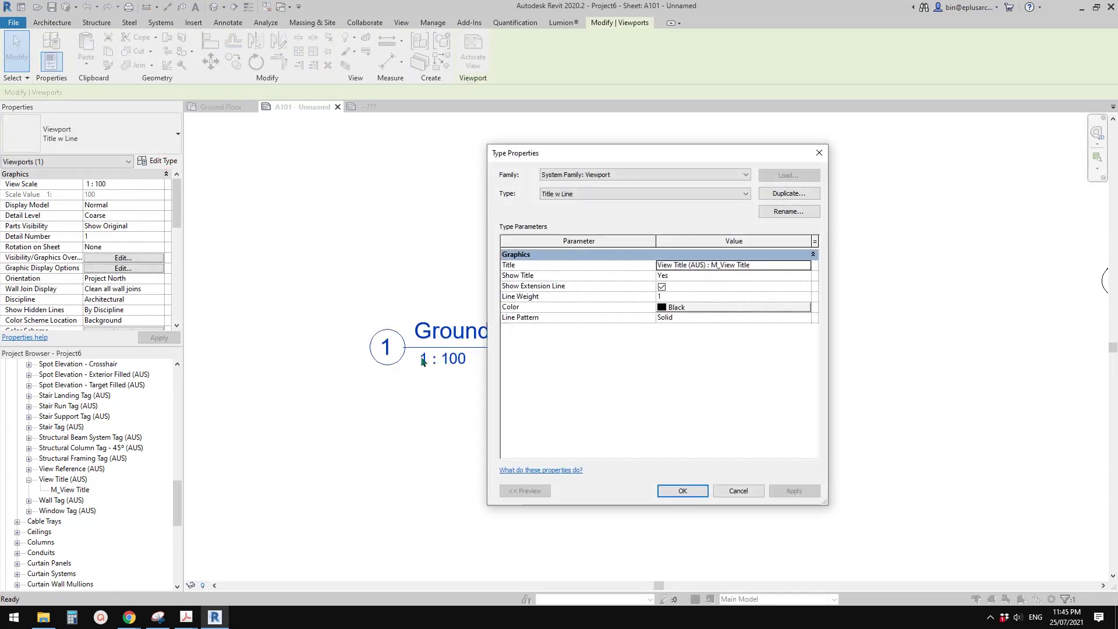
drag(585, 148, 691, 135)
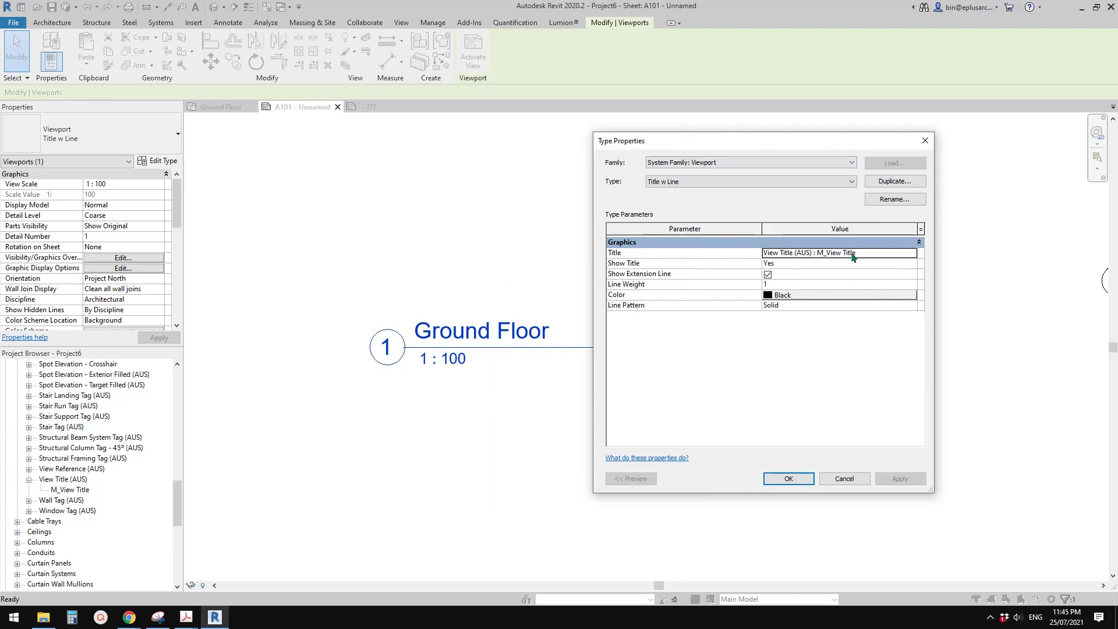
click(884, 255)
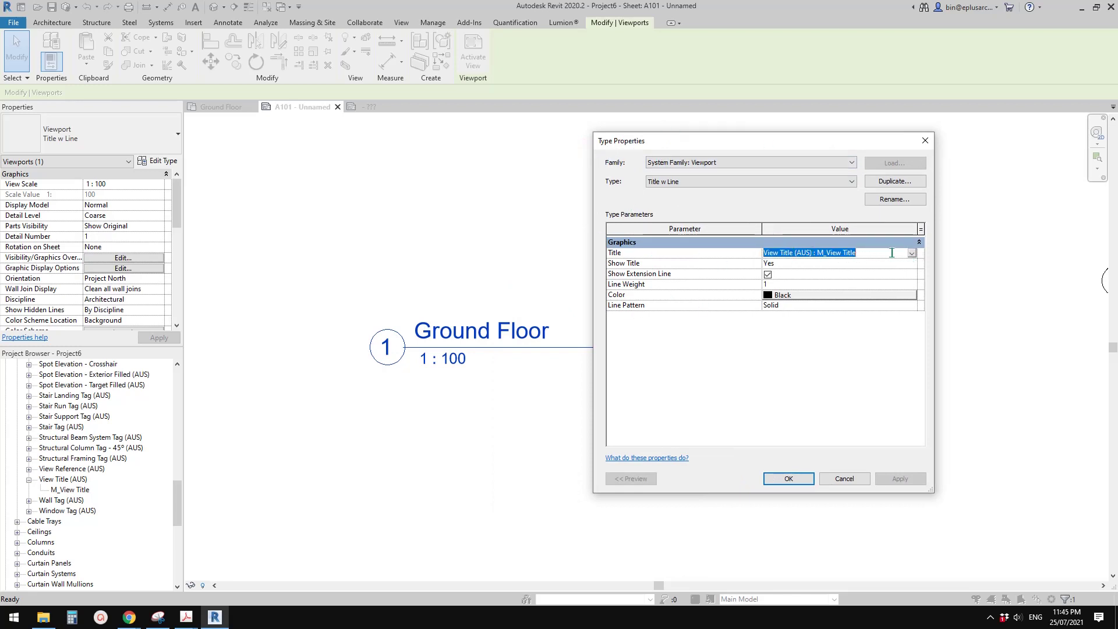
click(911, 253)
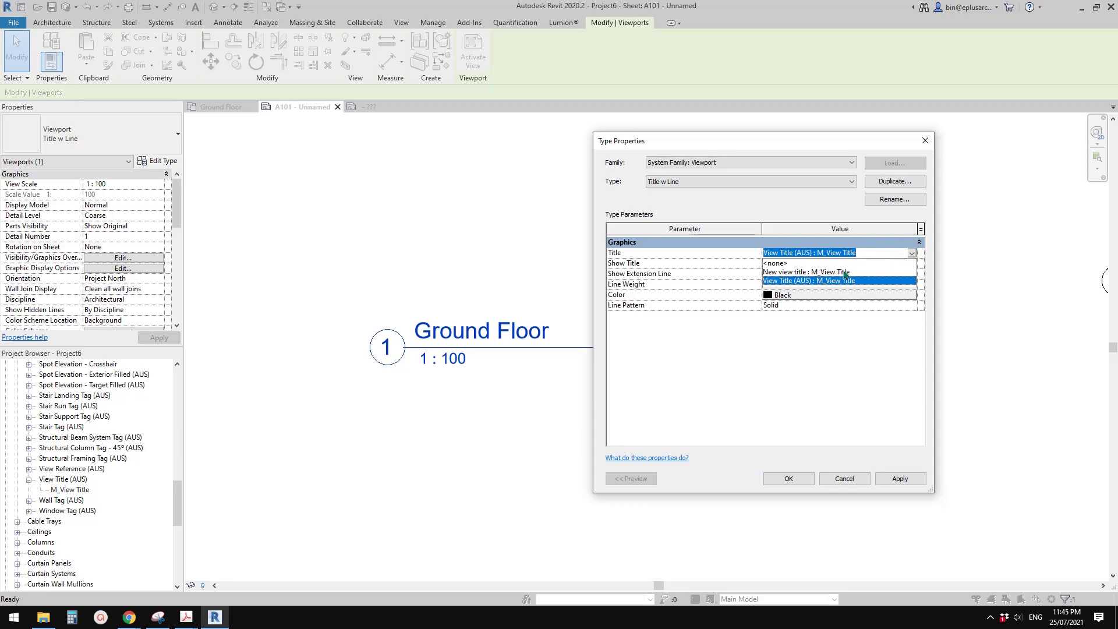
click(706, 136)
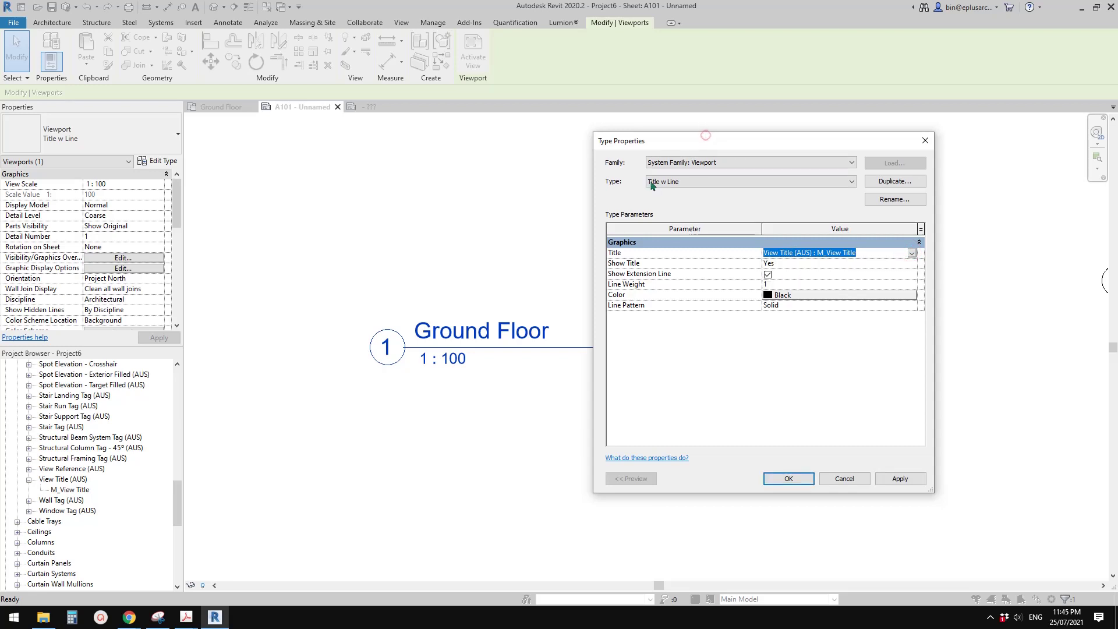
Step: Rename the viewport type Title w Line as "old"
drag(690, 133, 680, 148)
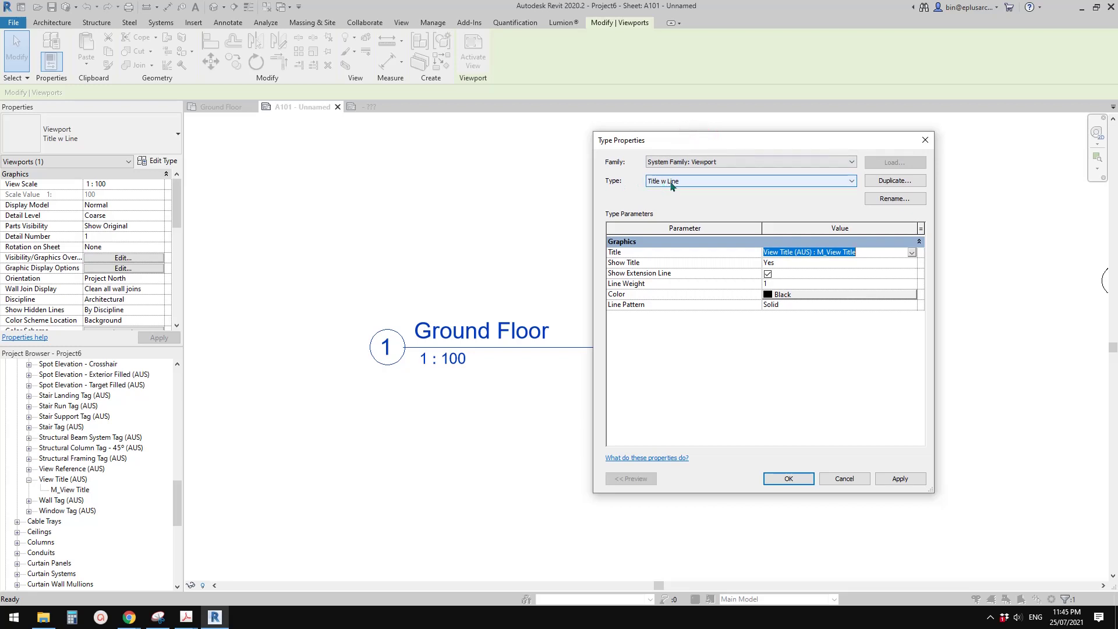
click(911, 198)
text(old)
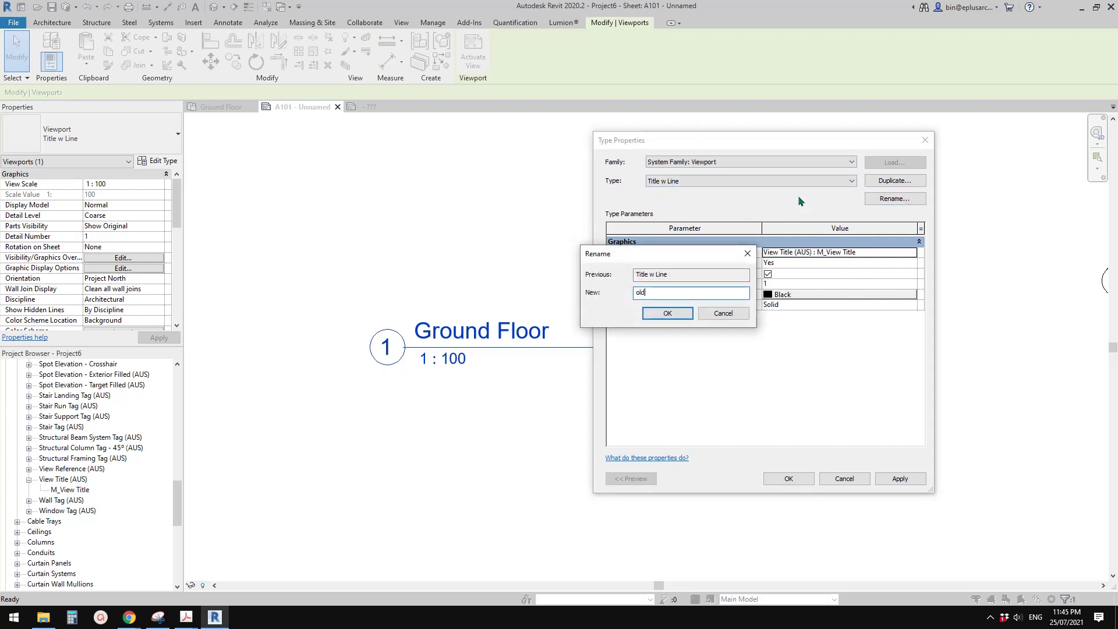
click(656, 309)
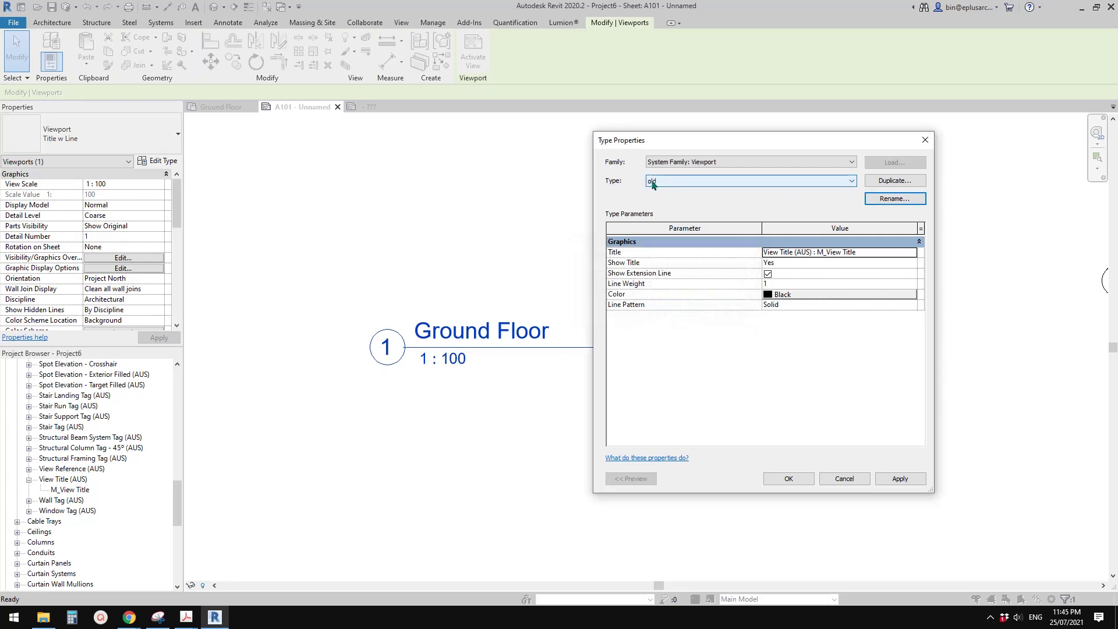
Step: Duplicate the viewport type as "new" and set its title to New view title : M_View Title
click(879, 181)
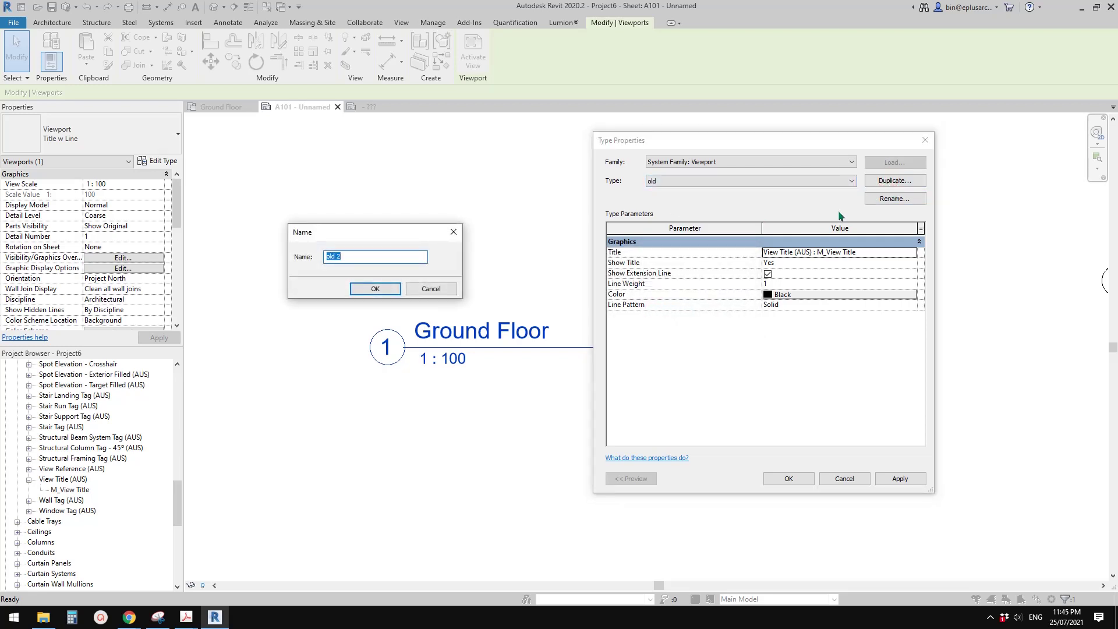
click(375, 288)
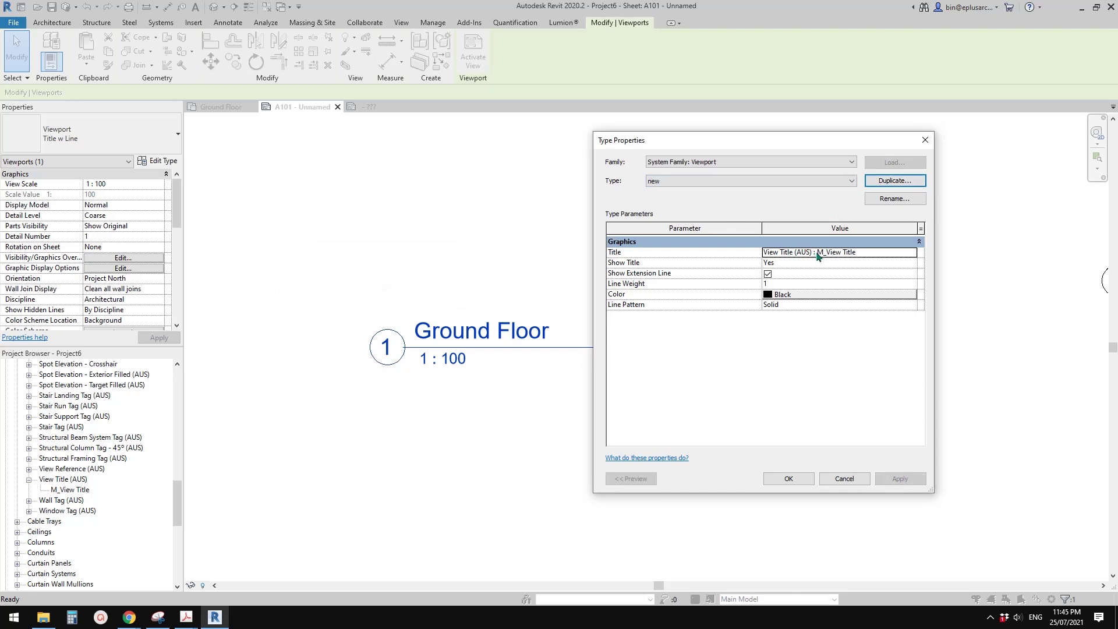
click(876, 253)
click(912, 253)
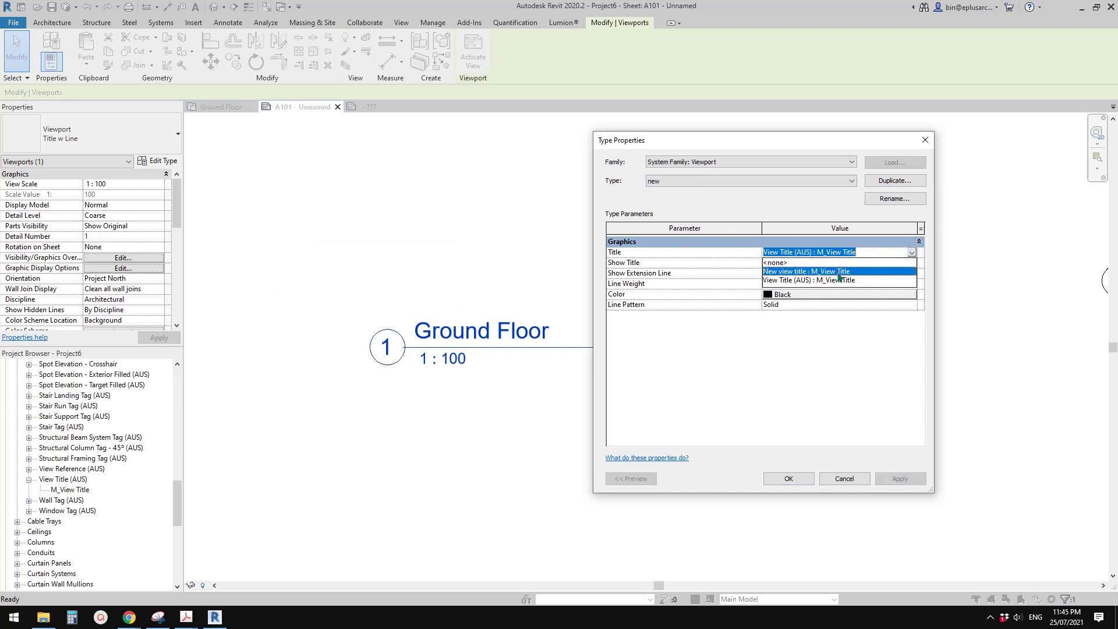
click(801, 271)
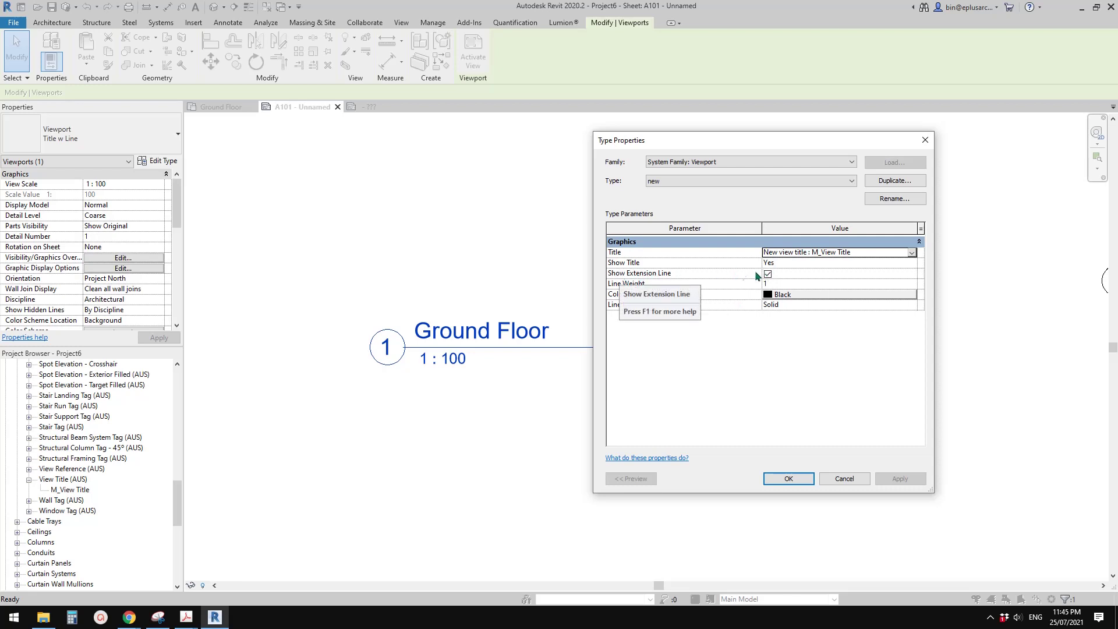
click(788, 478)
Step: Examine the new Ground Floor title up close and the placement of its viewport on the sheet
click(487, 367)
middle_drag(526, 400, 582, 420)
scroll(481, 345, up, 1)
click(490, 336)
scroll(524, 384, down, 1)
click(469, 357)
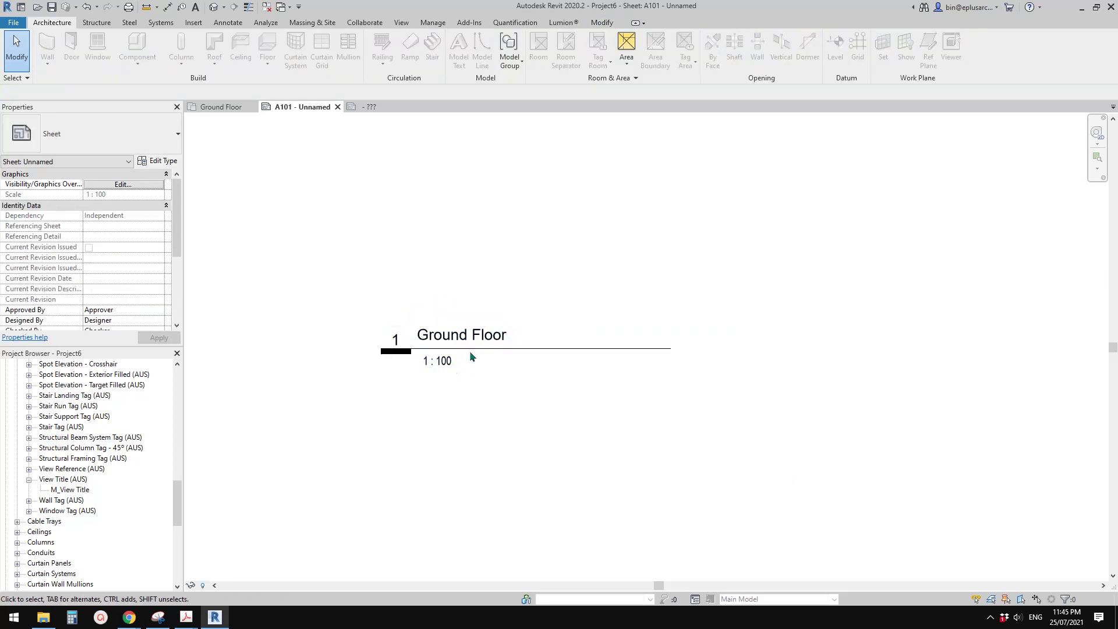
click(490, 345)
scroll(487, 382, down, 4)
middle_drag(489, 389, 475, 500)
scroll(476, 499, down, 3)
click(571, 326)
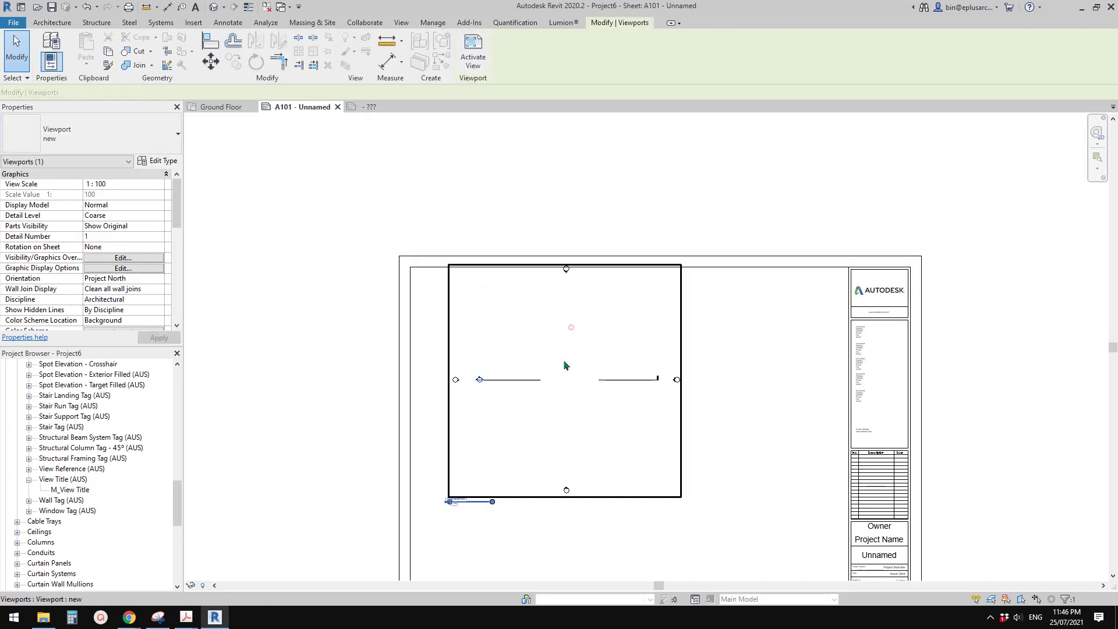
scroll(529, 476, up, 2)
middle_drag(528, 477, 549, 459)
click(561, 362)
click(563, 367)
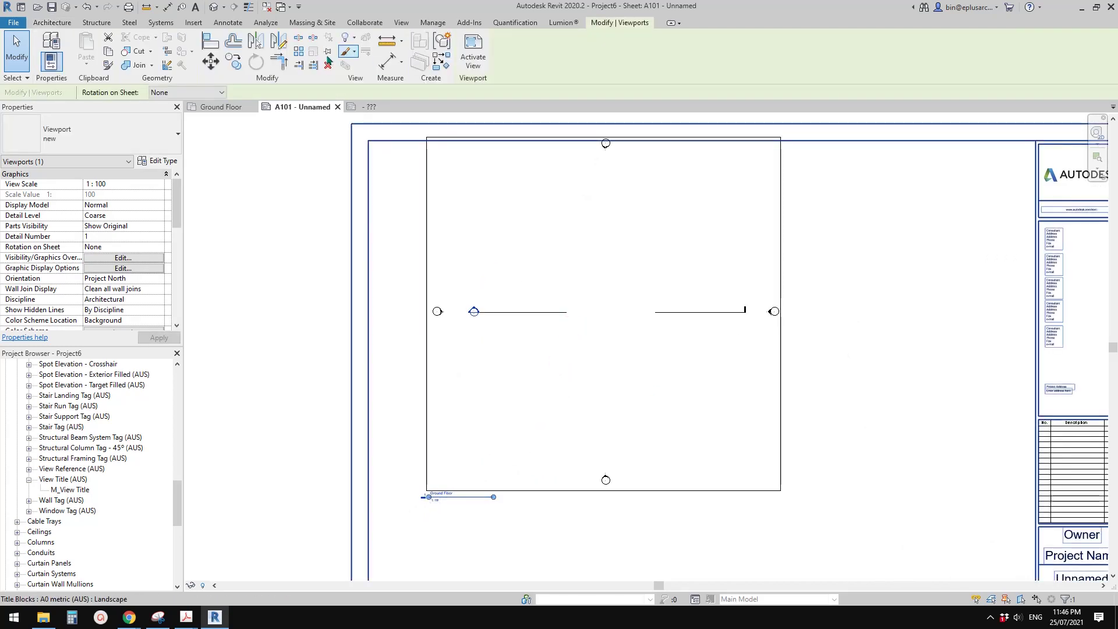
key(Escape)
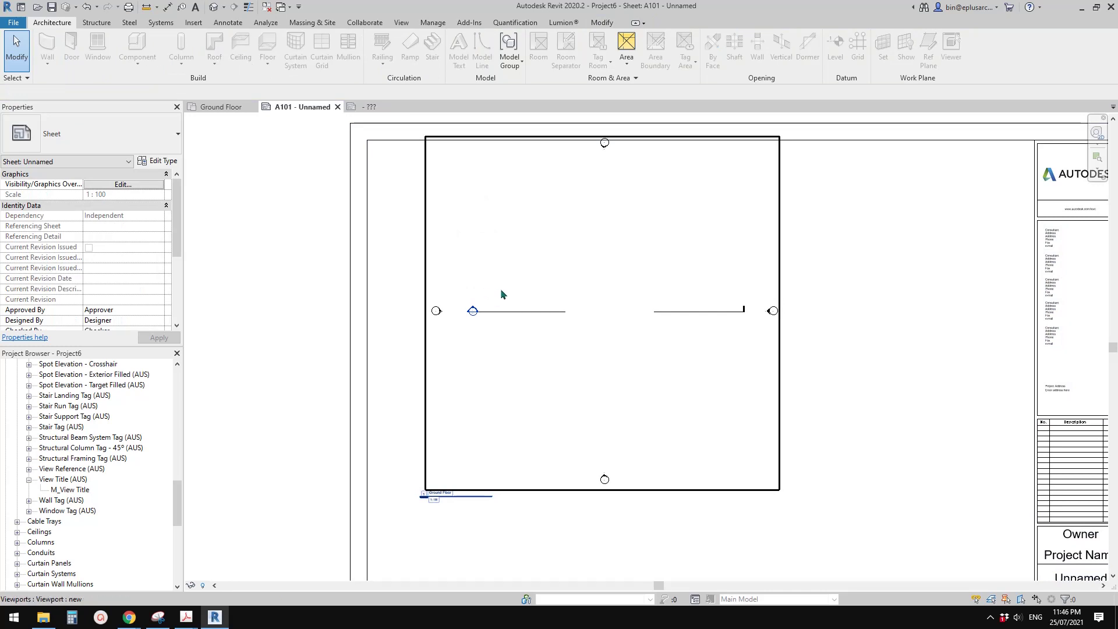
Step: Draw a crossing zigzag chain of eight Double brick - 270 walls inside the activated Ground Floor viewport and return to the sheet
double_click(555, 277)
key(w)
key(a)
click(499, 226)
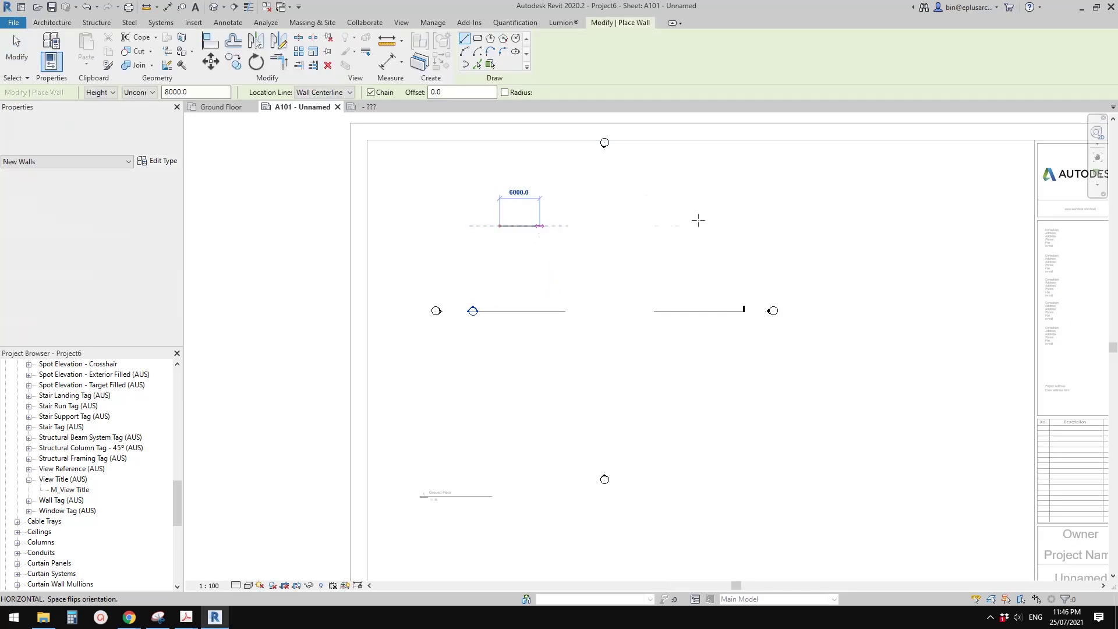
click(702, 220)
click(532, 388)
click(684, 395)
click(576, 266)
click(661, 437)
click(509, 424)
click(526, 310)
click(734, 294)
key(Escape)
key(Escape)
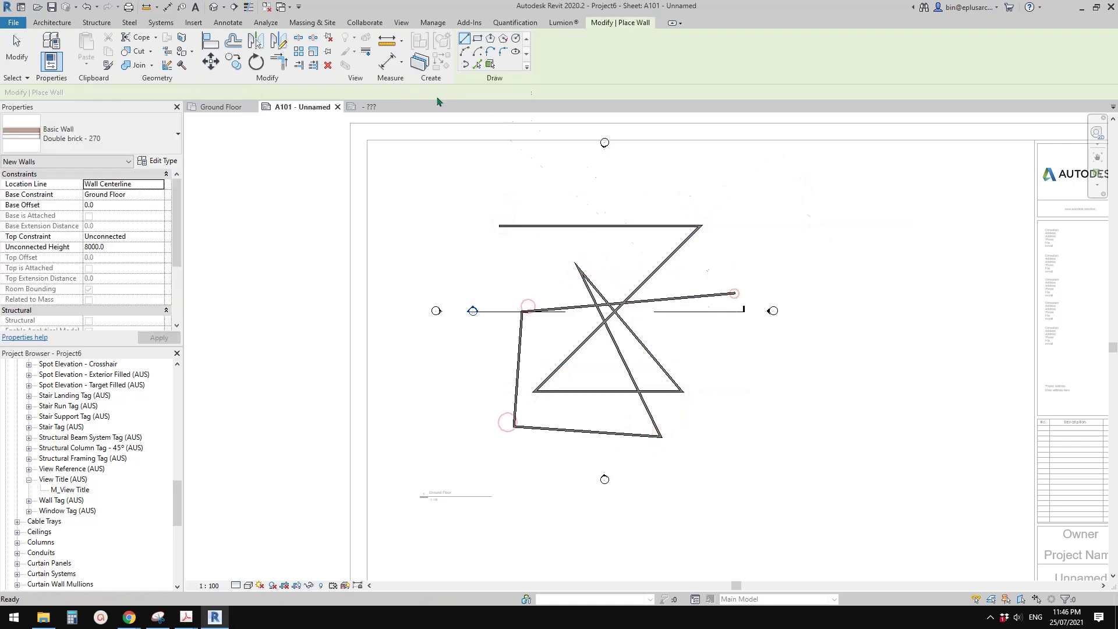
right_click(421, 159)
click(460, 217)
Step: Shorten the extension line of the Ground Floor viewport title from its far end
scroll(478, 420, up, 4)
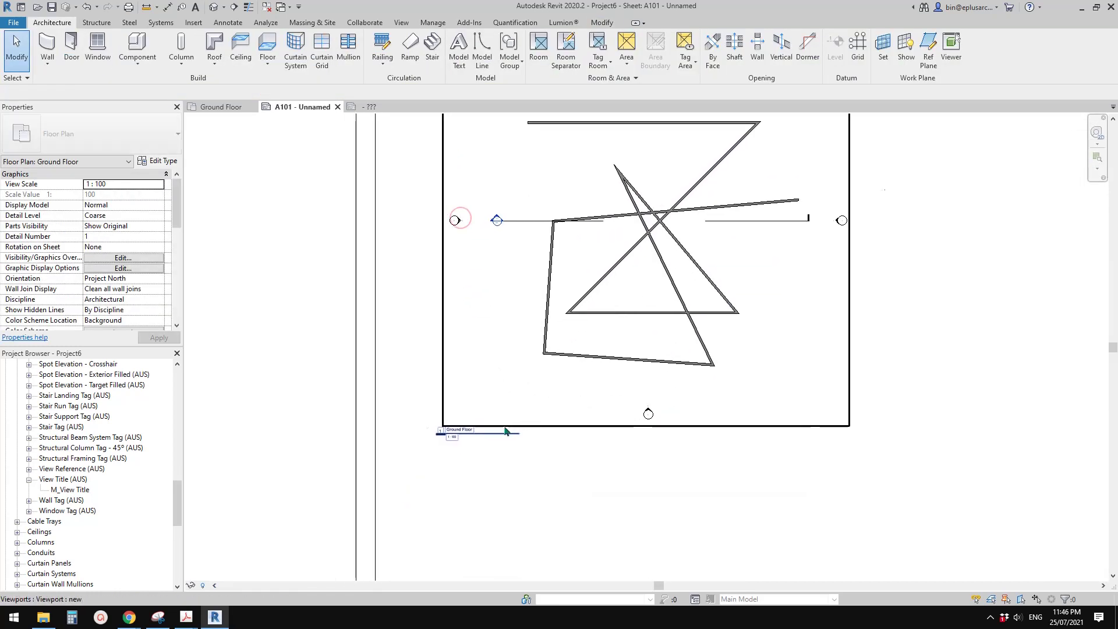
scroll(507, 391, up, 4)
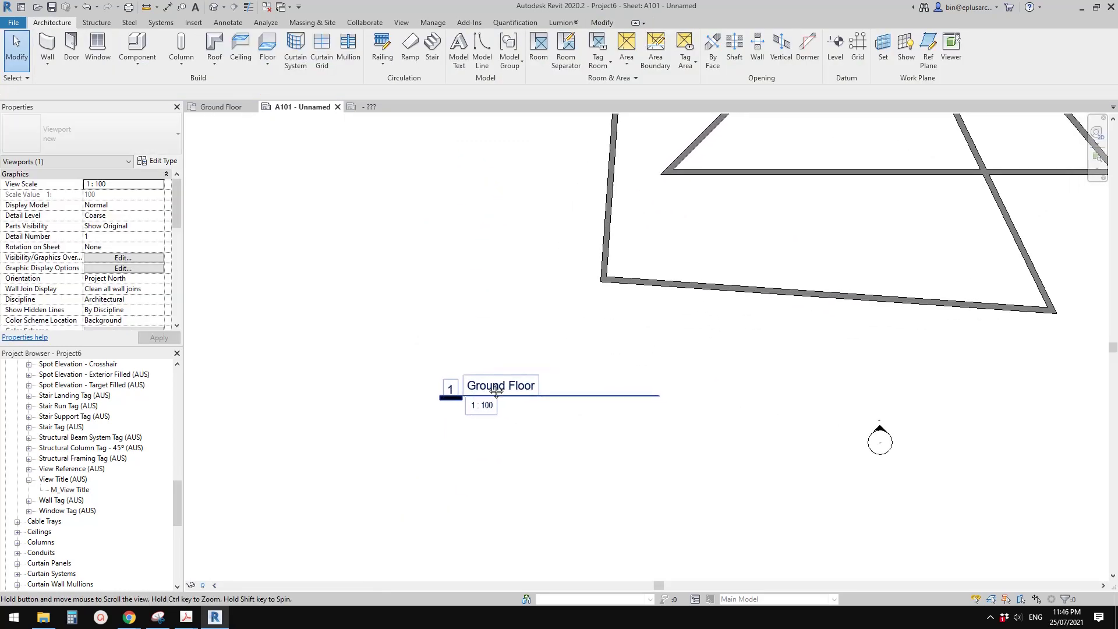
click(629, 290)
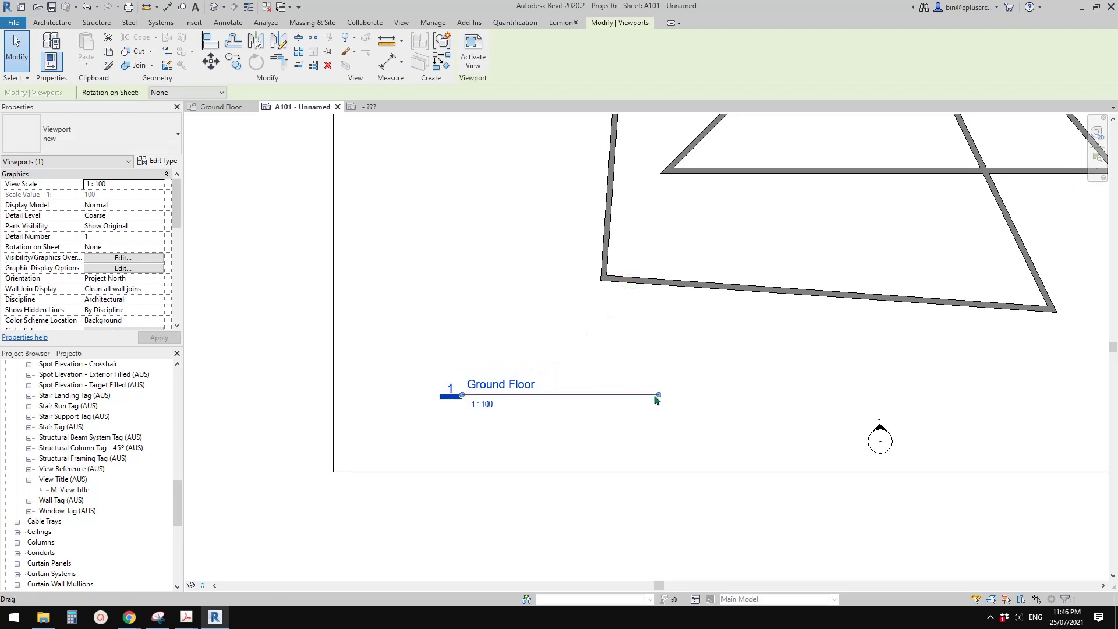
click(579, 436)
scroll(501, 404, up, 3)
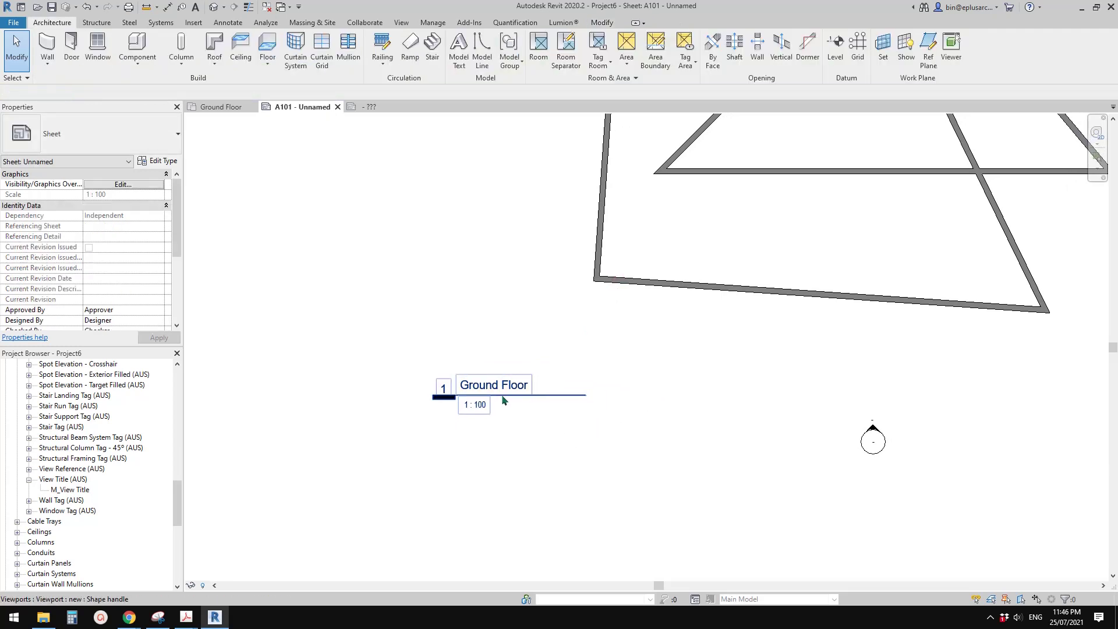
Step: Examine the Ground Floor view title and its scale label up close on the sheet
scroll(482, 402, up, 2)
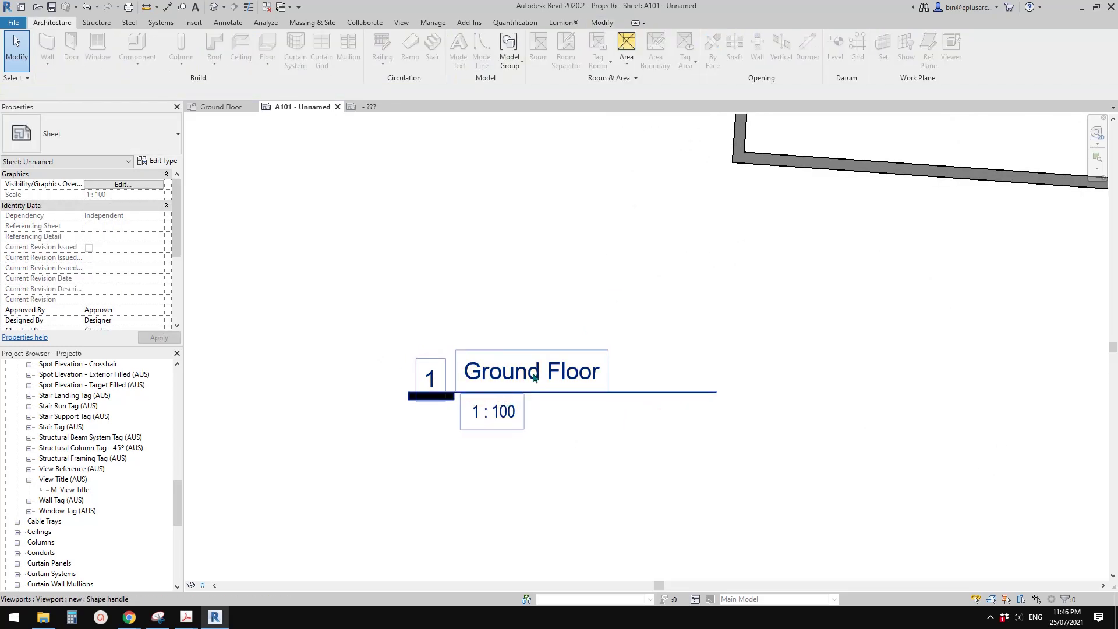
scroll(535, 377, up, 1)
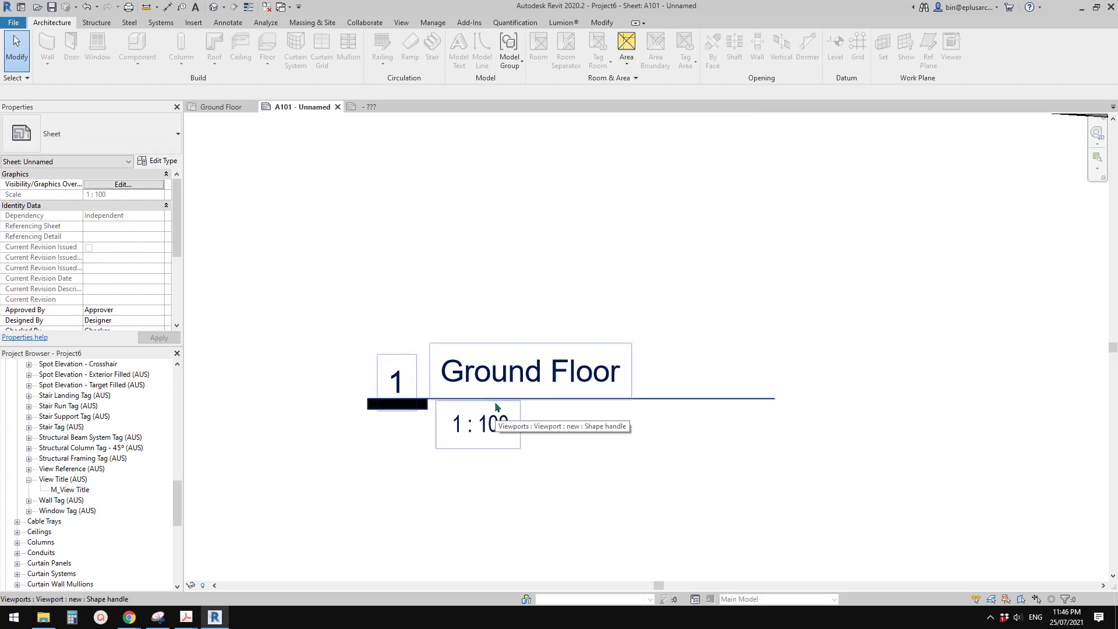
click(511, 405)
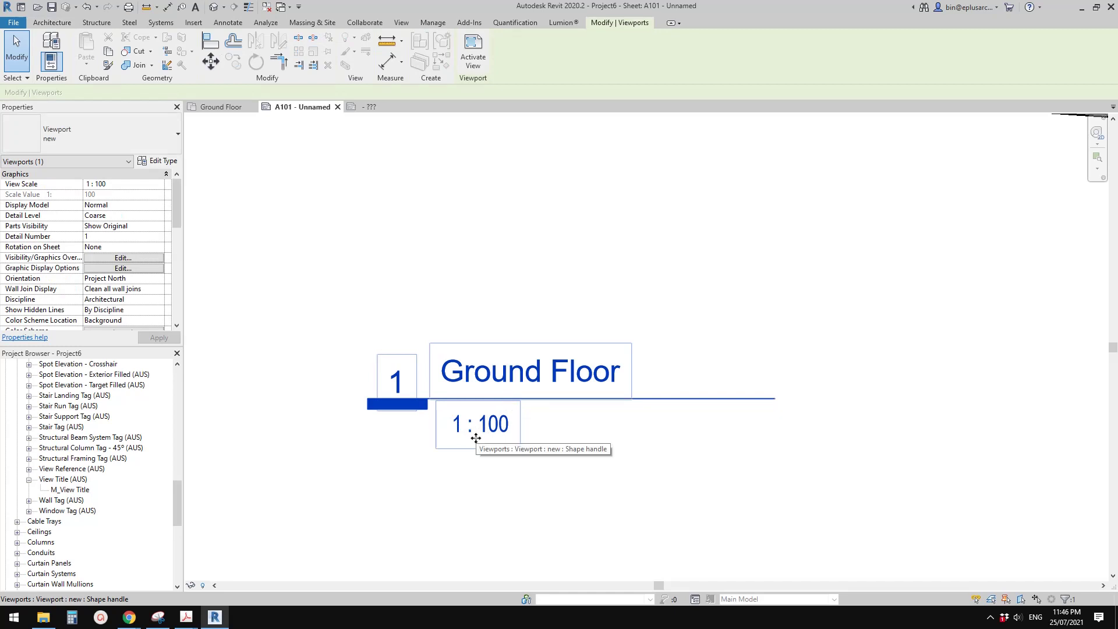
scroll(502, 431, down, 3)
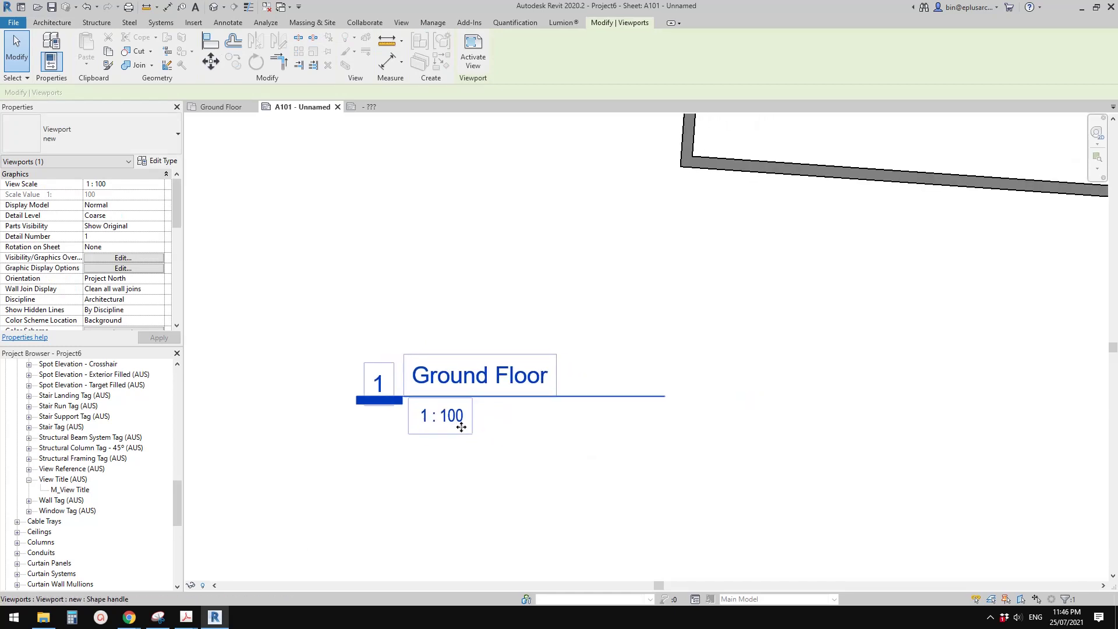
scroll(494, 425, down, 2)
scroll(457, 401, down, 3)
middle_drag(627, 414, 497, 394)
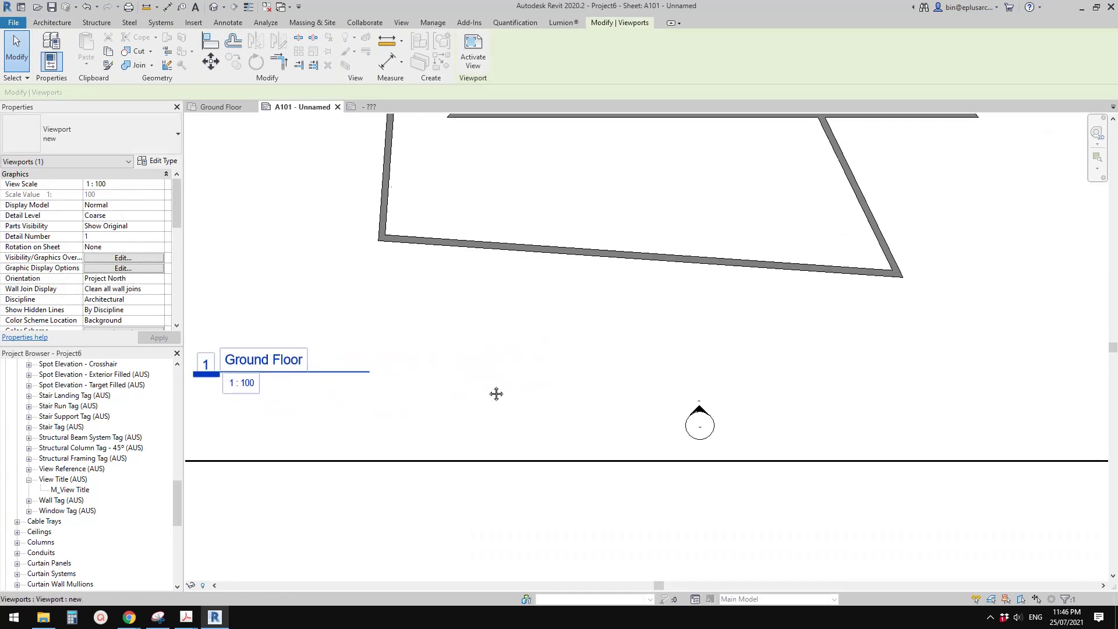
scroll(497, 394, down, 1)
middle_drag(569, 407, 662, 407)
scroll(383, 384, up, 1)
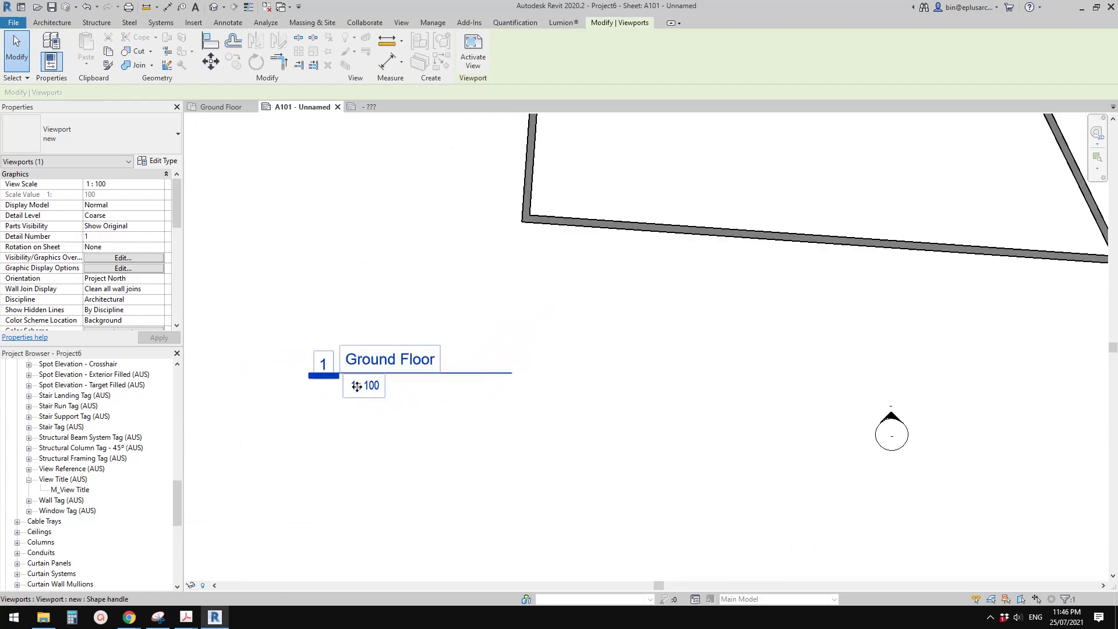
scroll(365, 386, up, 1)
scroll(414, 392, down, 1)
middle_drag(444, 393, 409, 393)
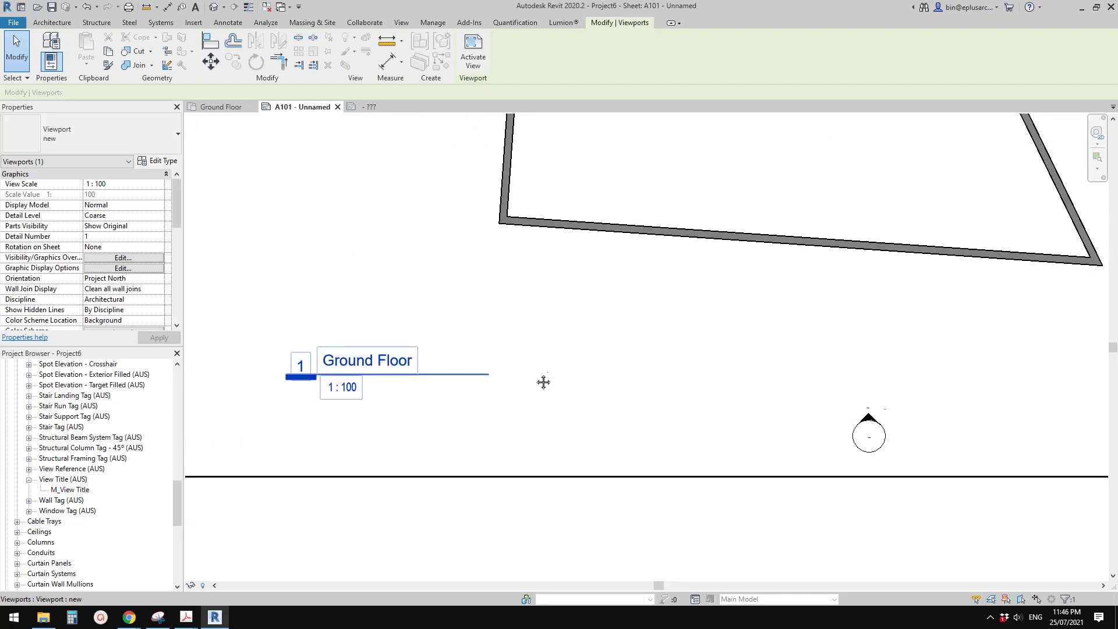
middle_drag(543, 382, 693, 400)
scroll(518, 402, up, 1)
key(Escape)
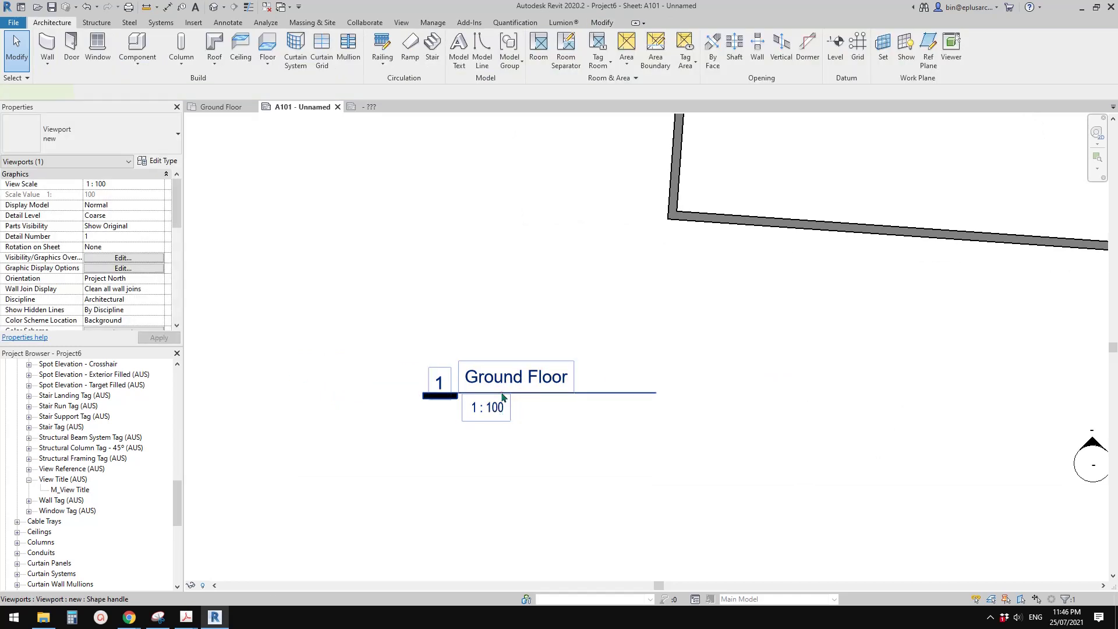
click(504, 397)
middle_drag(516, 394, 507, 394)
click(226, 331)
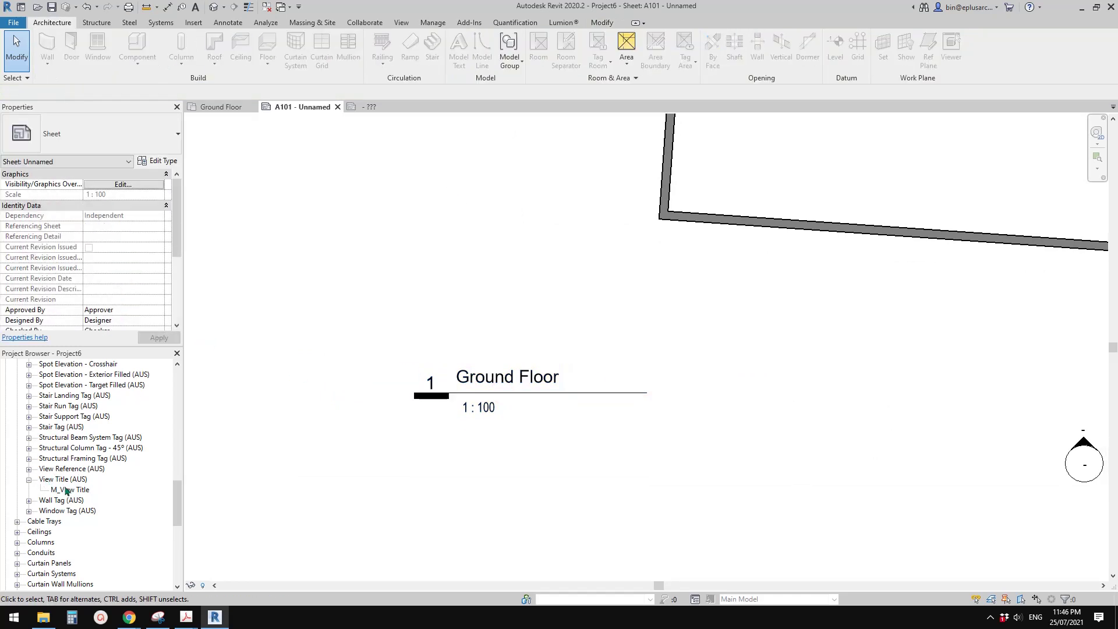
Step: Open the New view title annotation family for editing from the project's family list
click(55, 480)
scroll(52, 463, up, 7)
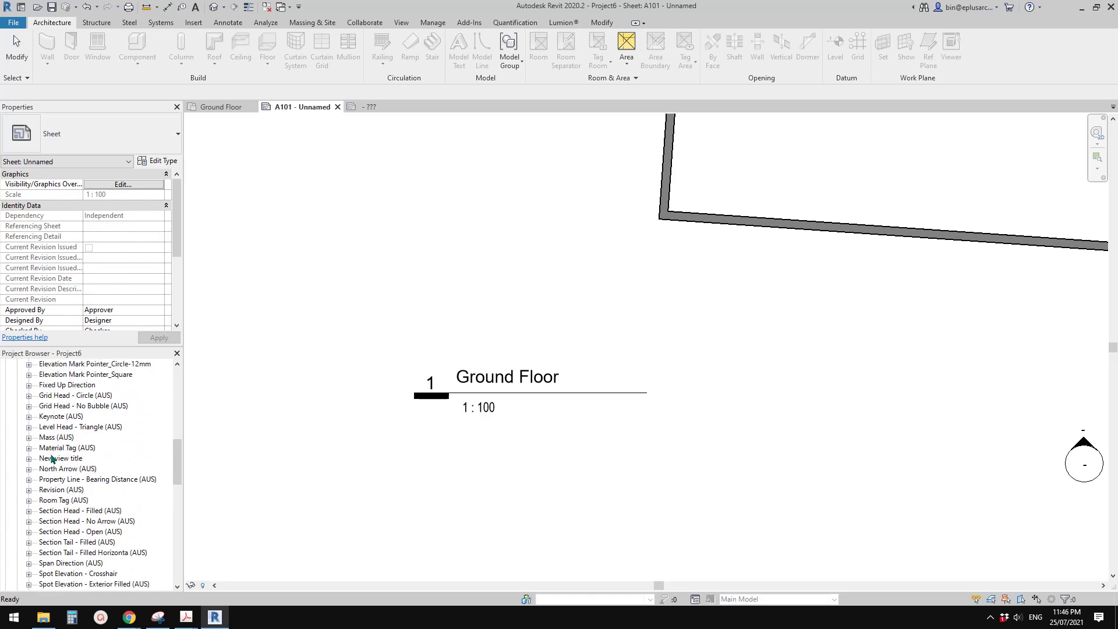
scroll(51, 459, up, 6)
scroll(51, 458, down, 6)
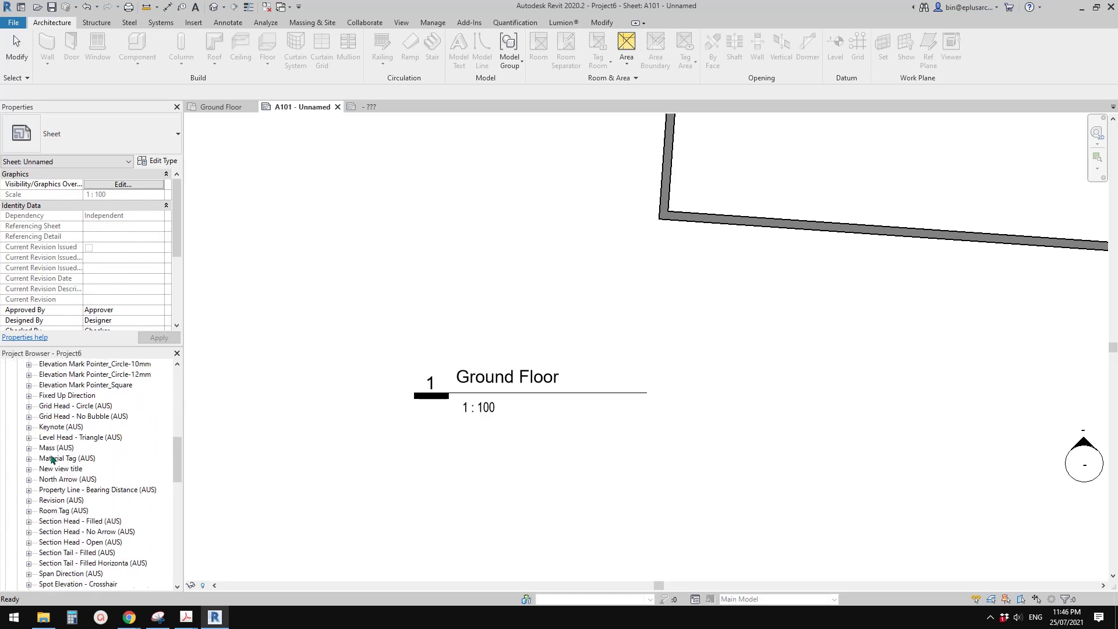
scroll(51, 459, down, 1)
click(57, 457)
right_click(58, 457)
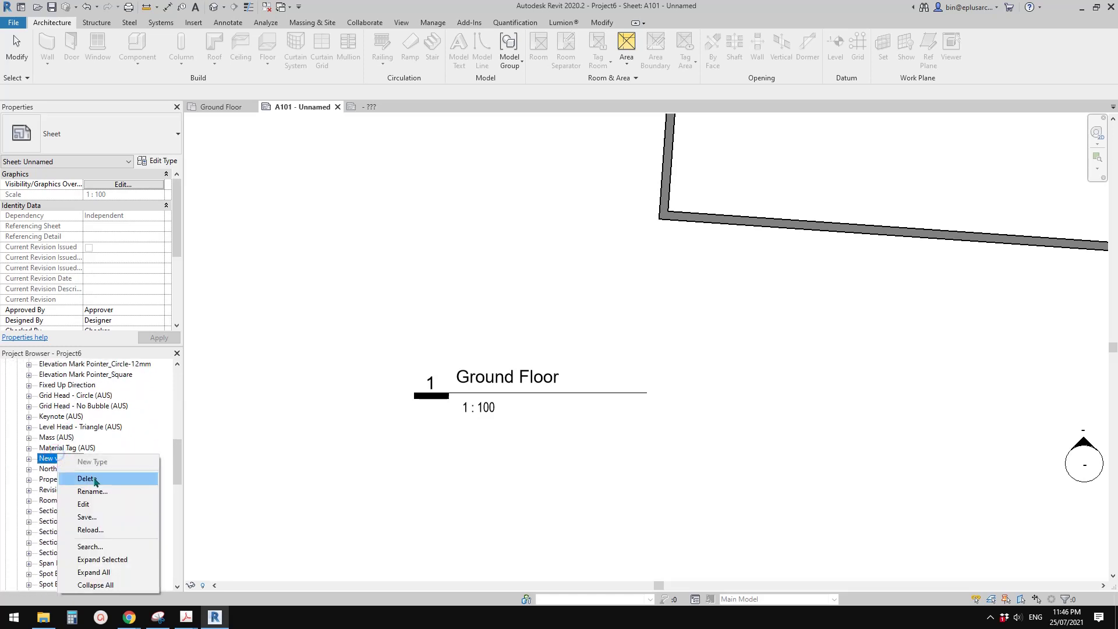
click(87, 505)
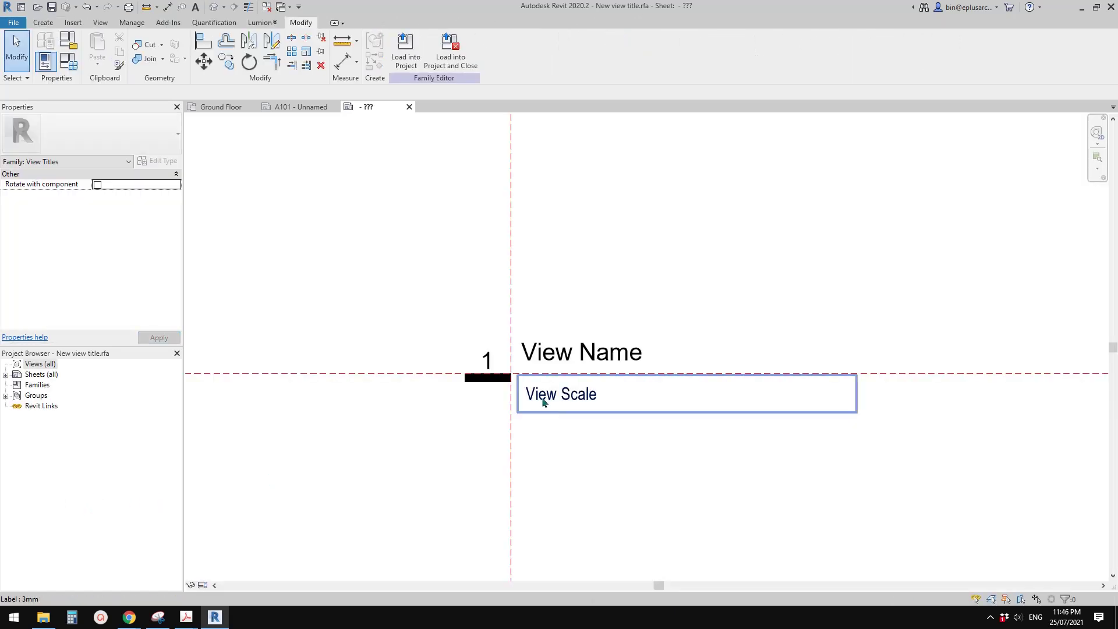
Step: Link the View Scale label's visibility to a new type-based family parameter named Scale Vis and reload the family into the project
click(543, 402)
scroll(542, 407, up, 1)
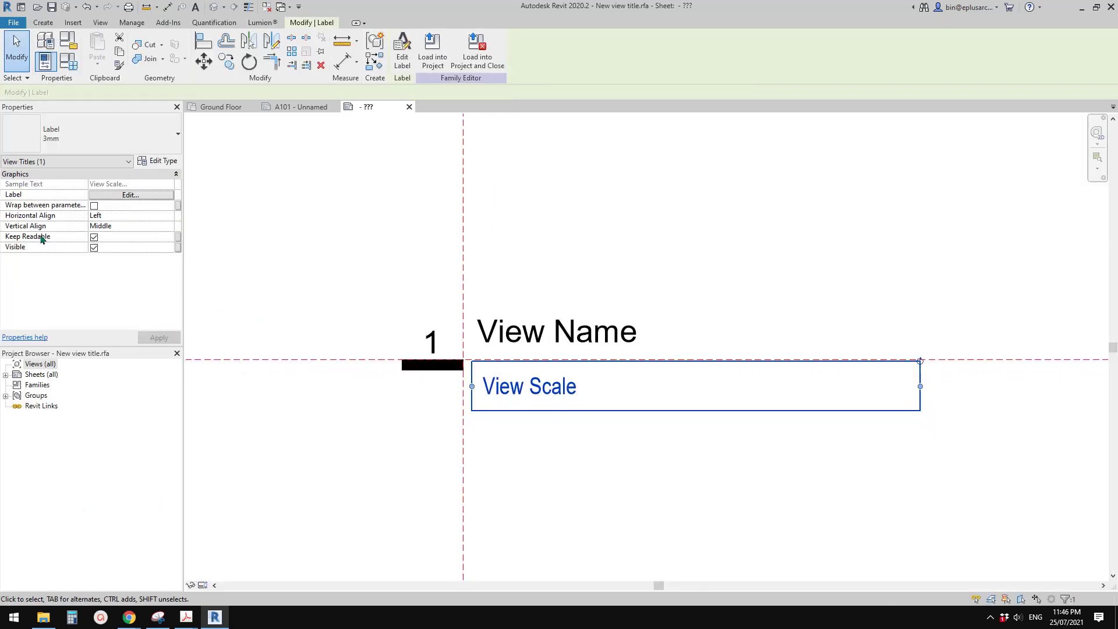
click(179, 249)
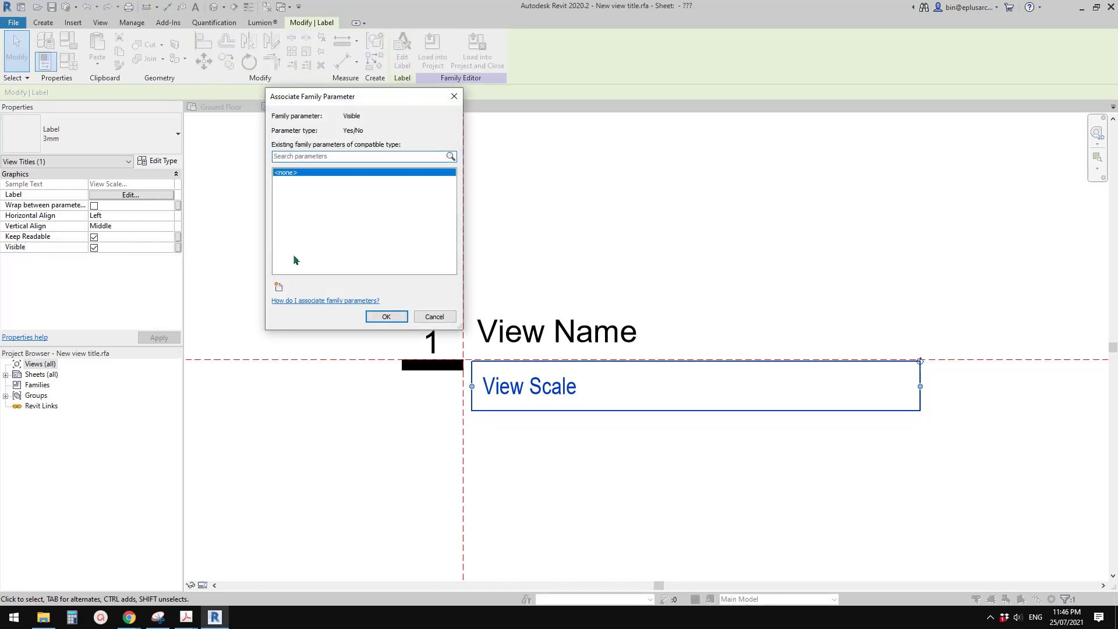
click(279, 288)
text(s)
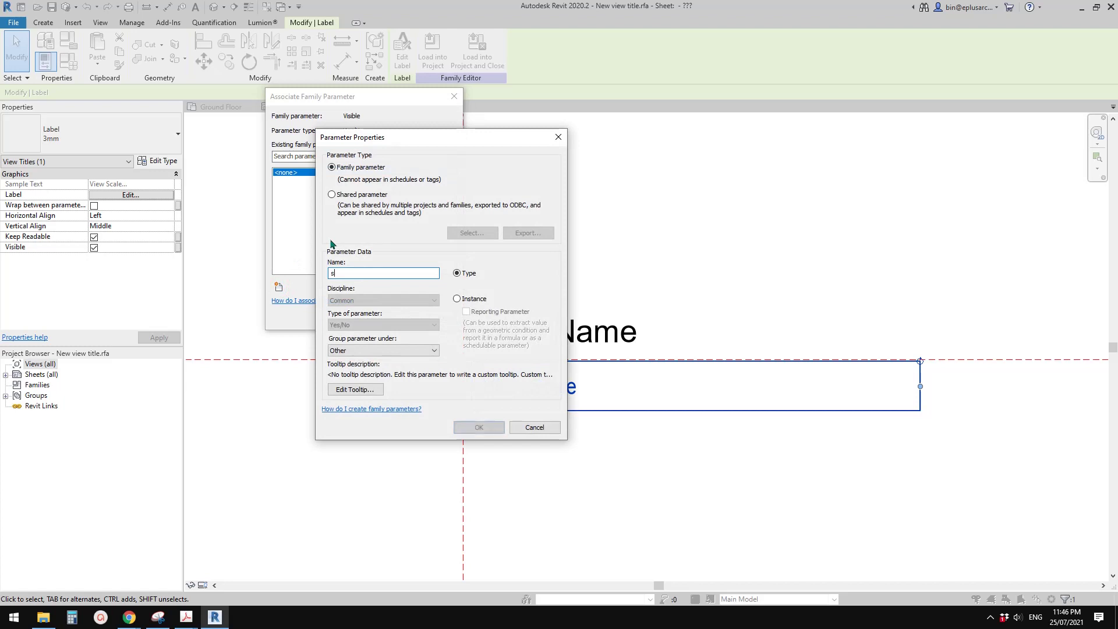
text(C)
key(BackSpace)
key(BackSpace)
text(Scale Vi)
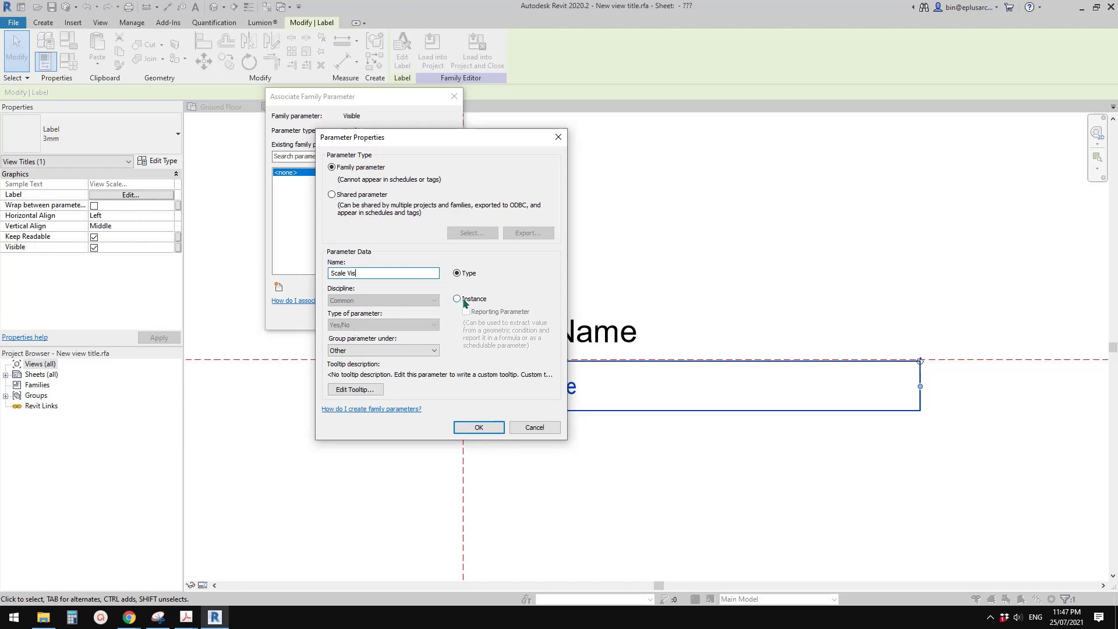
click(478, 427)
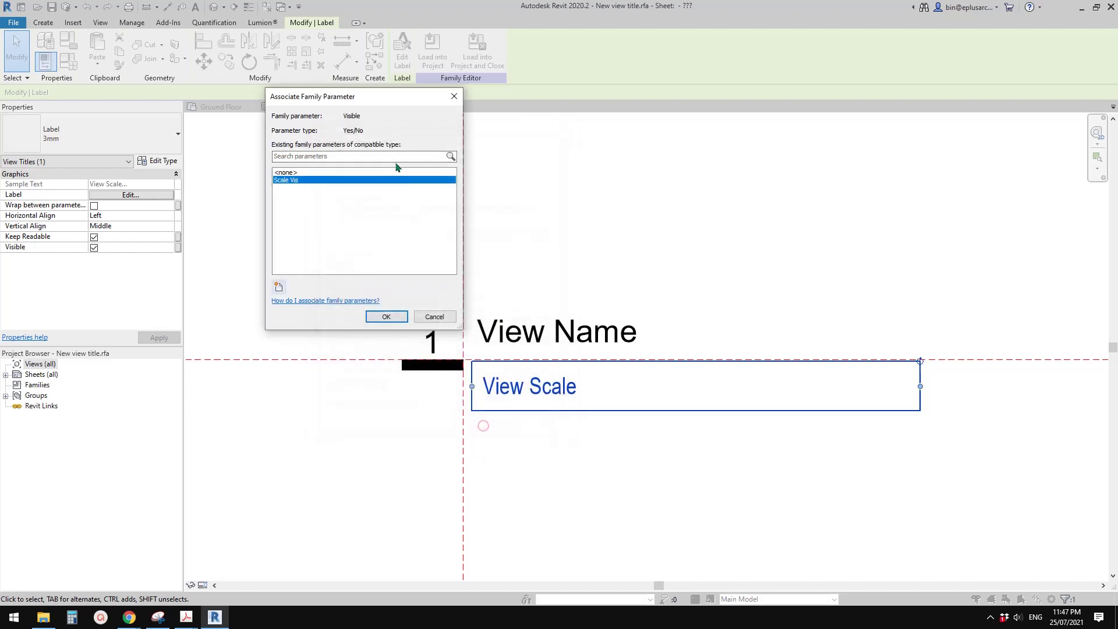
click(399, 317)
click(432, 49)
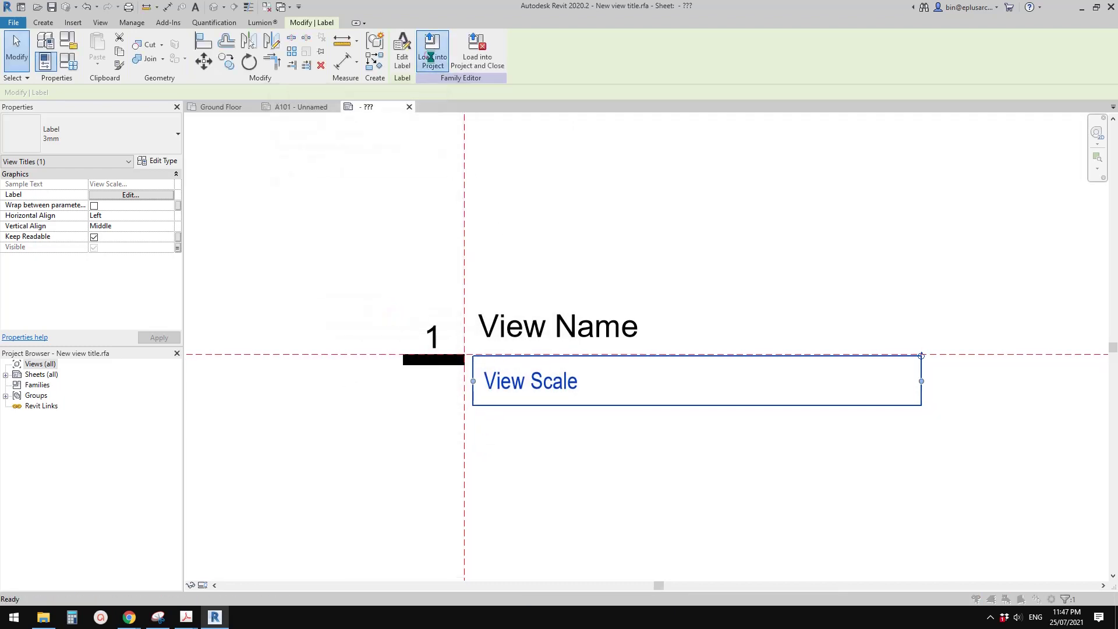
click(505, 275)
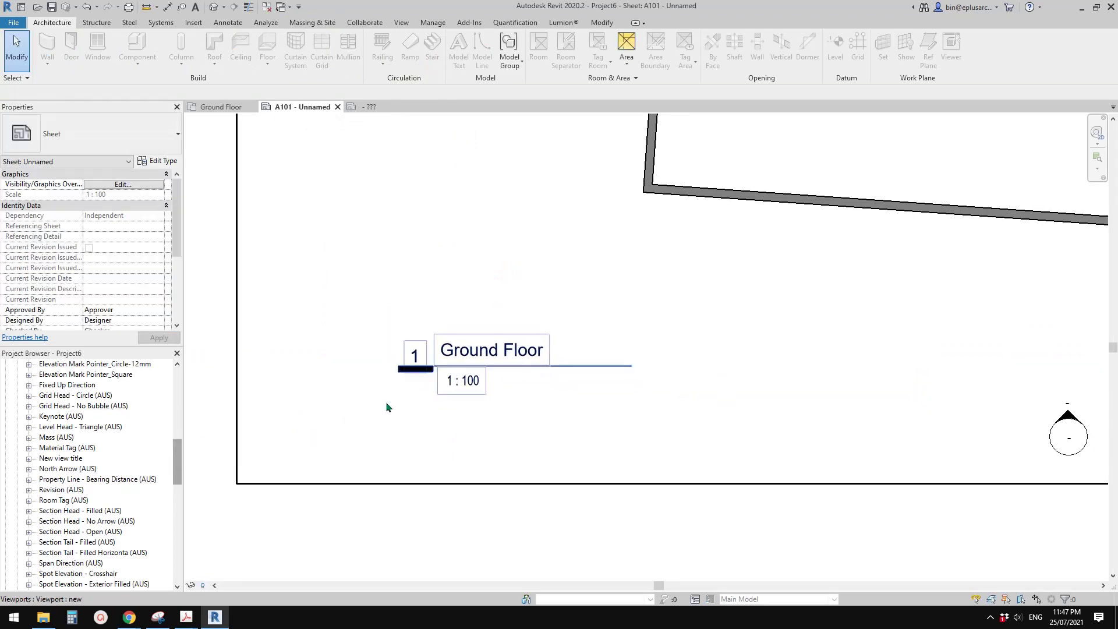
Step: Inspect the type properties of the Ground Floor viewport and close them without changes
scroll(392, 411, down, 3)
click(440, 419)
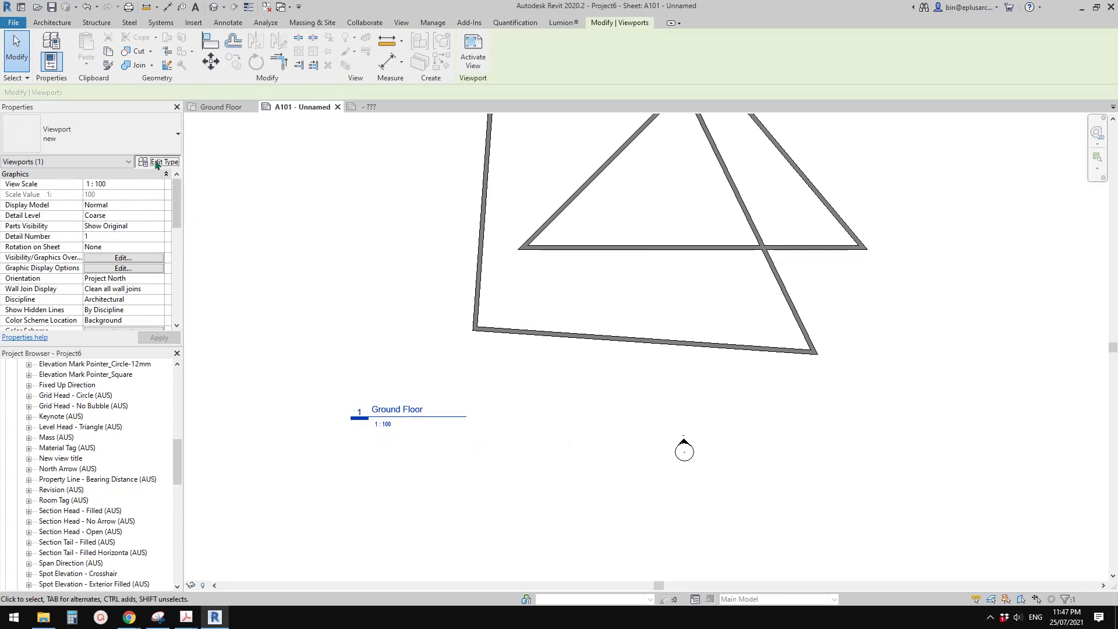
click(157, 161)
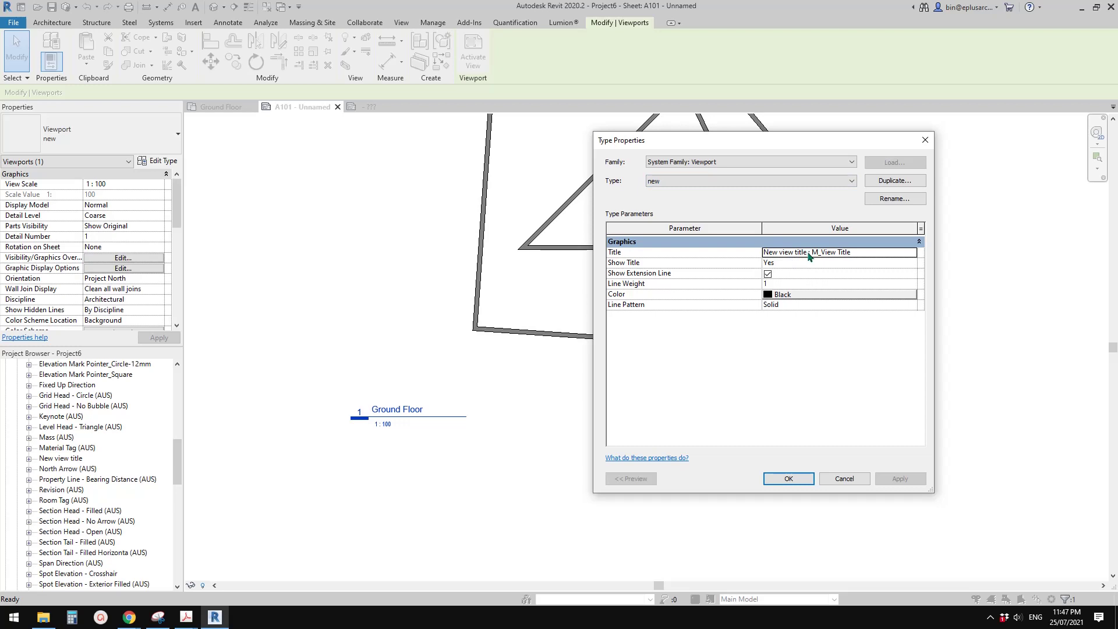
click(925, 139)
key(Escape)
Step: Rename the M_View Title type of the New view title family as "w Scale"
mouse_move(179, 466)
mouse_down()
mouse_move(178, 497)
mouse_move(178, 485)
mouse_up()
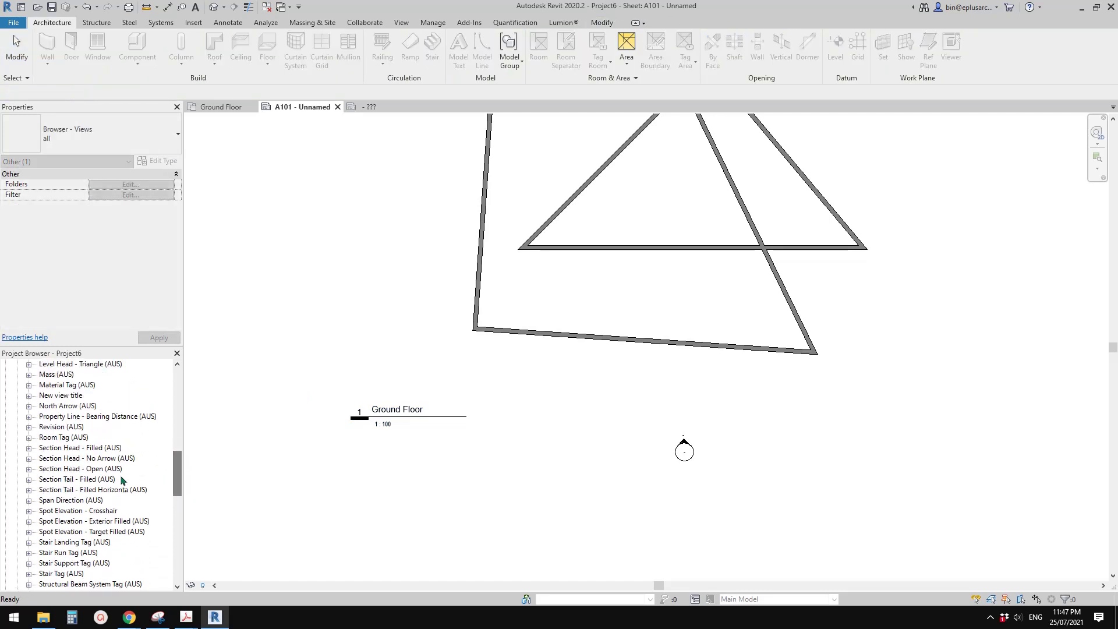
scroll(102, 484, up, 2)
click(56, 438)
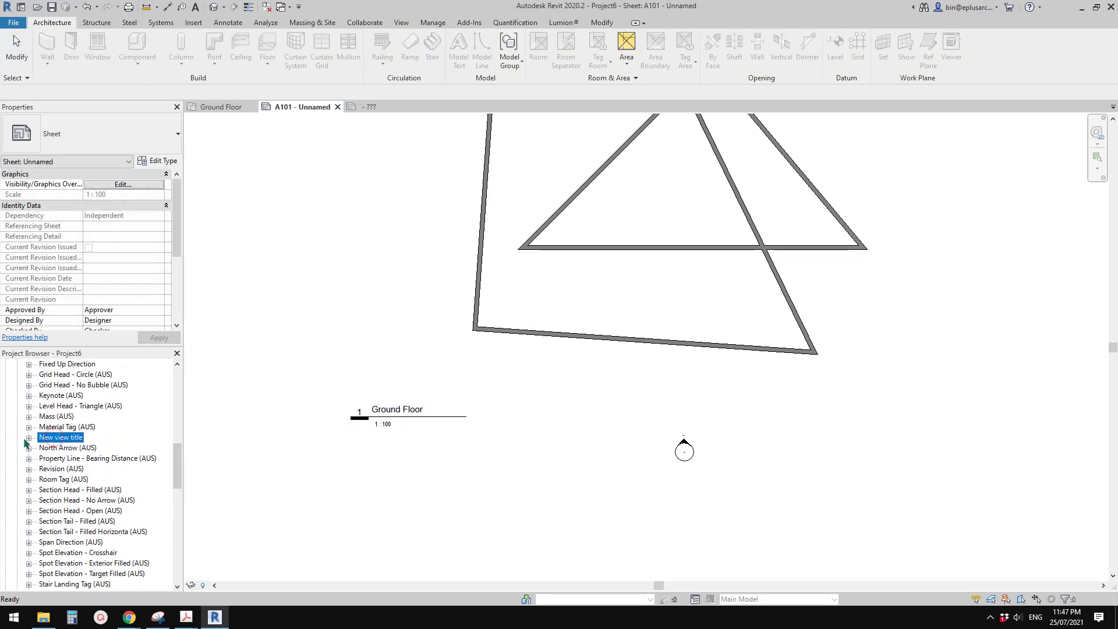
click(28, 437)
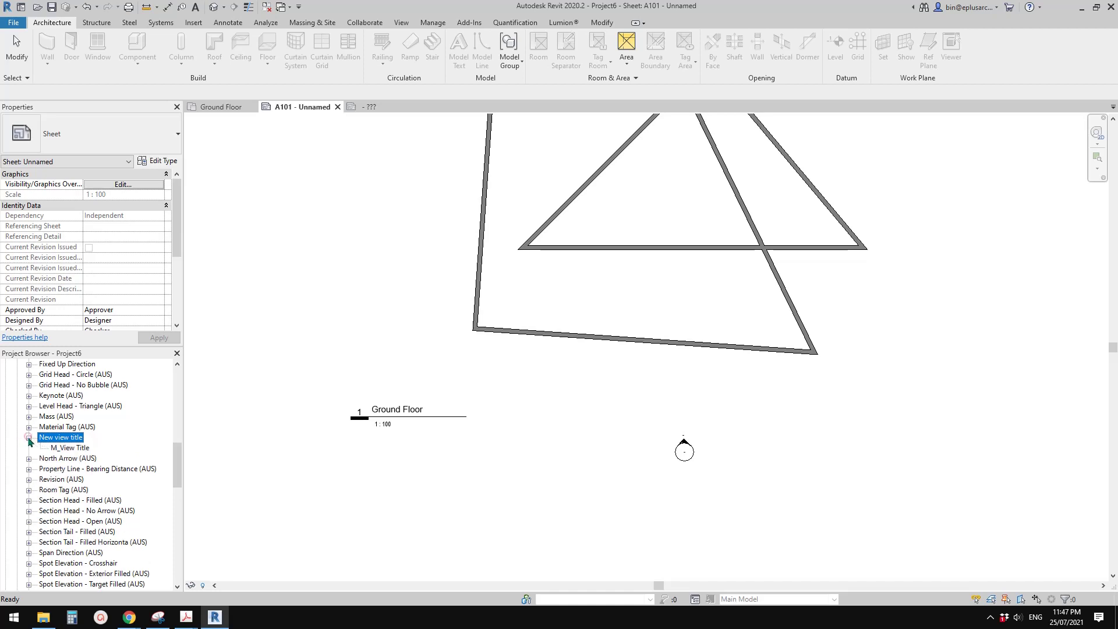
click(68, 449)
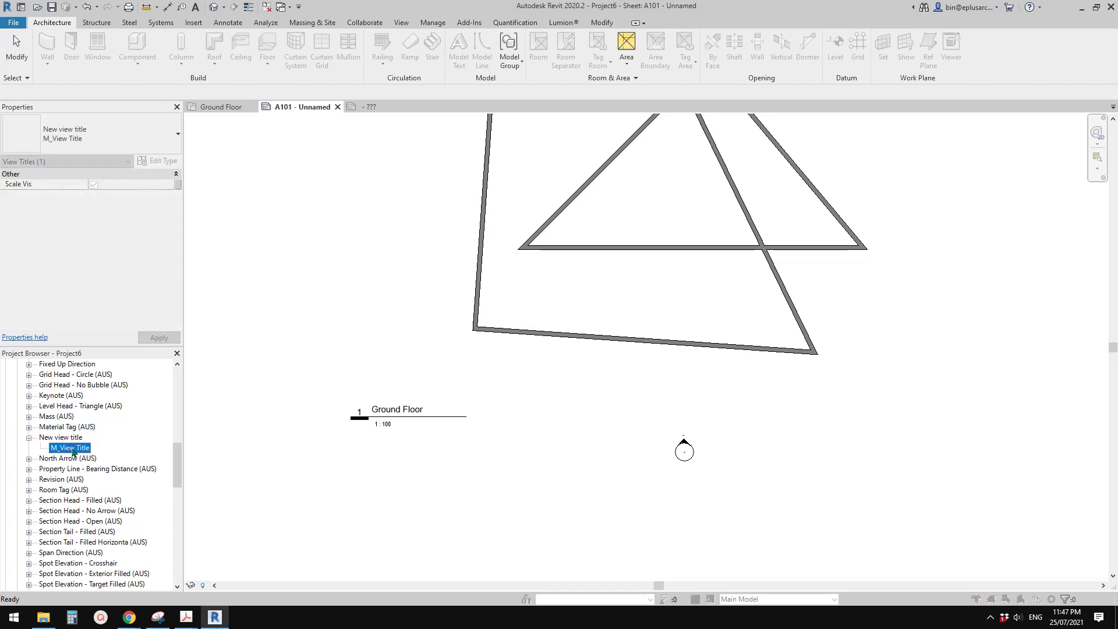
double_click(72, 448)
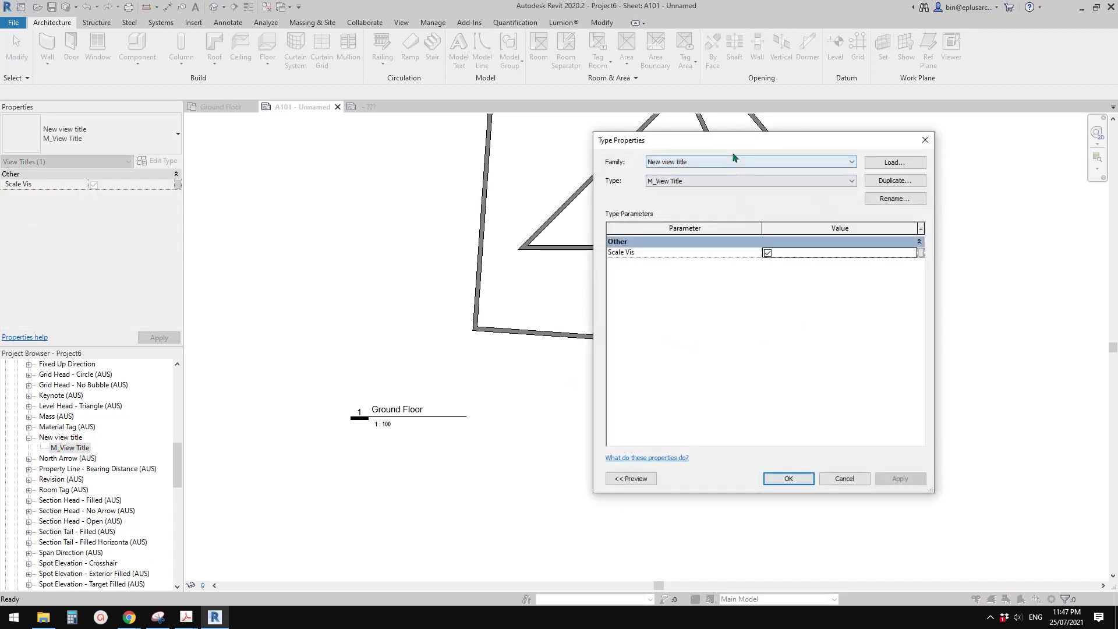
drag(735, 141, 703, 136)
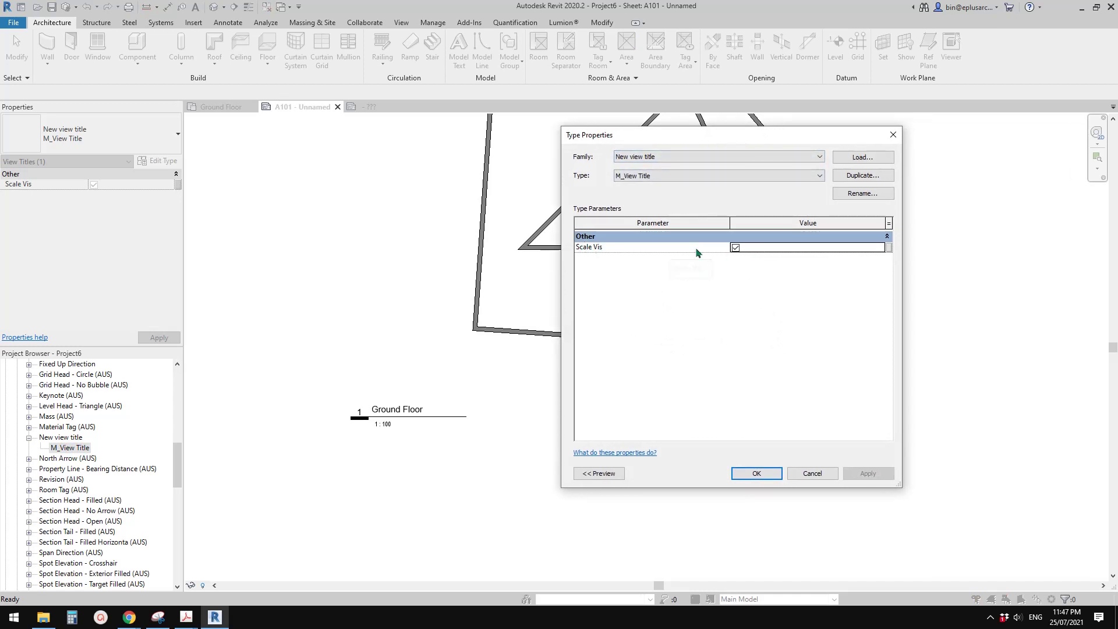
drag(671, 139, 656, 150)
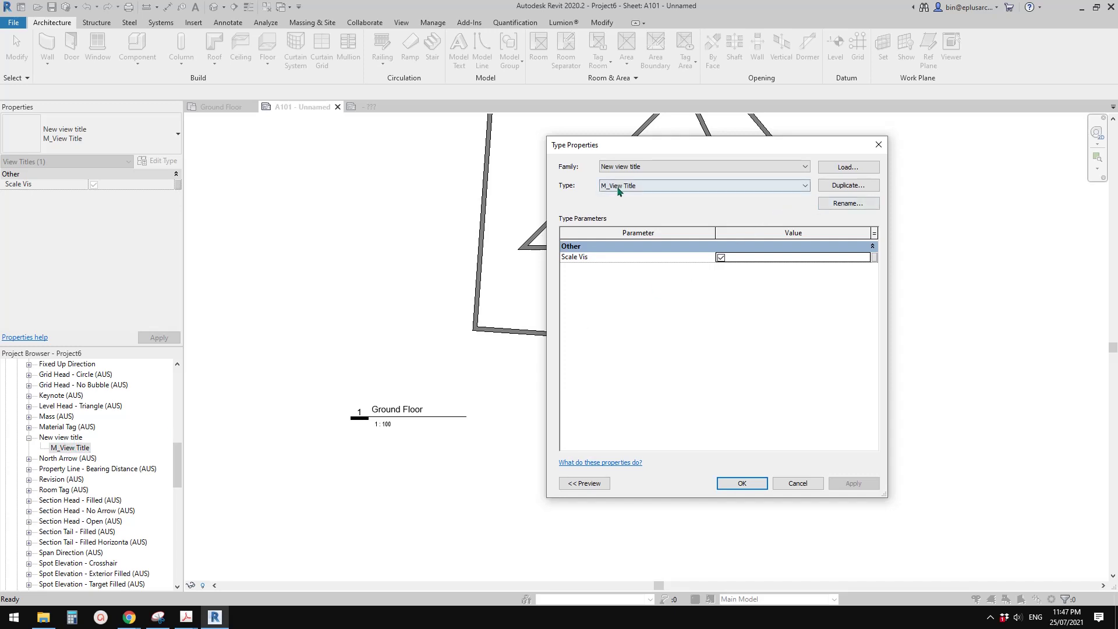
click(849, 203)
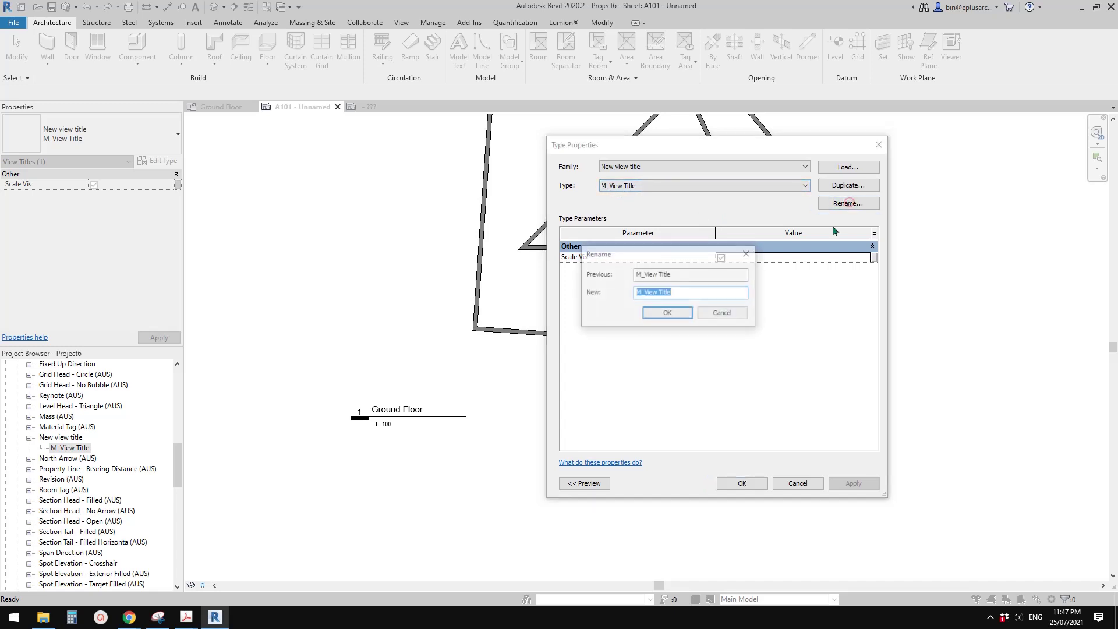
drag(689, 253, 710, 300)
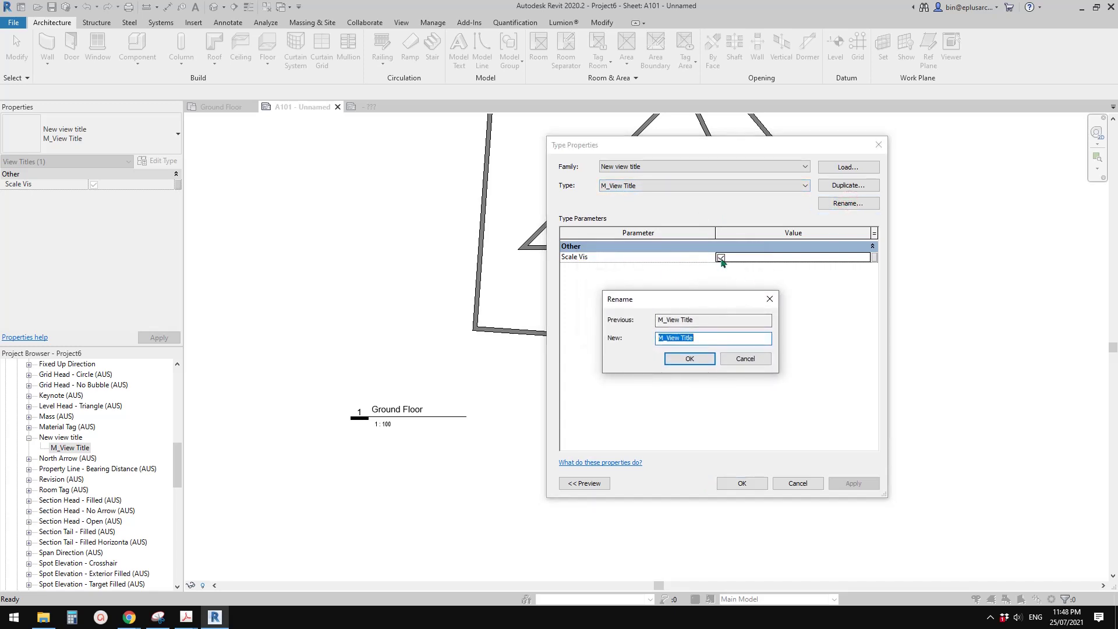
text(w Scale)
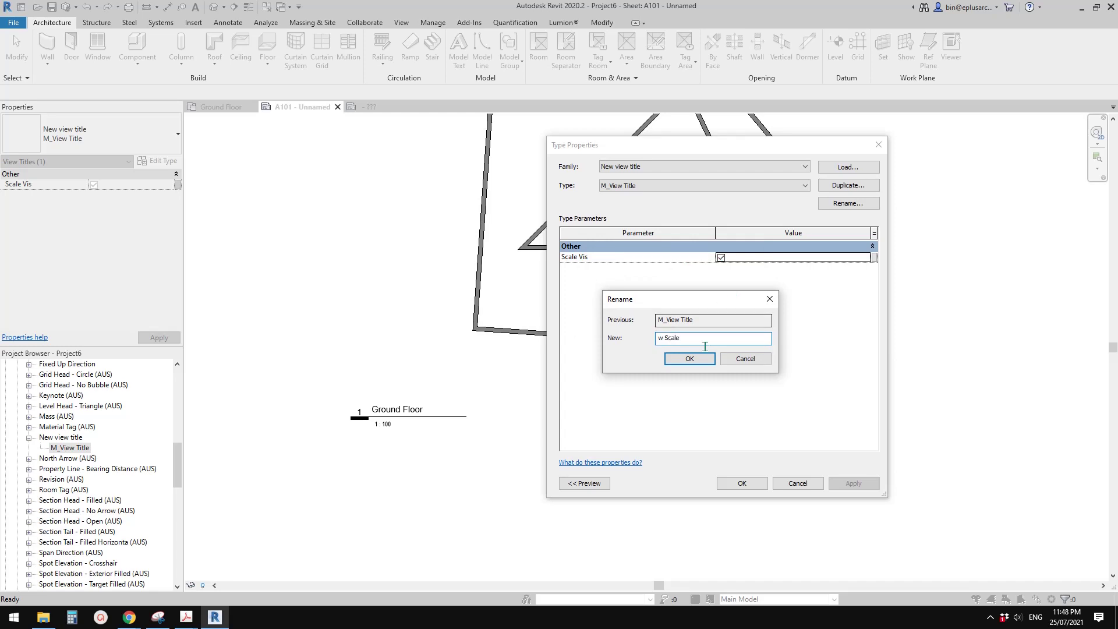
click(687, 358)
Step: Duplicate the w Scale type under the name "w/o Scale"
click(850, 187)
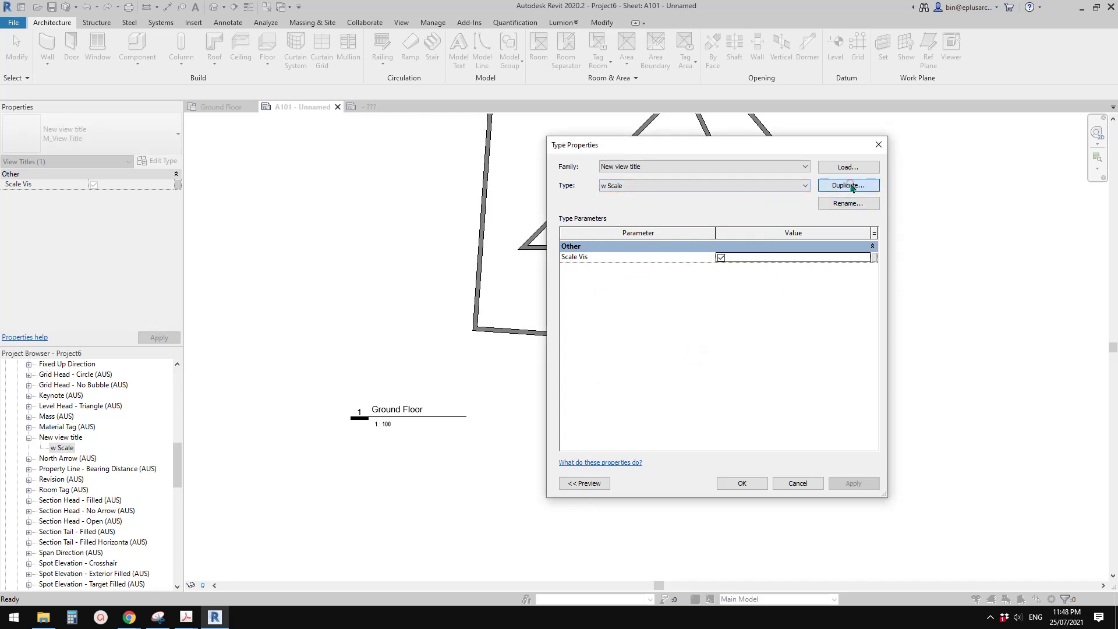
click(375, 258)
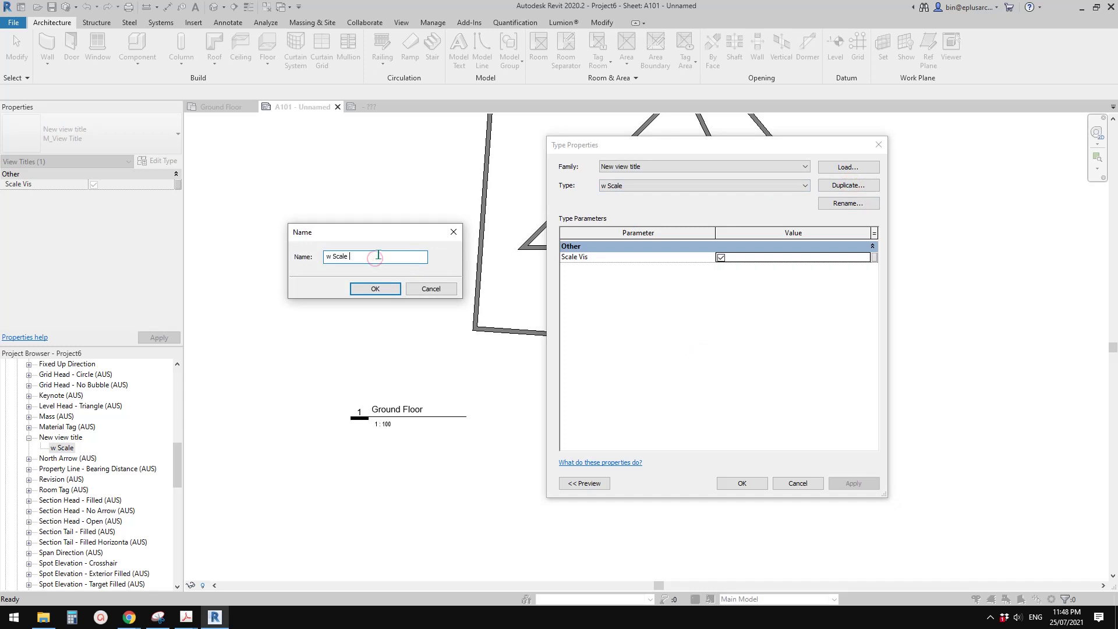
key(BackSpace)
click(373, 290)
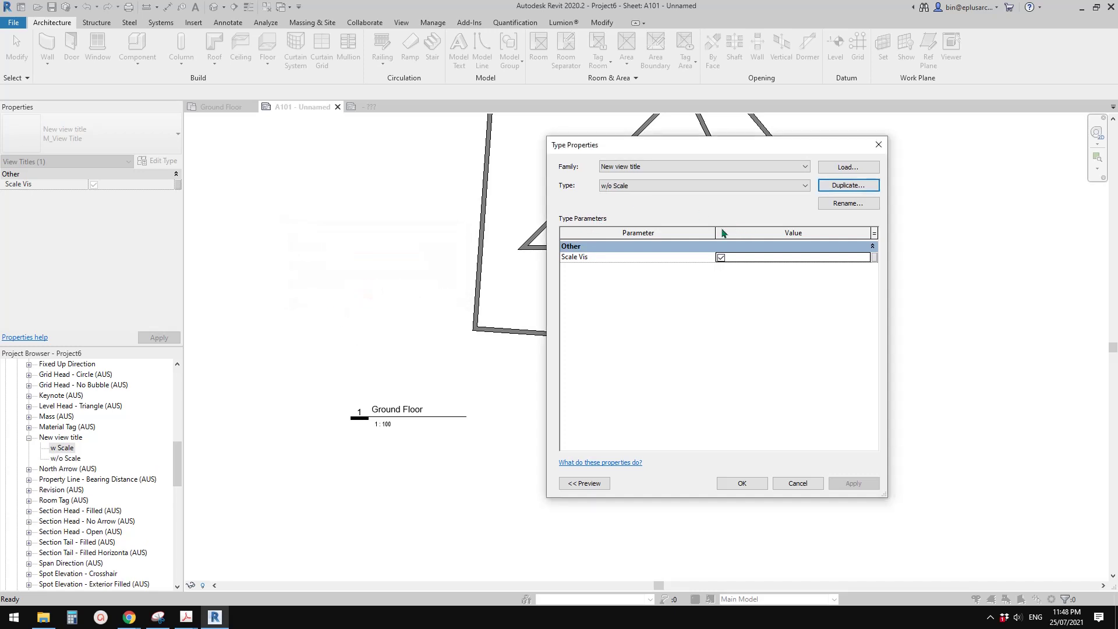
Step: Turn off Scale Vis for the w/o Scale type of the New view title family
click(720, 257)
click(751, 483)
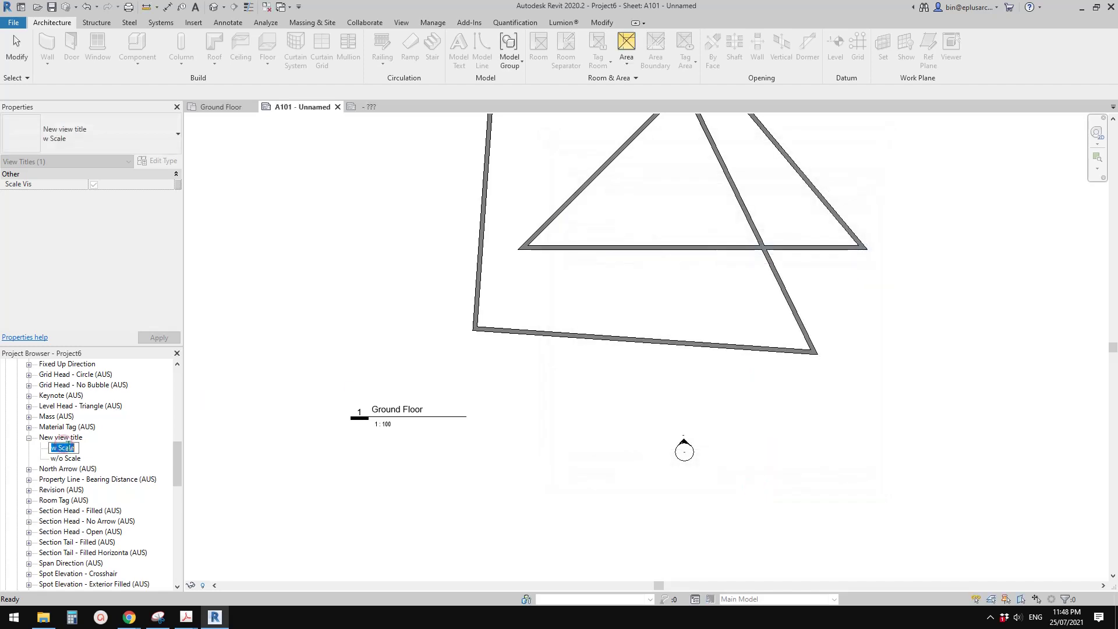
click(71, 460)
click(365, 358)
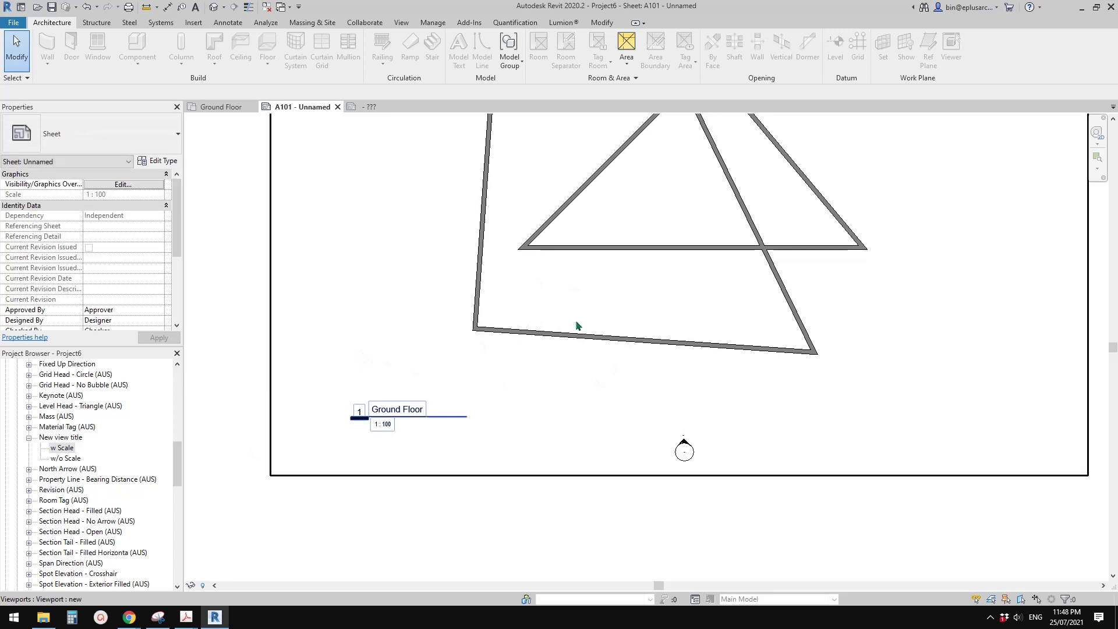
Step: Inspect the Ground Floor viewport's type properties and its available viewport types, and close them without changes
click(586, 256)
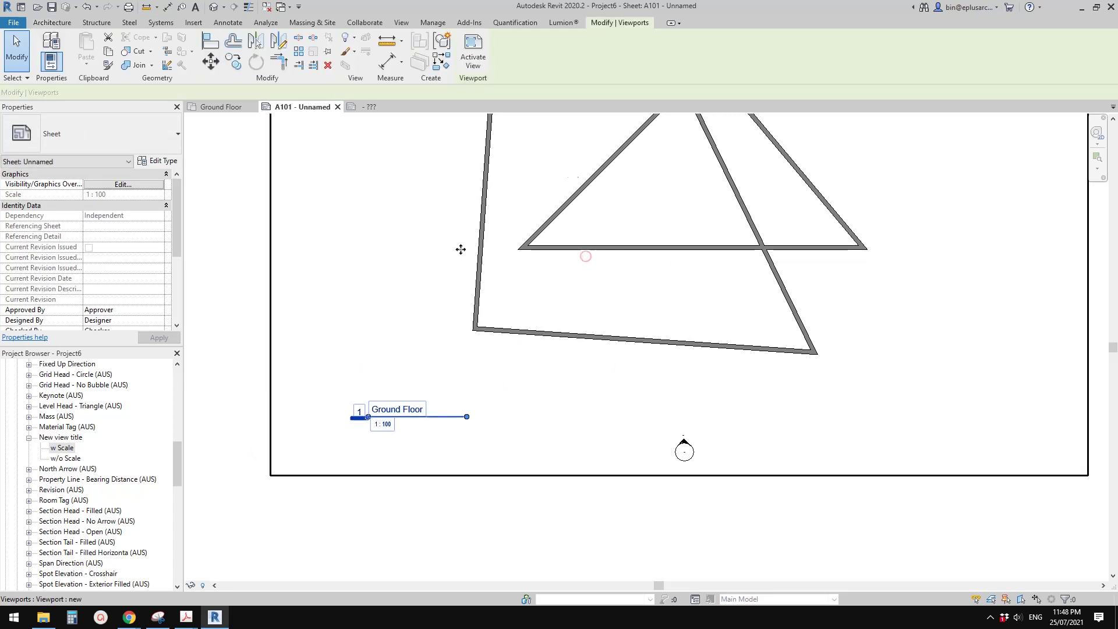
click(156, 162)
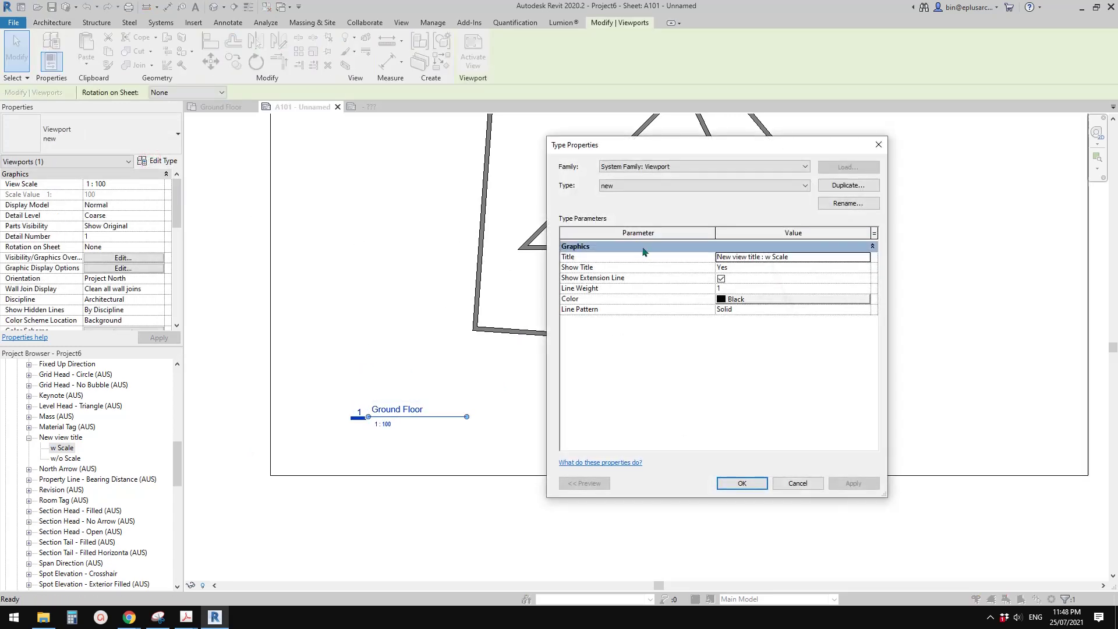
click(669, 185)
click(669, 184)
click(668, 182)
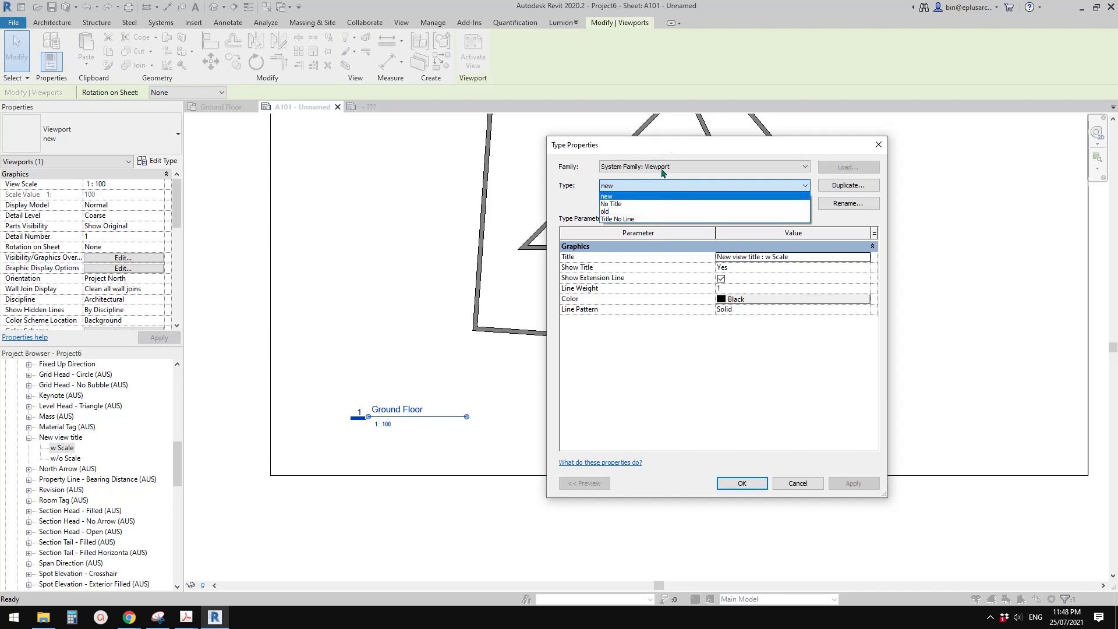
key(Escape)
key(Escape)
key(Escape)
Step: Try the old, Title No Line and No Title types on the Ground Floor viewport, and return it to the new type
middle_drag(497, 344, 522, 316)
click(536, 289)
click(116, 134)
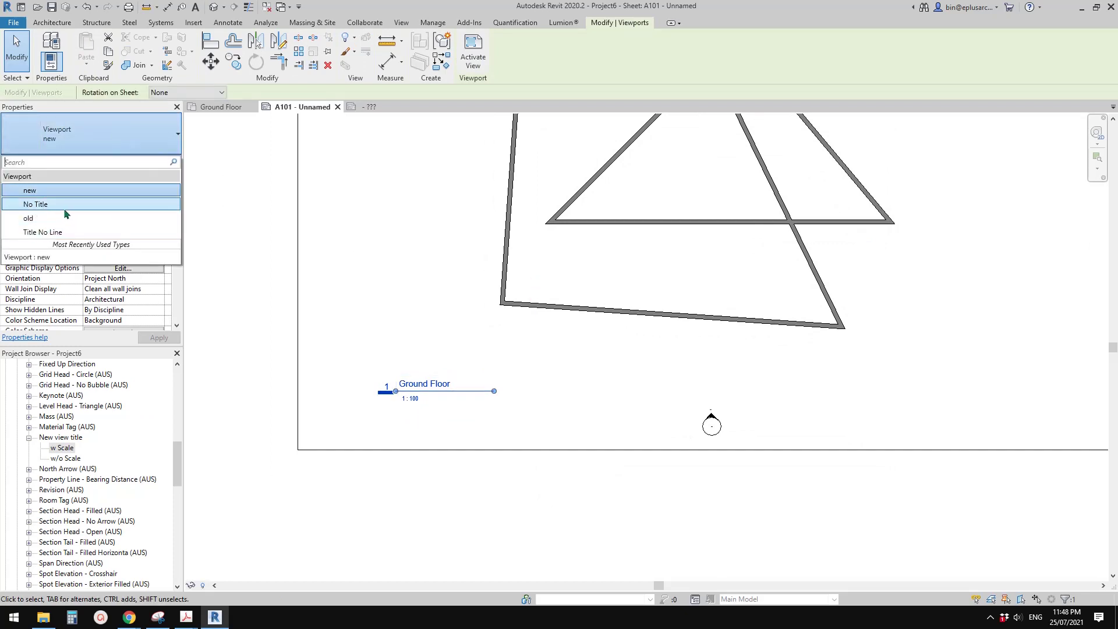
click(42, 218)
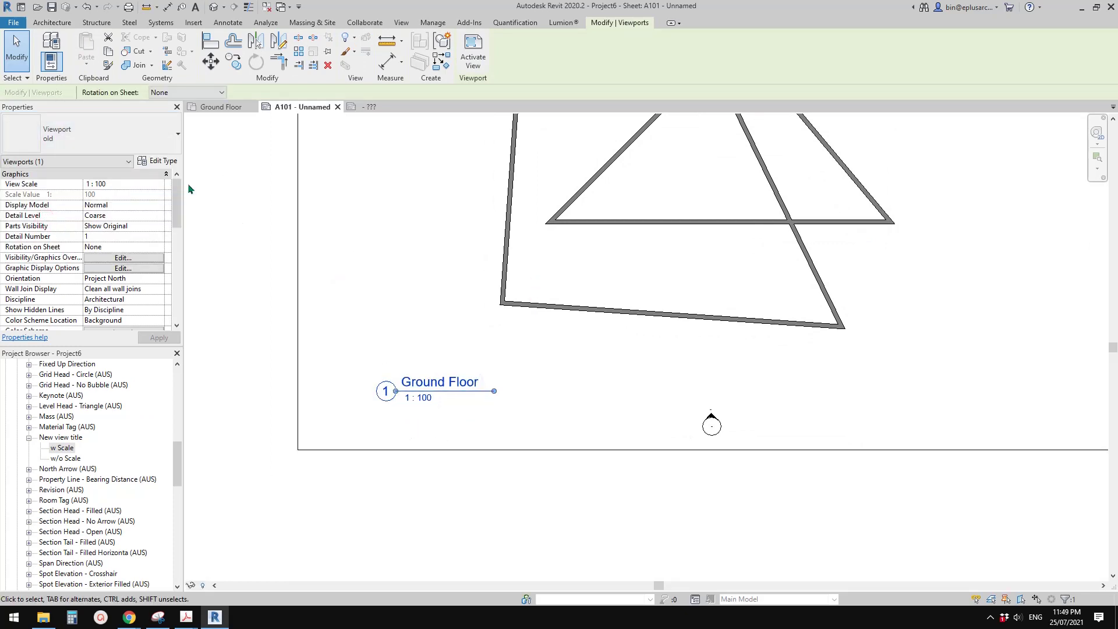
click(120, 132)
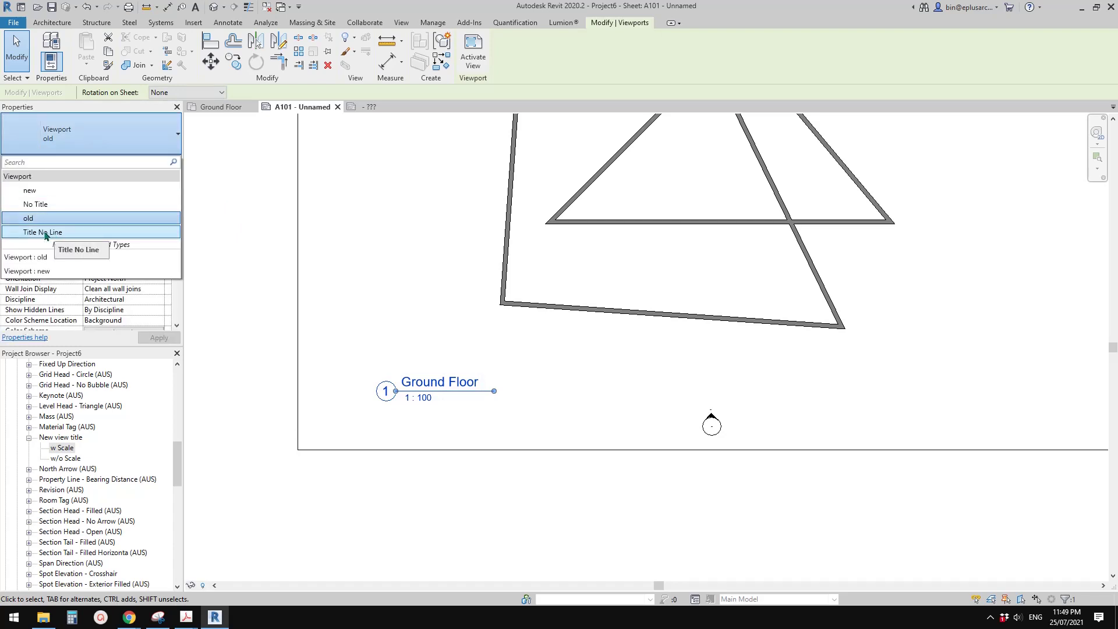
click(60, 234)
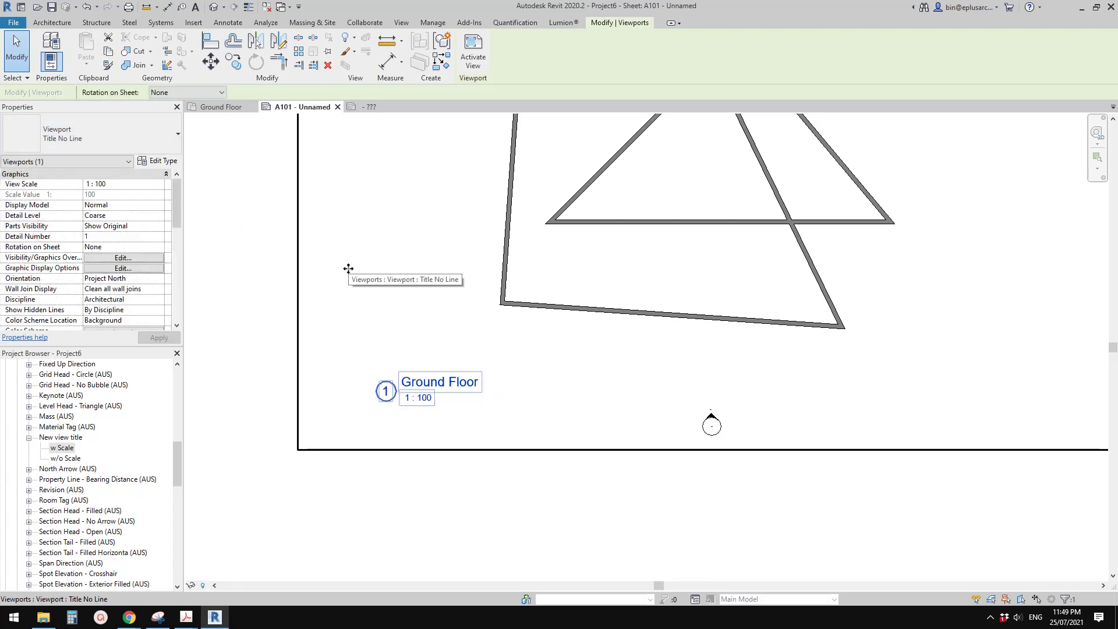
click(79, 145)
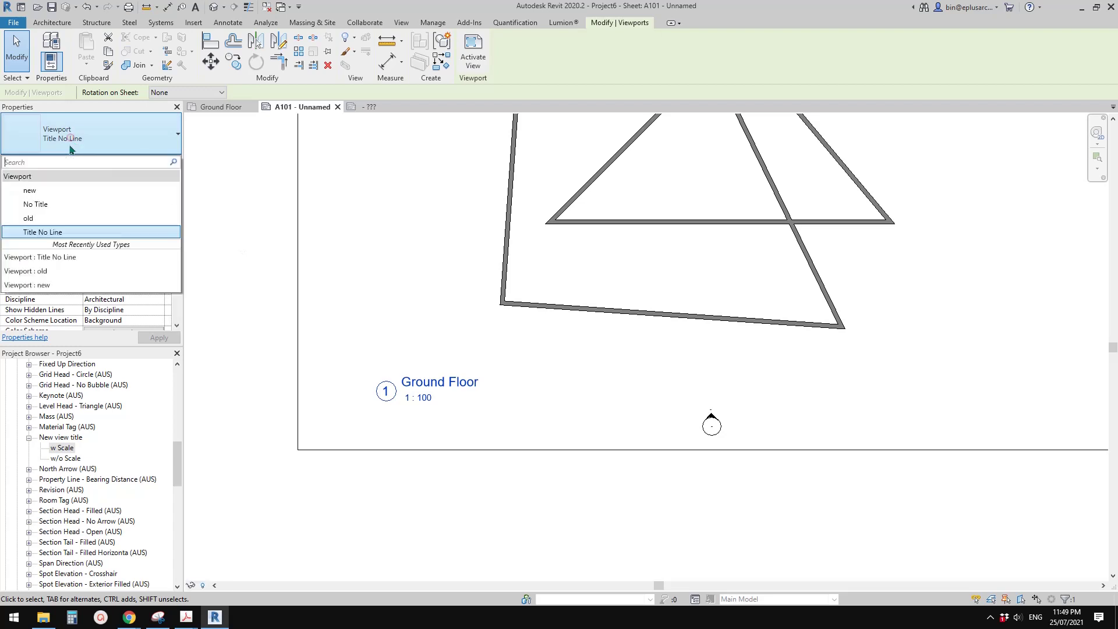
click(46, 205)
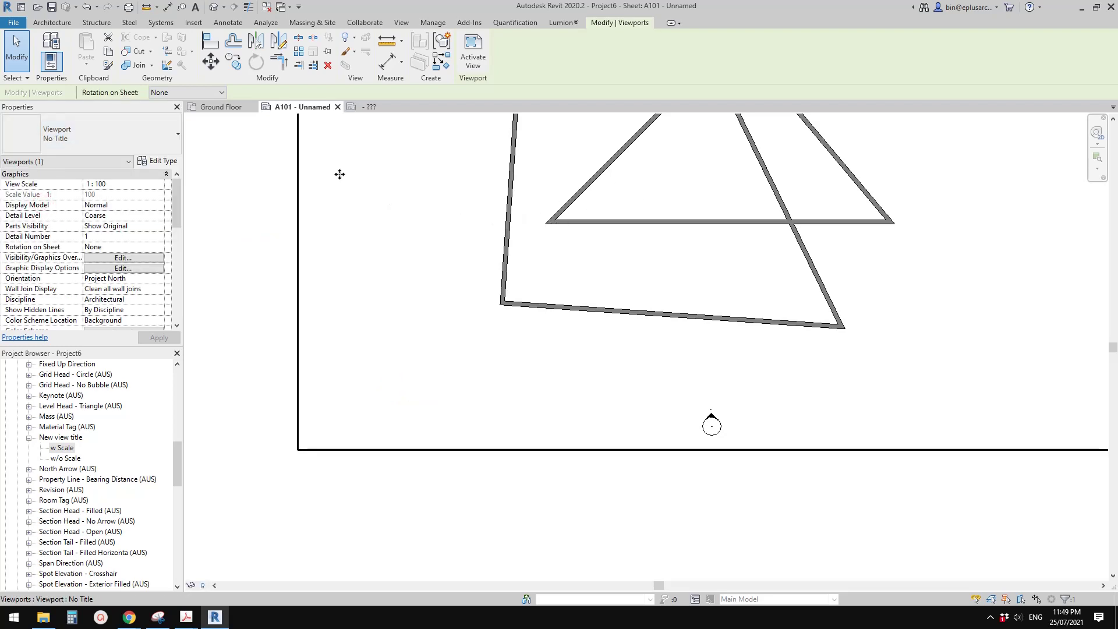
click(133, 137)
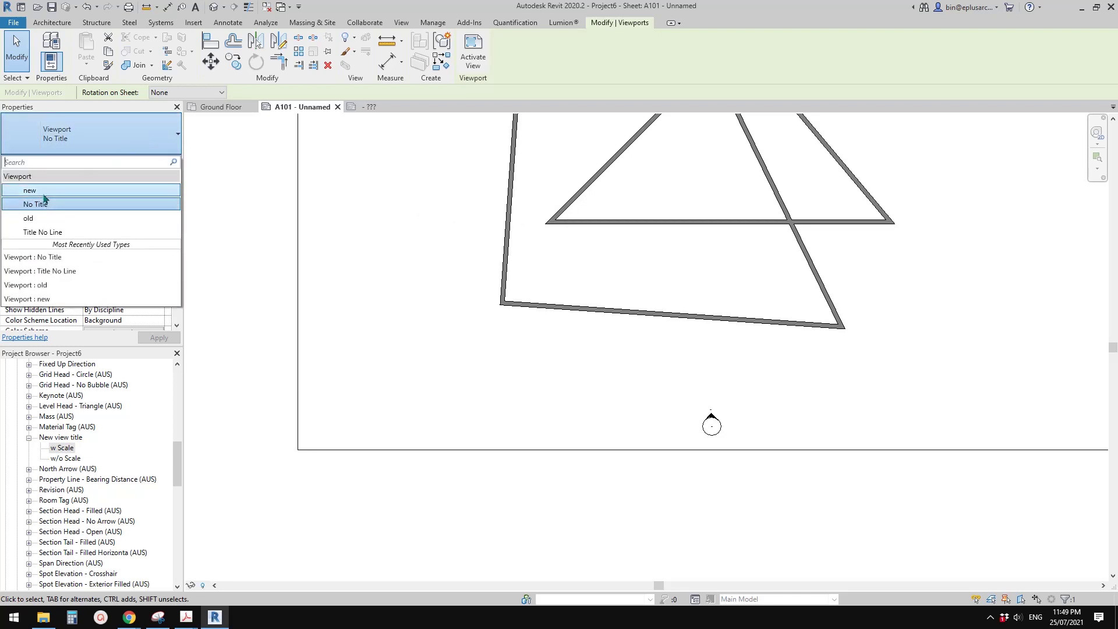
click(47, 190)
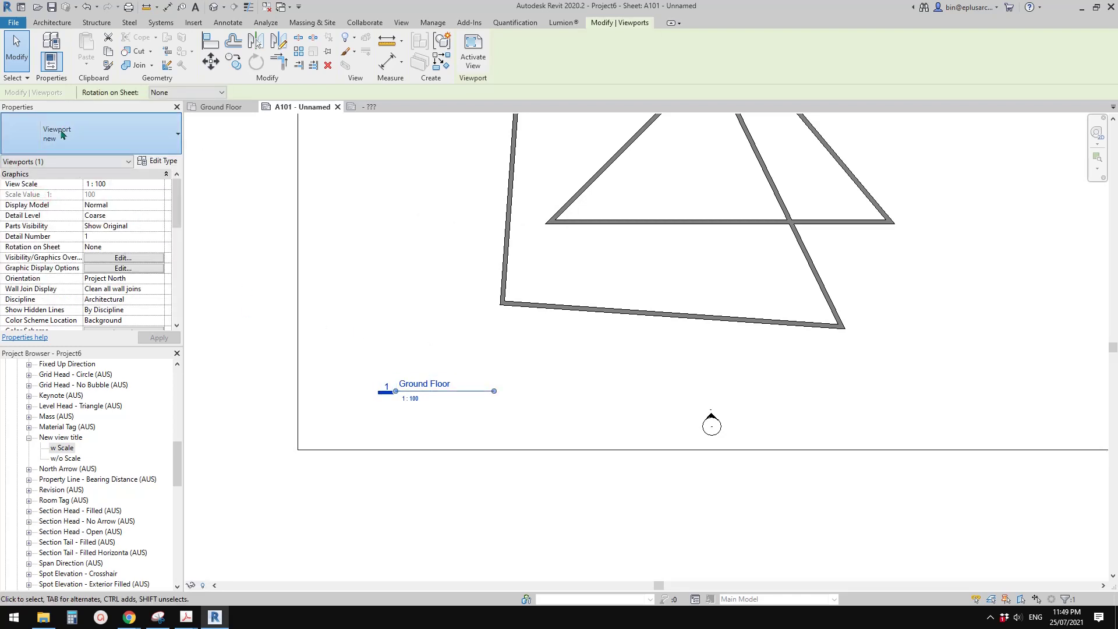
click(117, 135)
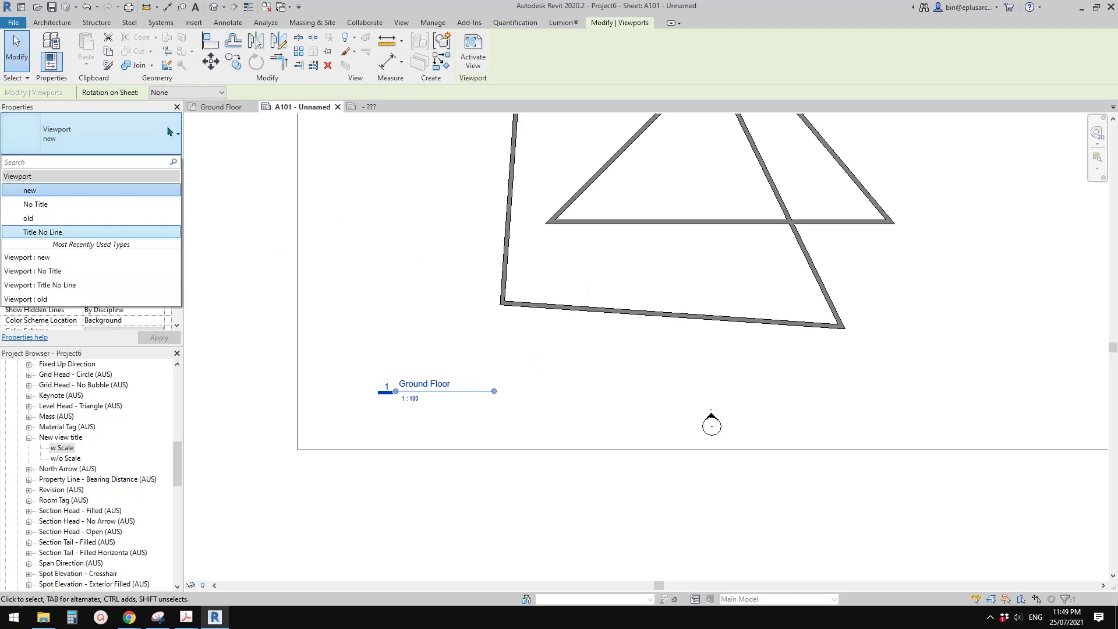
click(272, 170)
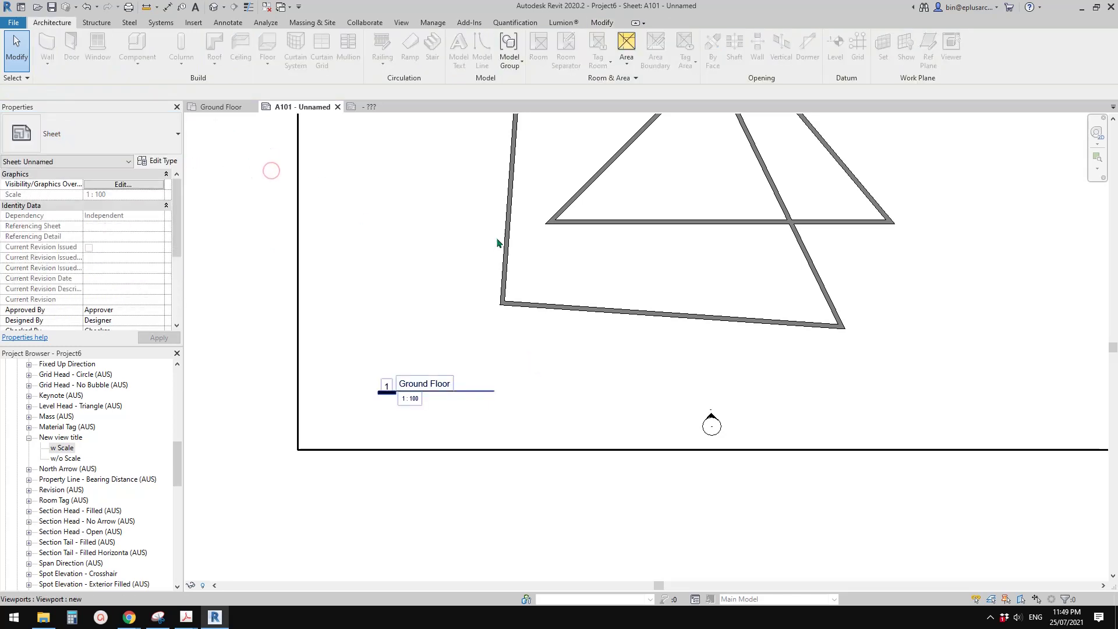
Step: Rename the Ground Floor viewport's type as "new w scale"
click(534, 232)
click(157, 160)
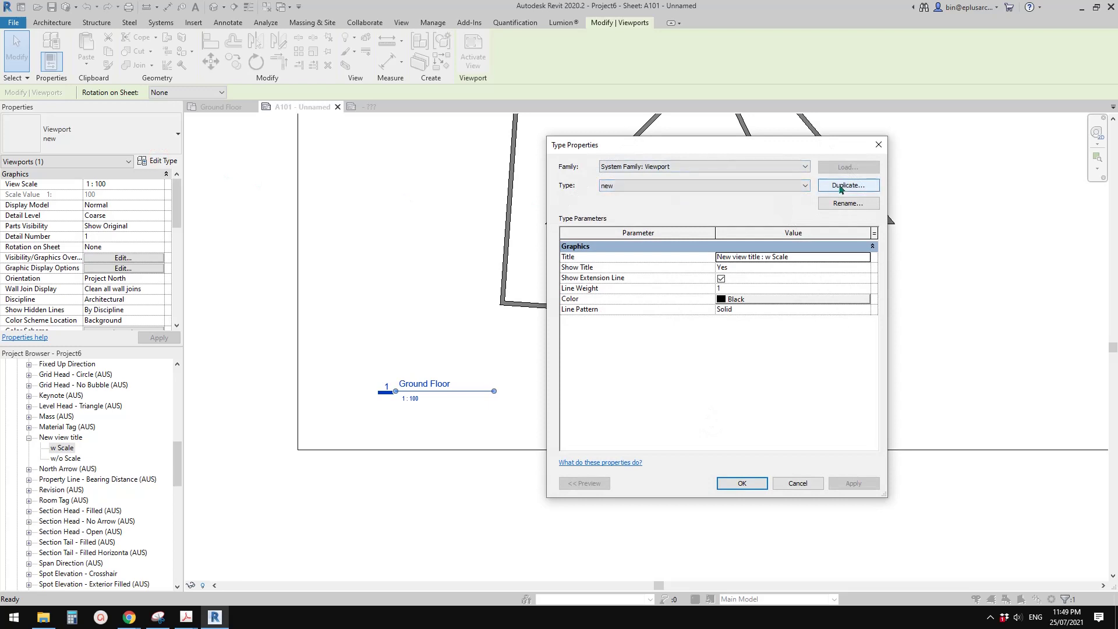
click(840, 203)
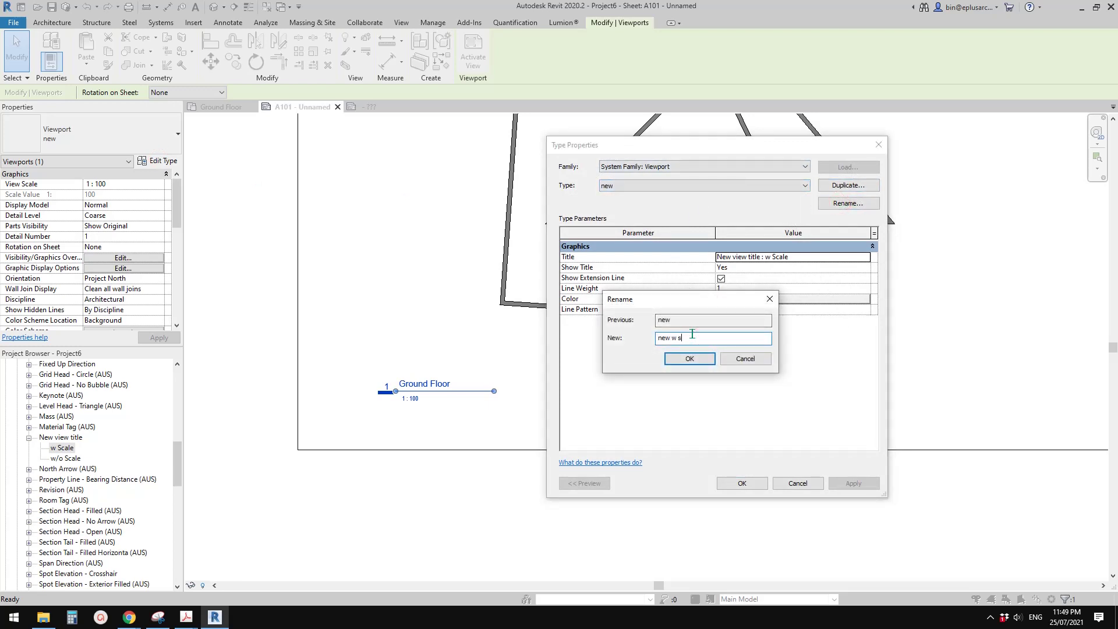
click(701, 358)
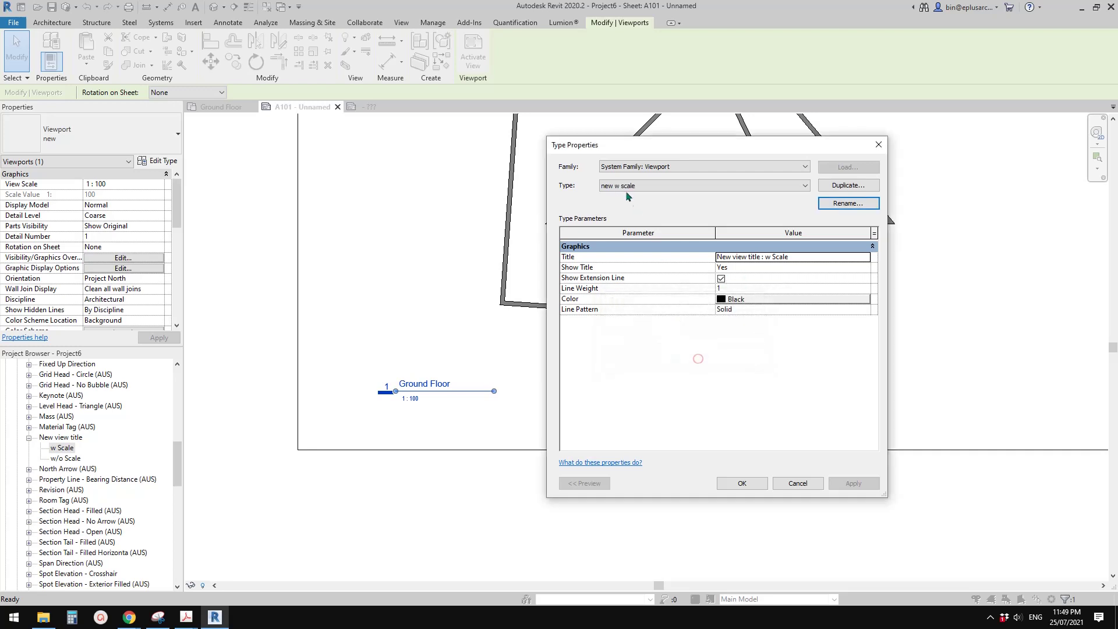
Step: Duplicate the viewport type as "new no scale" and set its Title to New view title : w/o Scale
click(850, 185)
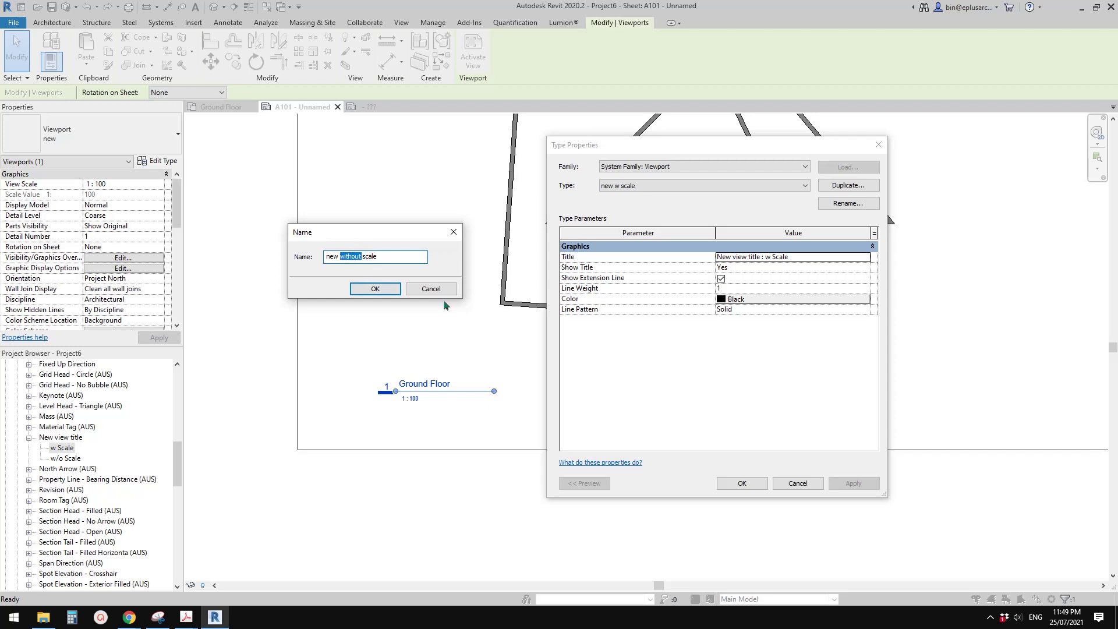
text(no)
click(383, 289)
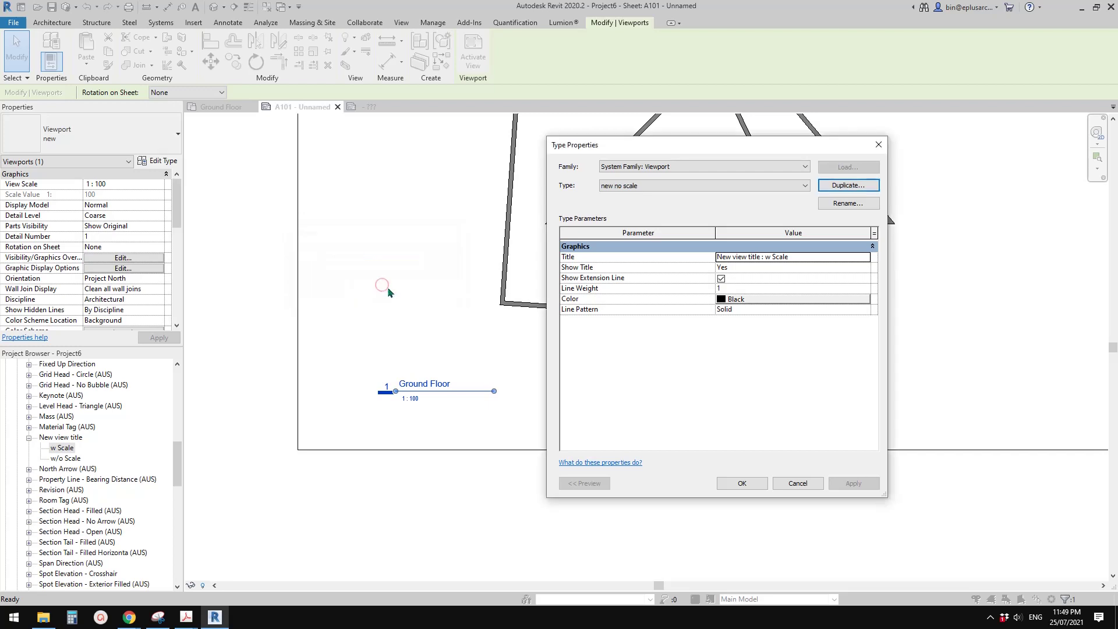
click(799, 255)
click(865, 257)
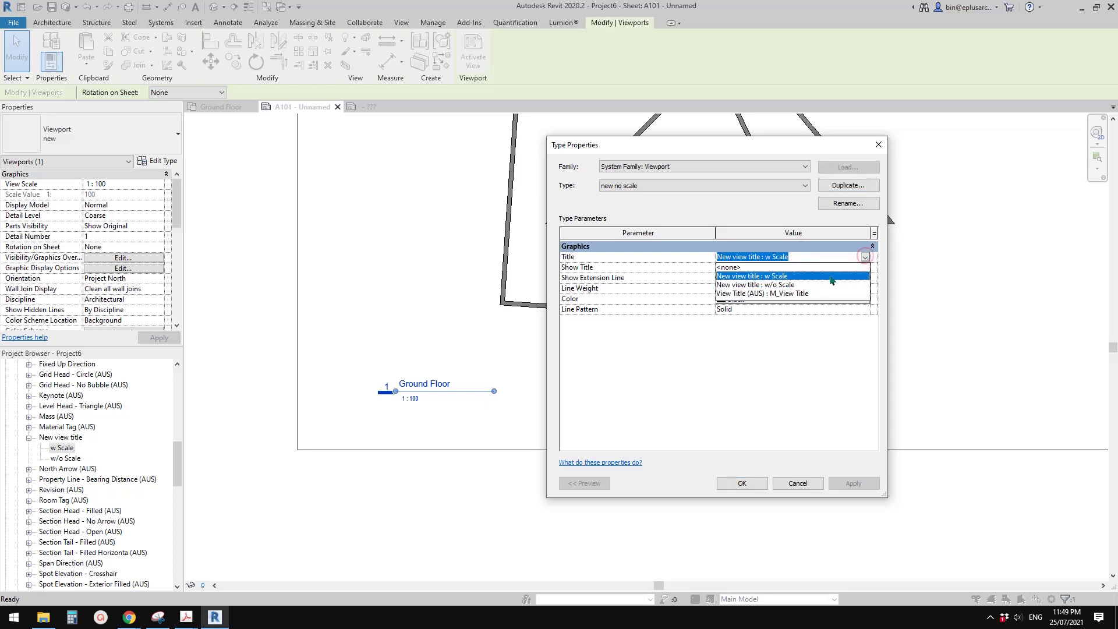
click(774, 284)
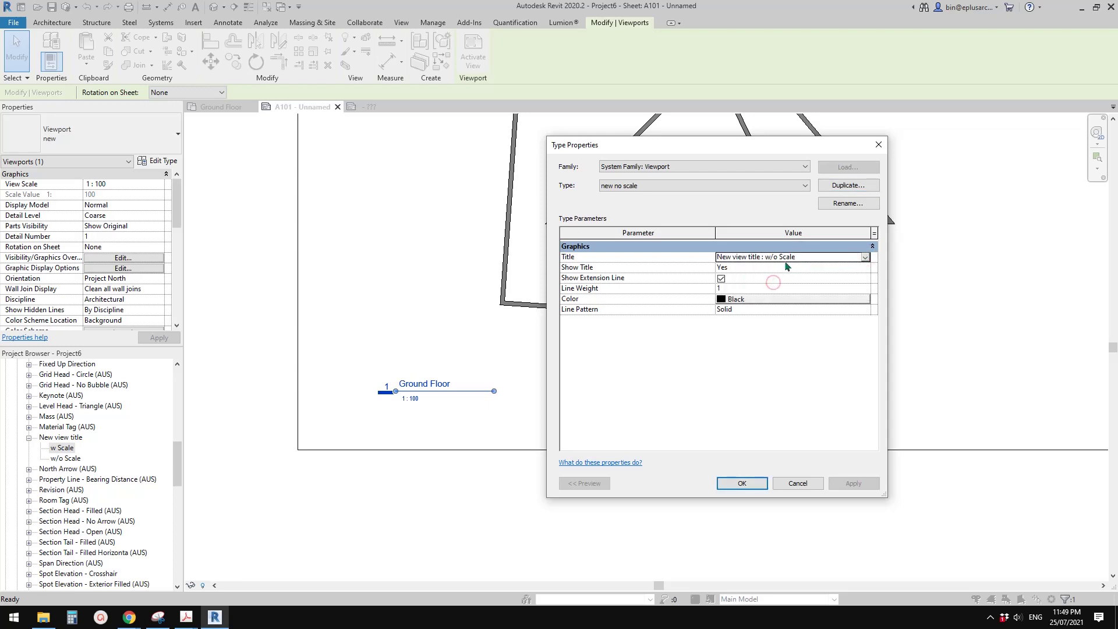
click(747, 484)
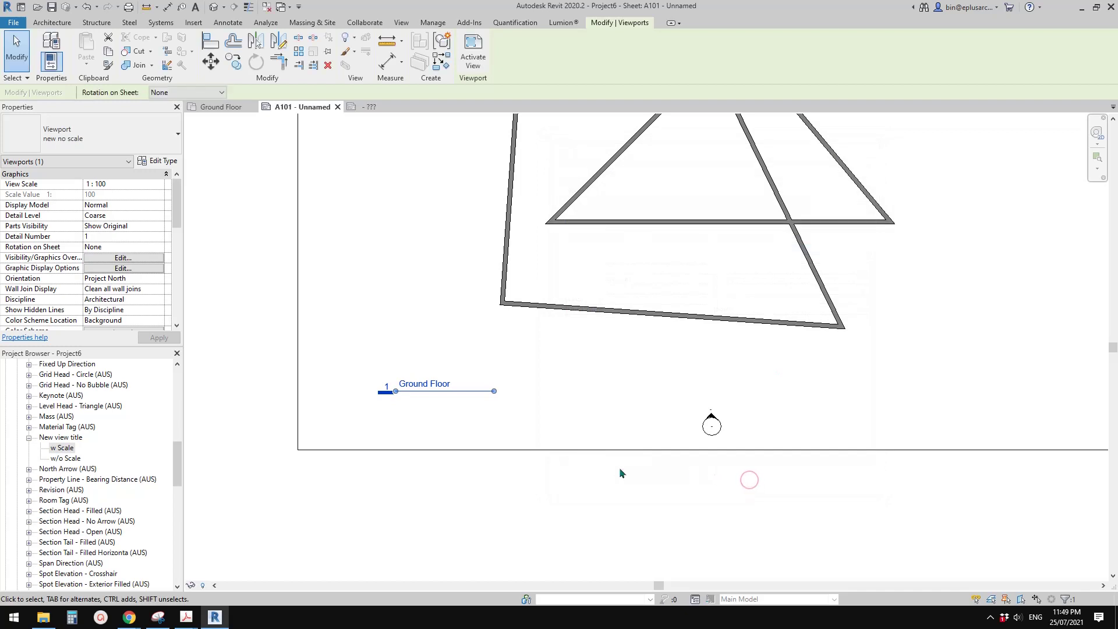
Step: Switch the Ground Floor viewport to the new w scale type and back to new no scale to compare the titles
middle_drag(529, 474, 547, 414)
click(505, 373)
scroll(408, 361, down, 2)
scroll(419, 358, up, 2)
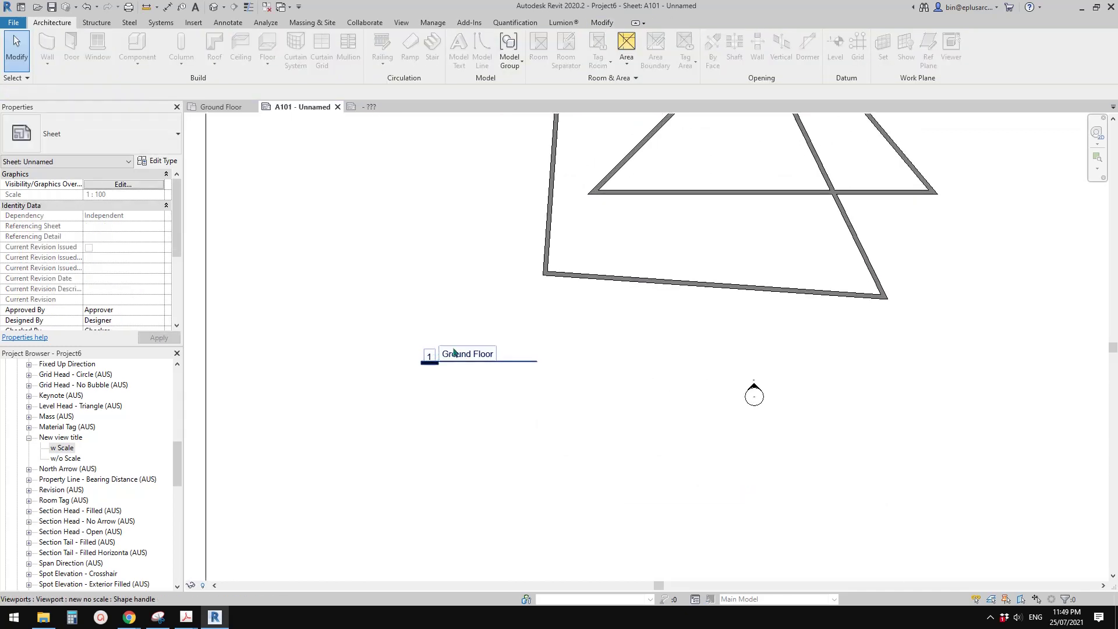
scroll(430, 358, down, 1)
scroll(454, 360, up, 1)
scroll(451, 373, down, 1)
click(551, 232)
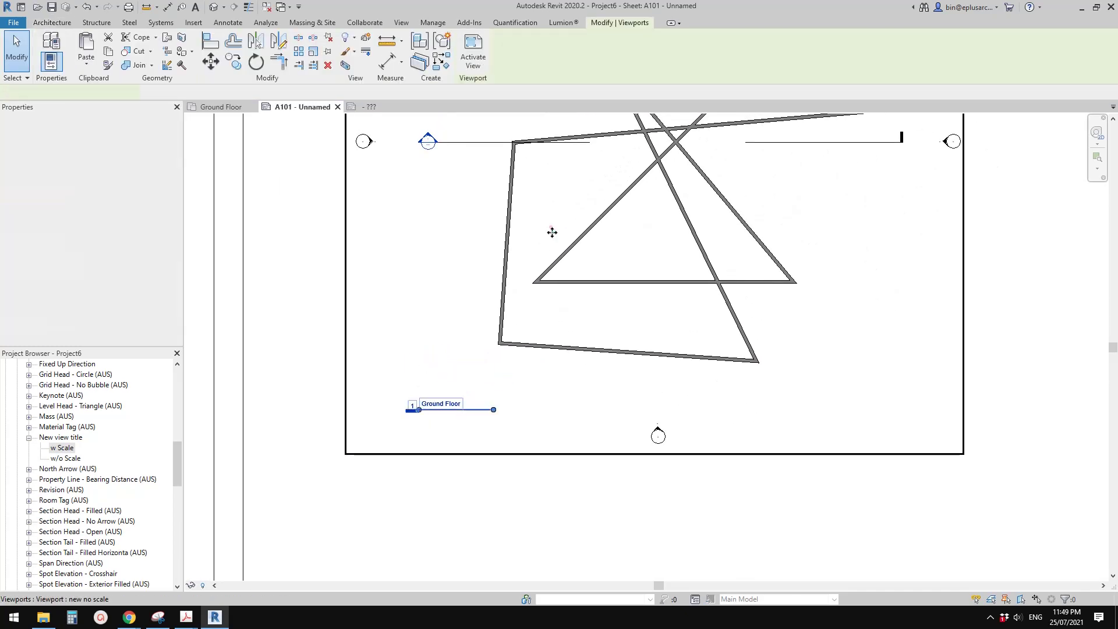
middle_drag(427, 263, 577, 275)
click(90, 134)
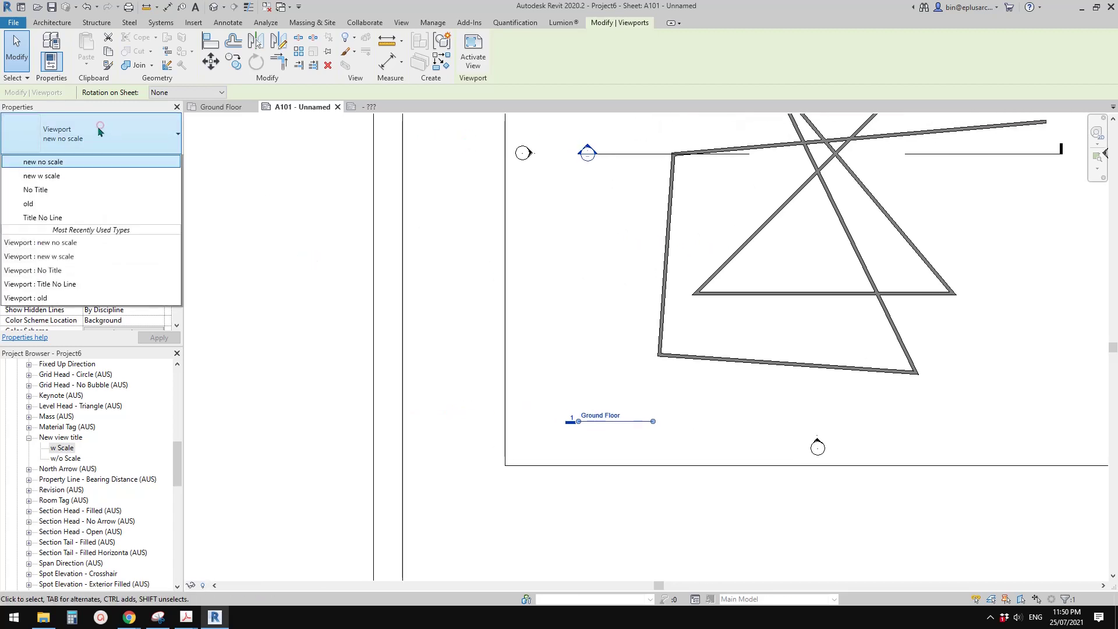
click(46, 207)
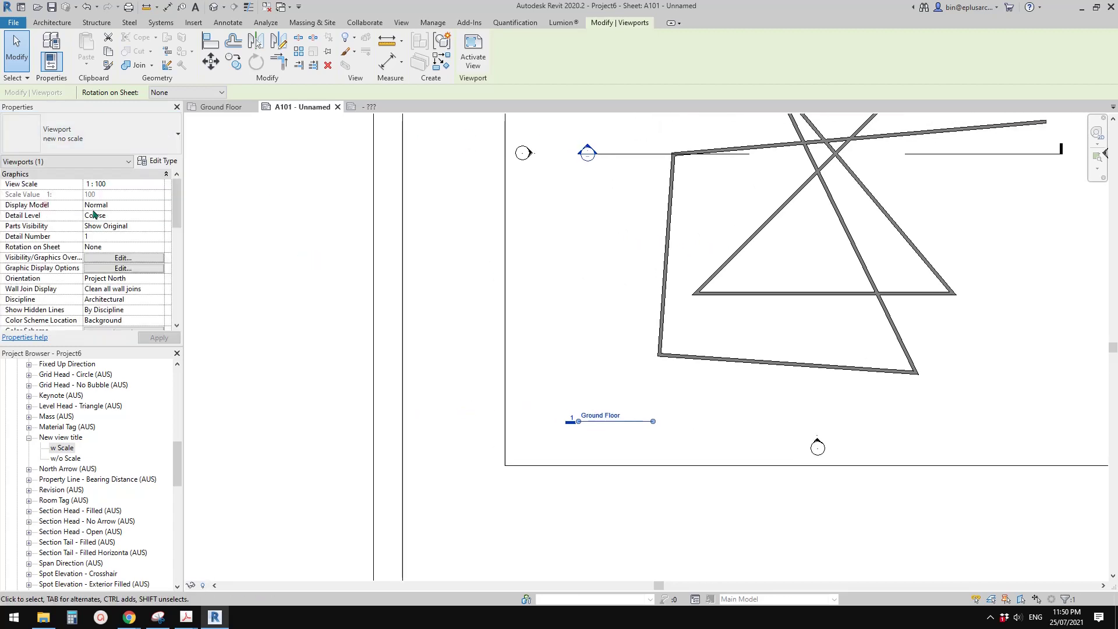
click(101, 133)
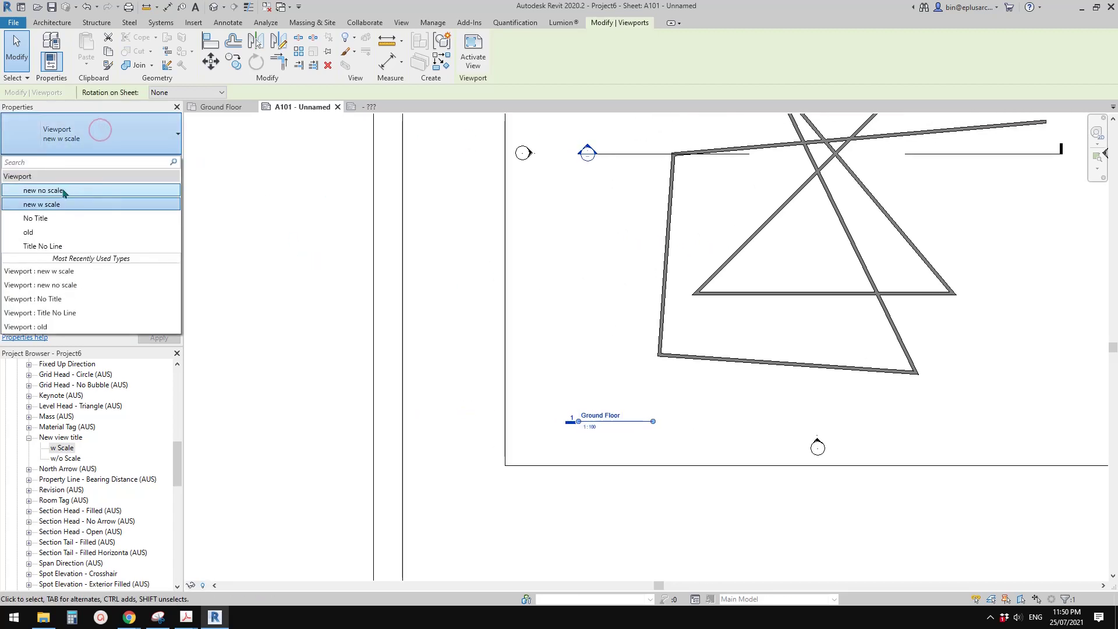
click(64, 192)
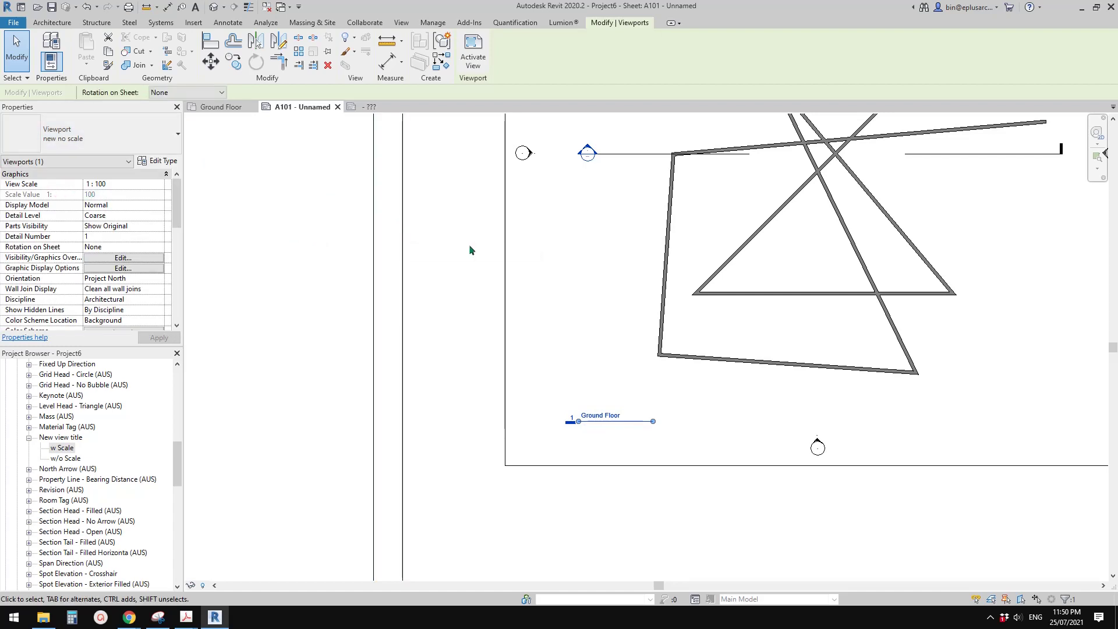
Step: Shorten the extension line under the Ground Floor view title on the sheet
middle_drag(596, 346, 508, 320)
scroll(509, 319, up, 2)
scroll(559, 424, up, 3)
middle_drag(559, 424, 543, 367)
key(Escape)
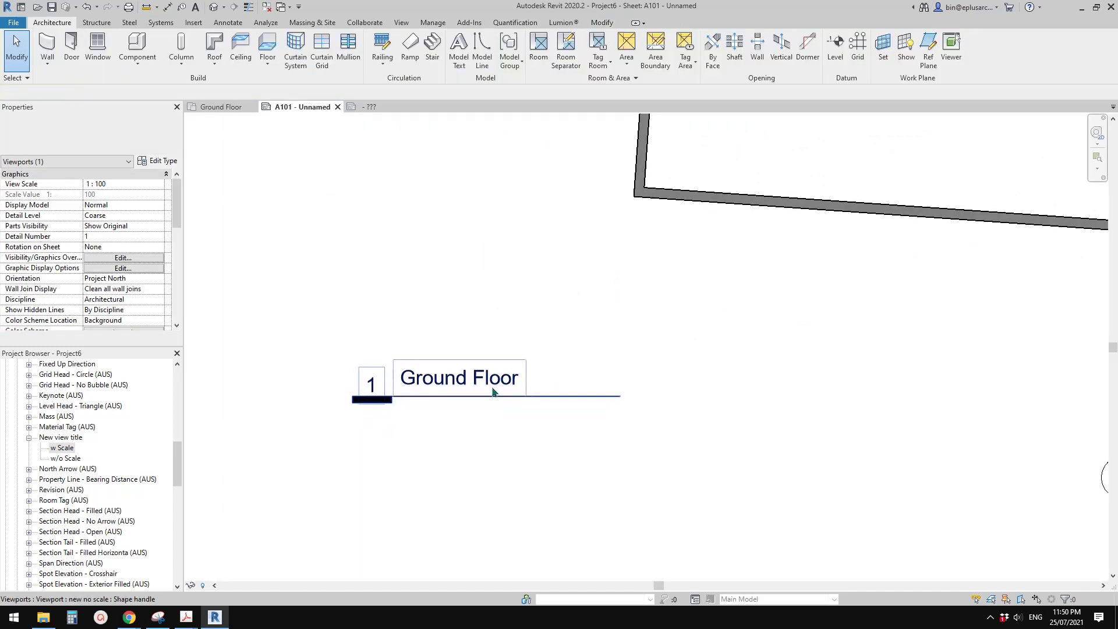
scroll(606, 399, down, 4)
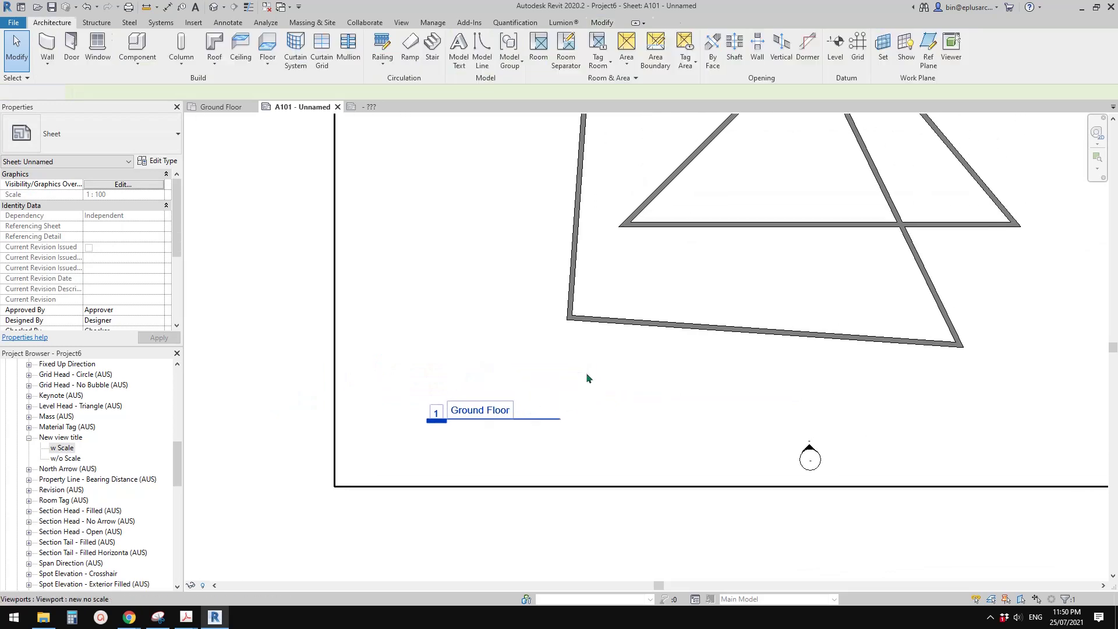
click(558, 420)
scroll(524, 422, down, 1)
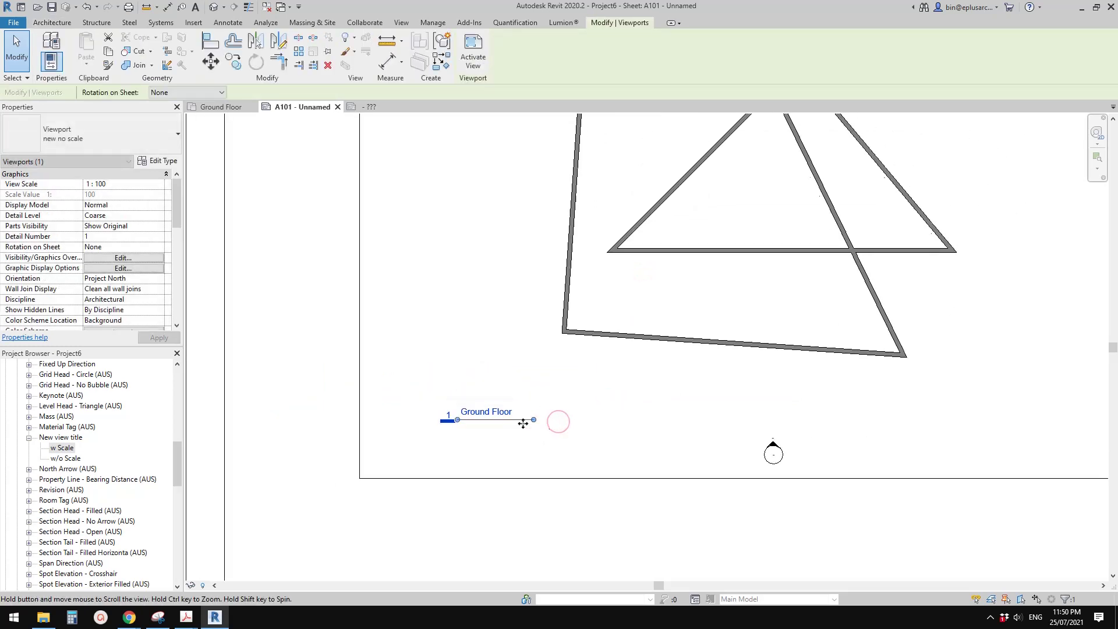
middle_drag(523, 423, 511, 426)
click(522, 425)
scroll(467, 456, down, 1)
middle_drag(467, 456, 494, 400)
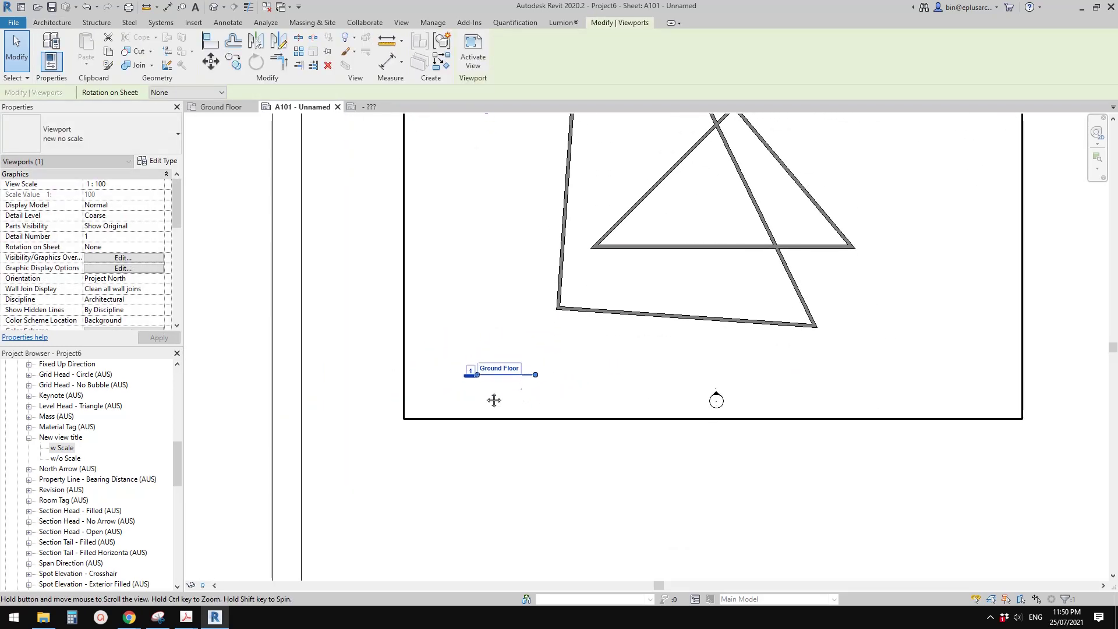
key(Escape)
Step: Place the North elevation view on sheet A101 in the empty area below the Ground Floor plan
scroll(494, 400, down, 4)
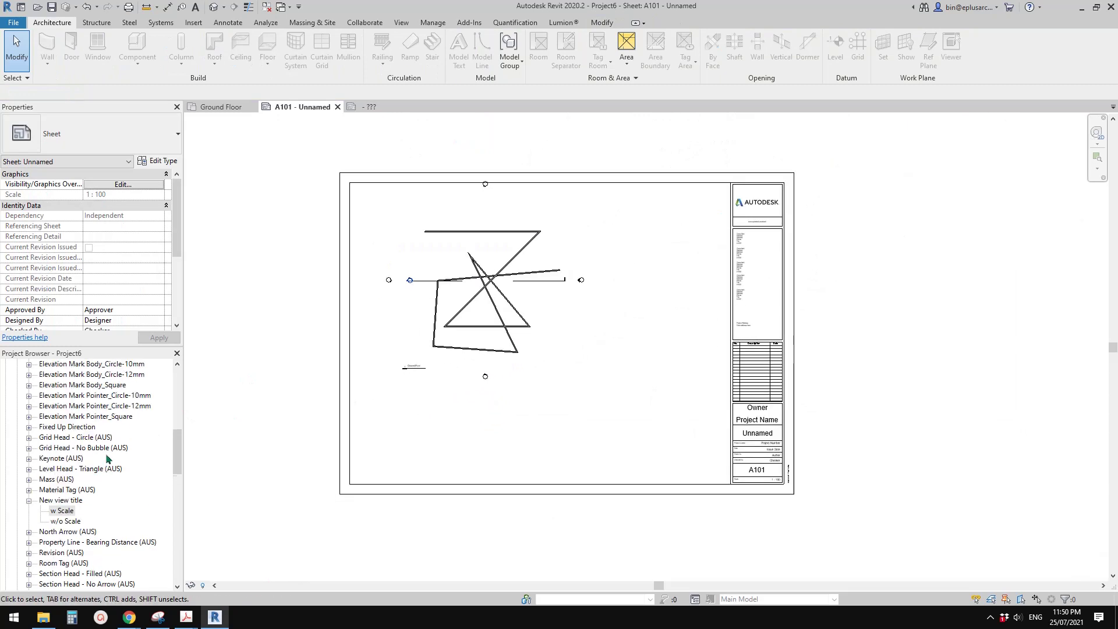
scroll(103, 460, up, 10)
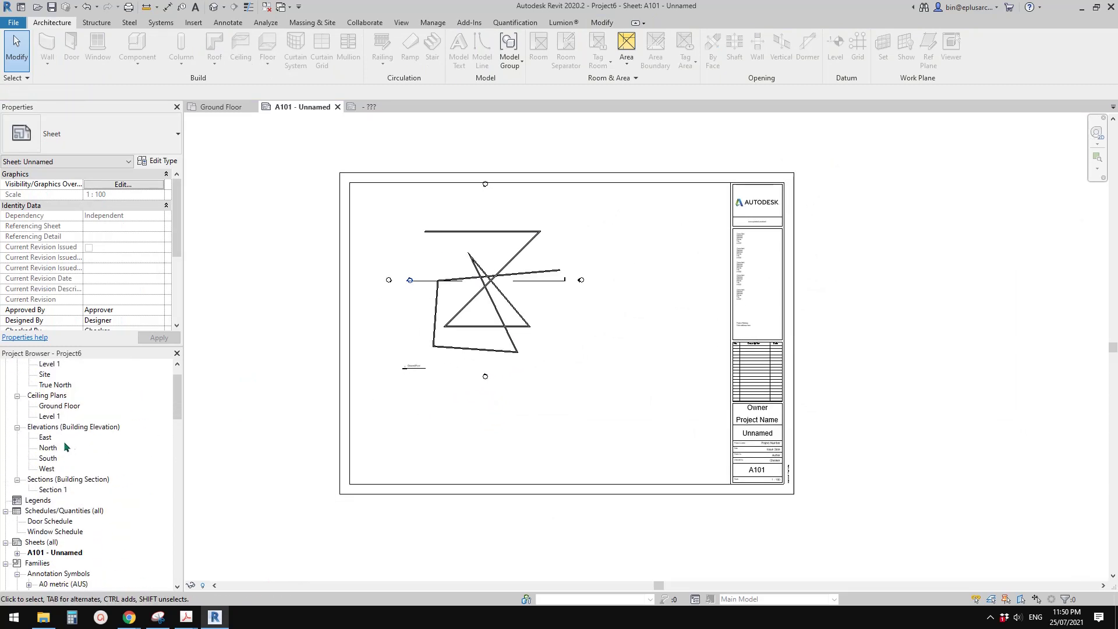
scroll(98, 427, up, 1)
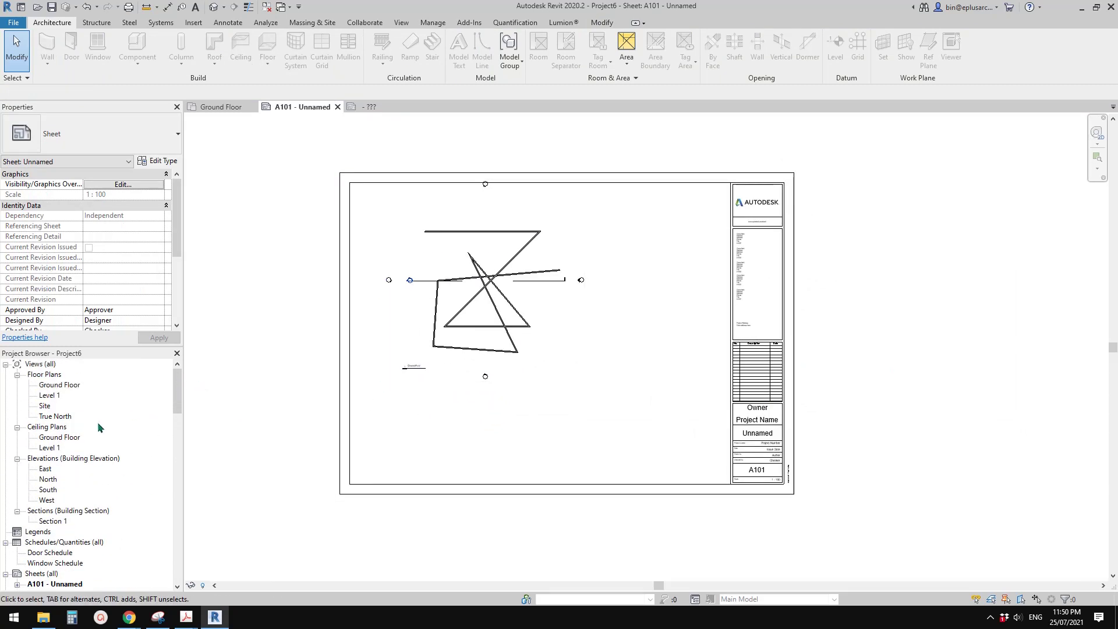
drag(59, 480, 564, 425)
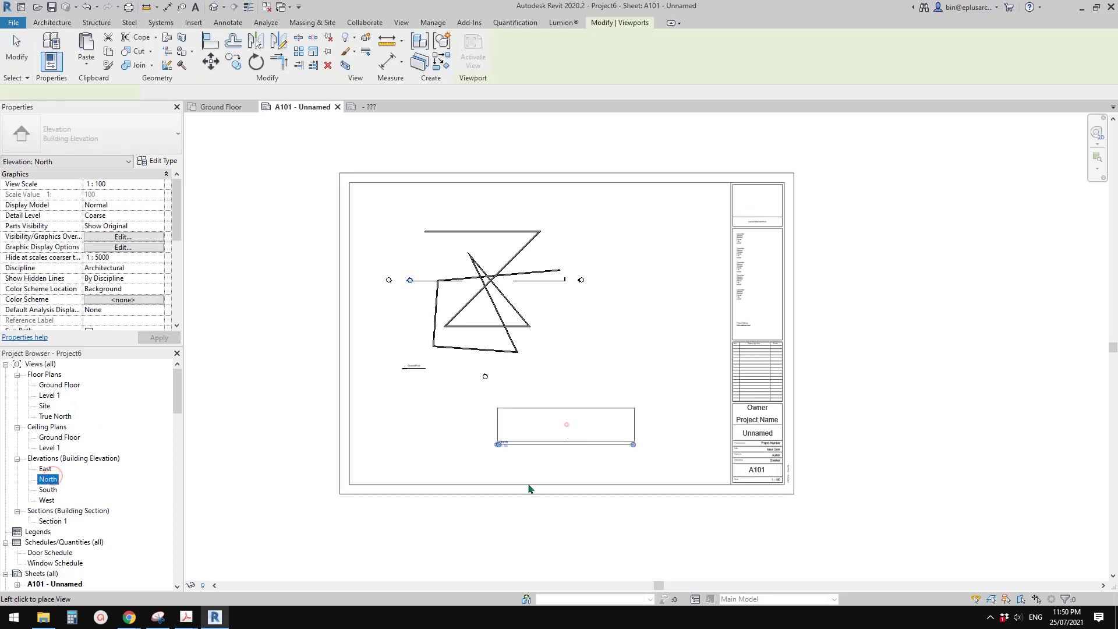
click(565, 425)
scroll(563, 465, up, 3)
scroll(563, 468, up, 2)
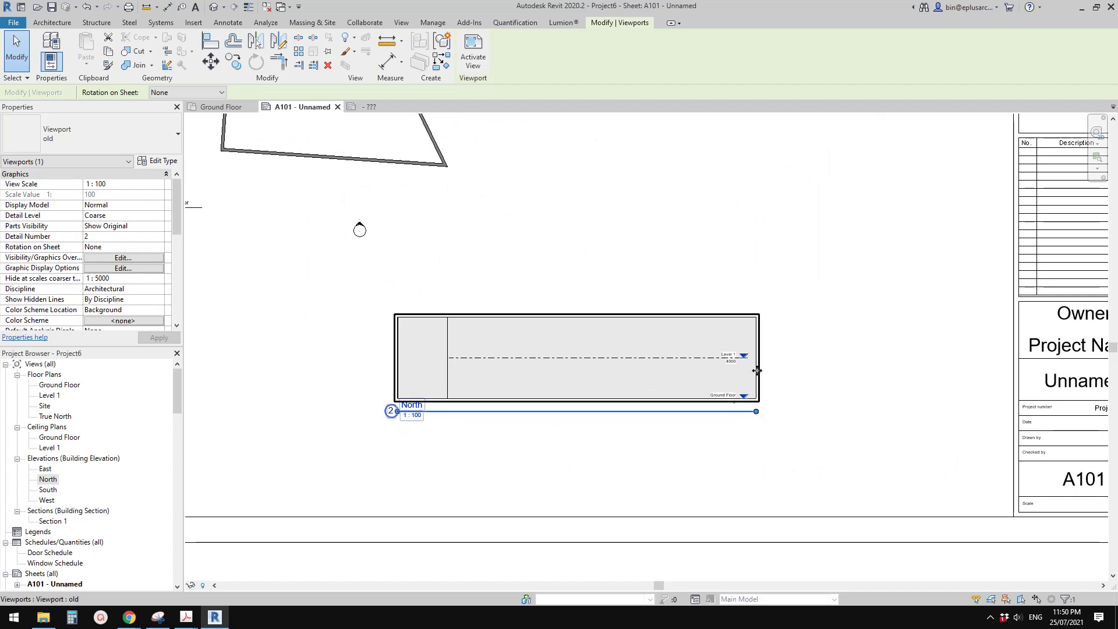
scroll(556, 458, down, 1)
middle_drag(556, 459, 603, 446)
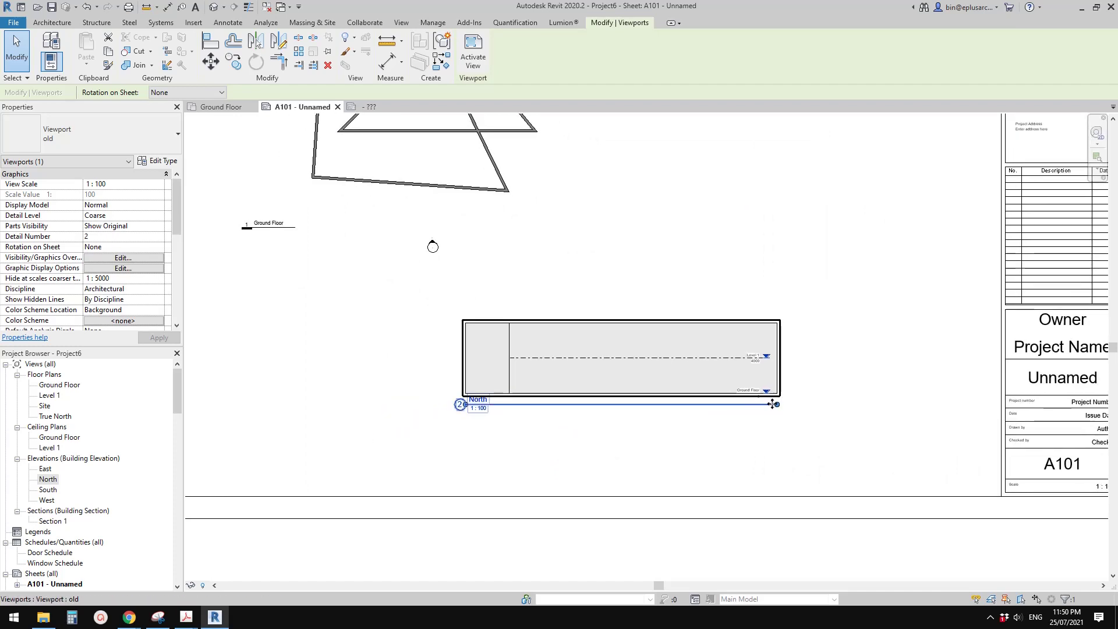
Step: Activate the North viewport, set its view scale to 1 : 20 and deactivate the view
double_click(564, 382)
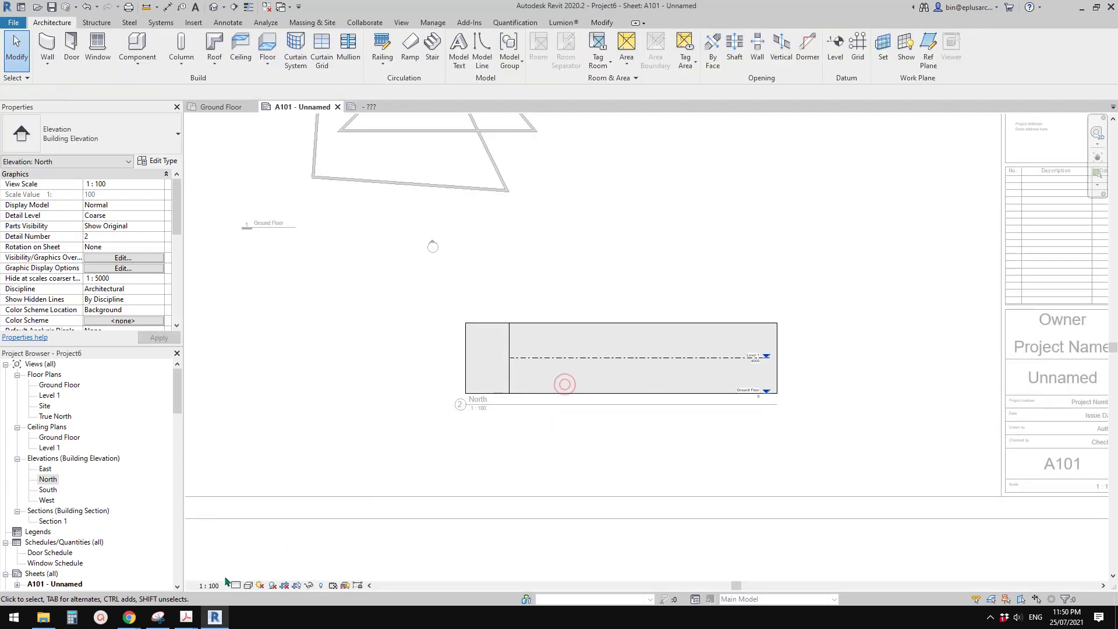
click(225, 584)
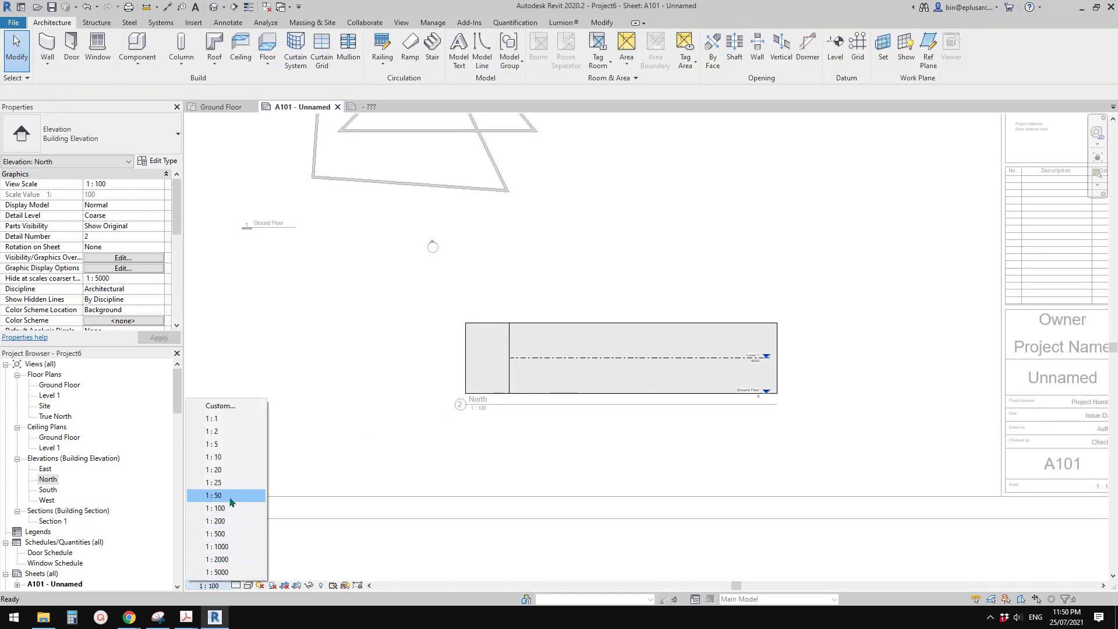
click(230, 472)
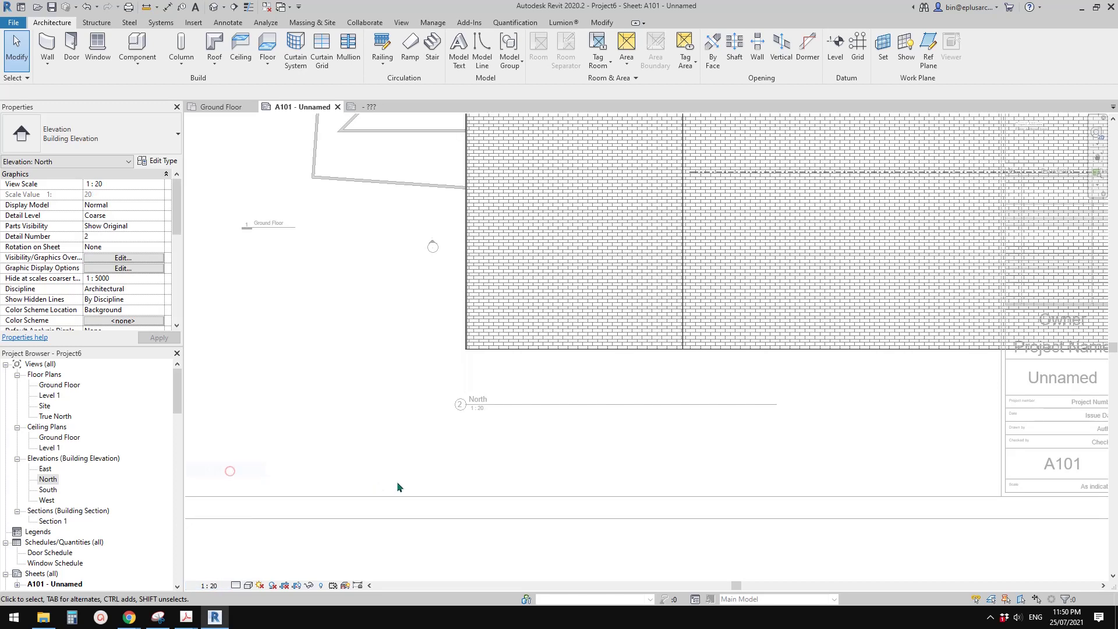
scroll(731, 371, down, 5)
double_click(616, 475)
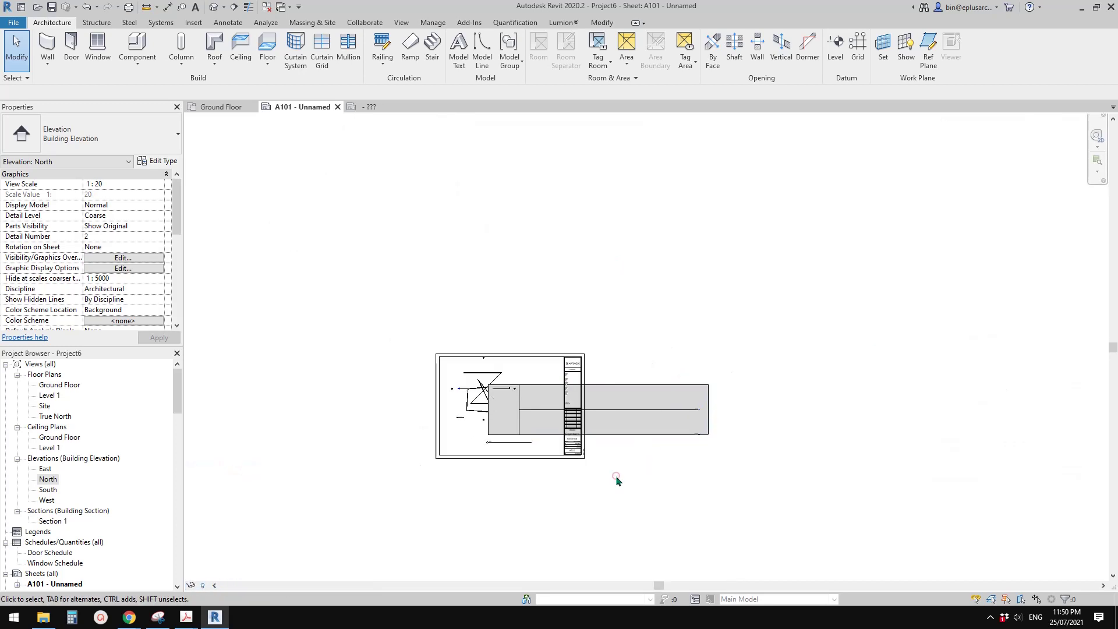
Step: Delete the oversized North viewport and place the North elevation on sheet A101 again, overlapping the sheet's lower edge
scroll(616, 475, up, 2)
click(640, 394)
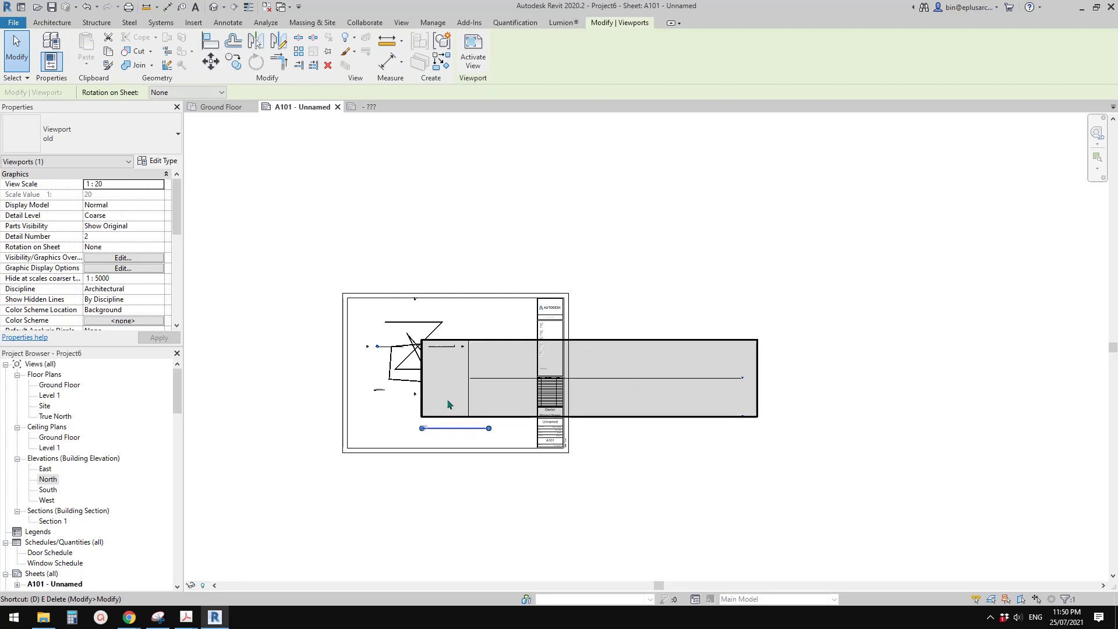
drag(176, 400, 176, 428)
click(16, 438)
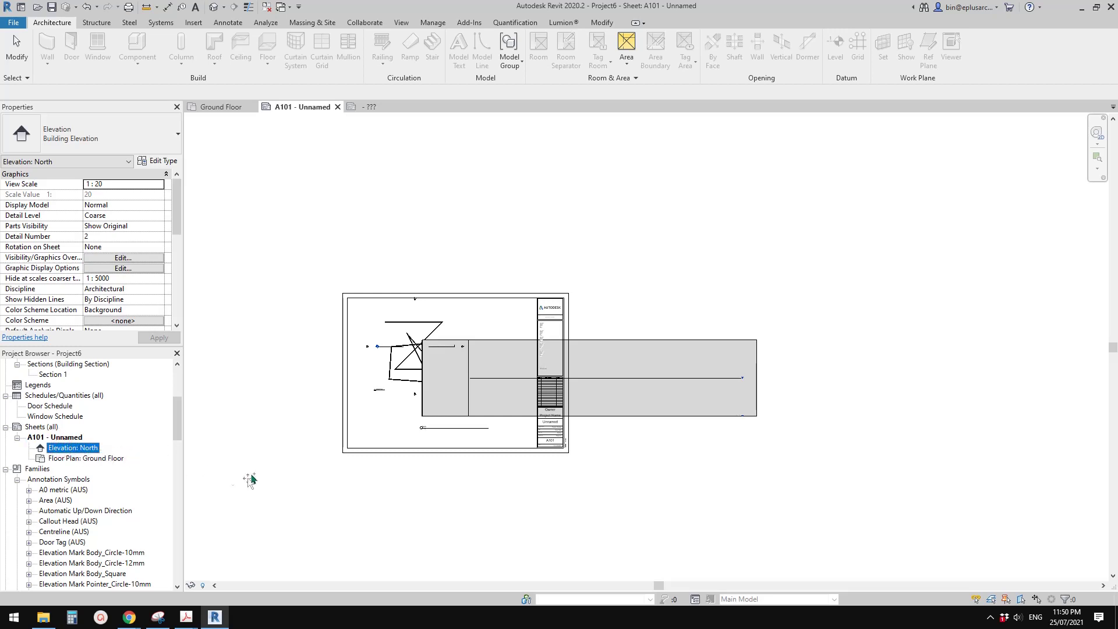
drag(395, 513, 392, 506)
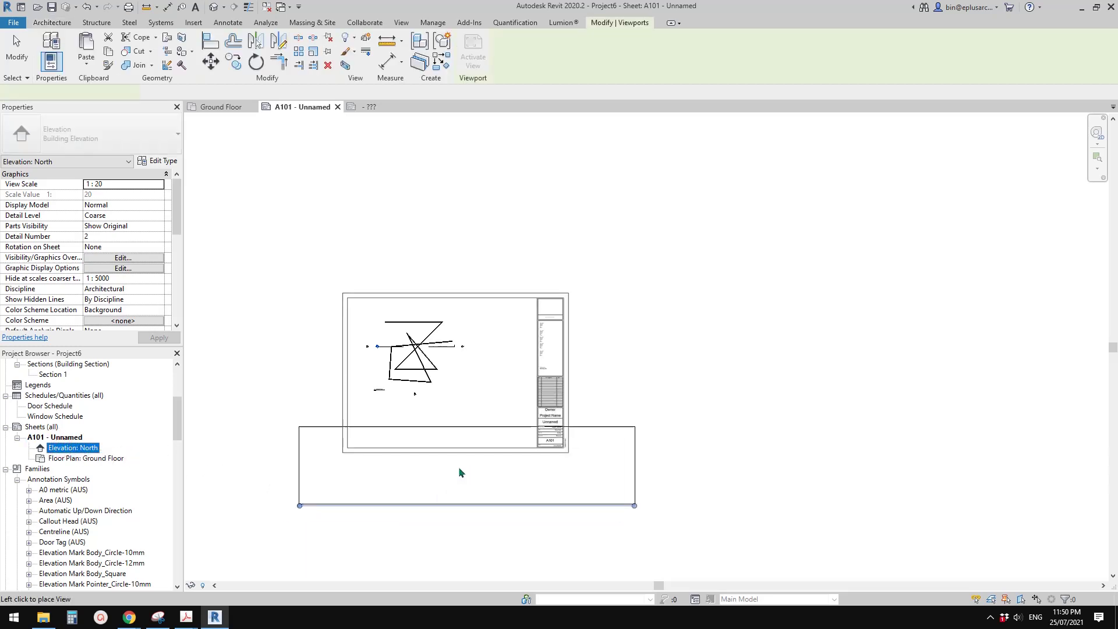
click(462, 461)
scroll(384, 505, up, 2)
click(264, 505)
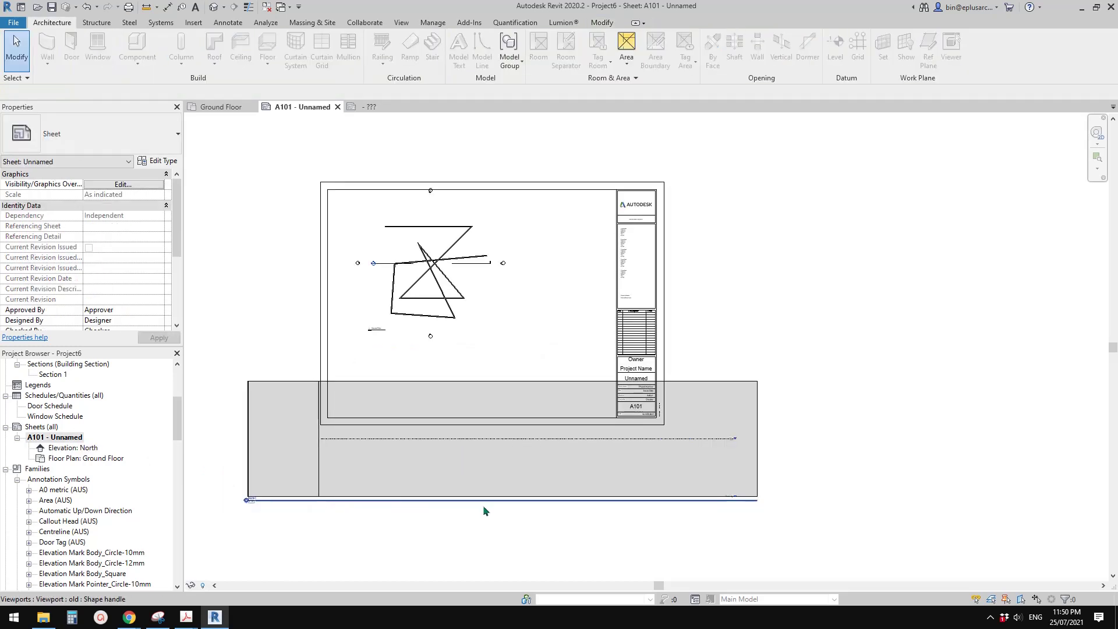
scroll(760, 503, up, 3)
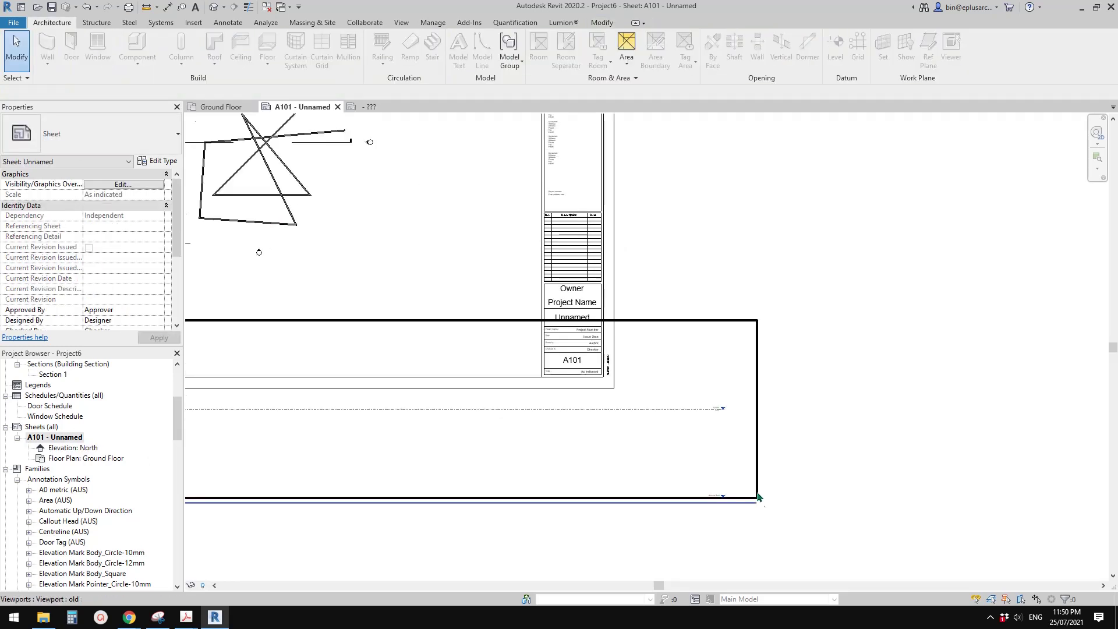
scroll(563, 469, down, 3)
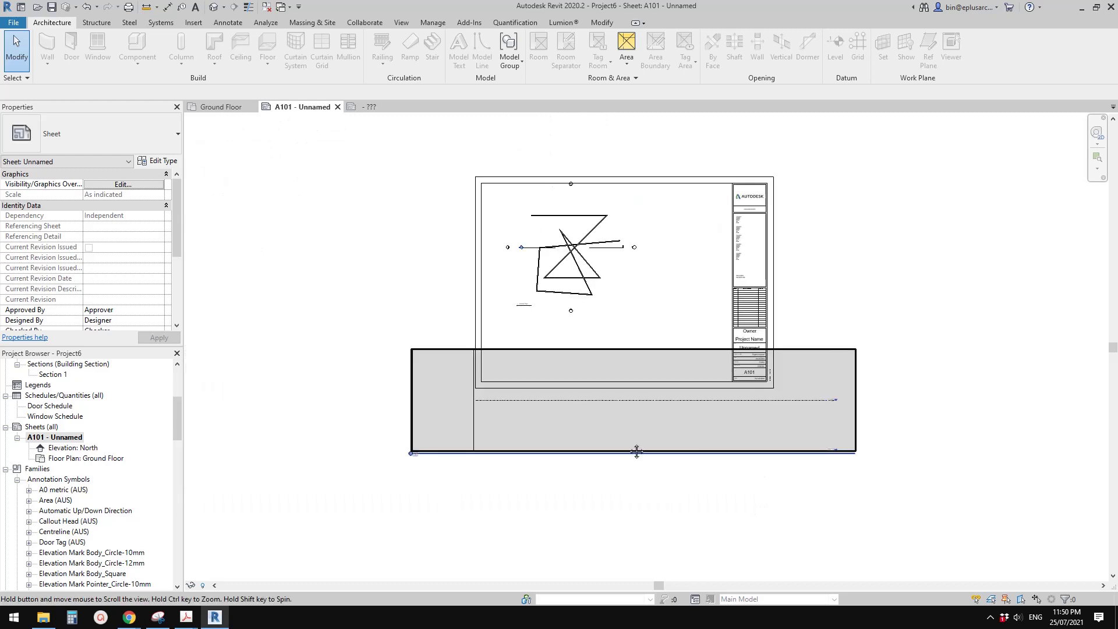
Step: Activate the North viewport, set its view scale to 1 : 100 and deactivate the view
click(586, 424)
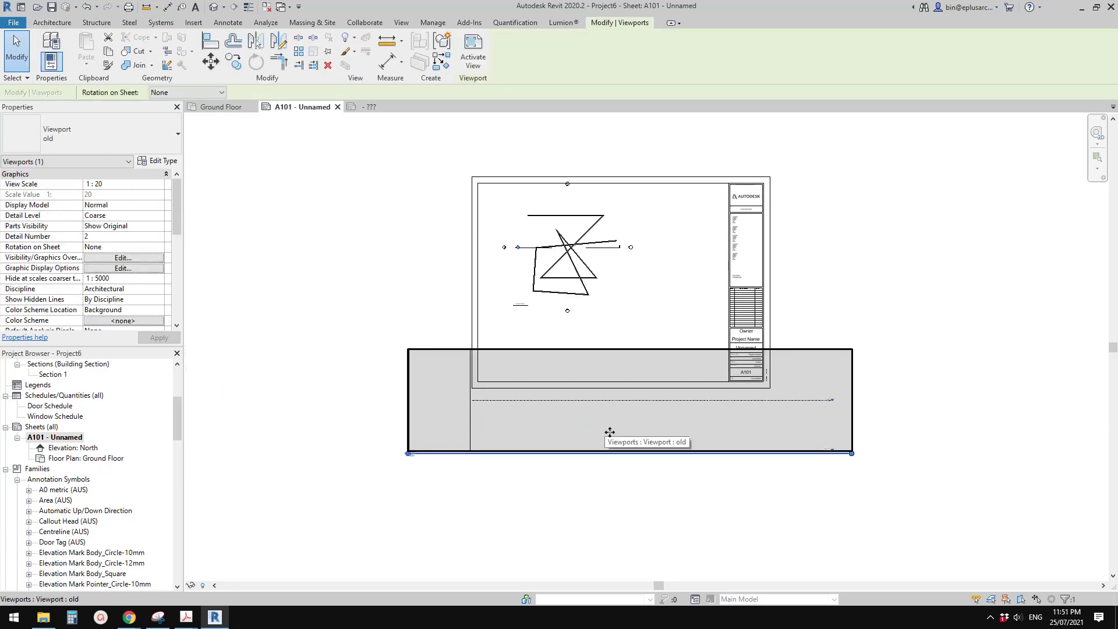
double_click(588, 431)
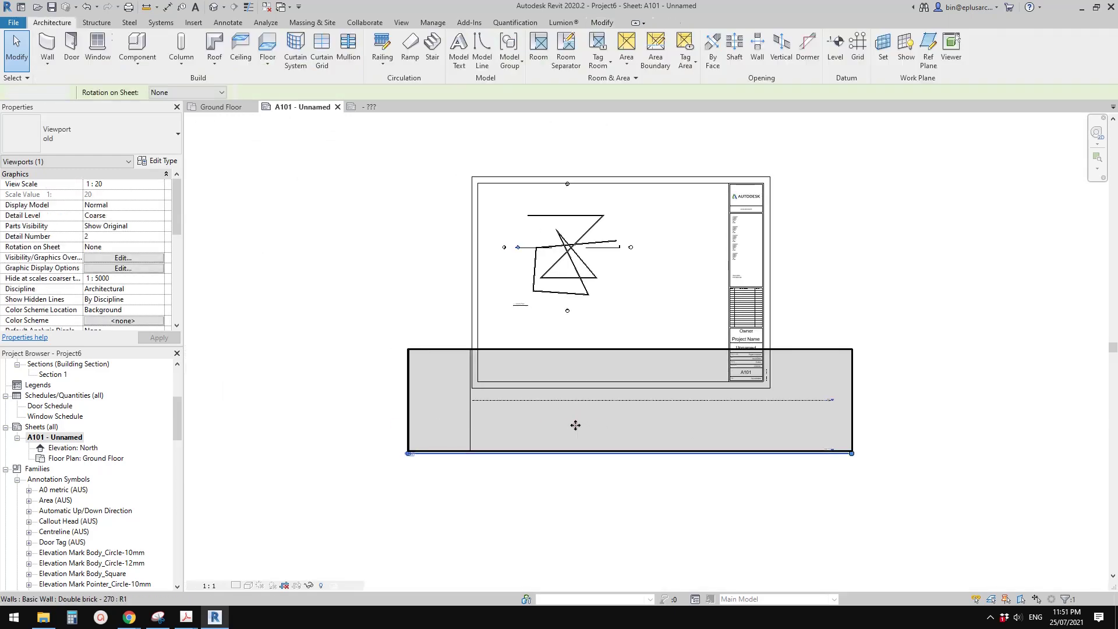
click(209, 585)
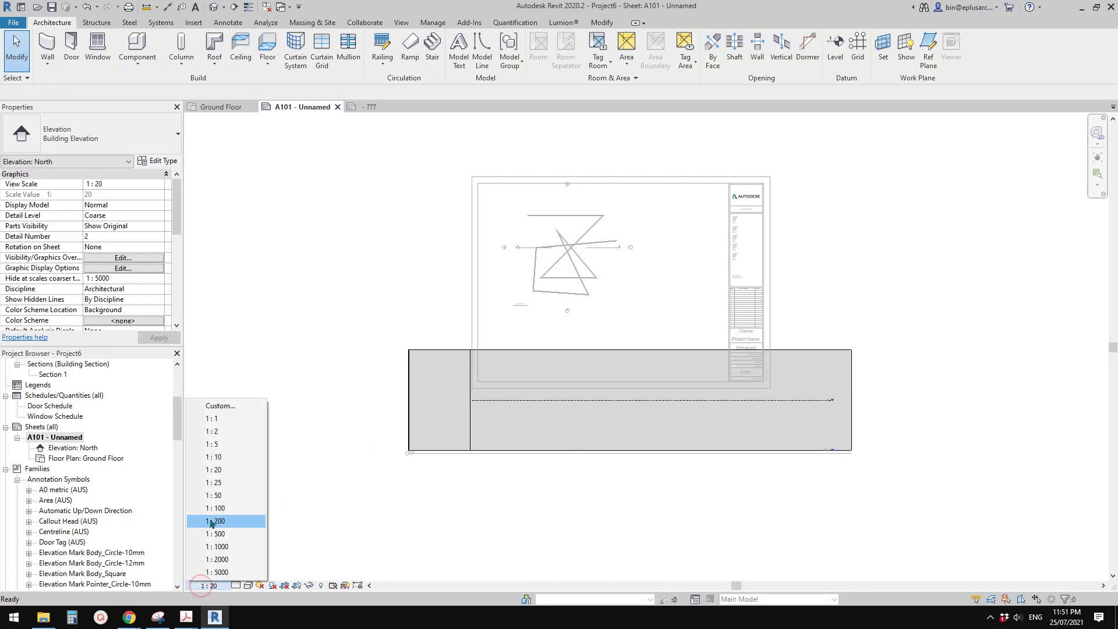
click(215, 509)
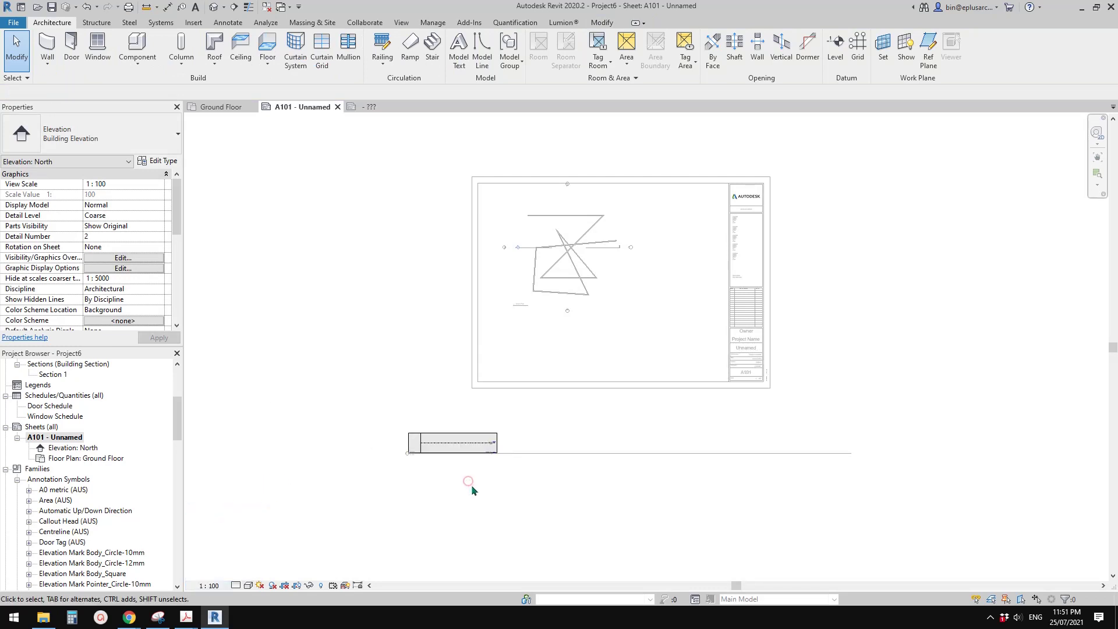
scroll(471, 484, up, 2)
double_click(494, 473)
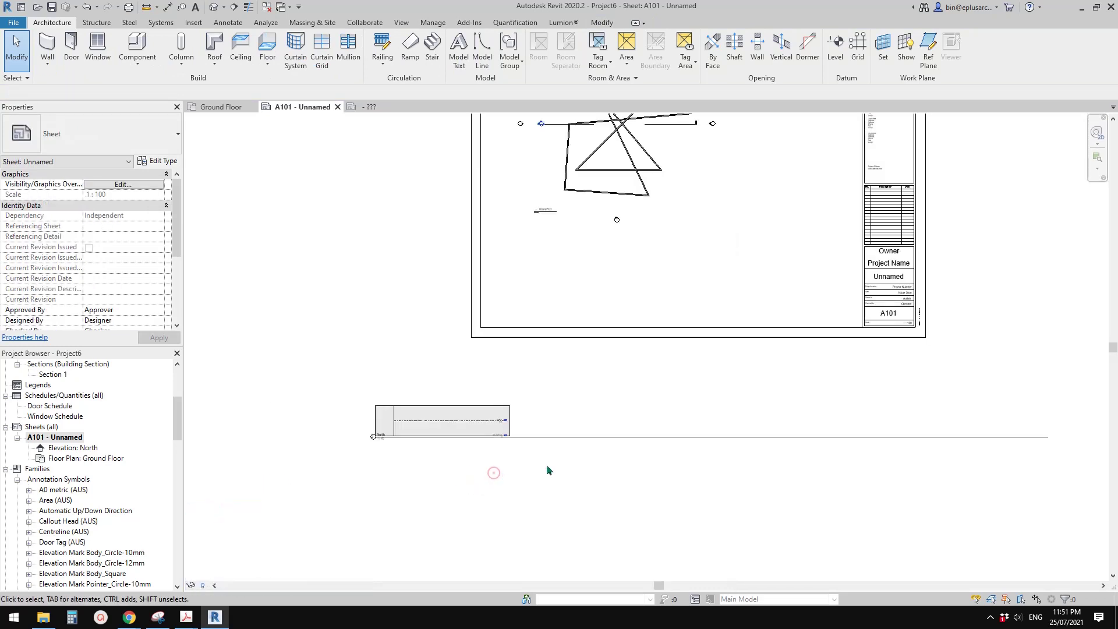
Step: Shorten the overlong extension line of the North view title so it ends just past the title text
click(730, 440)
scroll(436, 466, up, 2)
middle_drag(444, 469, 451, 469)
scroll(648, 432, down, 2)
middle_drag(739, 440, 657, 441)
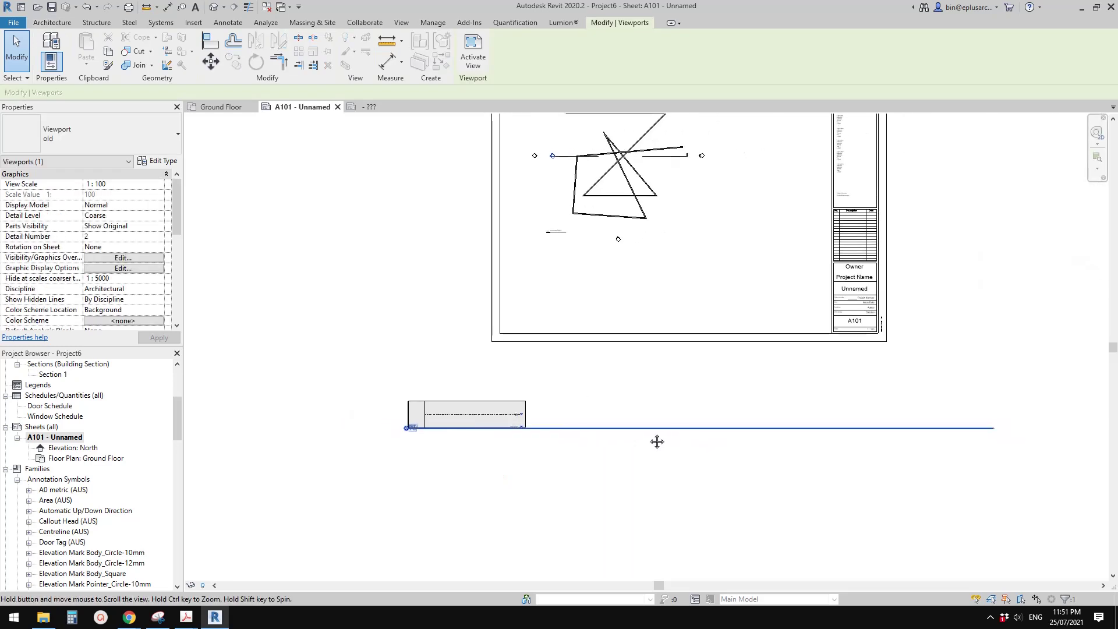
click(475, 416)
scroll(760, 450, up, 2)
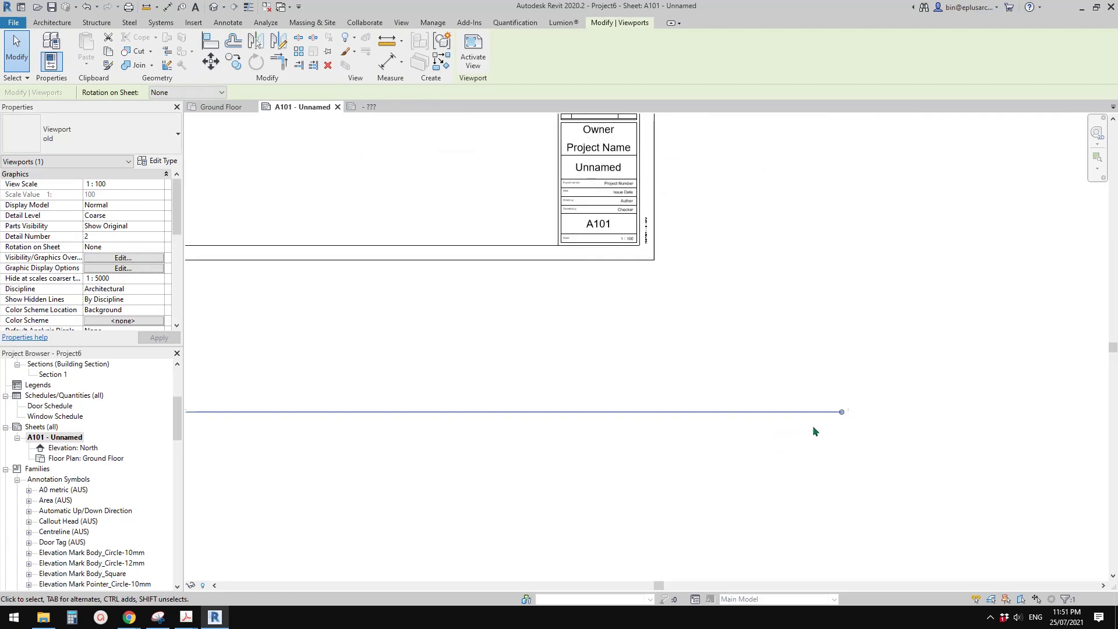
scroll(818, 425, up, 2)
drag(862, 400, 262, 438)
middle_drag(278, 452, 760, 486)
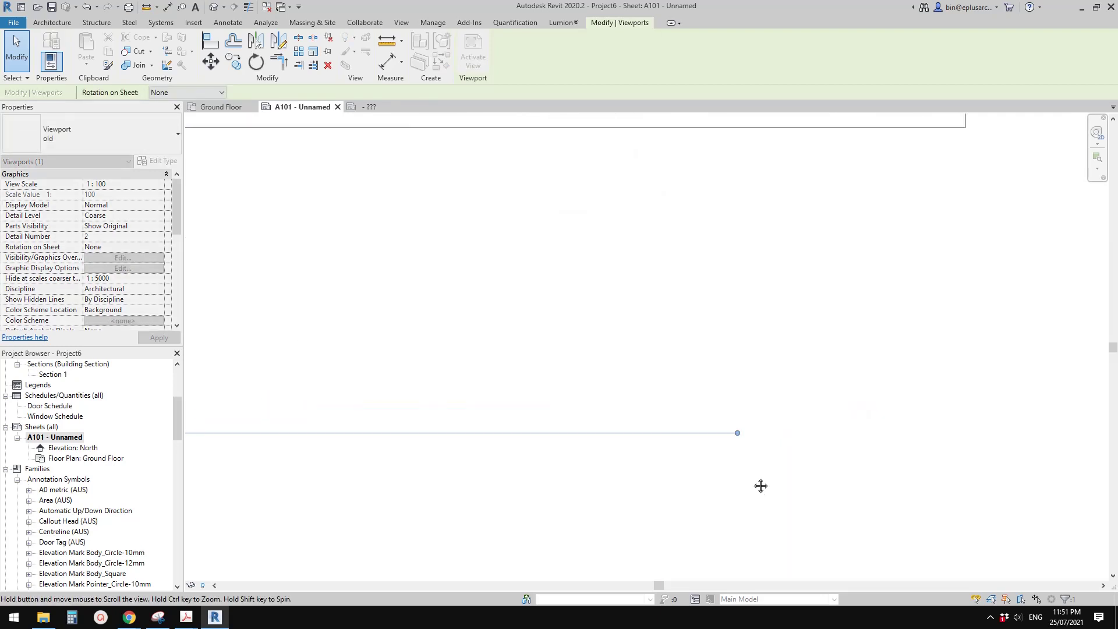
scroll(716, 475, down, 2)
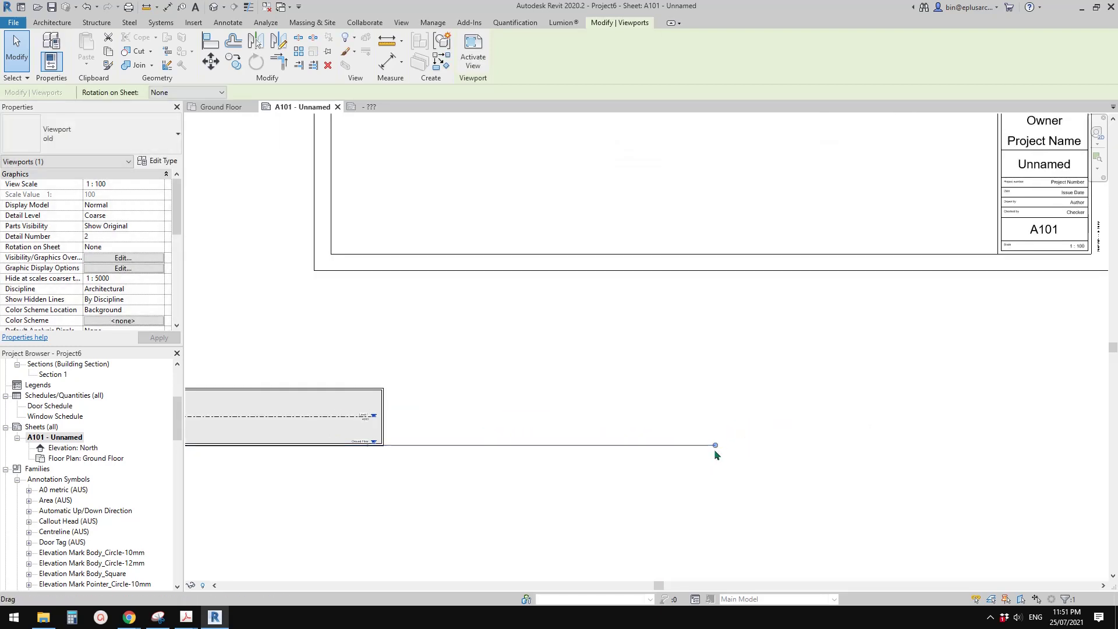
drag(715, 445, 255, 445)
middle_drag(329, 472, 621, 468)
Step: Move the North viewport onto the sheet, directly below the Ground Floor view title
scroll(517, 460, up, 2)
drag(565, 431, 603, 223)
click(445, 465)
Step: Examine the North view title up close and compare its line and scale layout with the Ground Floor title
scroll(437, 456, up, 2)
scroll(441, 460, down, 4)
scroll(585, 311, up, 4)
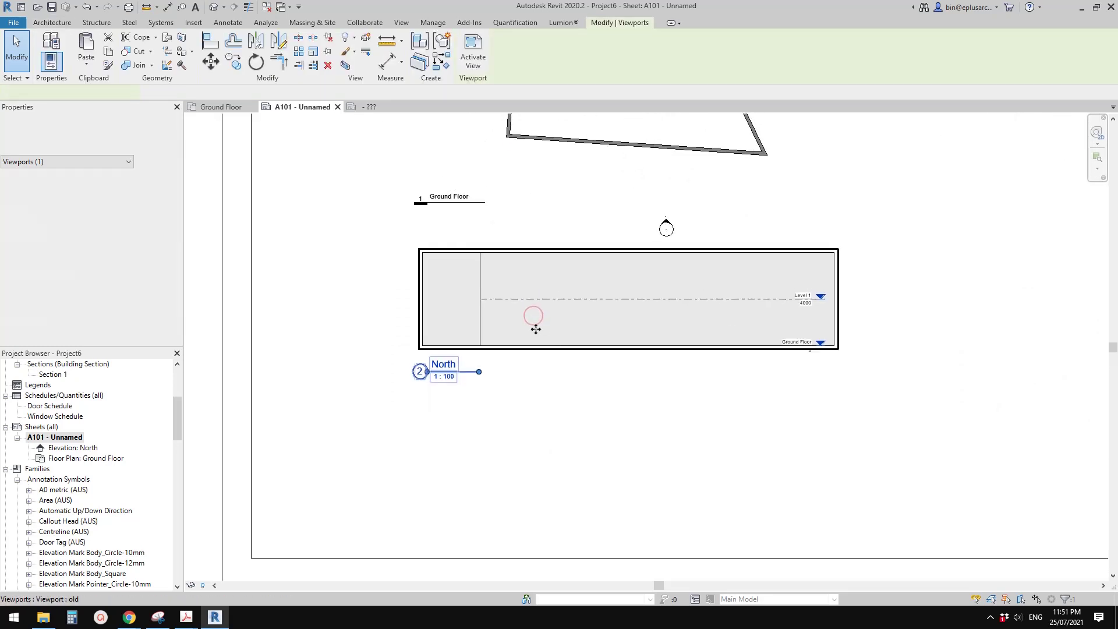
scroll(536, 329, up, 1)
scroll(500, 348, up, 4)
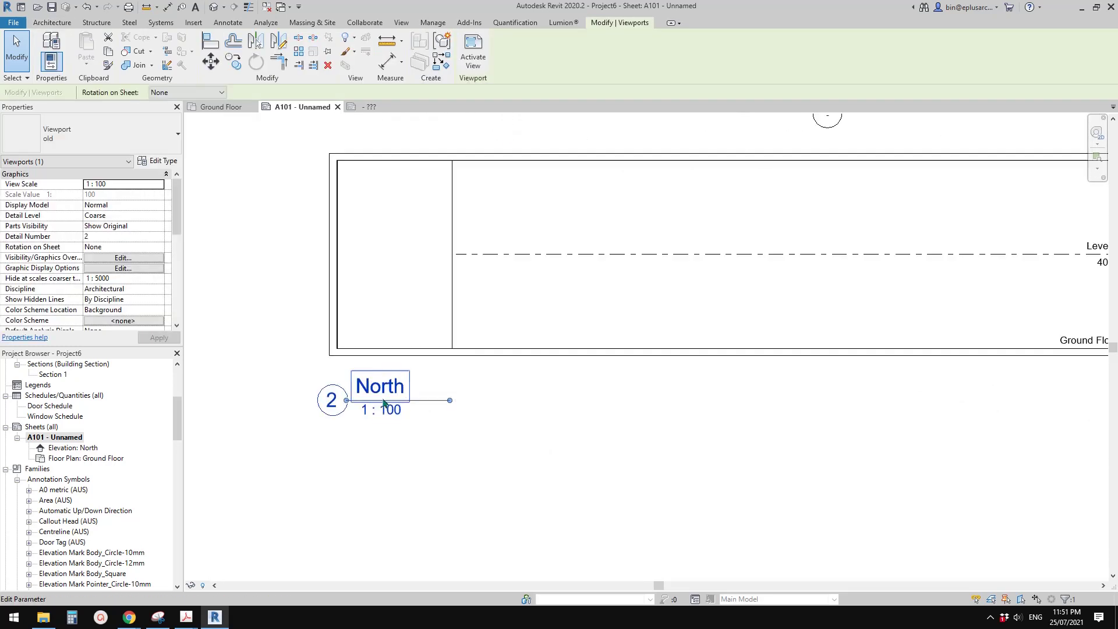
scroll(384, 402, up, 1)
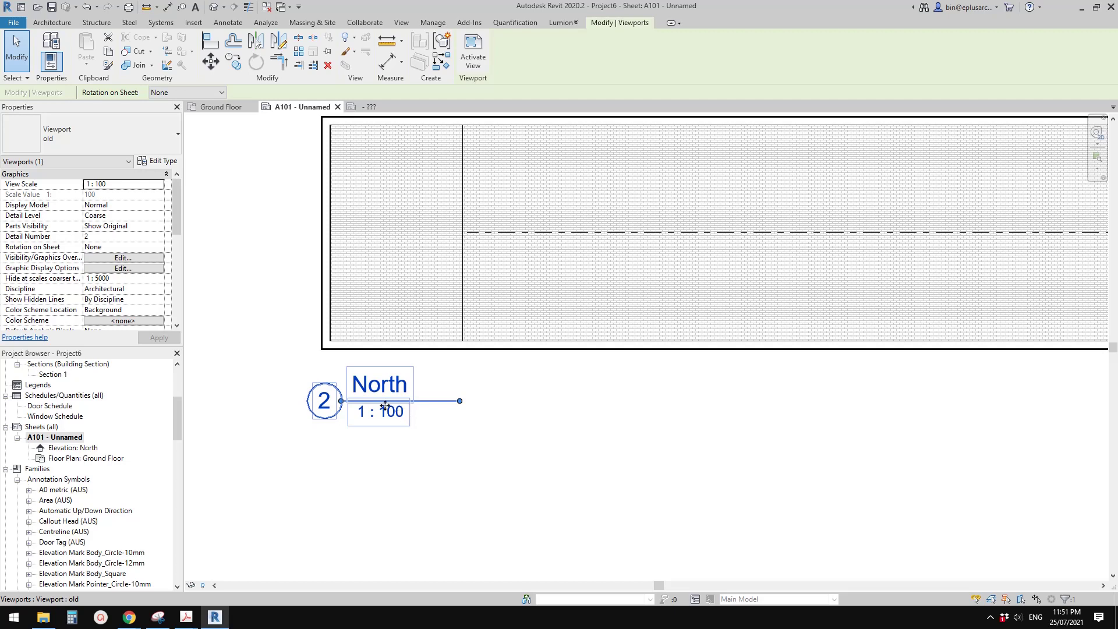
drag(384, 406, 363, 412)
scroll(396, 370, down, 2)
middle_drag(402, 390, 402, 430)
key(Escape)
middle_drag(465, 305, 417, 419)
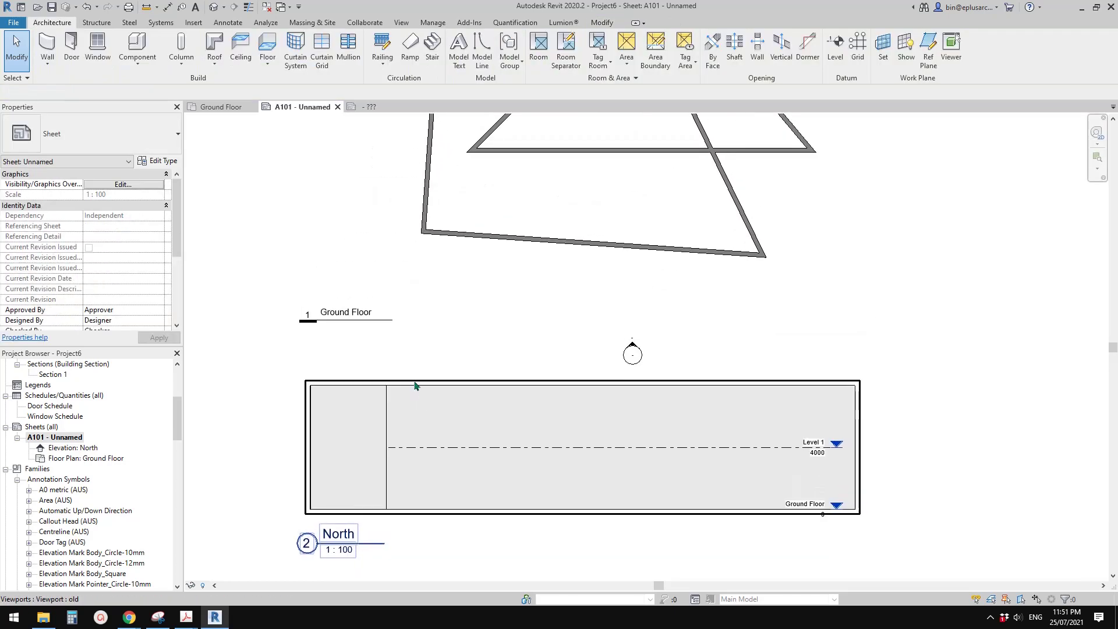
click(366, 293)
key(Escape)
Step: Open the New view title family for editing
scroll(90, 515, down, 4)
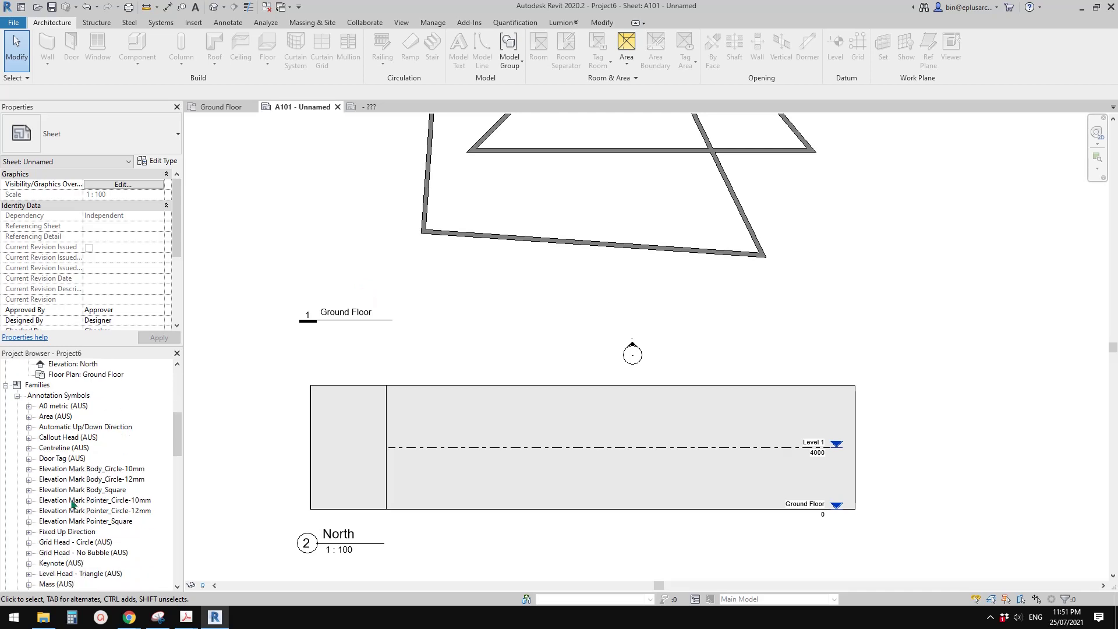
scroll(63, 511, down, 1)
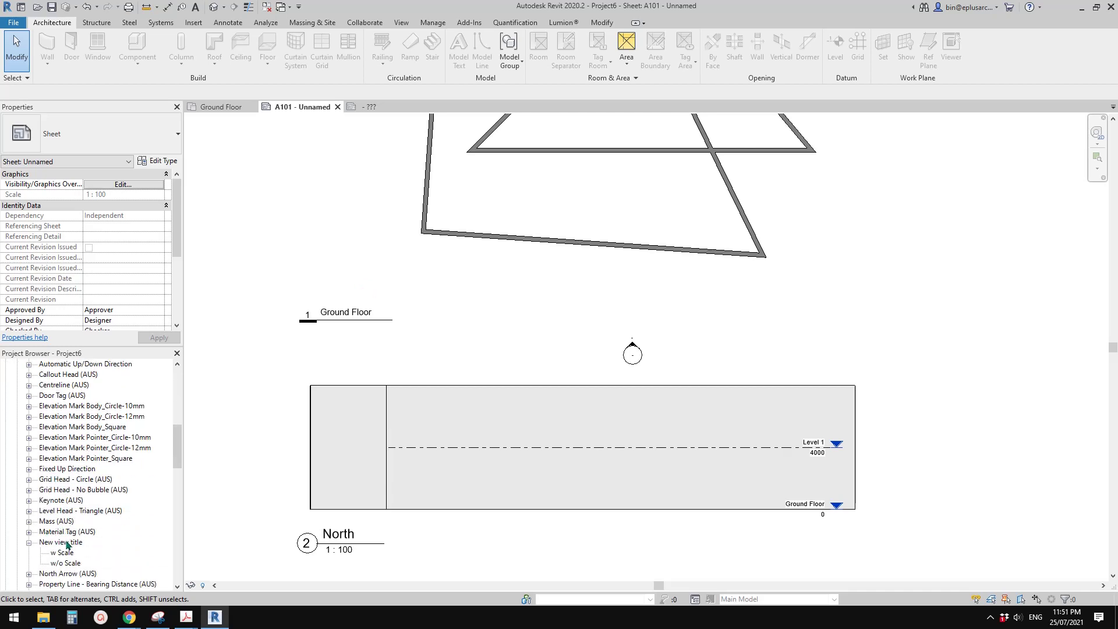
right_click(67, 544)
click(87, 451)
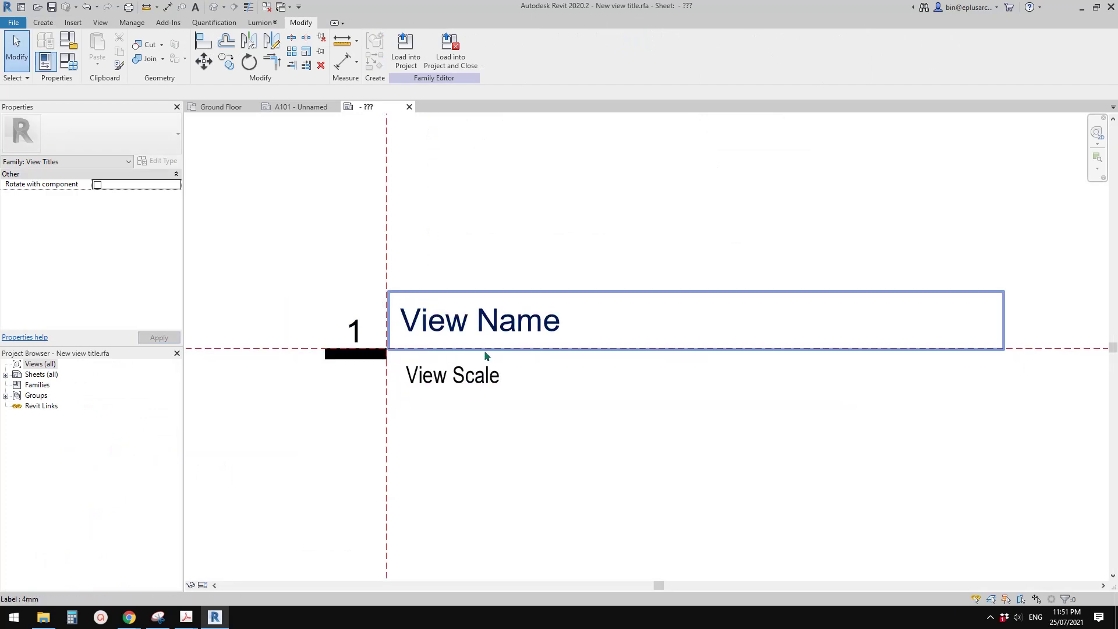
Step: Draw a View Titles line about 76 mm long along the horizontal reference plane, starting at the vertical reference plane beside the black bar
scroll(418, 353, down, 2)
click(449, 382)
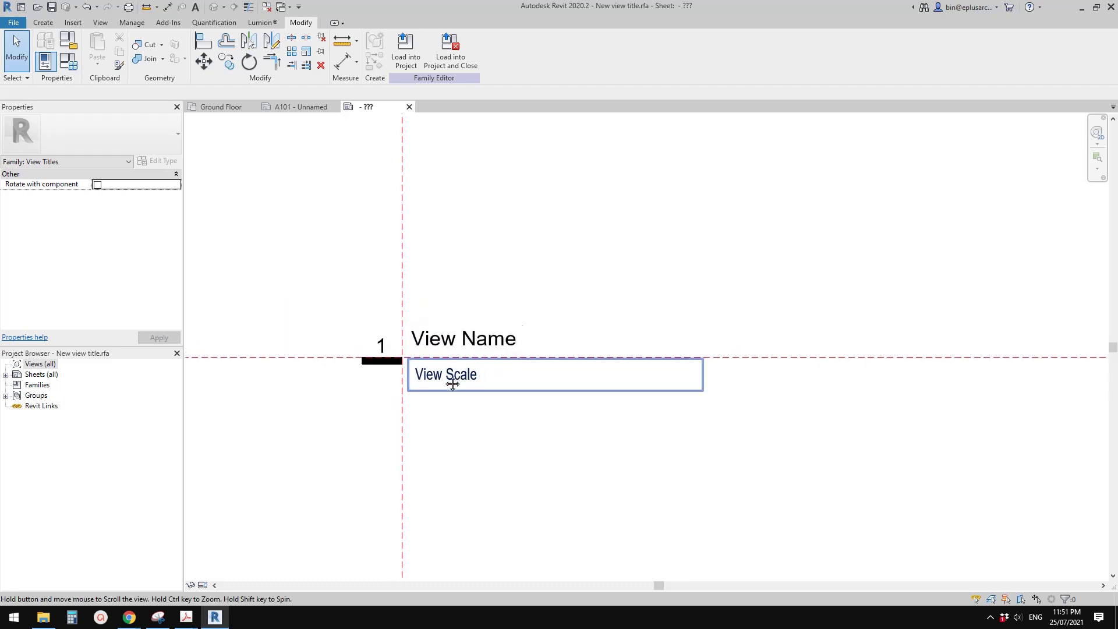
click(431, 284)
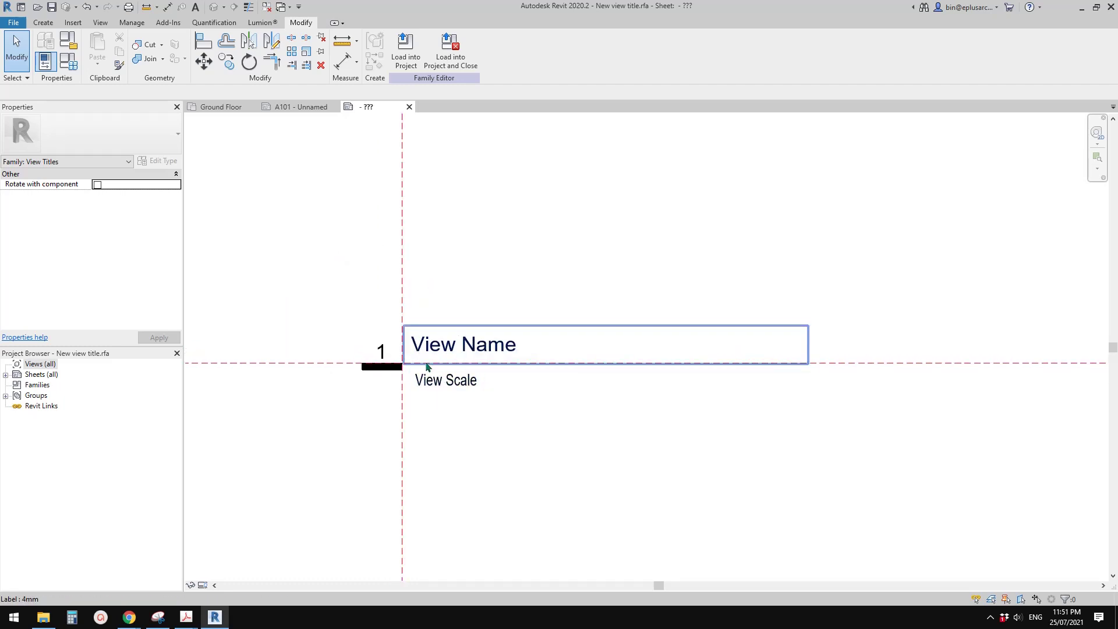
scroll(449, 359, up, 1)
middle_drag(448, 358, 355, 373)
click(45, 23)
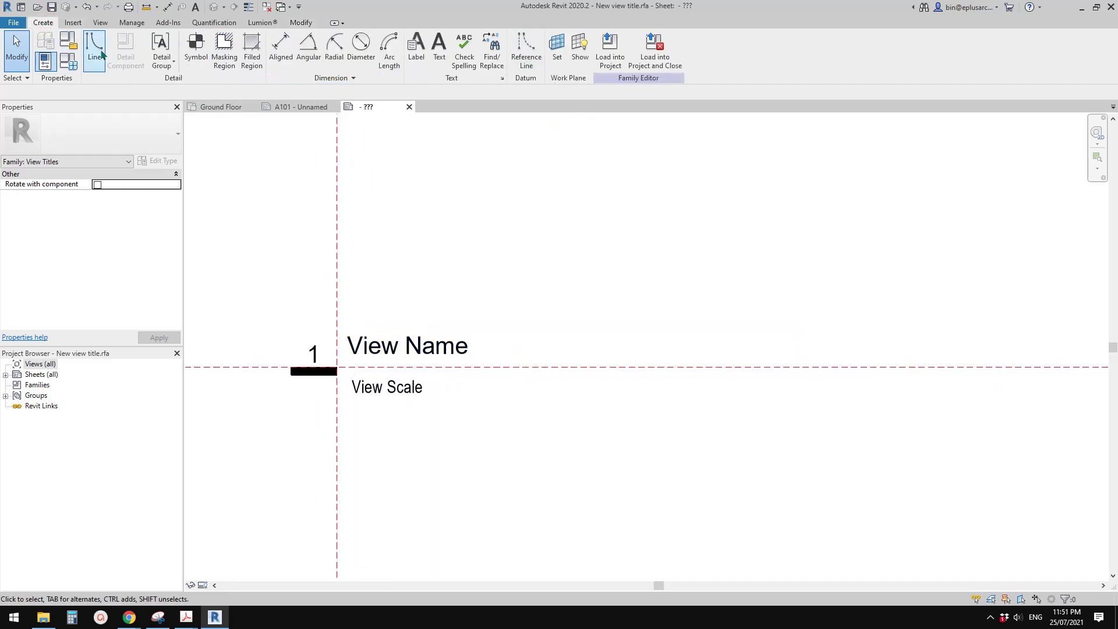
middle_drag(566, 266, 542, 270)
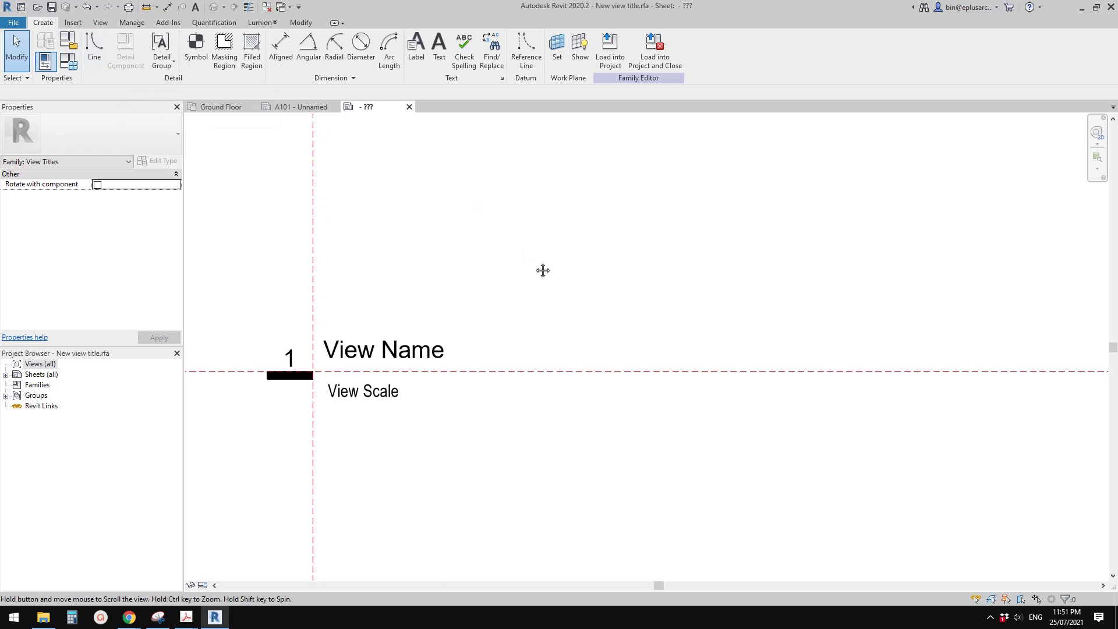
click(102, 58)
click(312, 370)
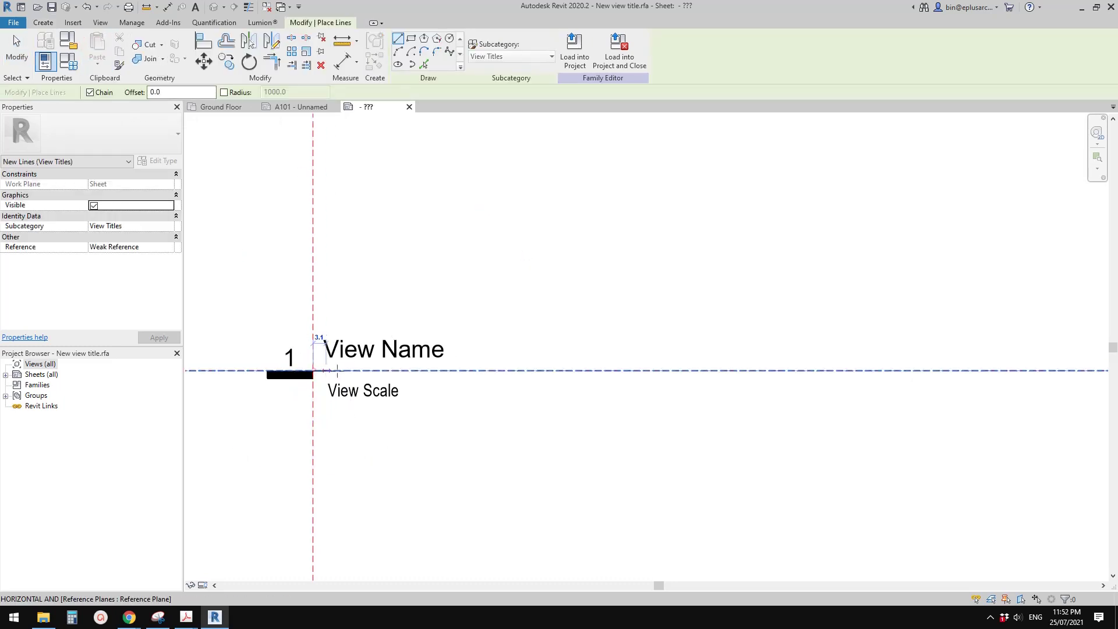
click(634, 371)
key(Escape)
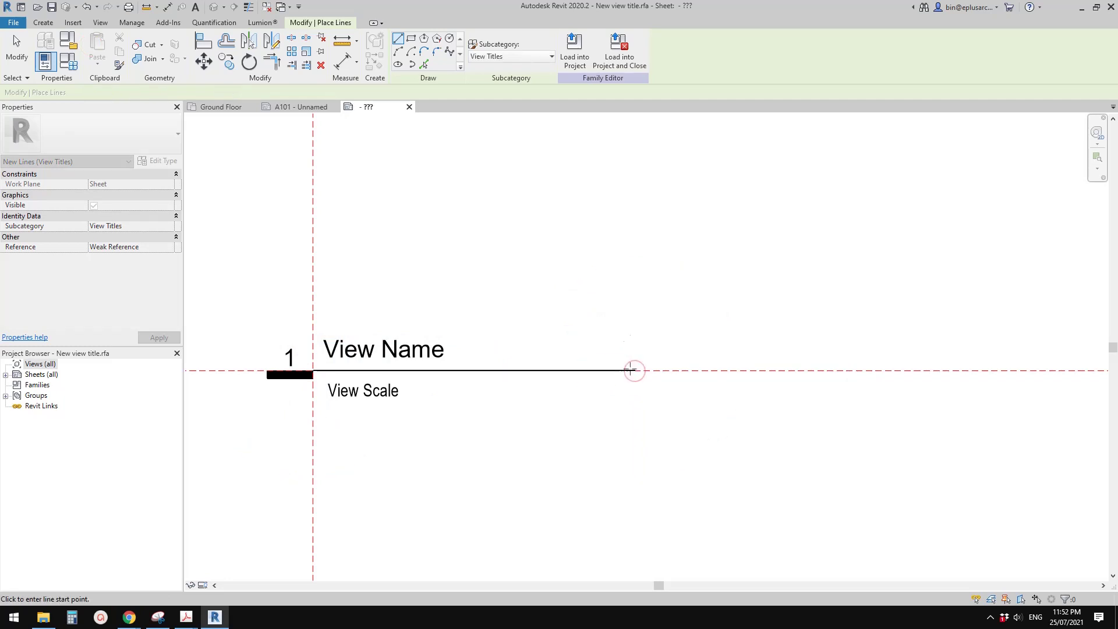
key(Escape)
middle_drag(627, 350, 615, 354)
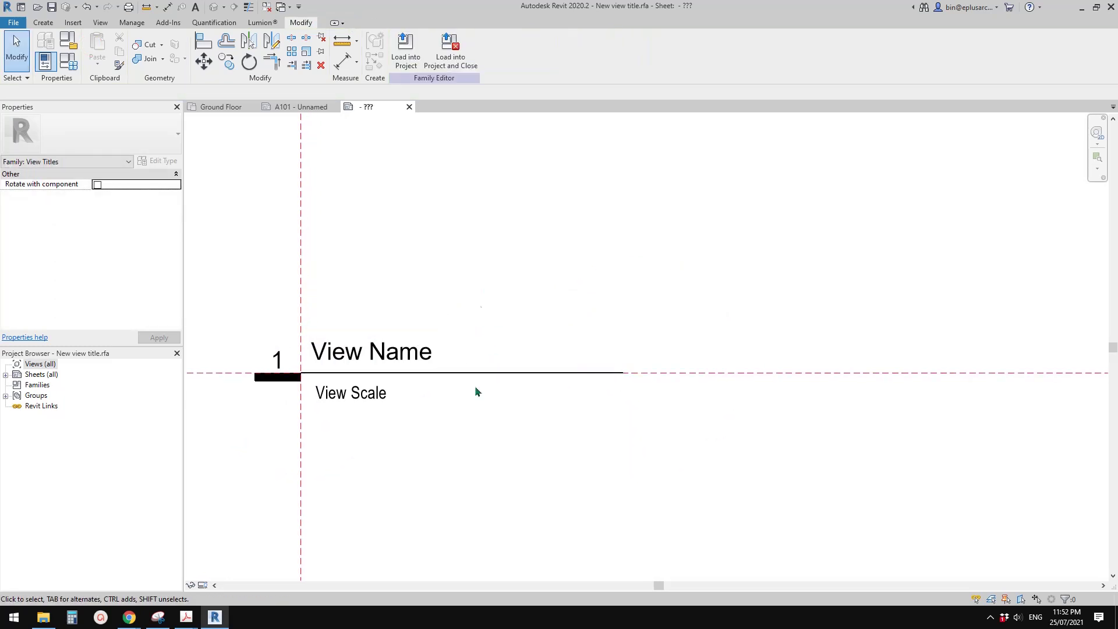
middle_drag(517, 356, 543, 363)
key(Escape)
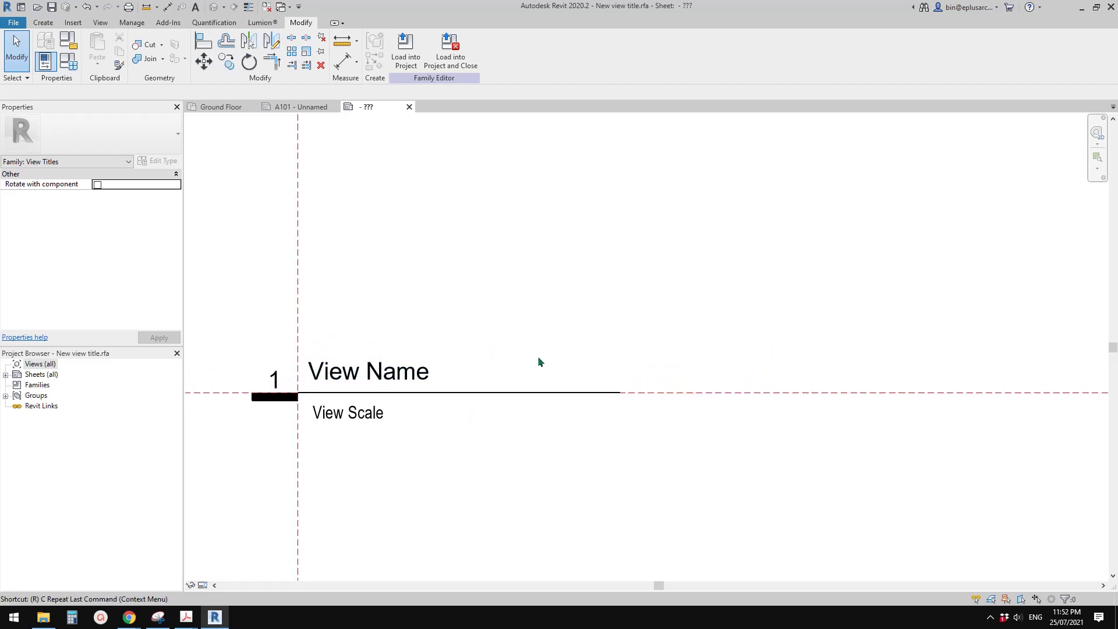
middle_drag(529, 312, 531, 327)
click(44, 22)
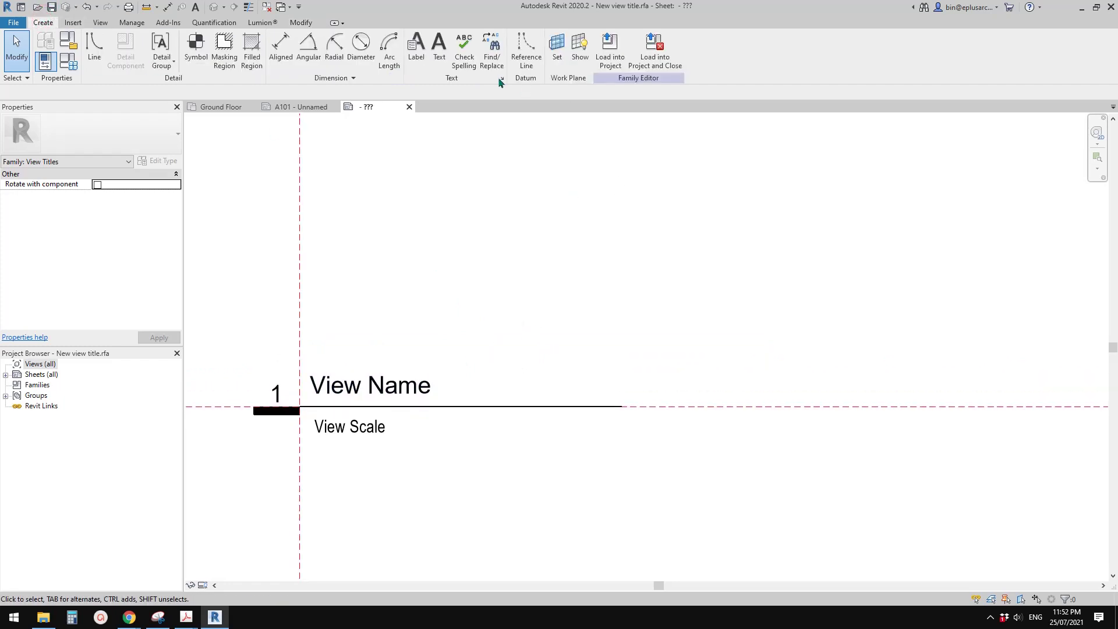
click(525, 49)
middle_drag(572, 287, 609, 293)
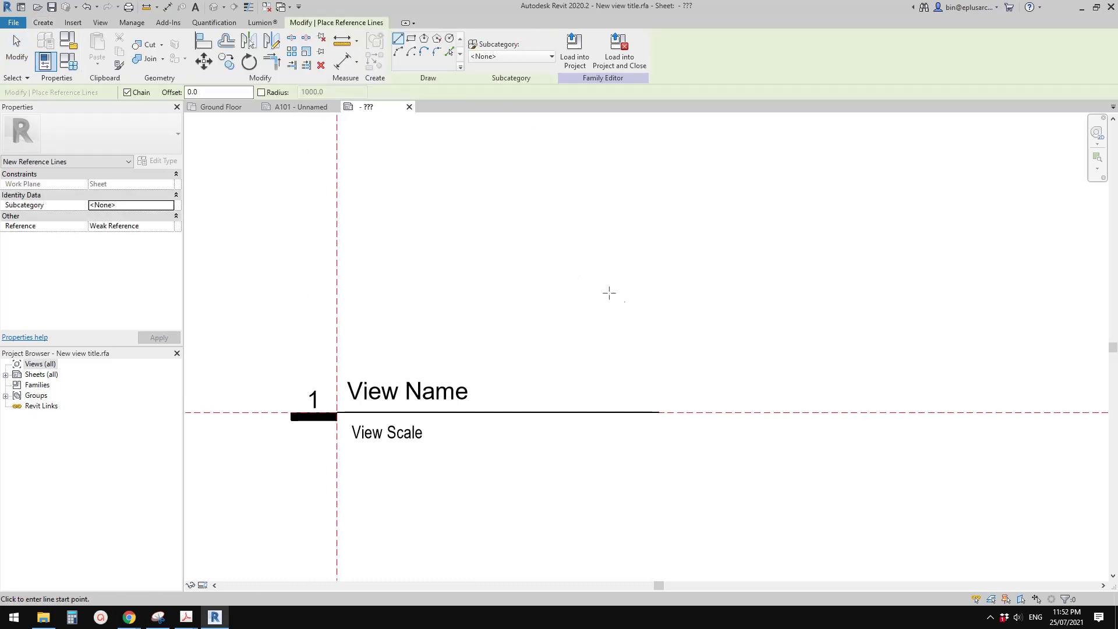
key(Escape)
Step: Dimension the new line from the vertical reference plane to its free end, placing the dimension above the View Name label
middle_drag(554, 357, 509, 351)
key(d)
key(i)
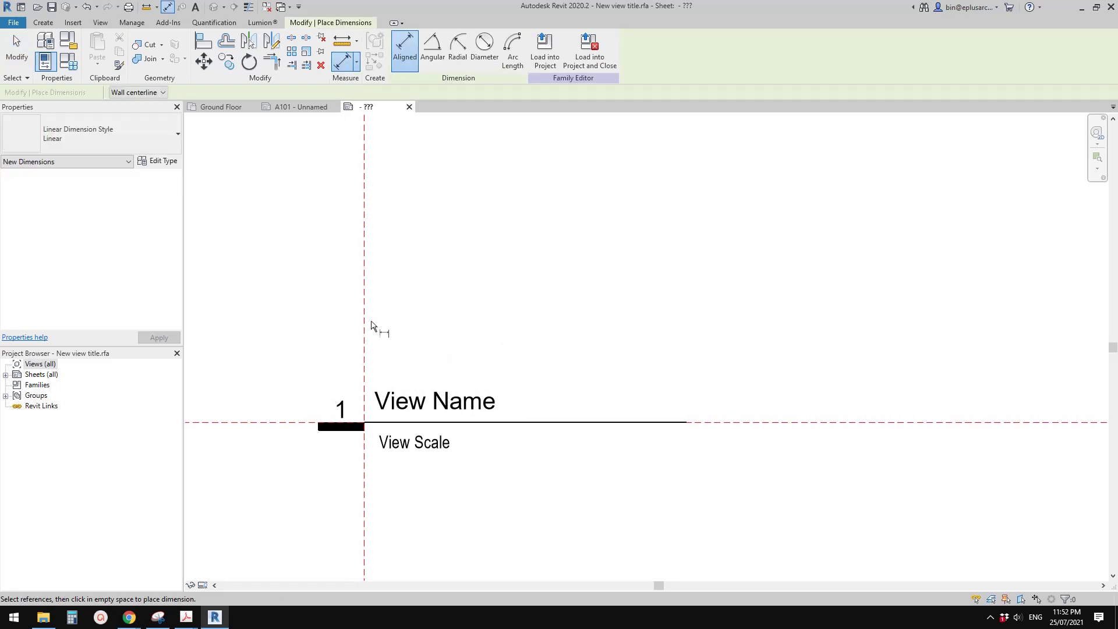
click(364, 321)
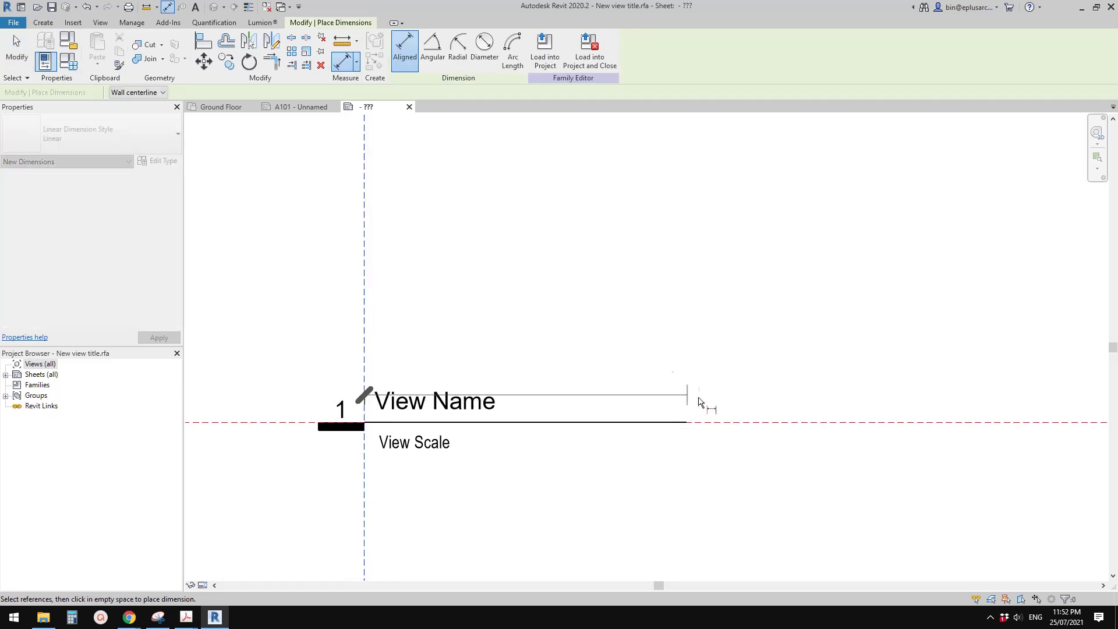
click(685, 425)
click(663, 349)
key(Escape)
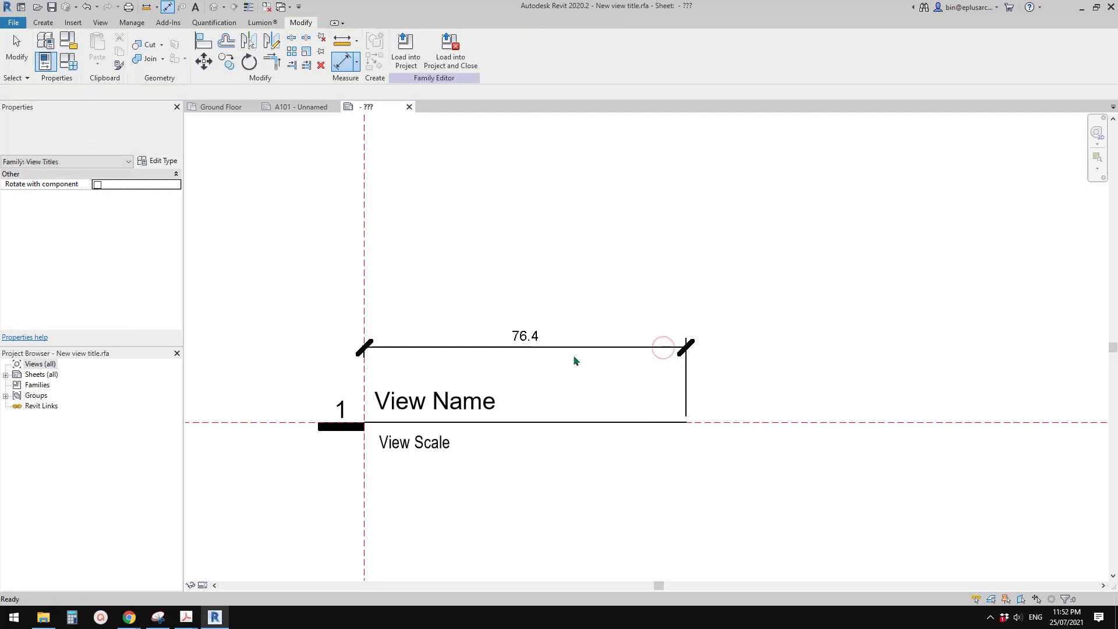
Step: Label the dimension with a new family type parameter named Line Length, grouped under Dimensions
click(574, 348)
click(515, 51)
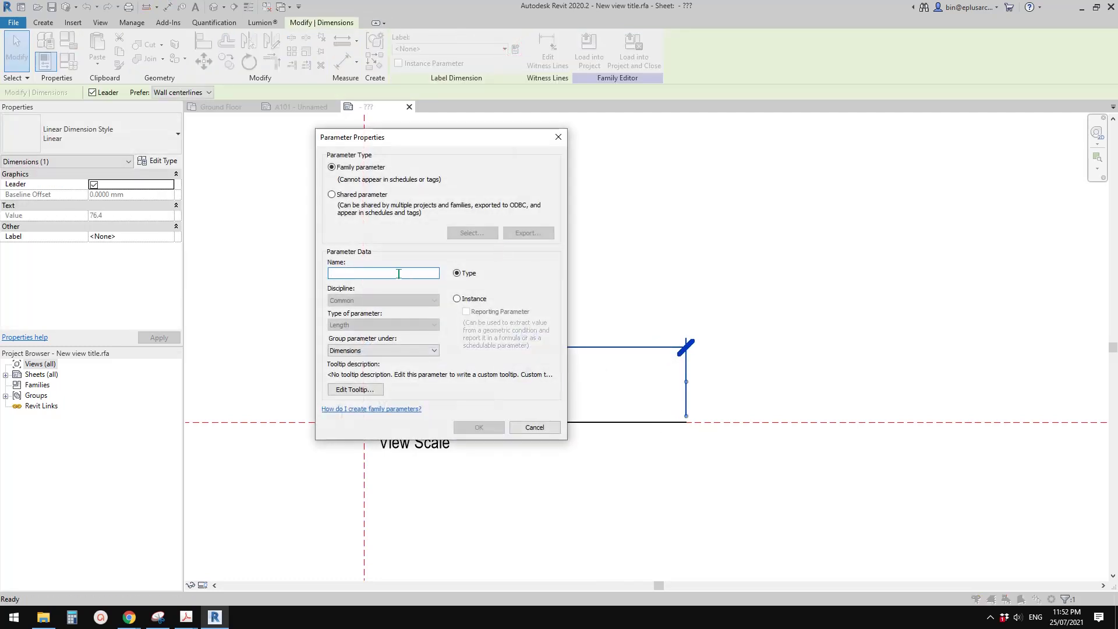
text(Line)
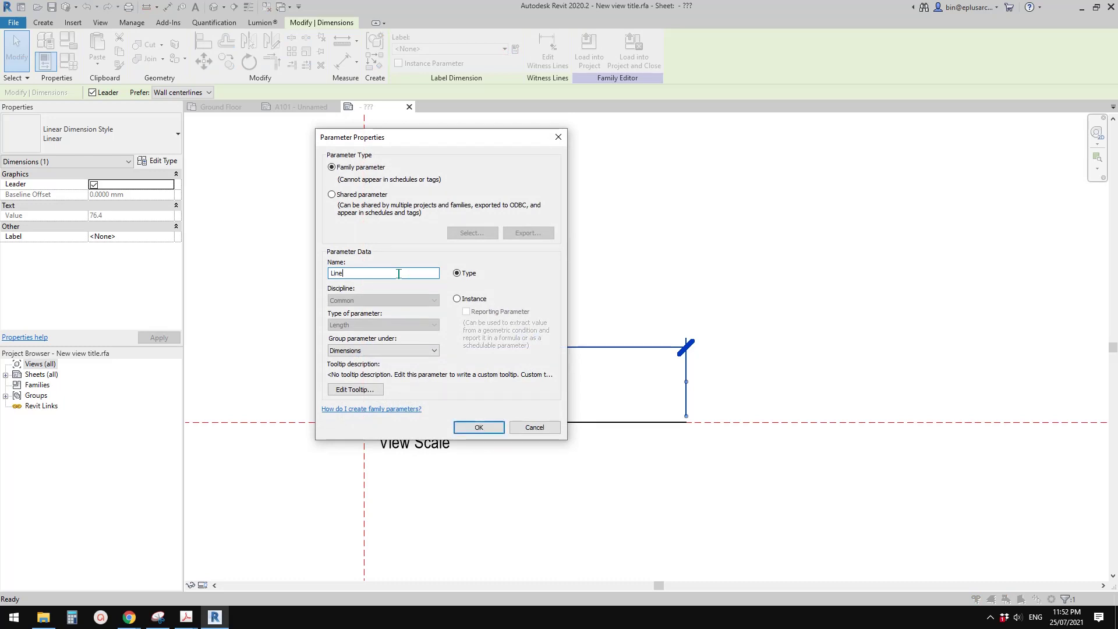
text(Line)
click(479, 426)
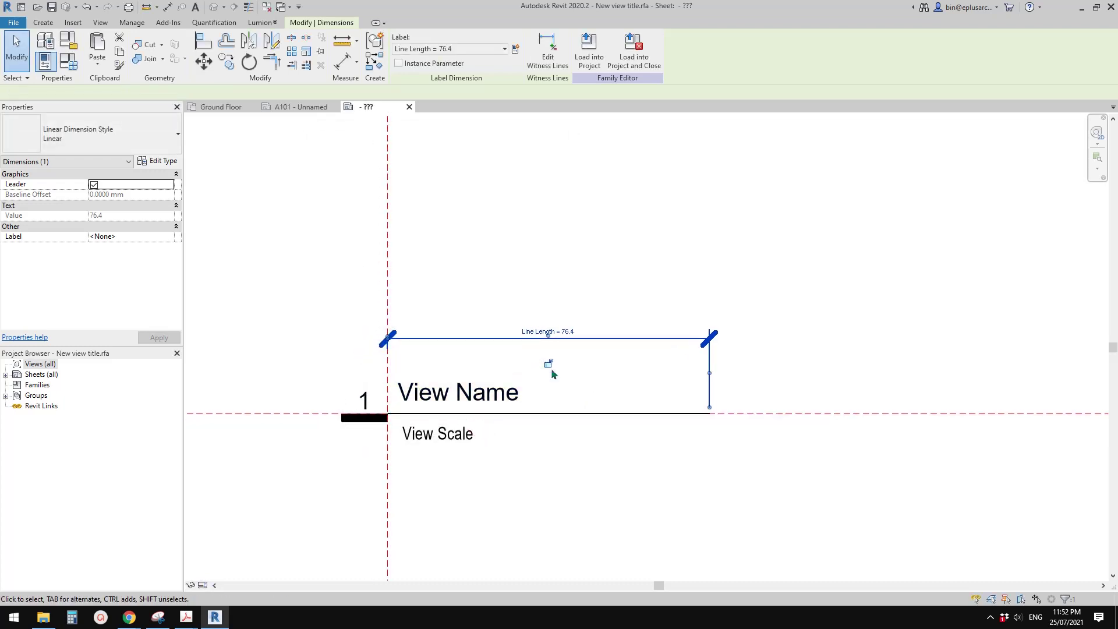
key(Escape)
Step: Set the Line Length parameter to 50 in the family types and apply it to the title line
click(69, 61)
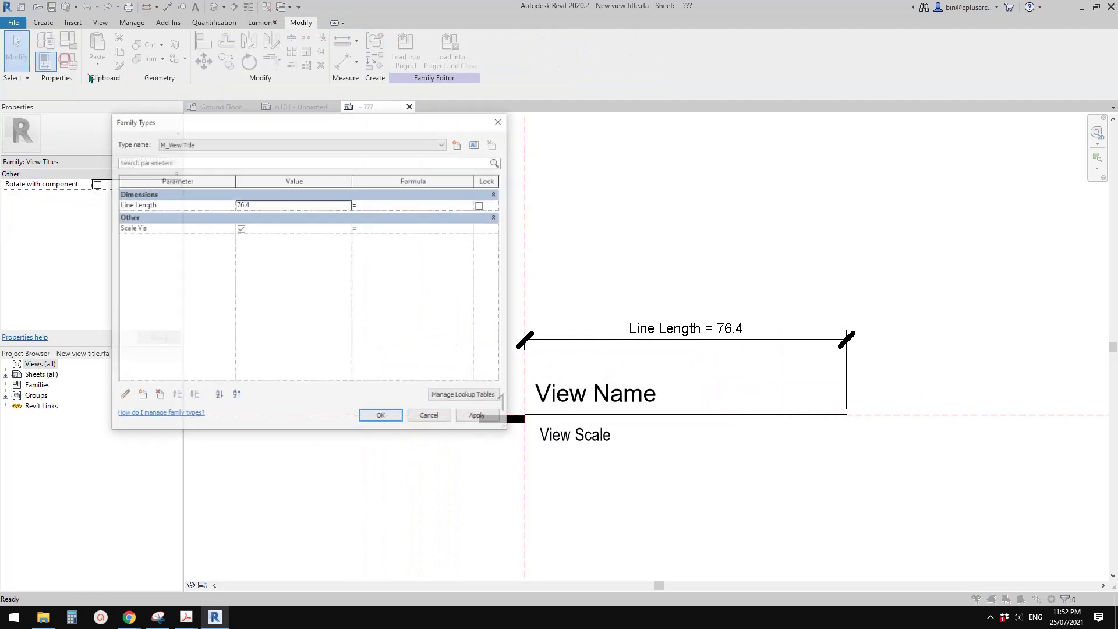
click(273, 205)
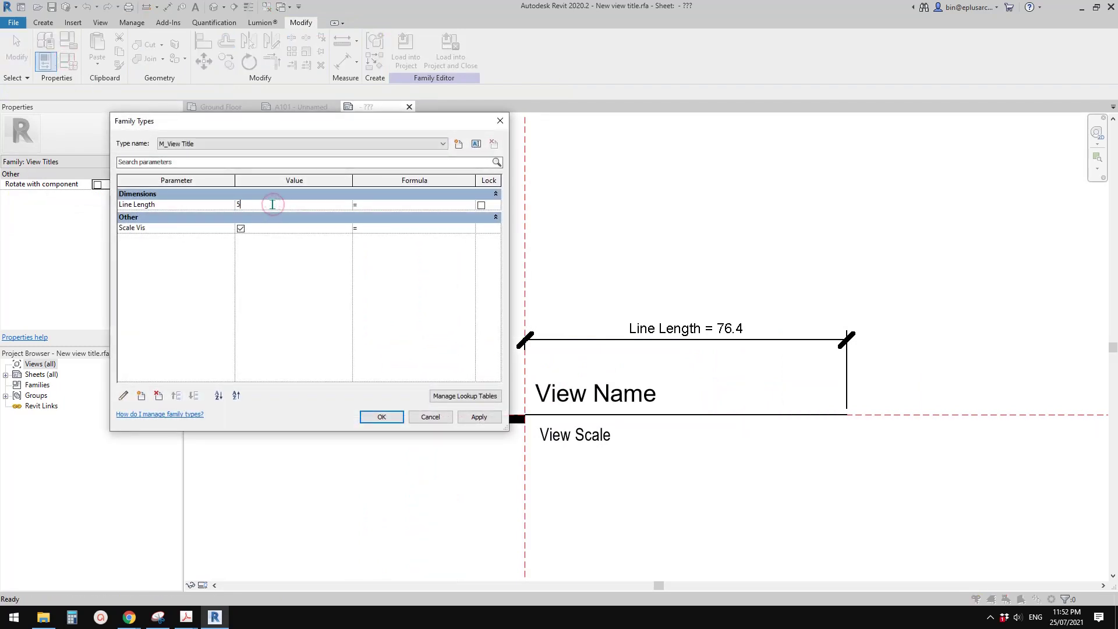
click(486, 418)
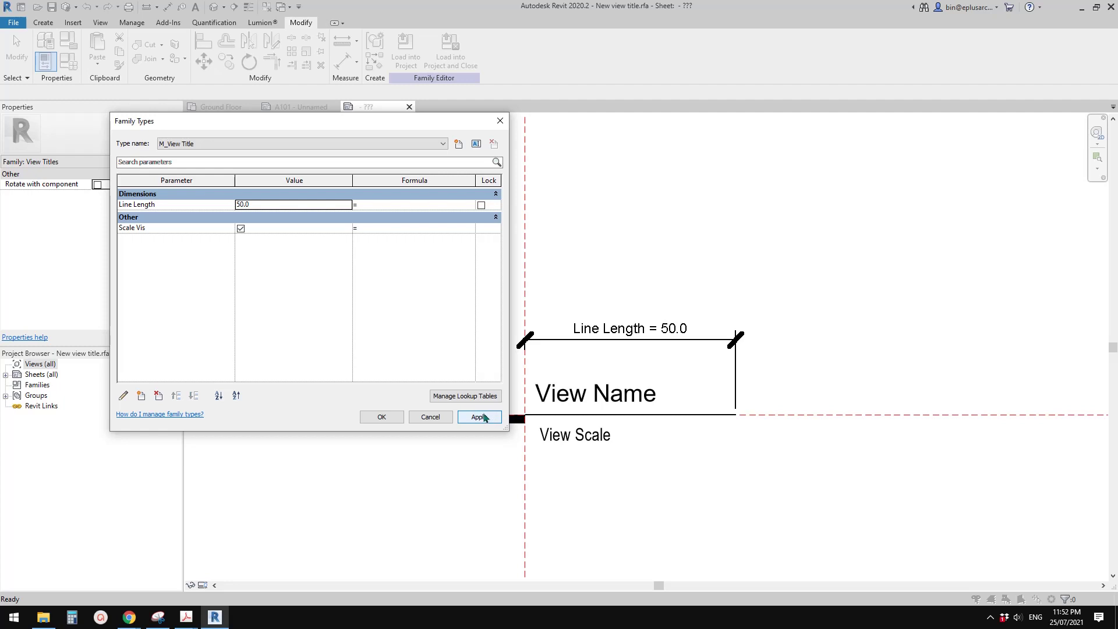
click(382, 418)
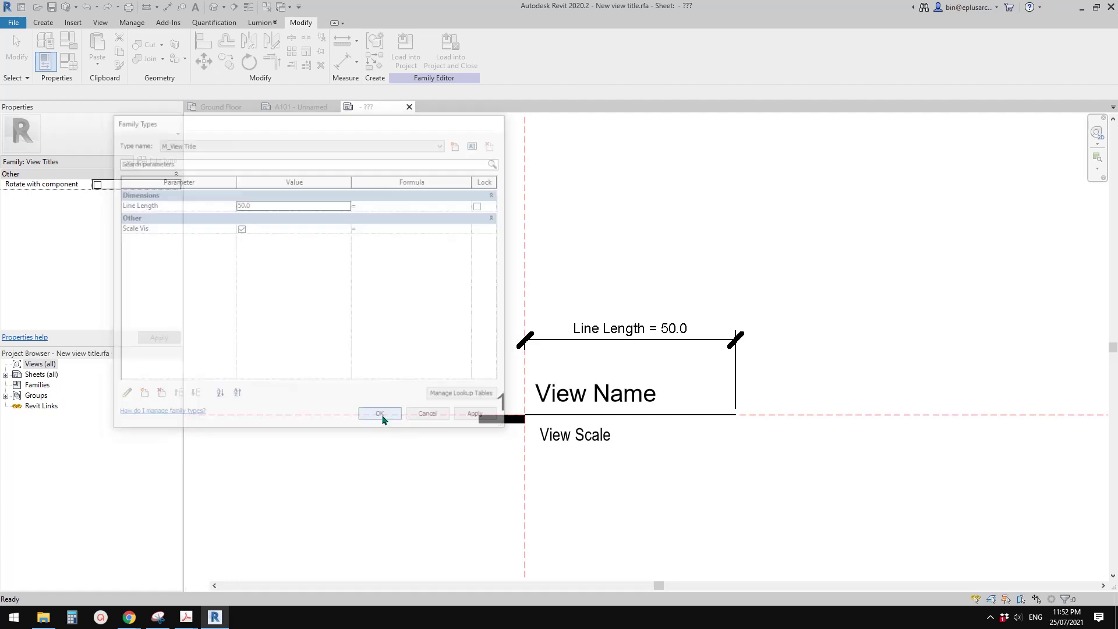
scroll(508, 343, up, 2)
middle_drag(574, 361, 565, 361)
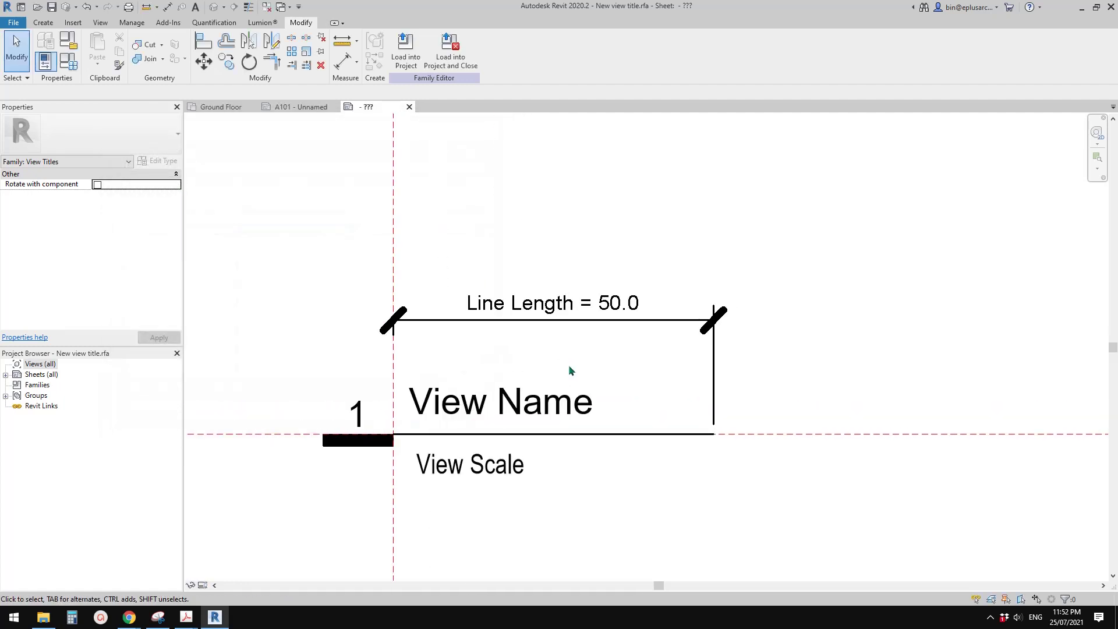
click(656, 436)
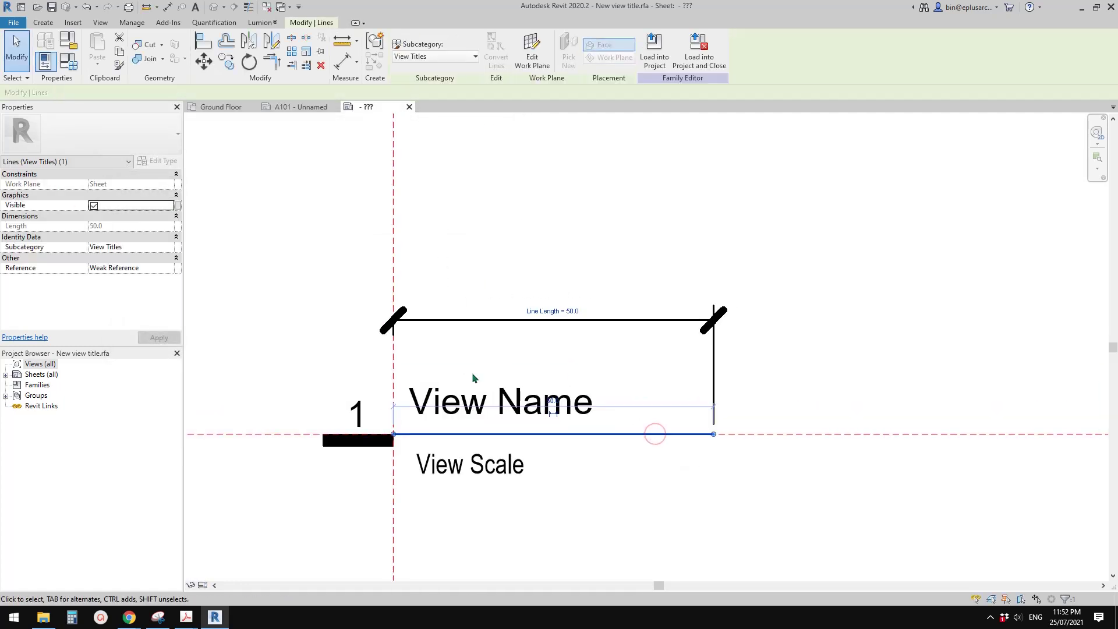
middle_drag(311, 338, 344, 347)
key(Escape)
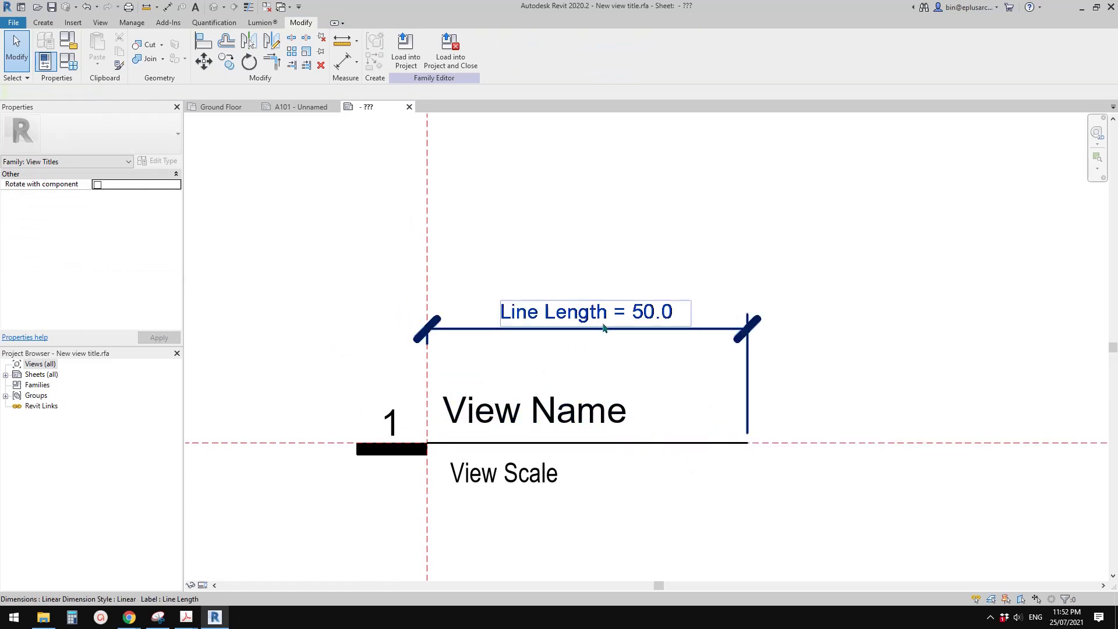
middle_drag(603, 326, 614, 324)
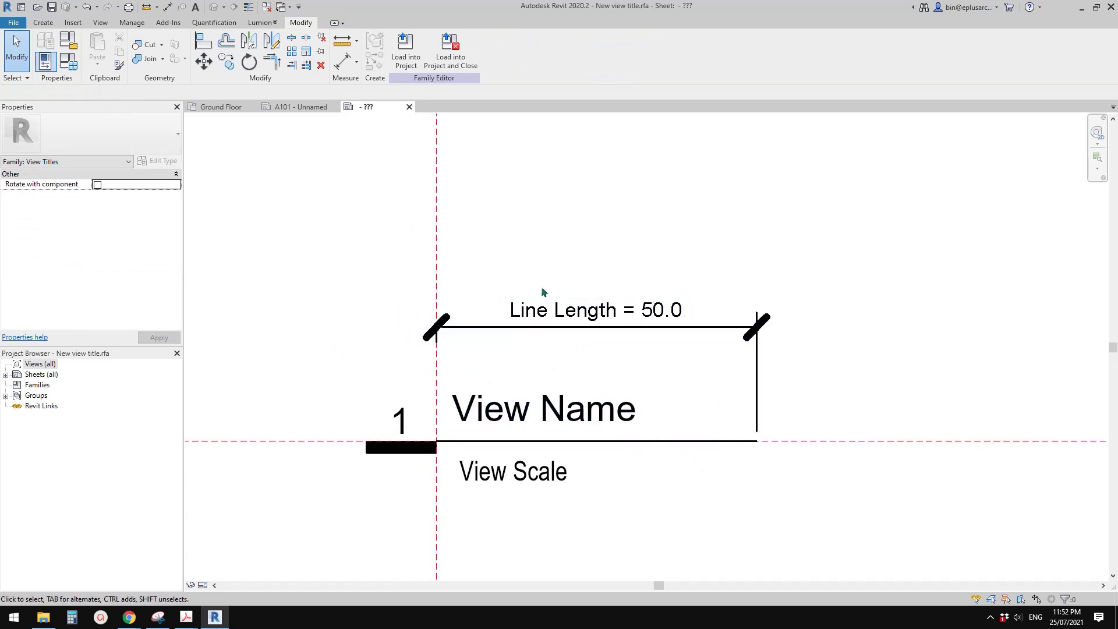
middle_drag(546, 305, 568, 304)
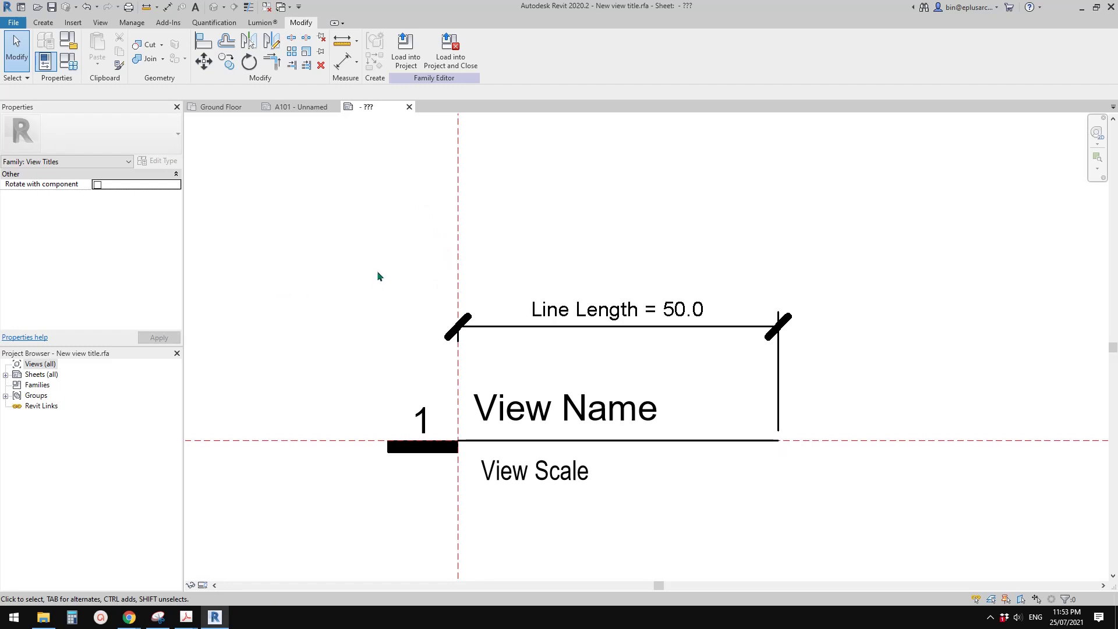
middle_drag(389, 255, 391, 268)
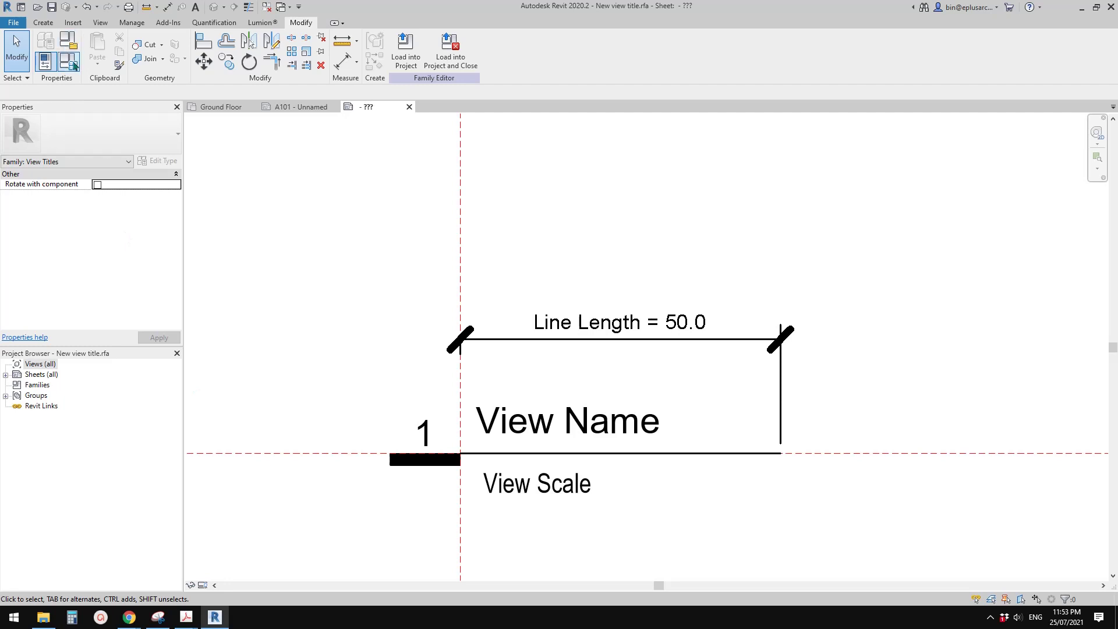
Step: Review the family's type list and its Line Length and Scale Vis parameters
click(69, 39)
key(Escape)
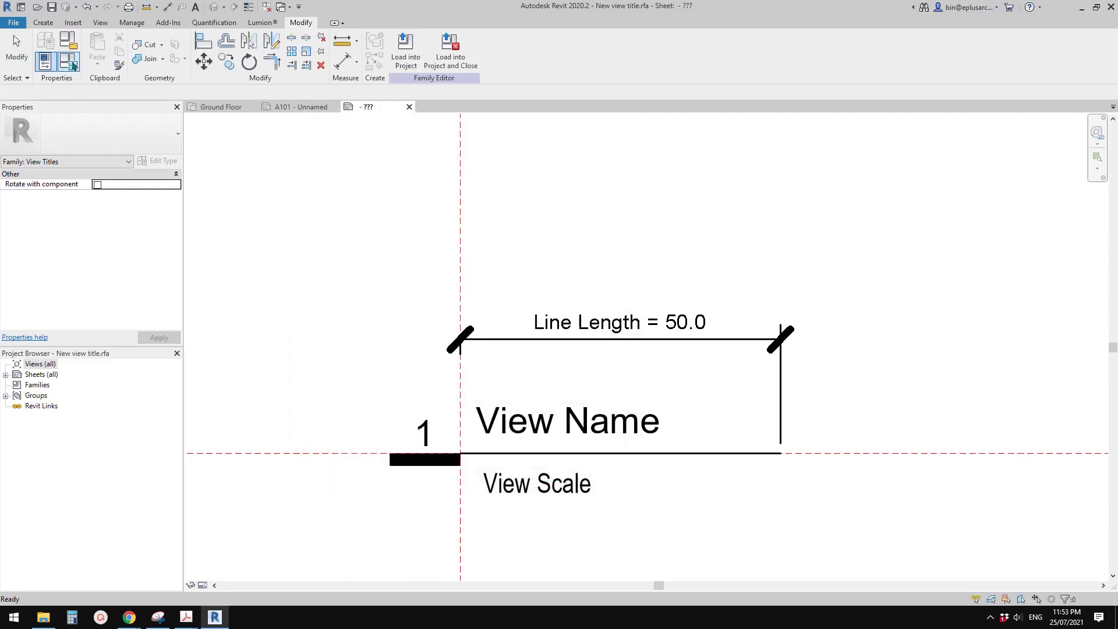
click(70, 61)
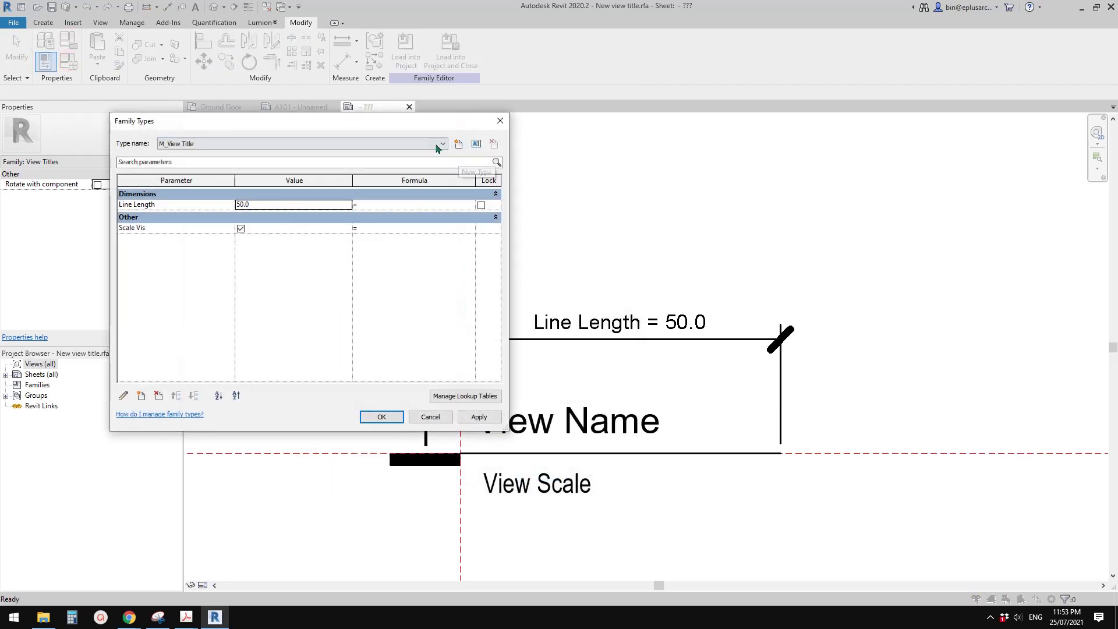
click(413, 145)
click(409, 144)
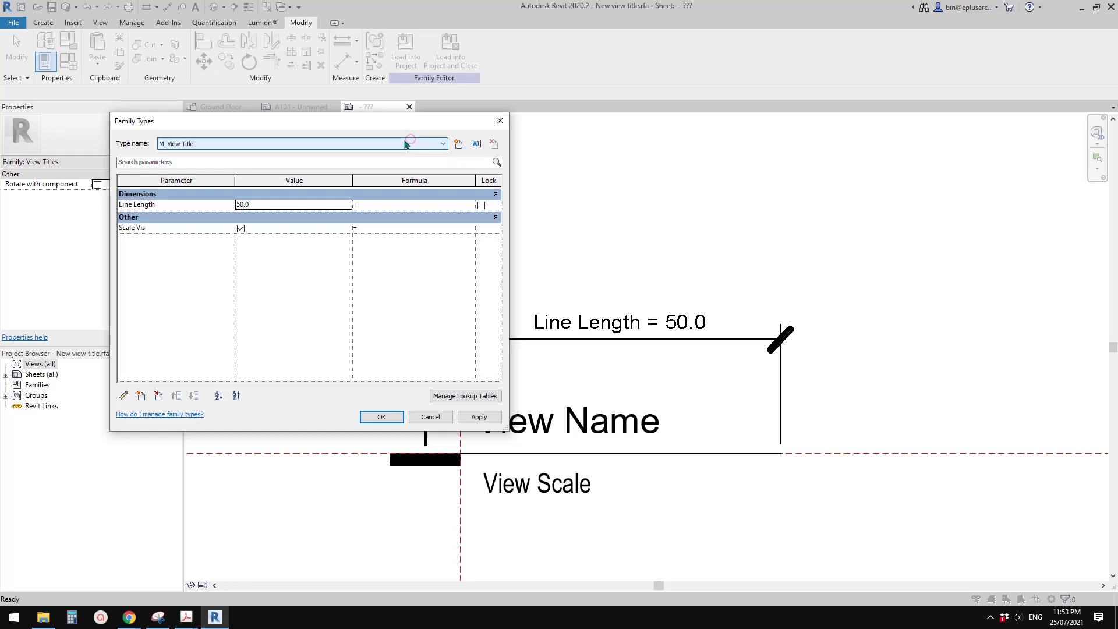
click(405, 144)
click(406, 141)
click(277, 141)
click(199, 155)
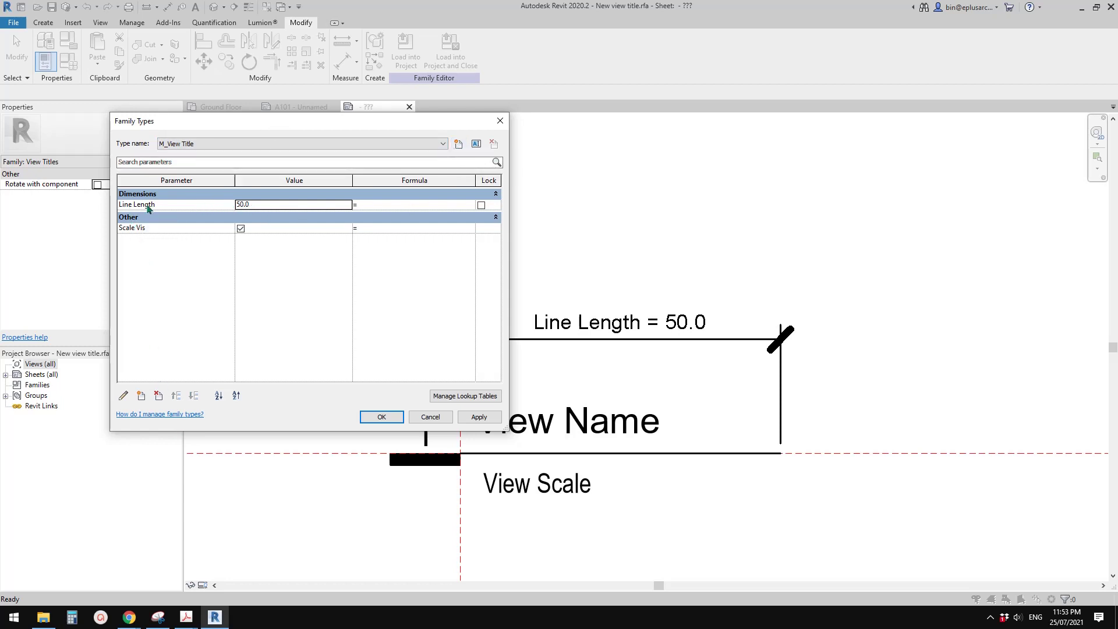
click(381, 416)
Step: Load the updated New view title family into the project, overwriting the existing version without its parameter values
middle_drag(503, 304, 536, 317)
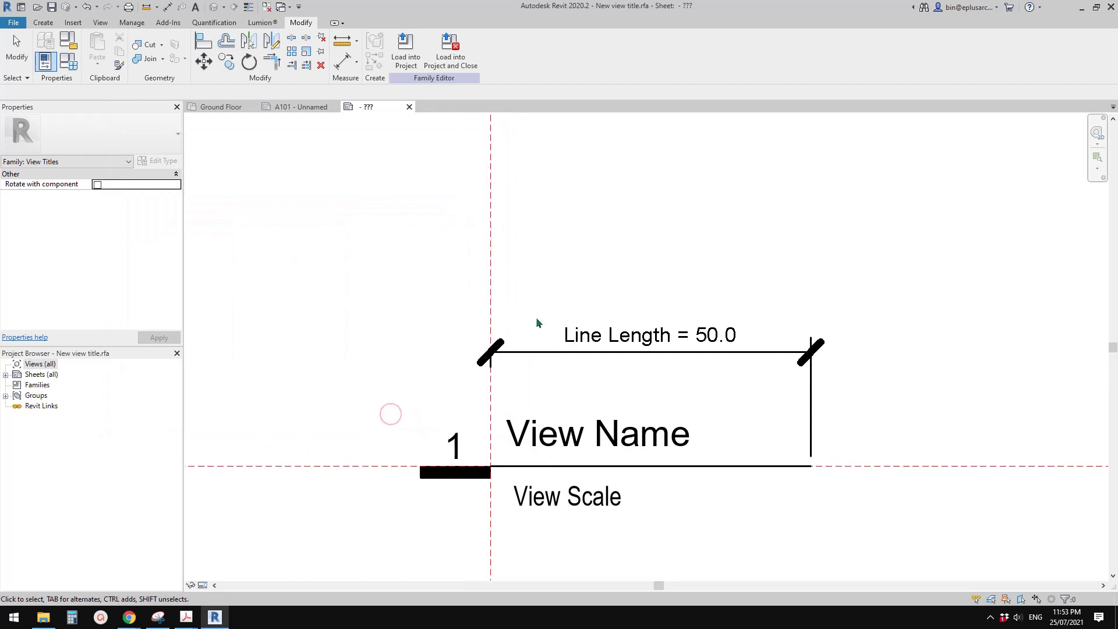
mouse_move(567, 267)
middle_down()
mouse_move(556, 275)
mouse_move(574, 276)
middle_up()
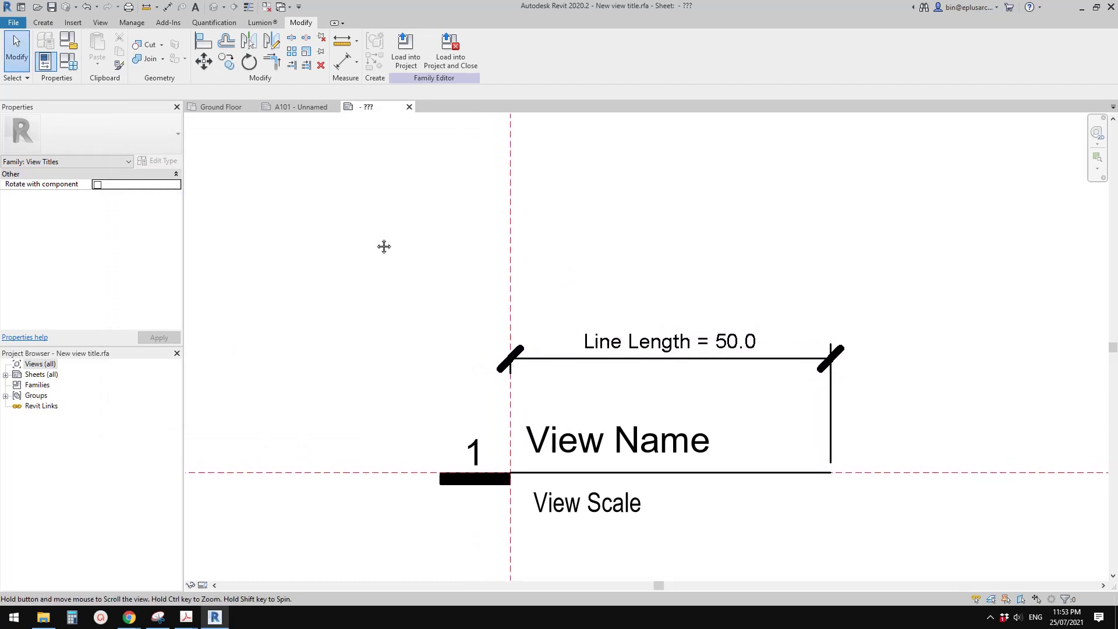
mouse_move(356, 250)
middle_down()
mouse_move(410, 245)
mouse_move(406, 220)
mouse_move(450, 209)
middle_up()
click(406, 50)
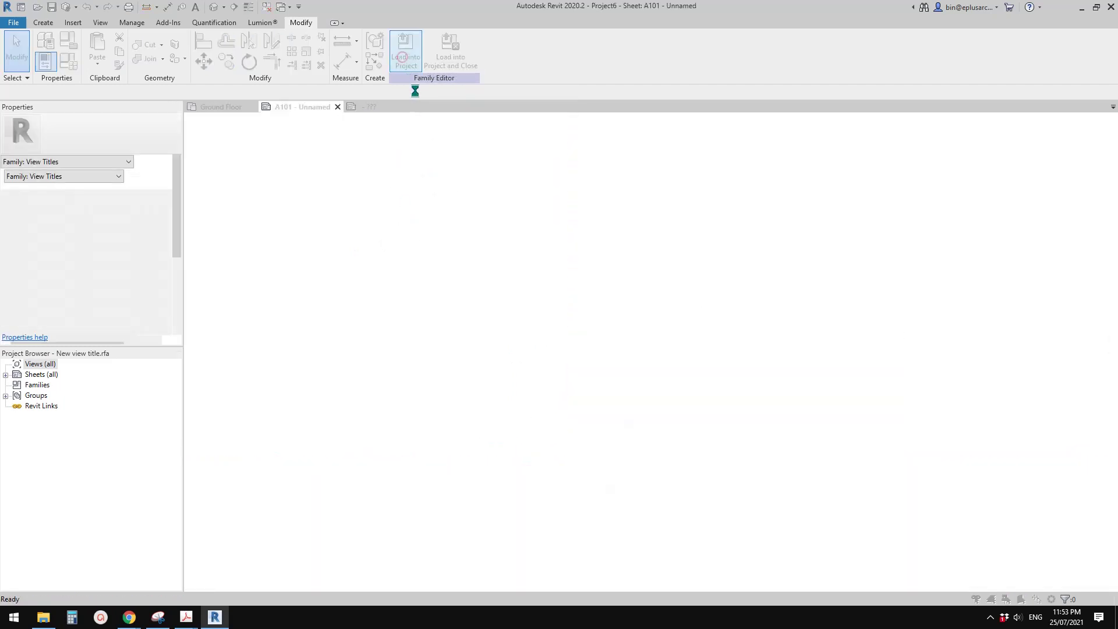
click(530, 274)
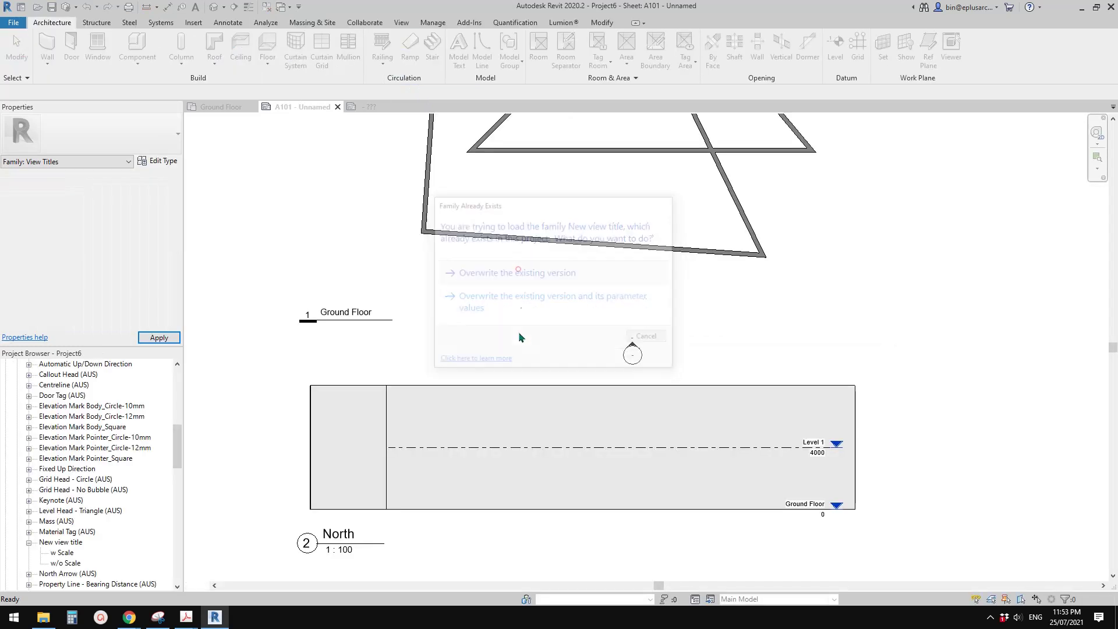
middle_drag(519, 328, 599, 321)
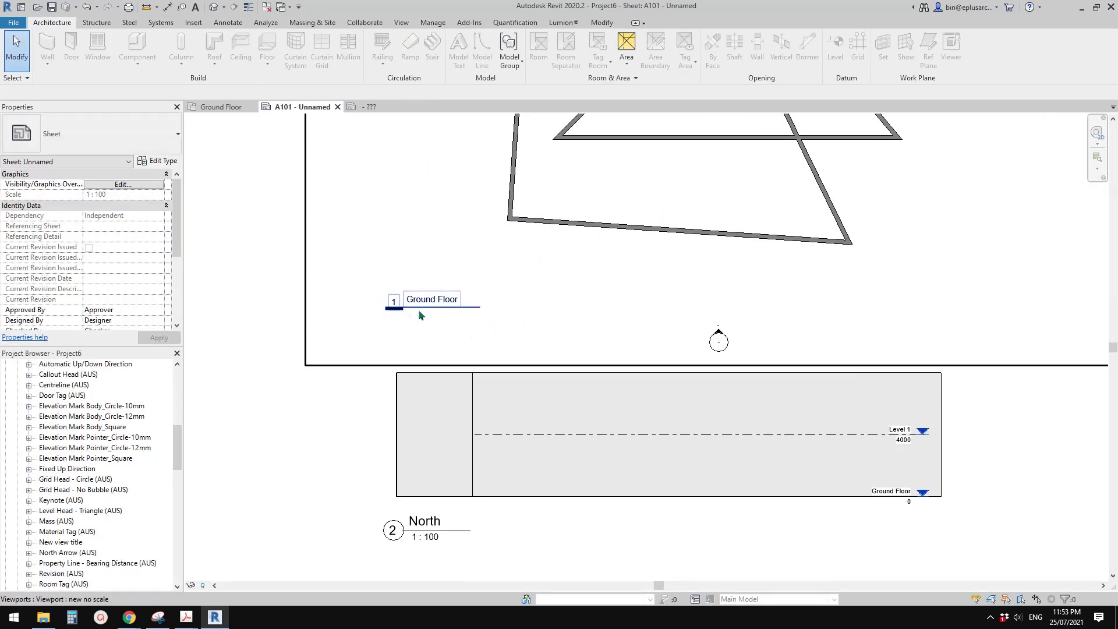
Step: Turn off Show Extension Line in the new no scale viewport type used by the Ground Floor viewport
scroll(415, 306, up, 2)
scroll(456, 320, up, 1)
mouse_move(446, 326)
middle_down()
mouse_move(471, 334)
mouse_move(461, 336)
middle_up()
scroll(455, 327, down, 1)
click(418, 328)
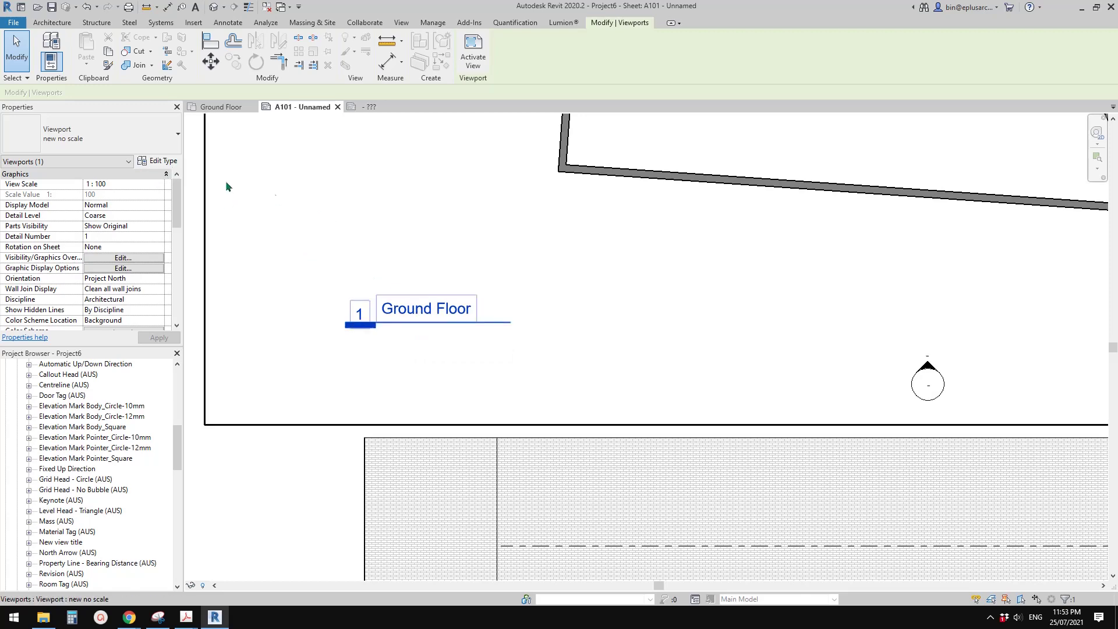
click(158, 161)
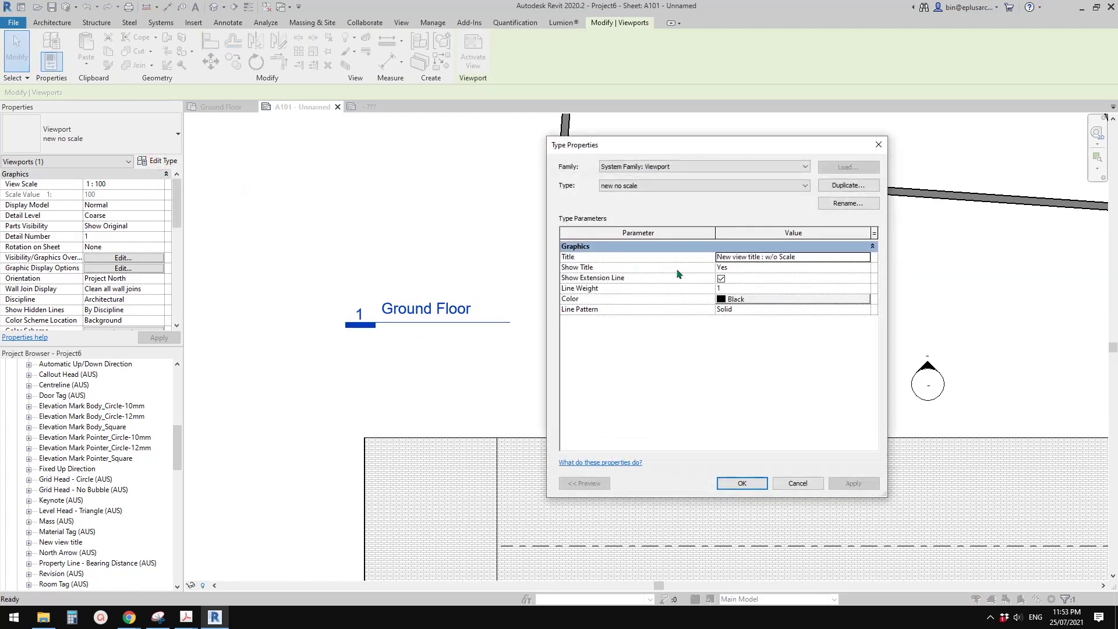
drag(722, 142, 677, 146)
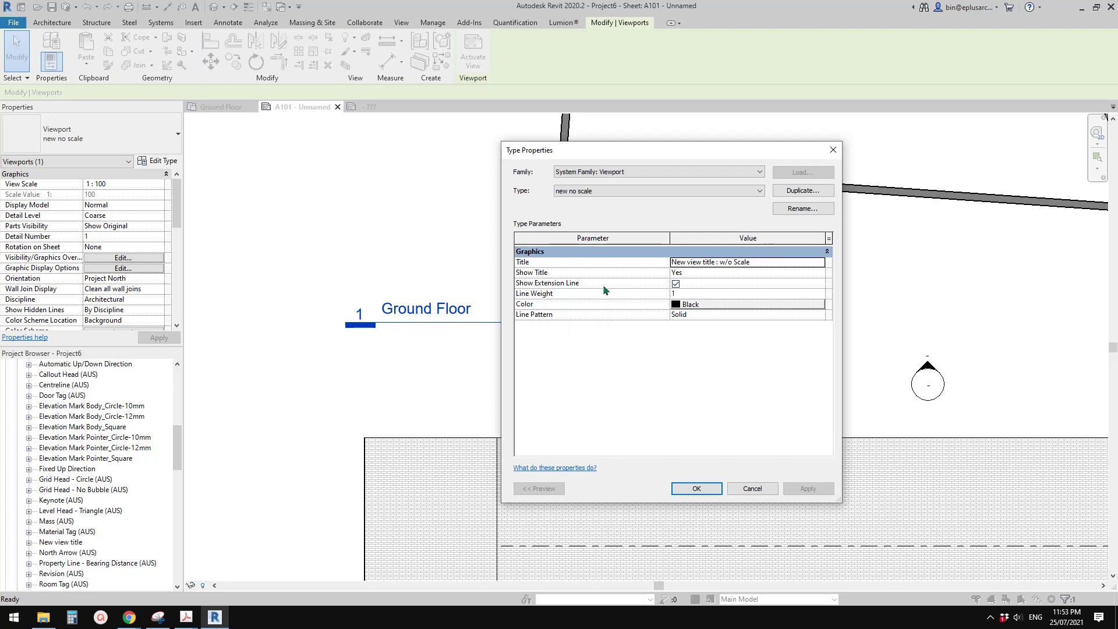
click(677, 284)
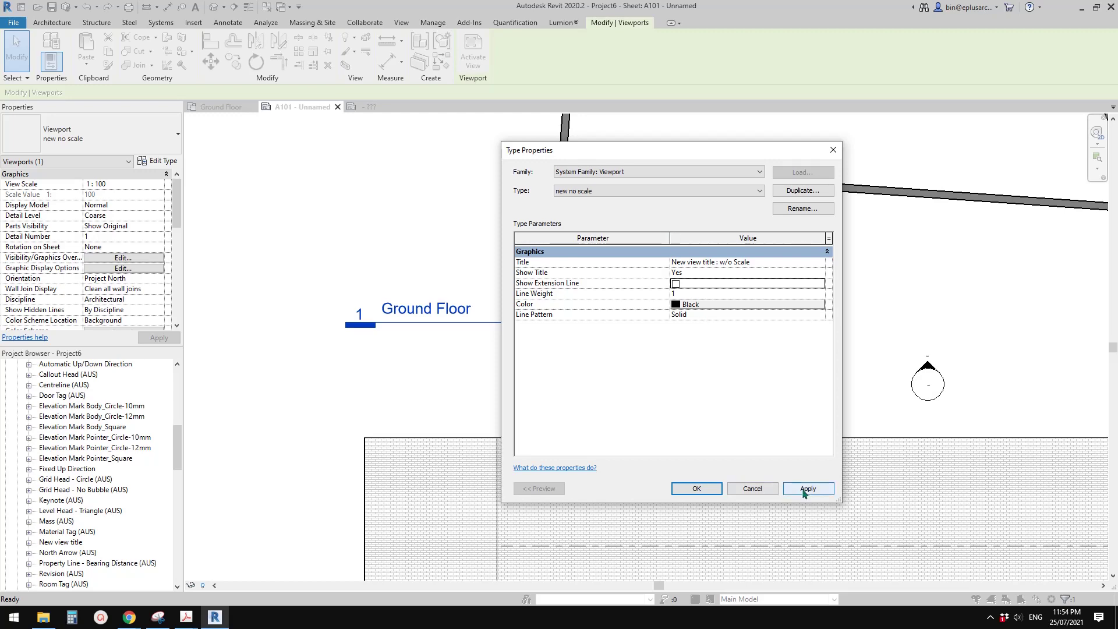
click(805, 492)
click(704, 491)
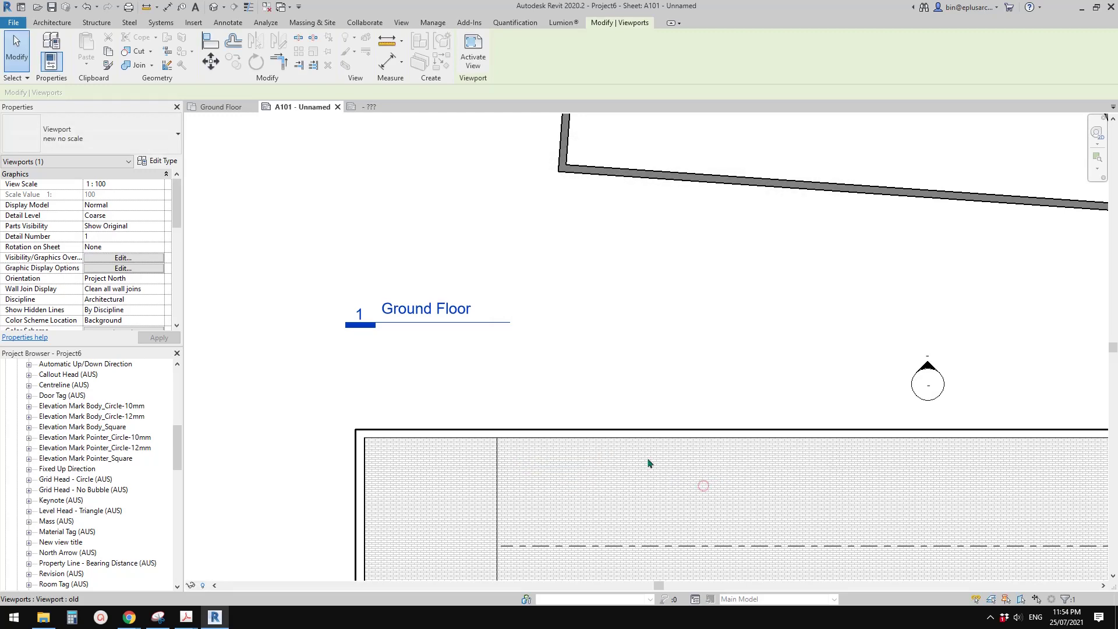
Step: Check the length of the Ground Floor title line with a horizontal detail line traced along it
middle_drag(527, 395, 594, 401)
key(Escape)
click(440, 341)
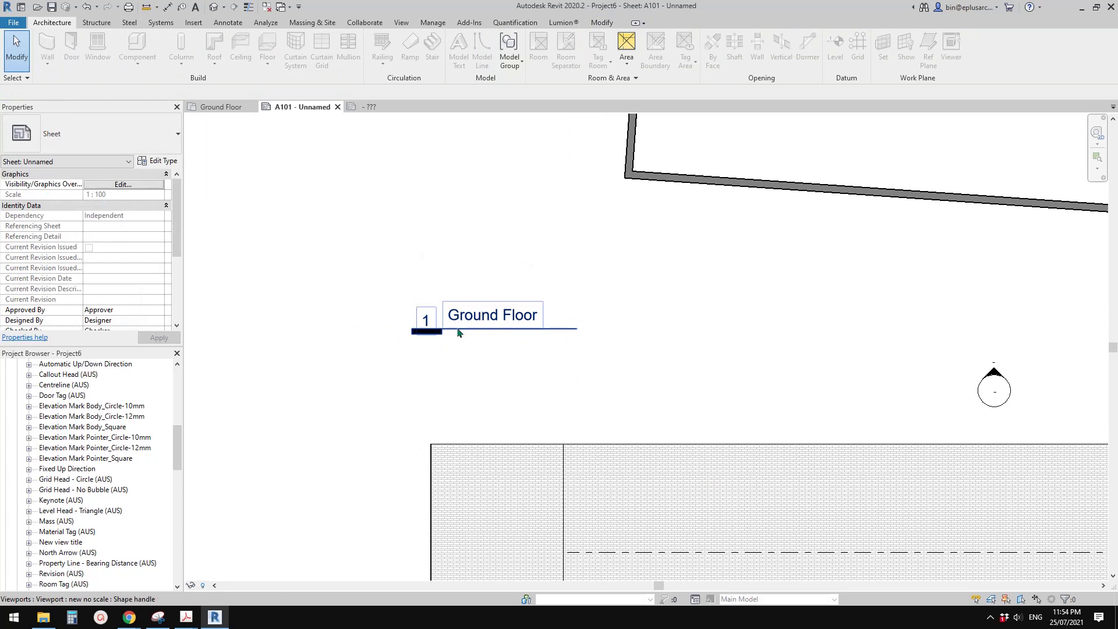
scroll(459, 334, up, 1)
scroll(459, 357, up, 2)
key(l)
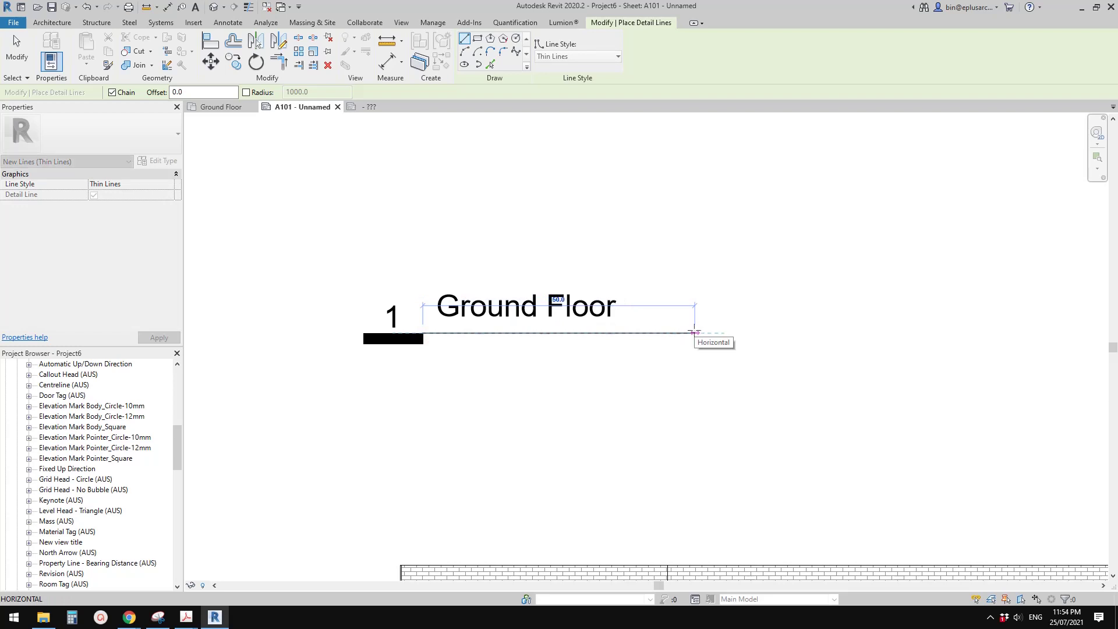
click(682, 333)
key(Escape)
key(Escape)
scroll(490, 396, down, 3)
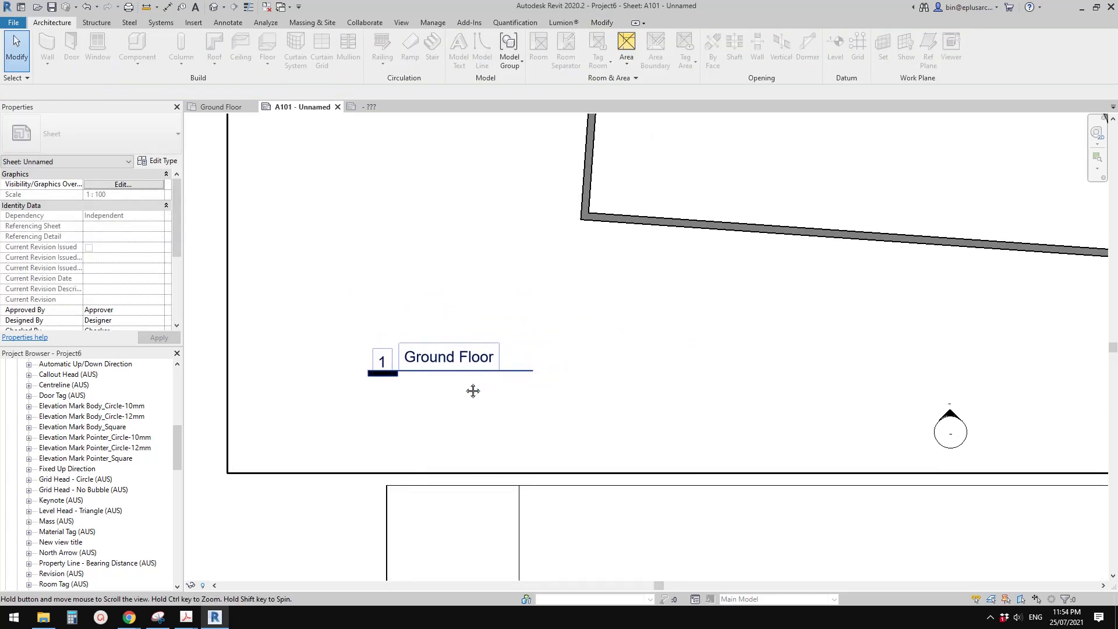
Step: Change the North elevation viewport on the sheet to the new no scale type
click(415, 356)
scroll(392, 361, down, 4)
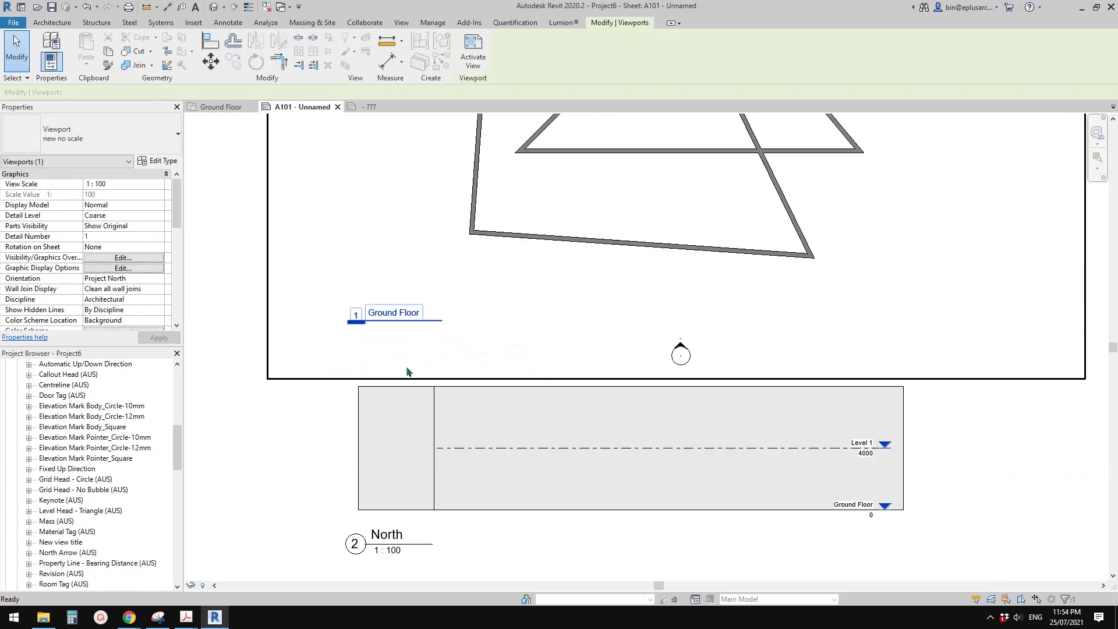
middle_drag(393, 362, 368, 308)
scroll(386, 367, down, 1)
key(Escape)
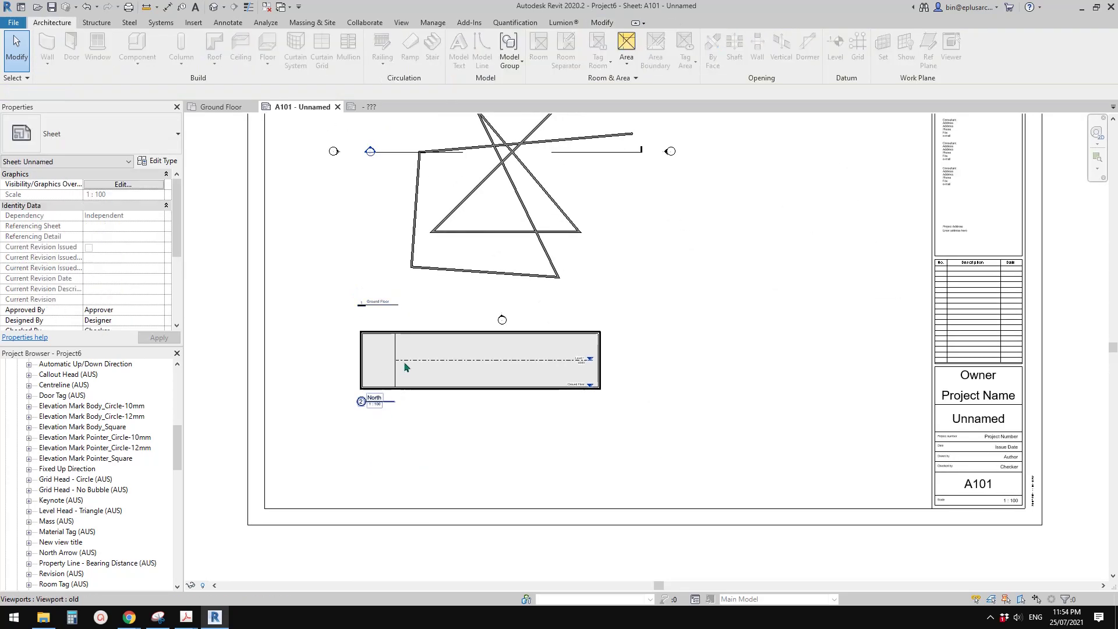
click(404, 362)
scroll(385, 368, up, 1)
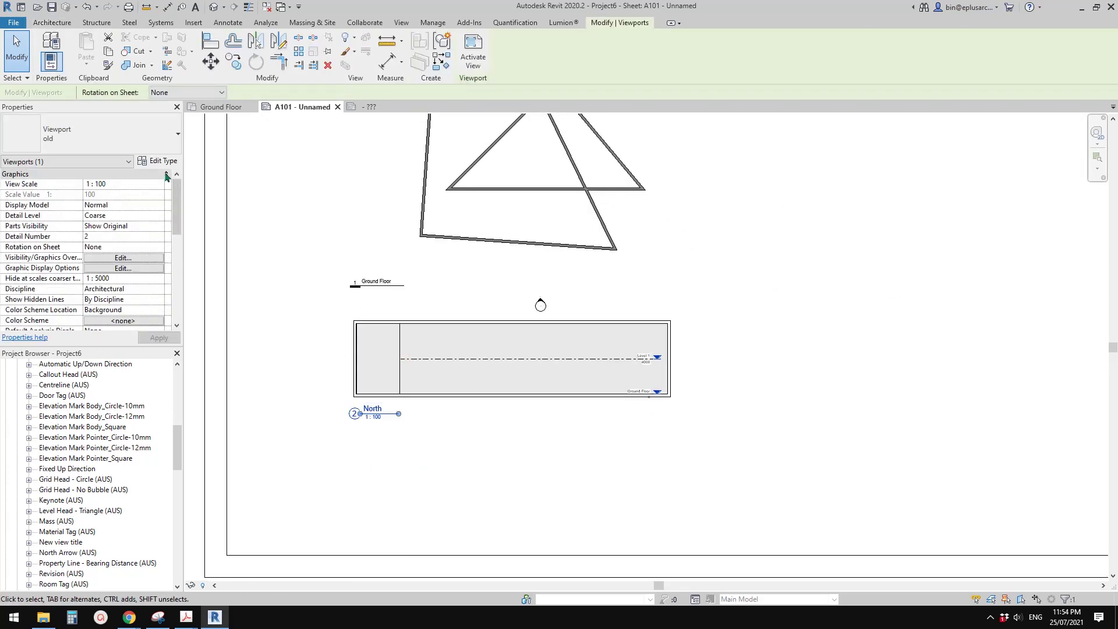
click(124, 134)
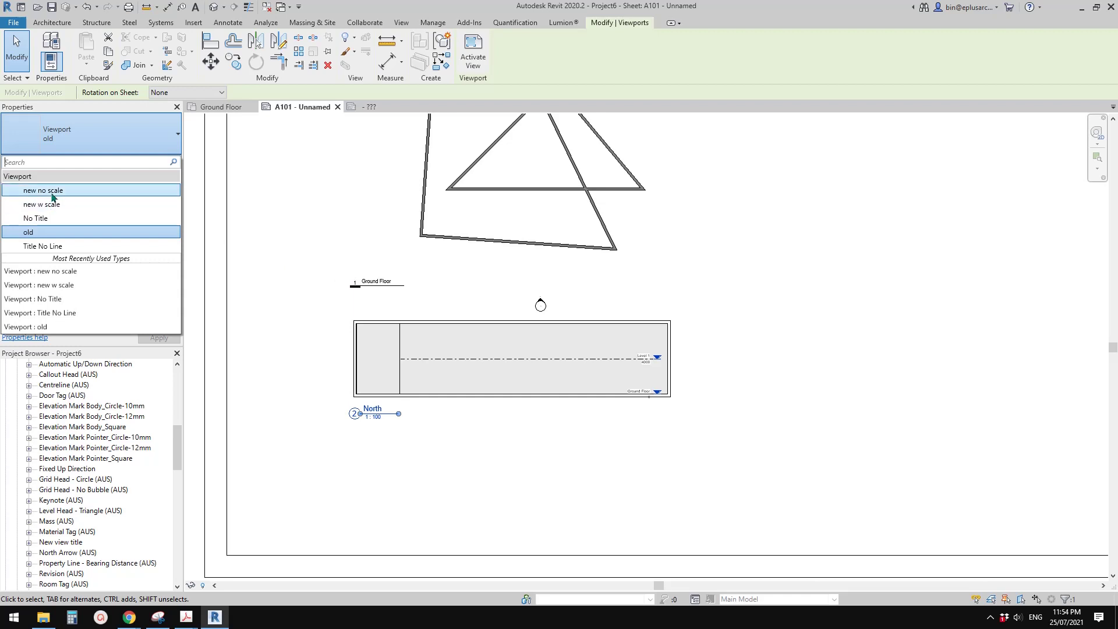
click(53, 190)
scroll(408, 428, up, 3)
key(Escape)
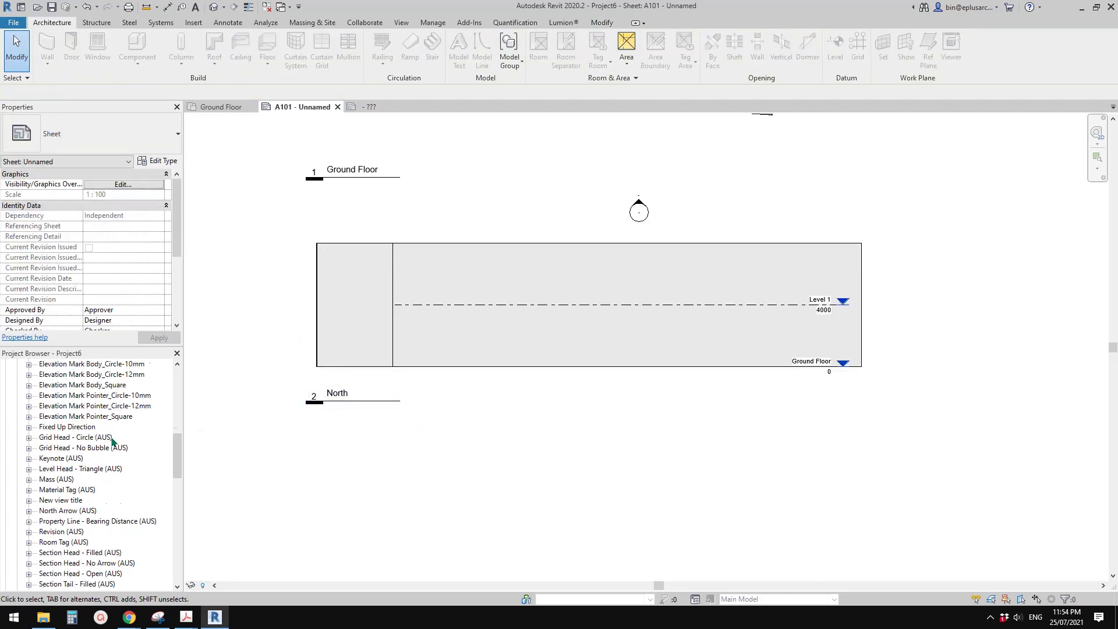
Step: Place the South and West elevation views on the sheet, to the right of the Ground Floor and North viewports
scroll(113, 443, down, 2)
scroll(116, 484, down, 1)
scroll(115, 484, up, 2)
scroll(115, 485, up, 5)
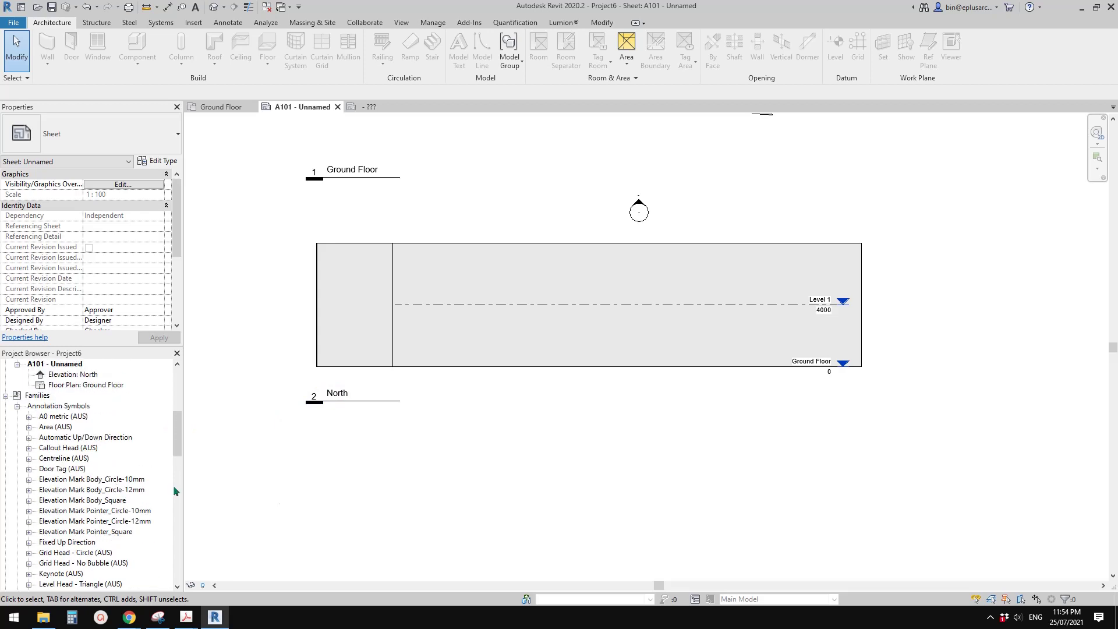
scroll(364, 486, down, 4)
scroll(102, 433, up, 4)
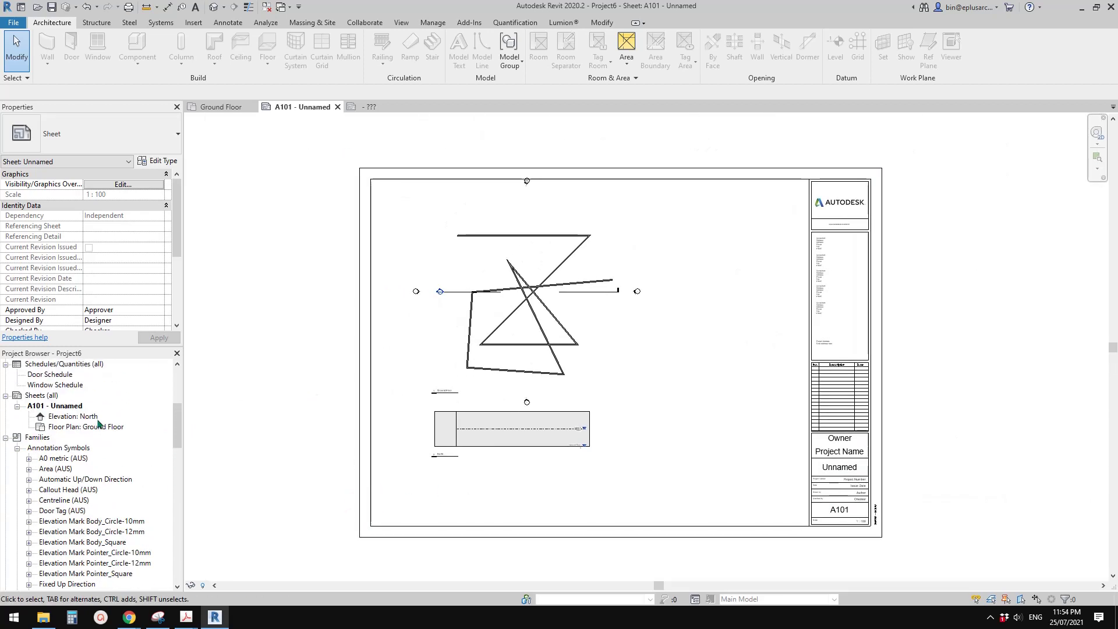
scroll(75, 430, up, 1)
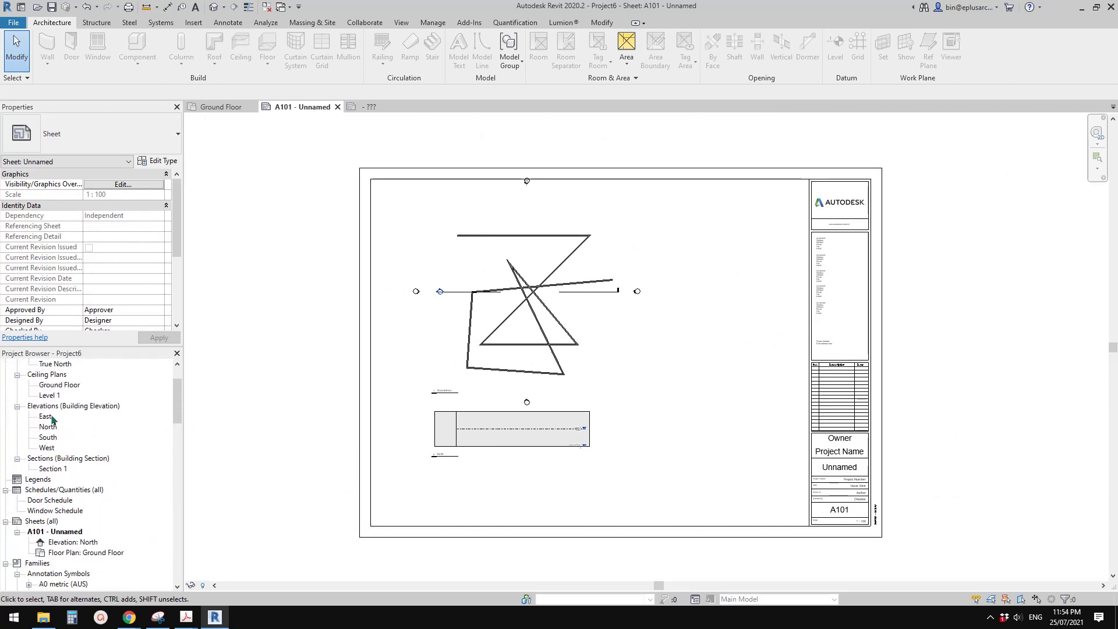
drag(48, 426, 636, 368)
click(630, 341)
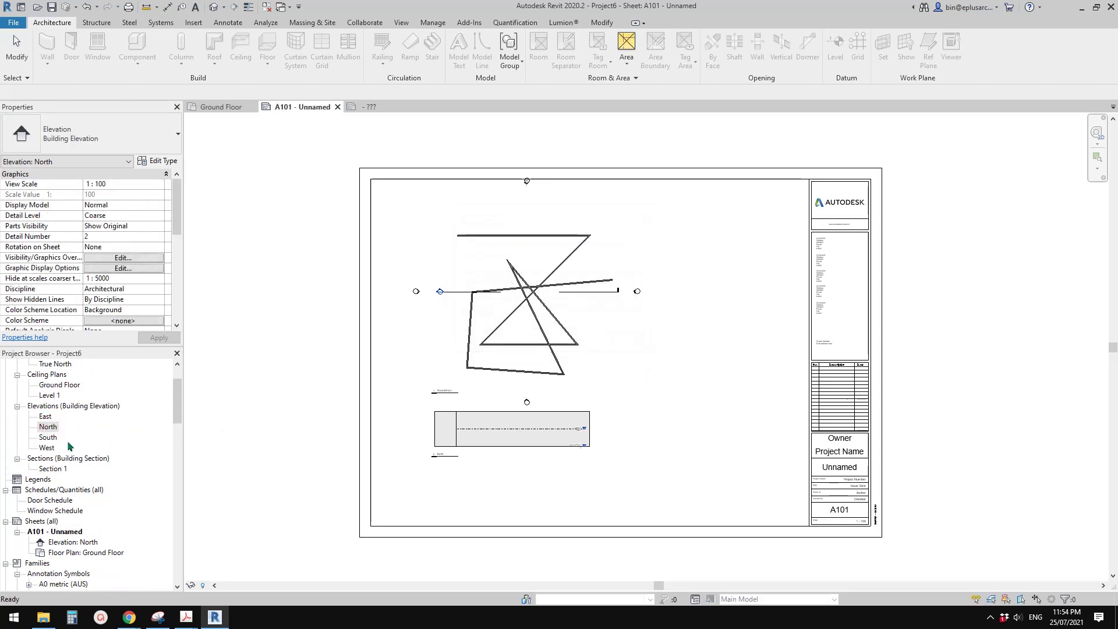
drag(48, 437, 662, 377)
click(651, 394)
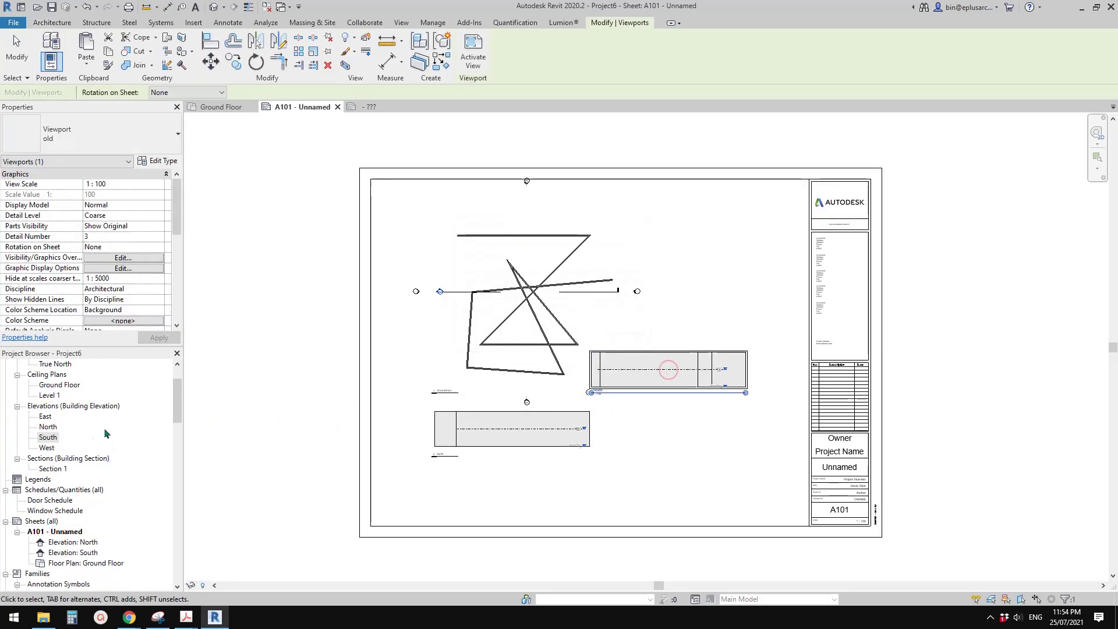
drag(47, 447, 687, 437)
click(687, 438)
scroll(687, 438, up, 3)
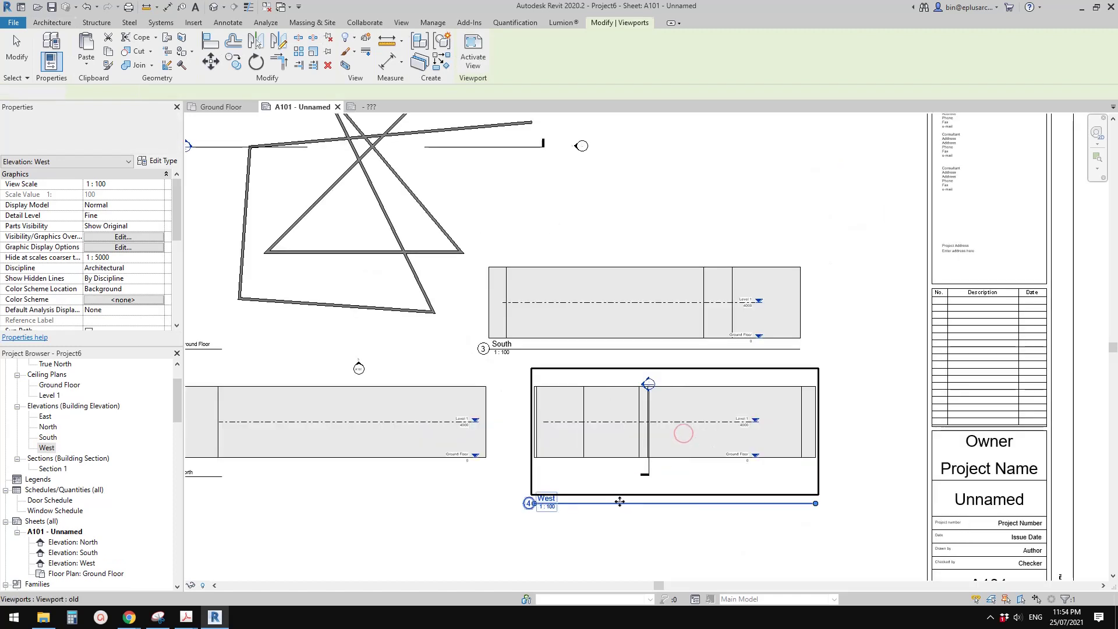
key(Escape)
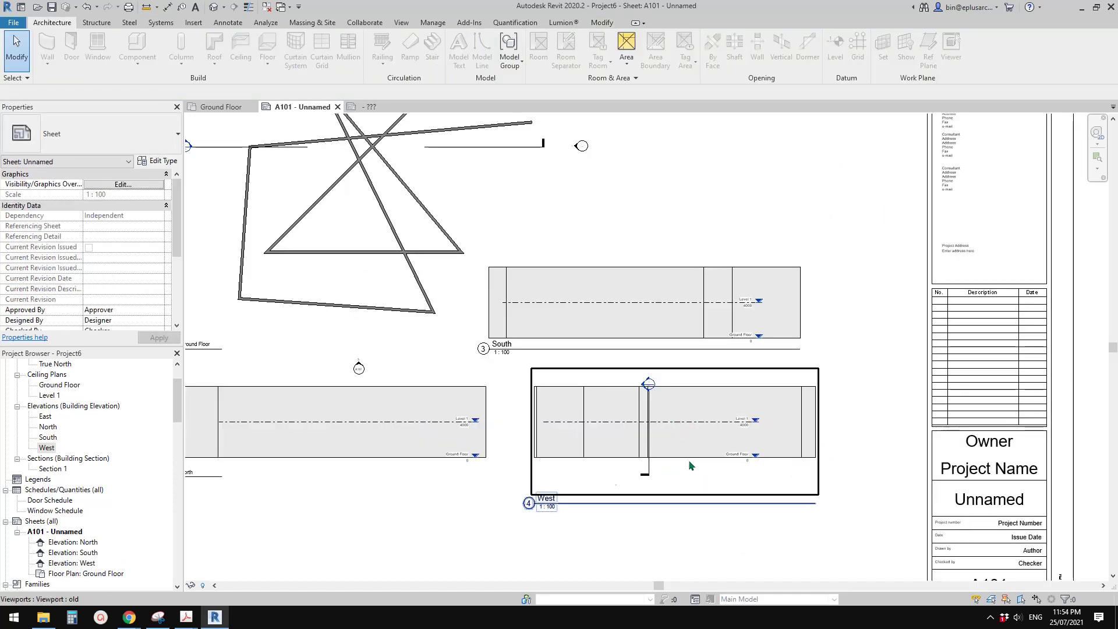
Step: Change both the South and West elevation viewports to the new no scale type
click(578, 412)
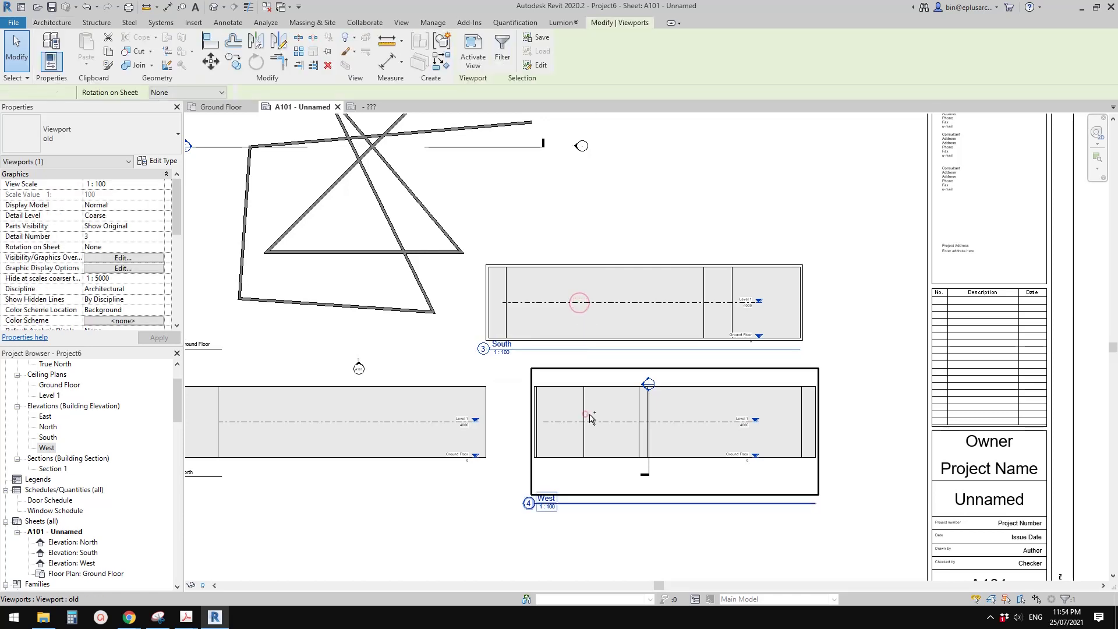
click(111, 127)
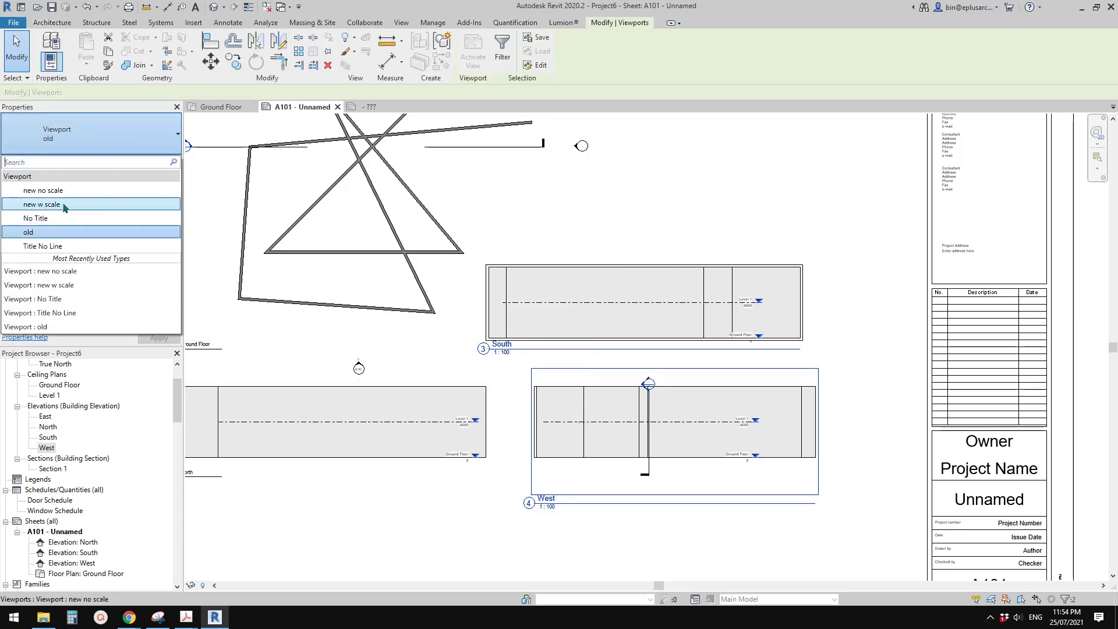
click(52, 191)
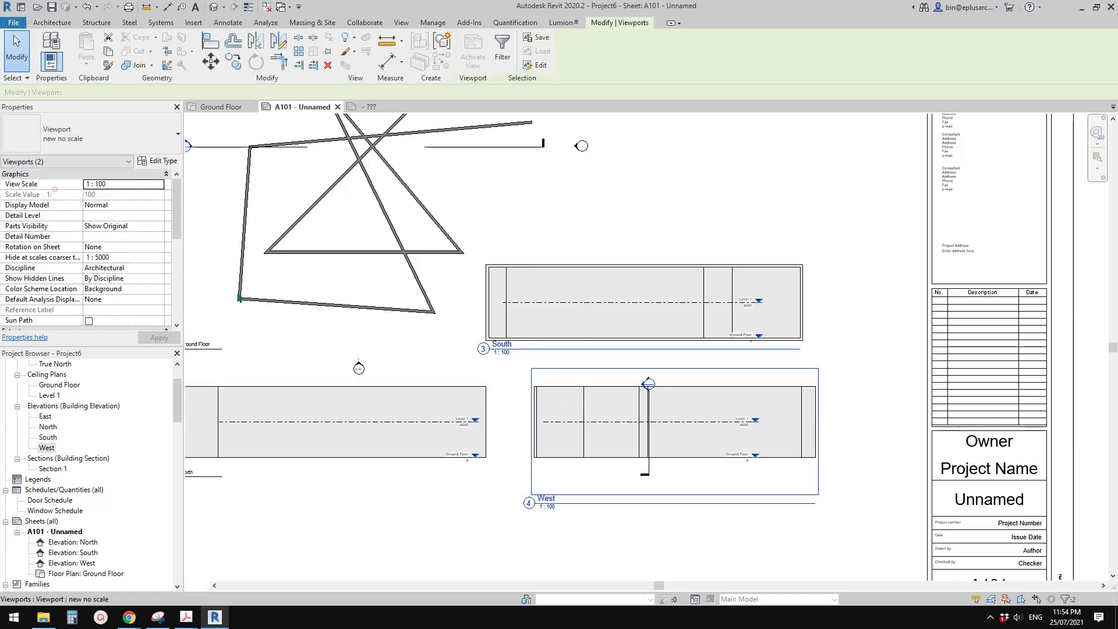
middle_drag(453, 443, 513, 389)
key(Escape)
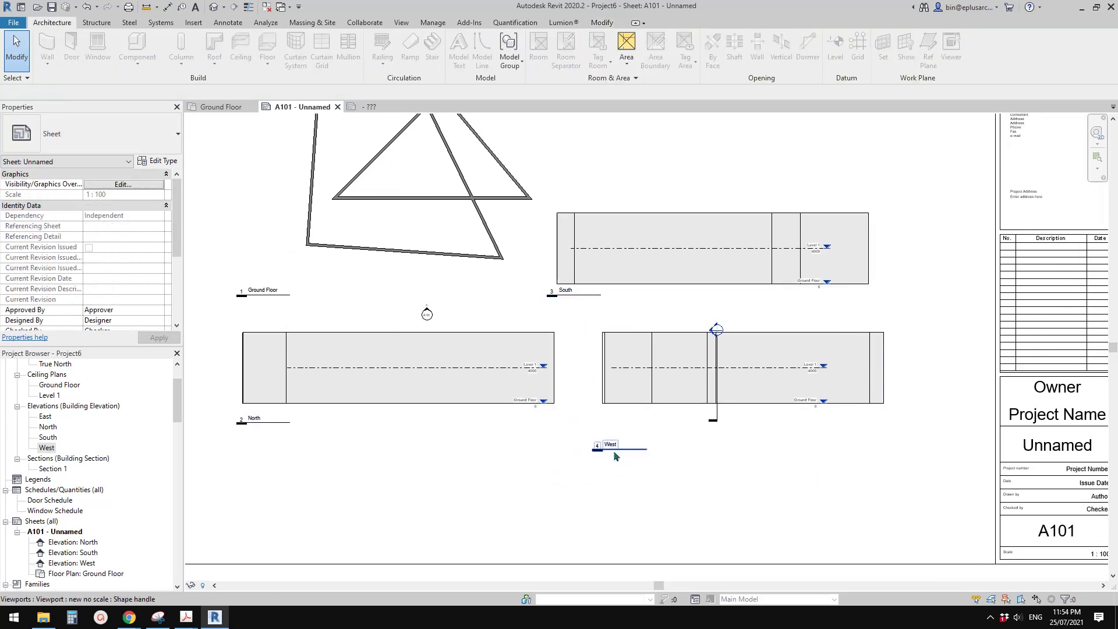
Step: Check the length of the South title line with a horizontal detail line traced along it
scroll(611, 449, up, 2)
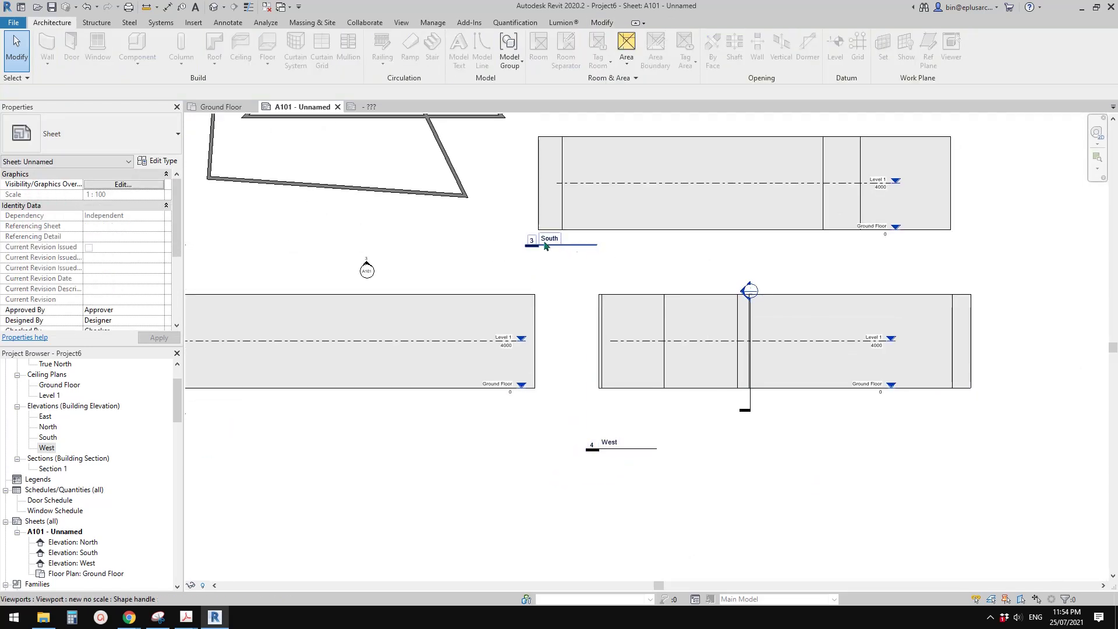
key(d)
key(l)
scroll(541, 248, up, 2)
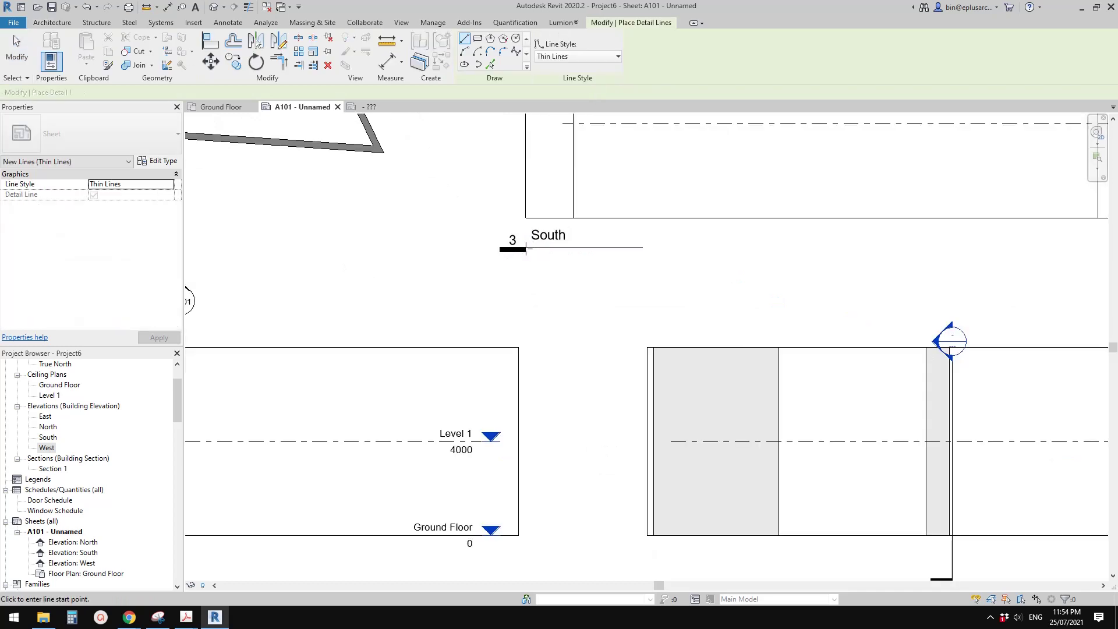
click(526, 248)
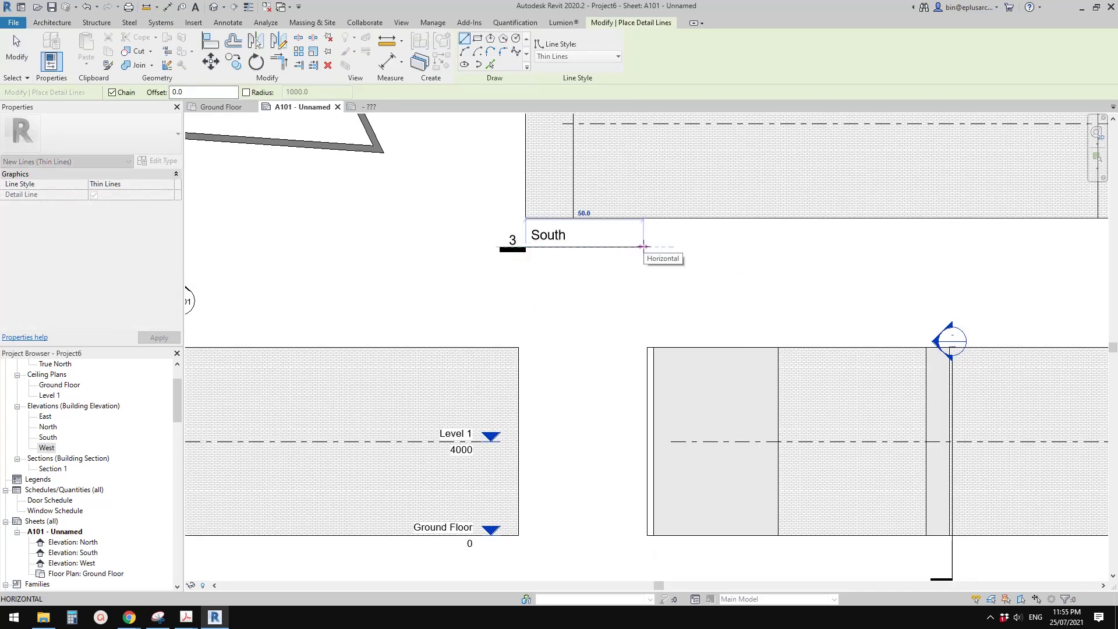
click(643, 246)
key(Escape)
key(Escape)
scroll(644, 246, down, 4)
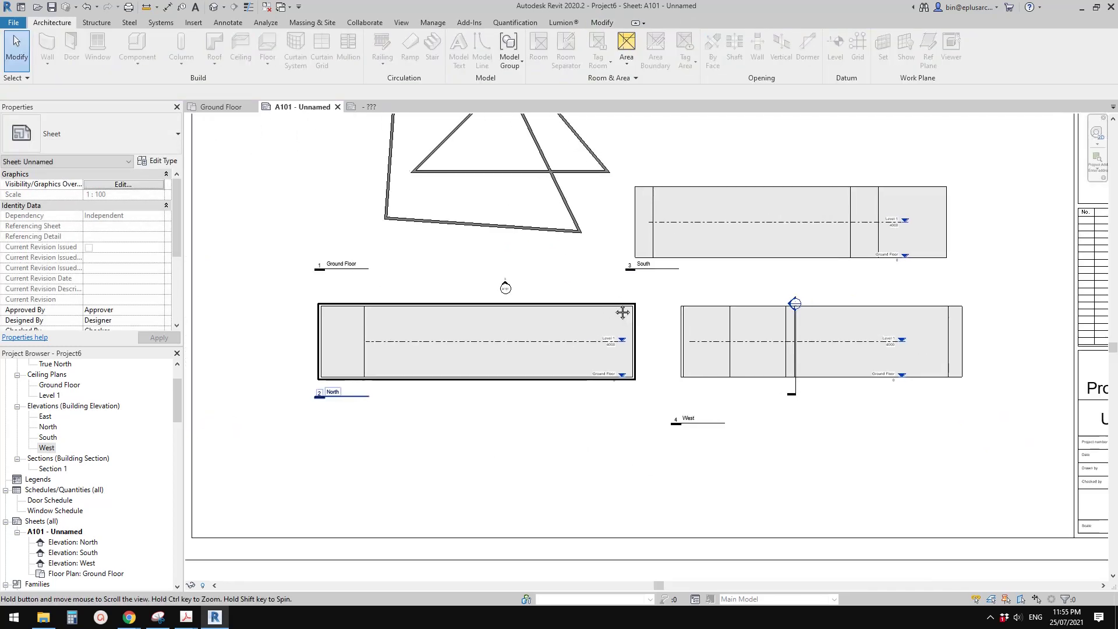
middle_drag(622, 312, 621, 311)
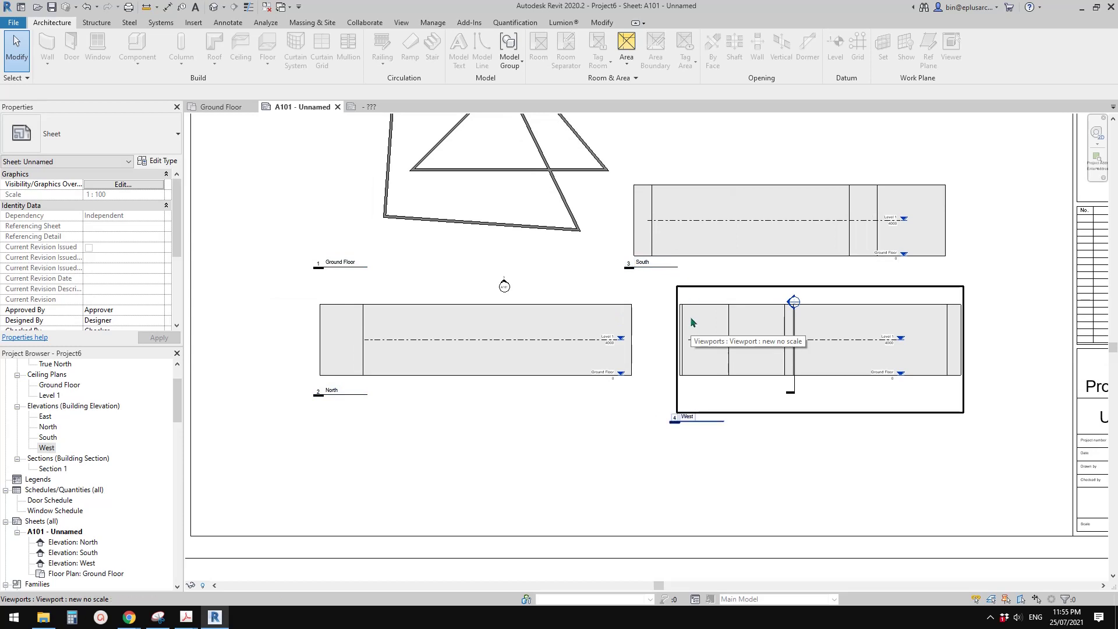
Step: Rename the South viewport's title to "Existing & Demolition Elevations"
scroll(669, 271, up, 4)
scroll(668, 223, up, 1)
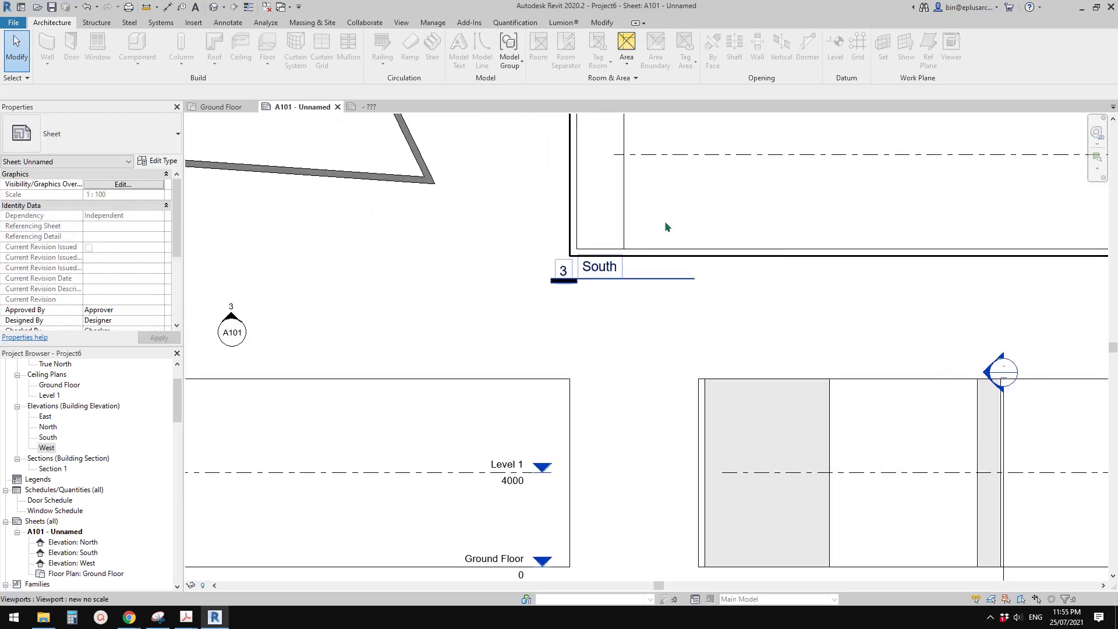
click(665, 221)
middle_drag(601, 256, 470, 295)
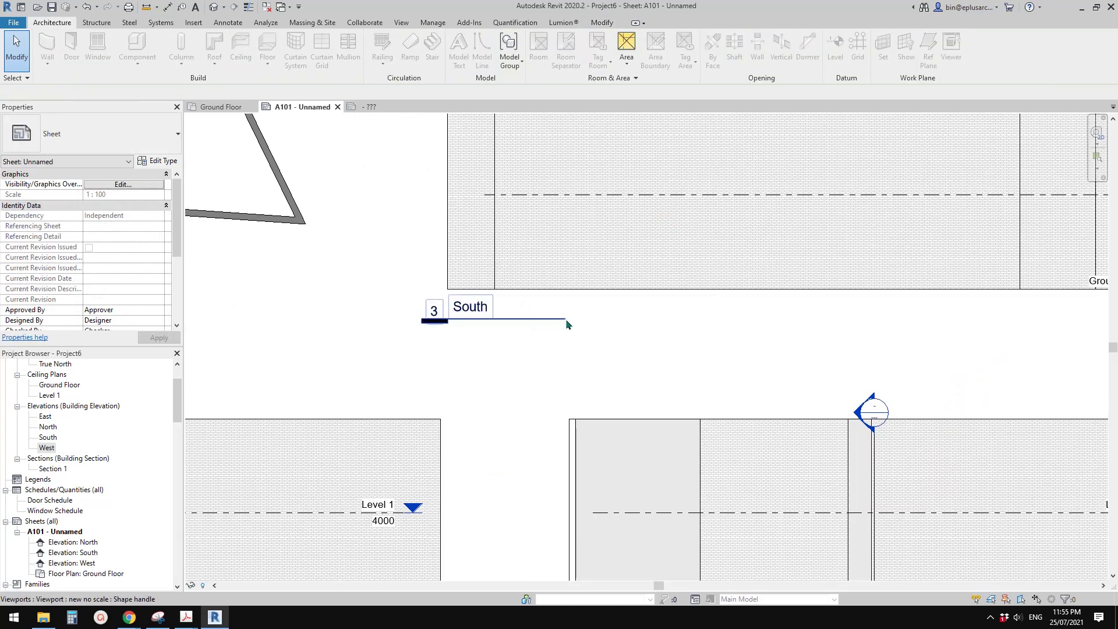
middle_drag(564, 319, 574, 330)
middle_drag(507, 337, 508, 344)
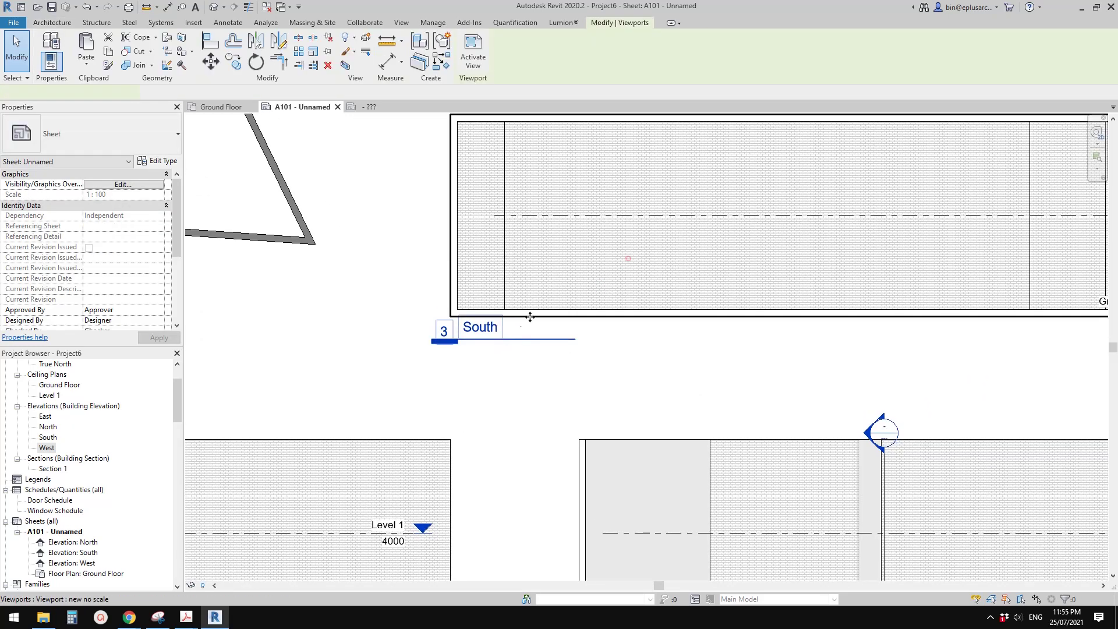
click(627, 258)
click(496, 326)
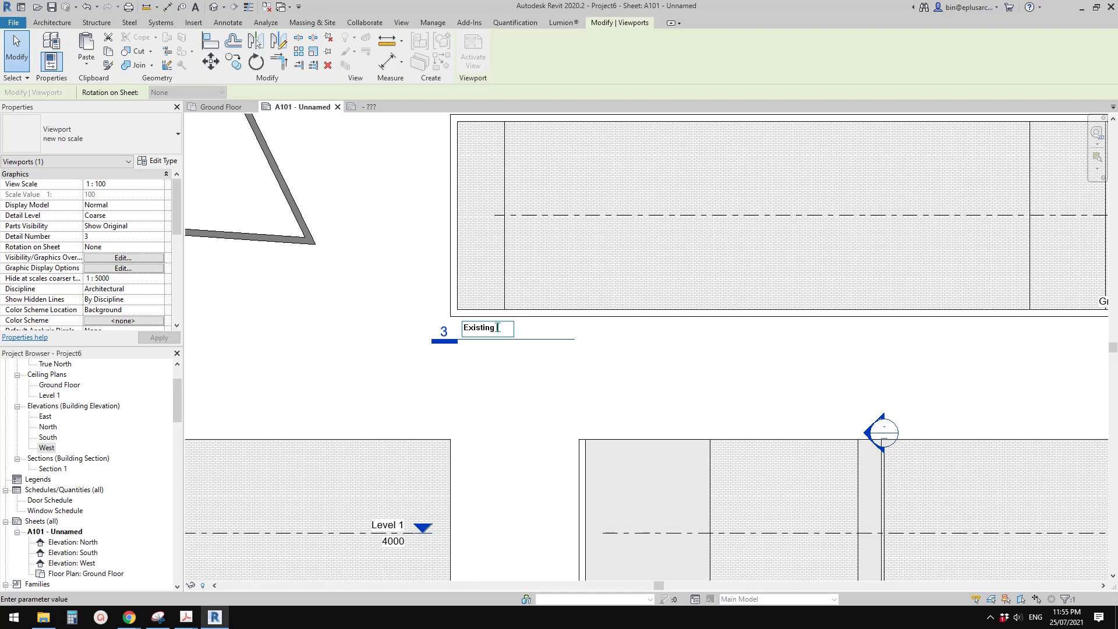
text(Existing and Pro)
key(BackSpace)
key(BackSpace)
key(BackSpace)
key(BackSpace)
text(emolition El)
click(550, 383)
Step: Extend the title of viewport 3 to read "Existing & Demolition Elevations - East"
scroll(550, 383, down, 2)
click(596, 297)
click(577, 348)
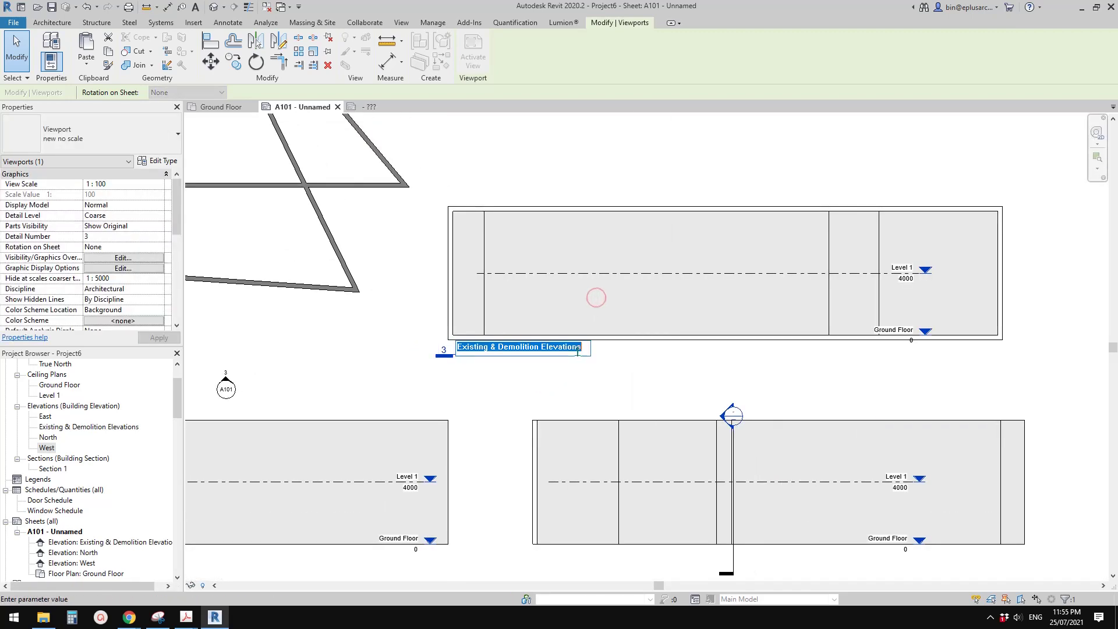
click(582, 348)
text(- d)
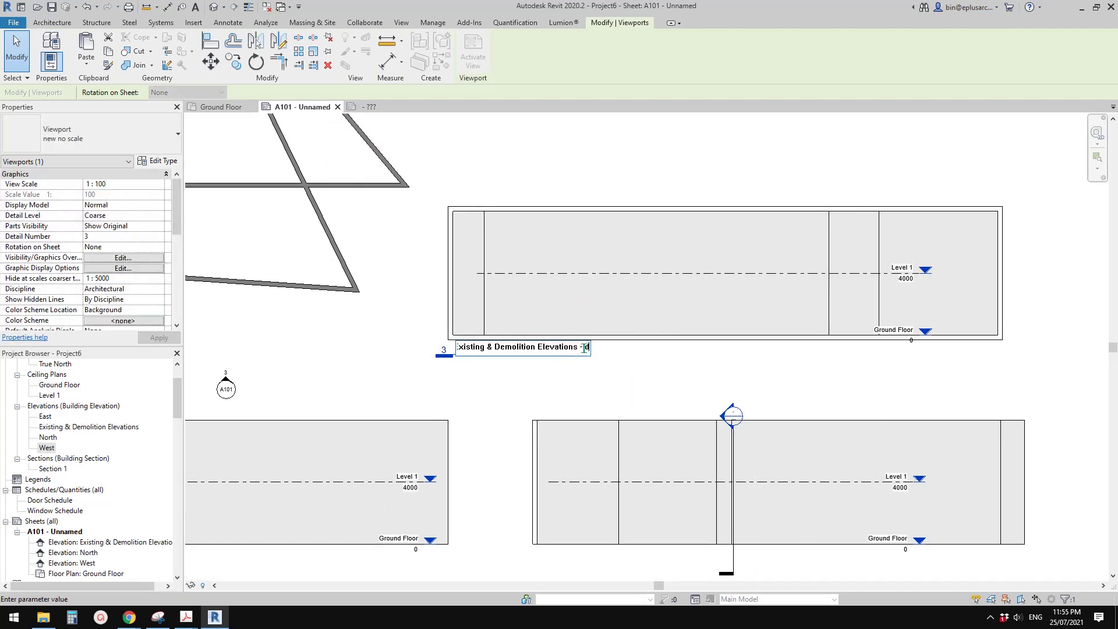
text(E)
text(ast)
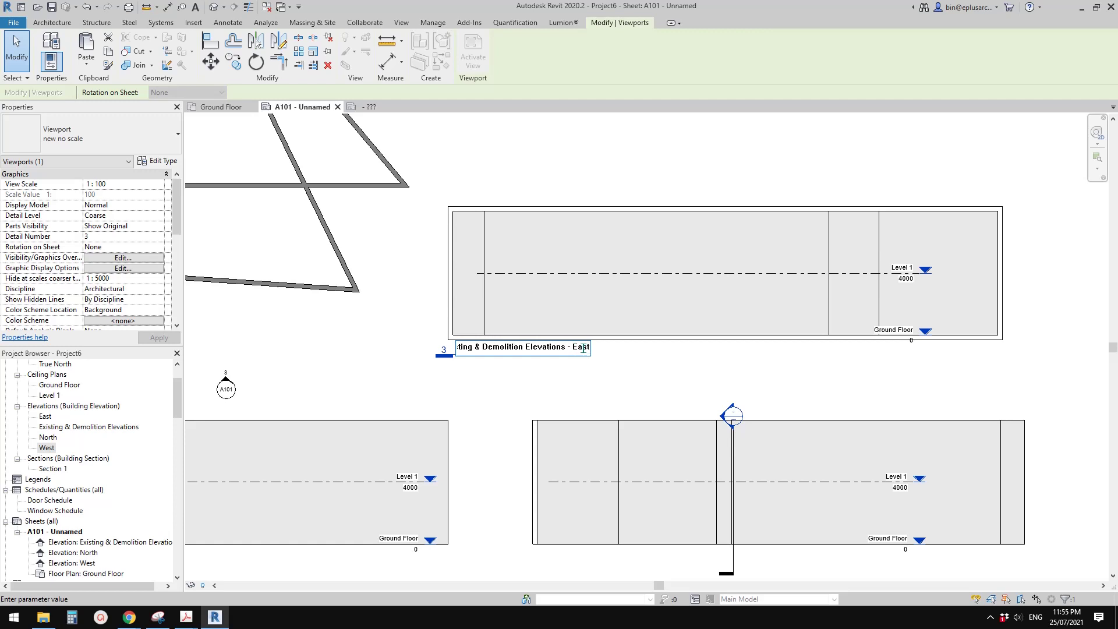
click(660, 414)
middle_drag(600, 342, 692, 348)
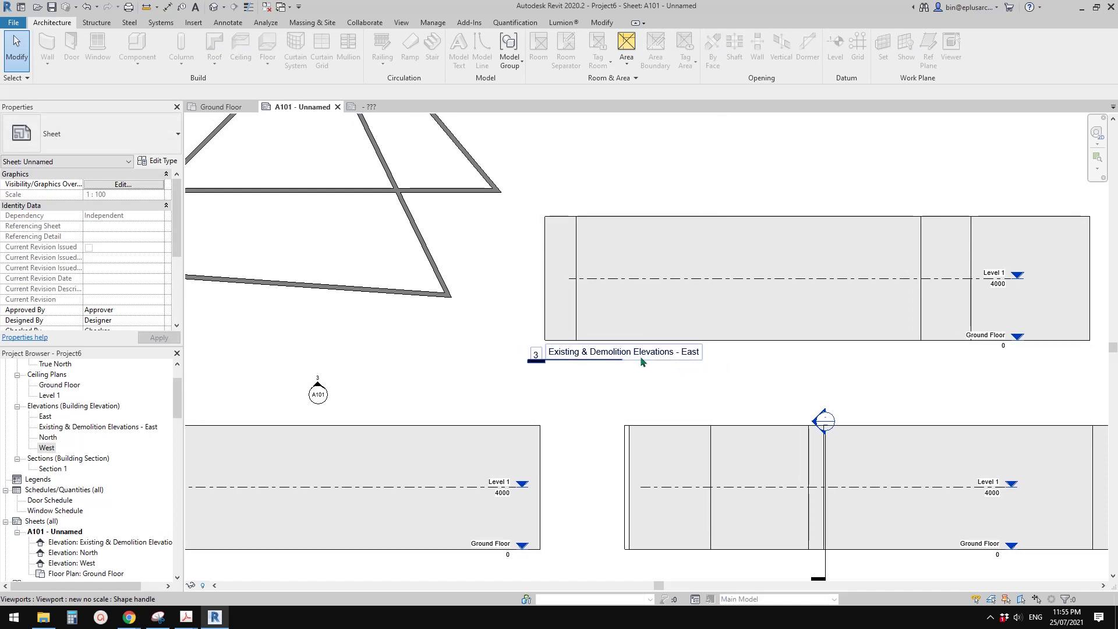
scroll(632, 361, down, 4)
scroll(632, 346, up, 3)
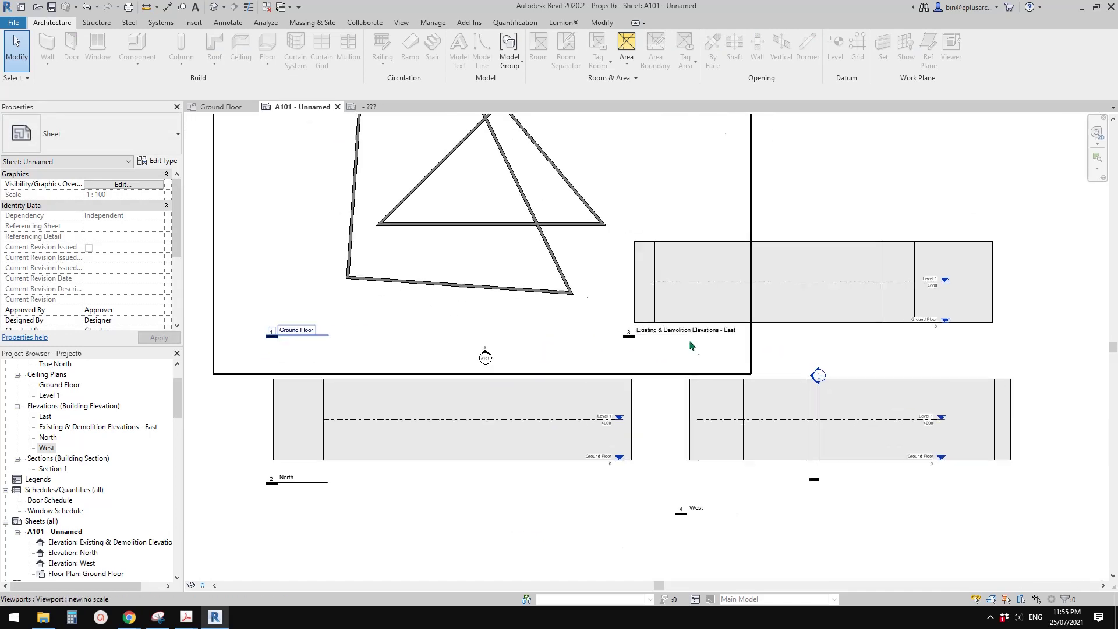
middle_drag(629, 328, 606, 321)
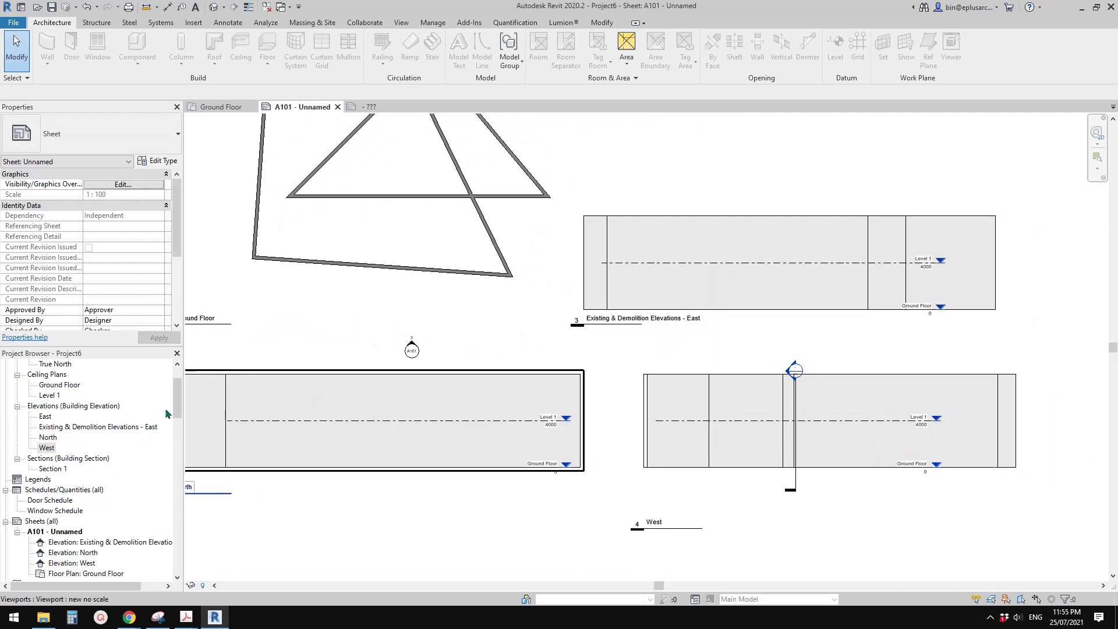
Step: Rename the "New view title" annotation symbol family to "view title new"
drag(176, 396, 177, 387)
scroll(116, 470, down, 10)
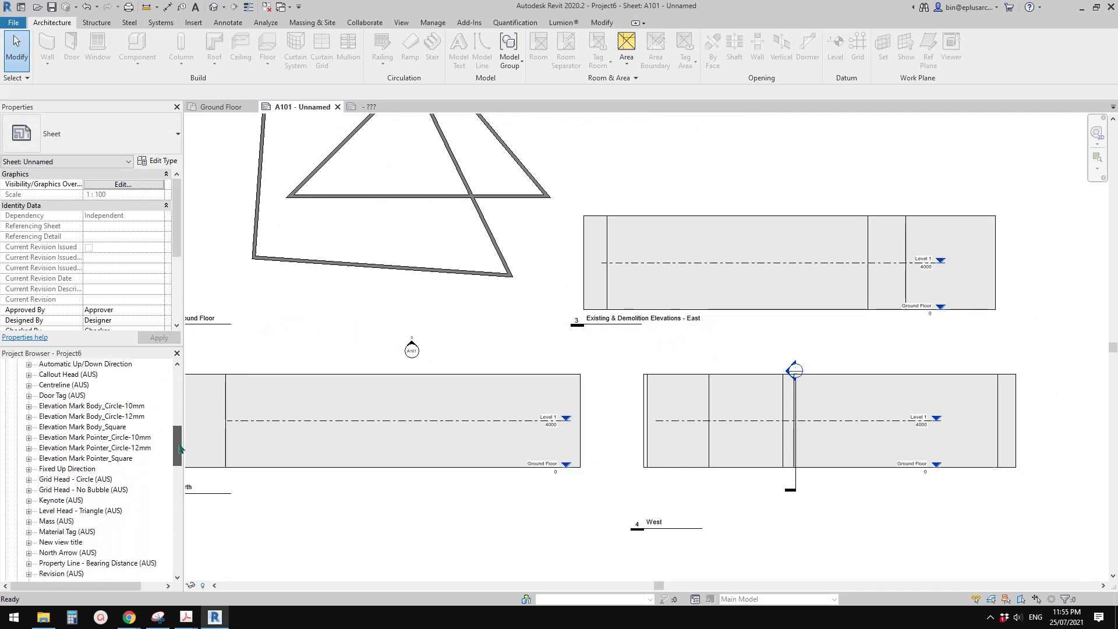
scroll(117, 470, down, 2)
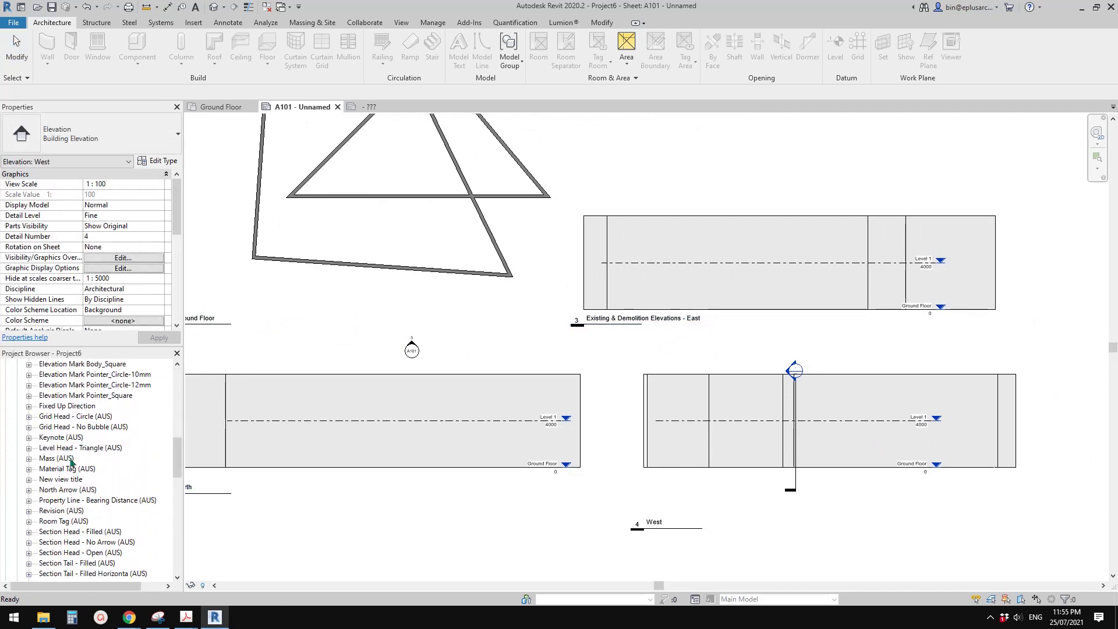
scroll(71, 461, up, 5)
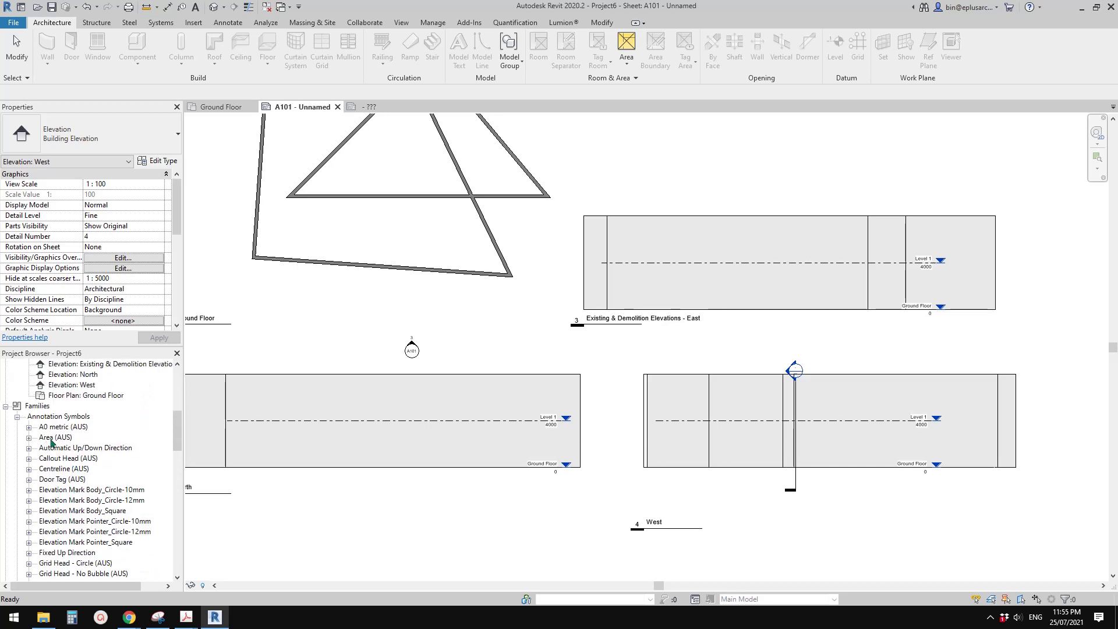
scroll(55, 431, down, 5)
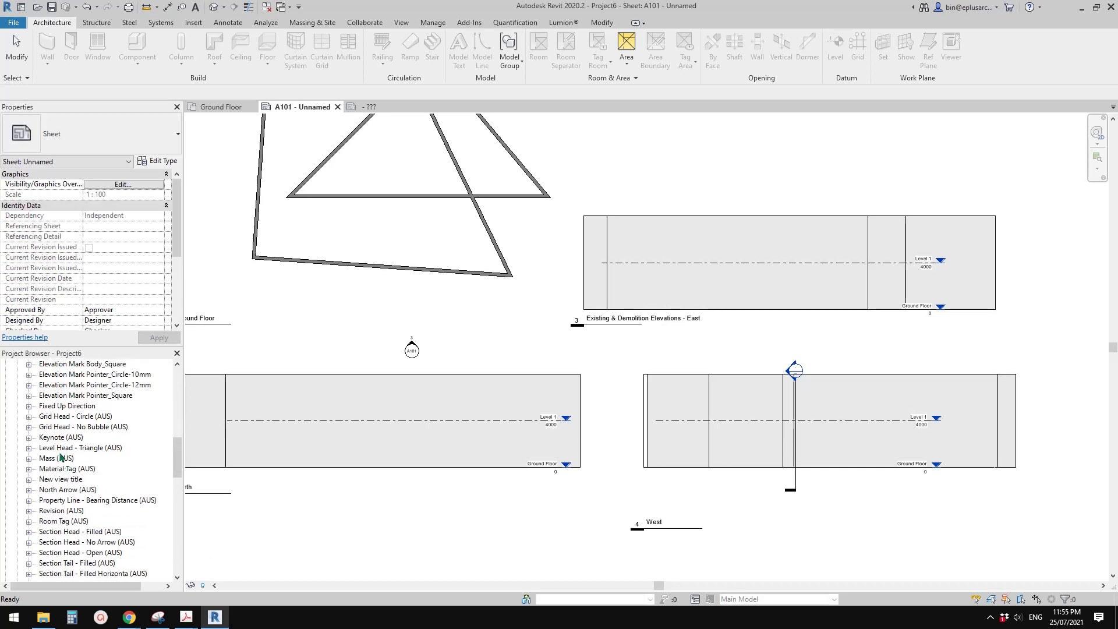
scroll(57, 472, down, 1)
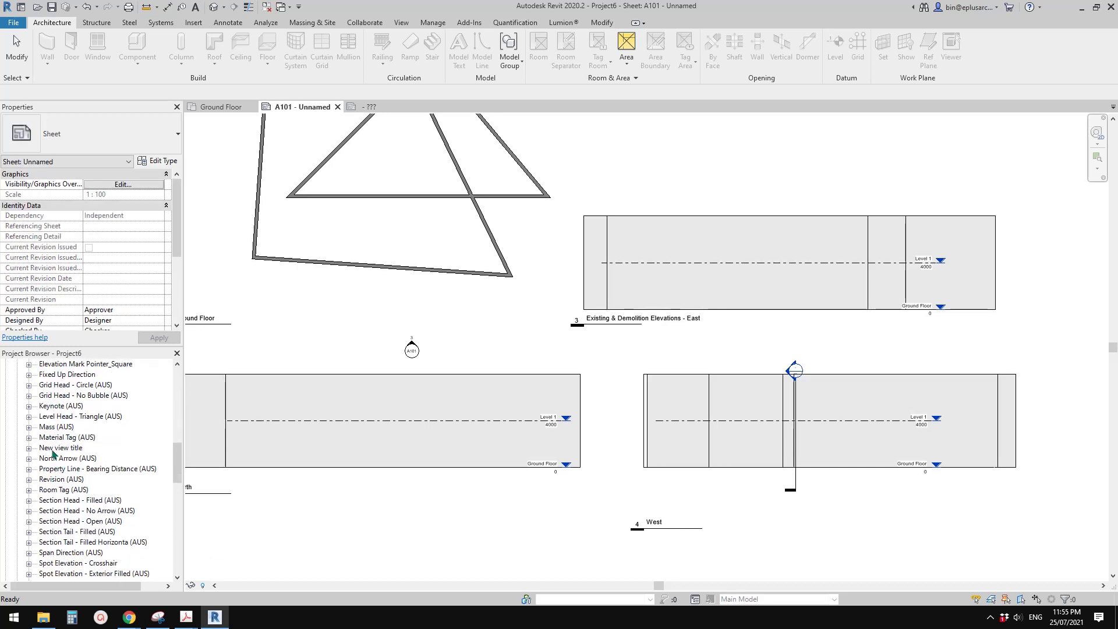
right_click(62, 449)
click(52, 438)
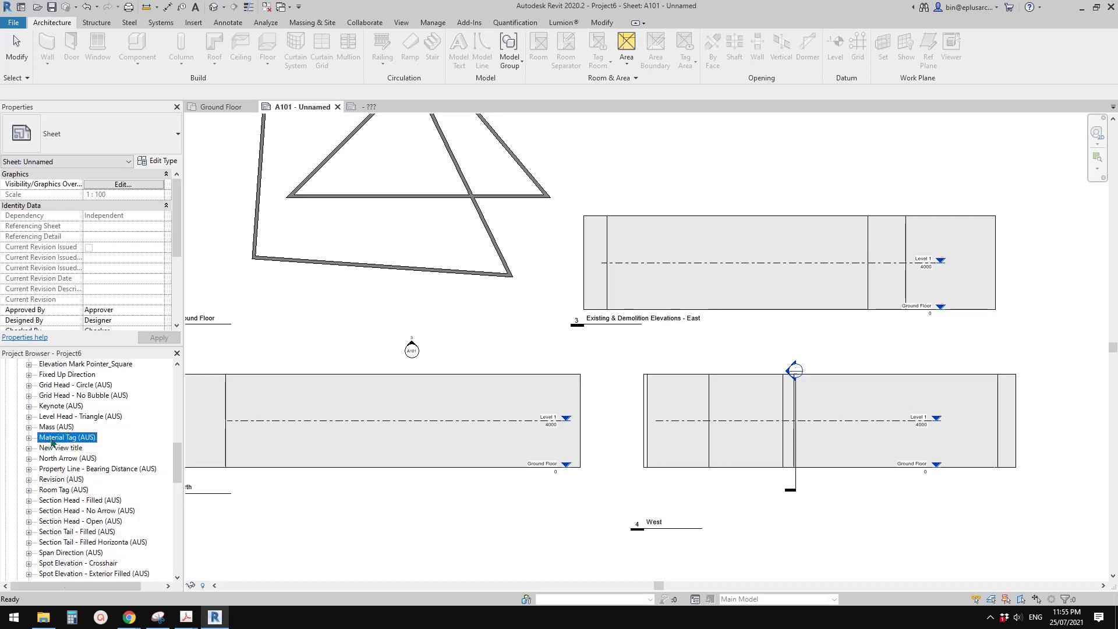
click(50, 449)
right_click(50, 449)
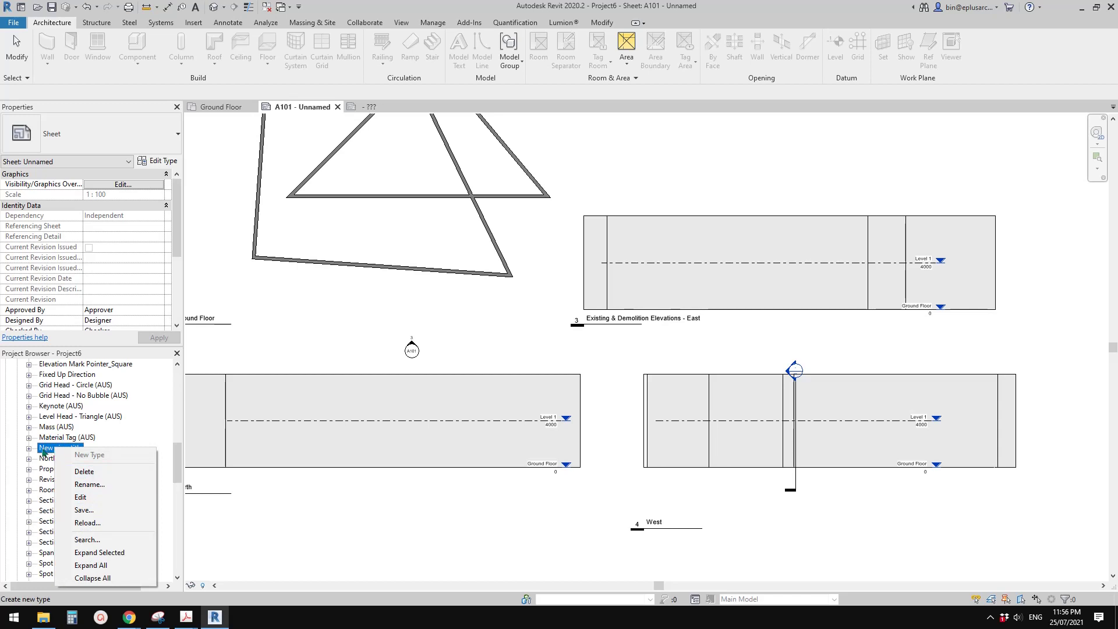
click(44, 450)
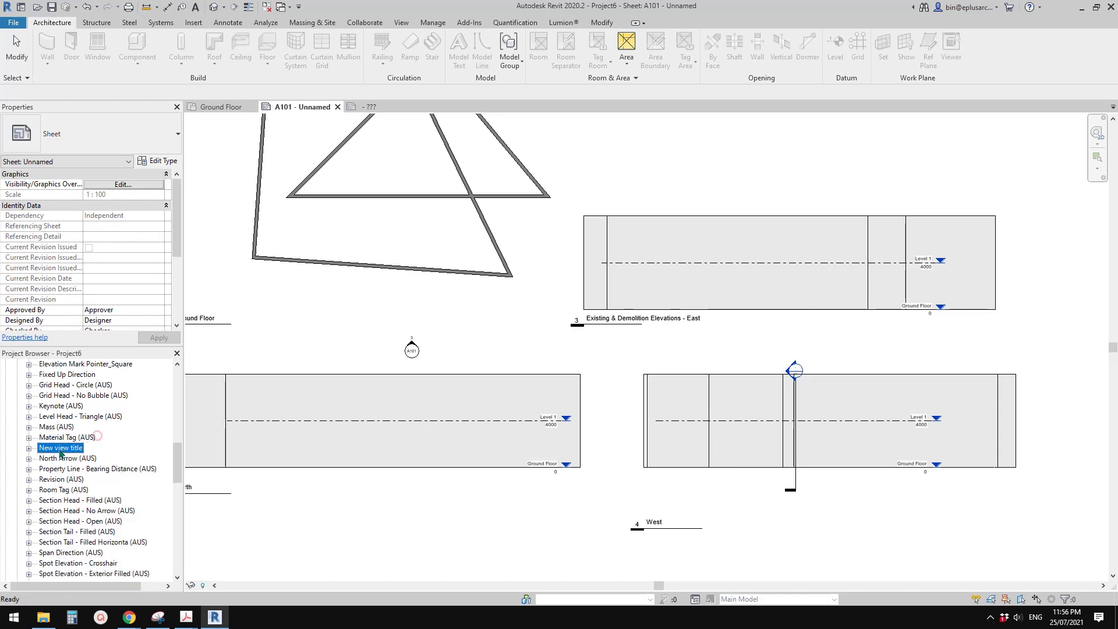
right_click(61, 452)
click(102, 485)
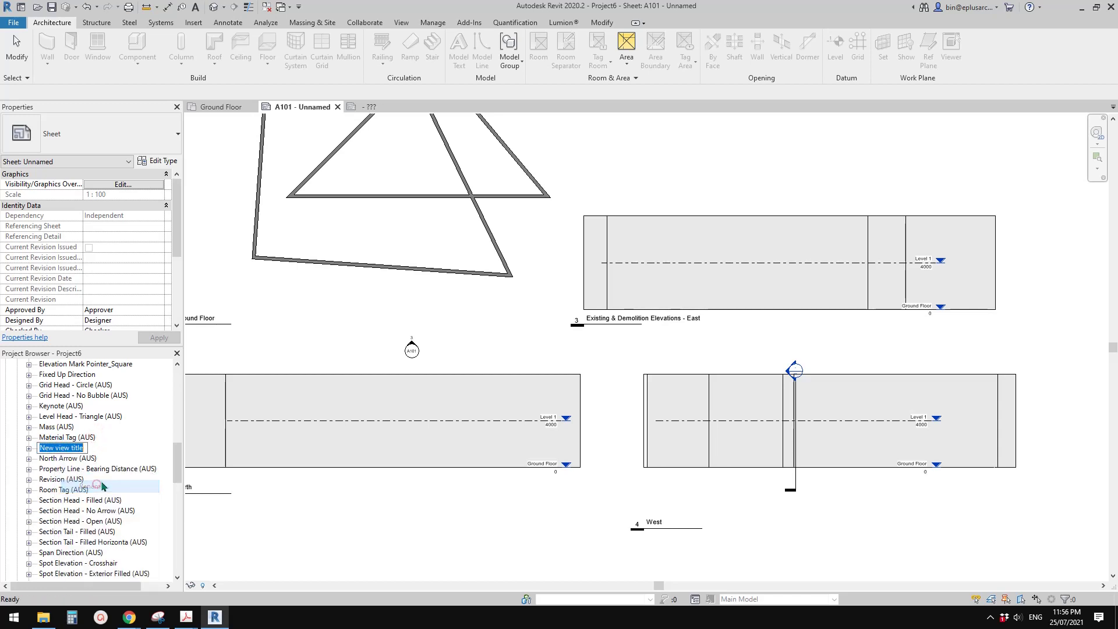
drag(57, 447, 32, 447)
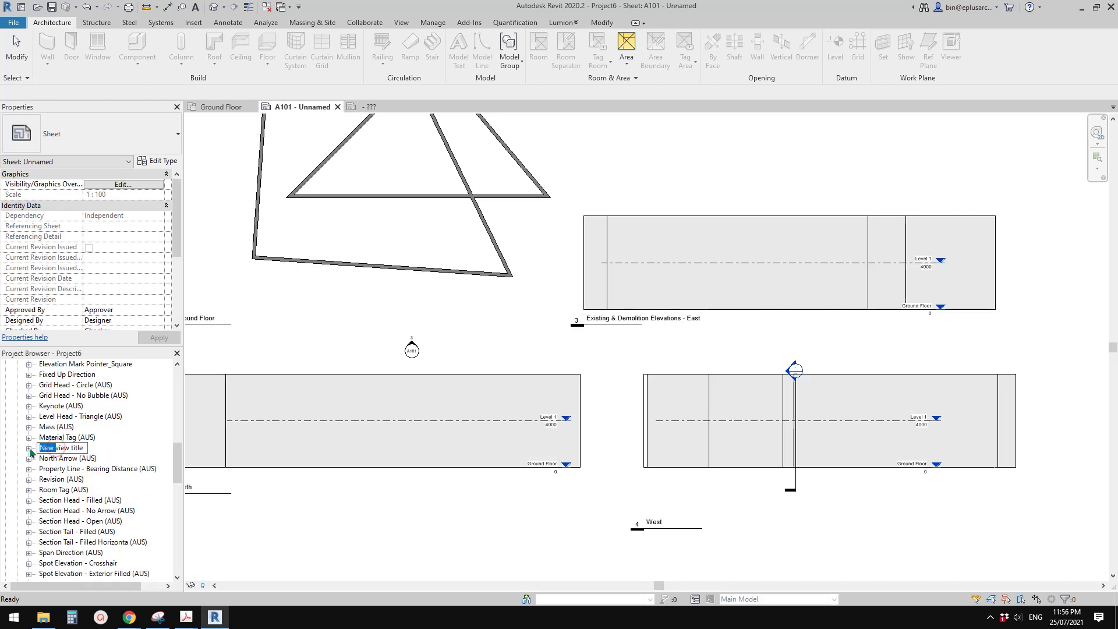
key(BackSpace)
click(111, 441)
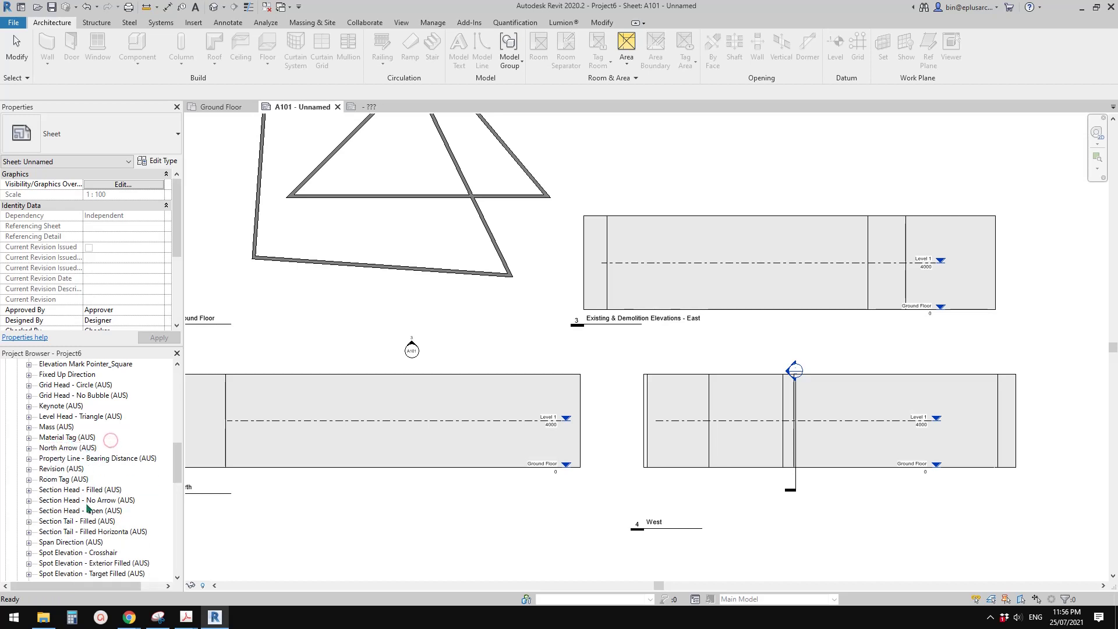
Step: Collapse the View Title (AUS) family and list the types of the view title new family
drag(173, 462, 180, 500)
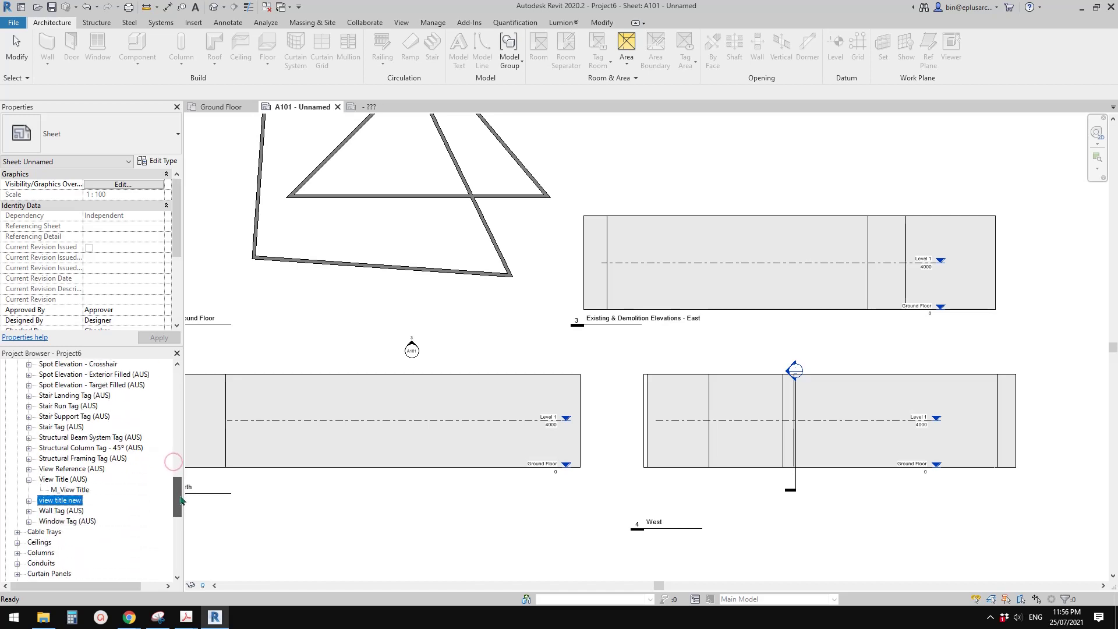
click(51, 480)
click(29, 480)
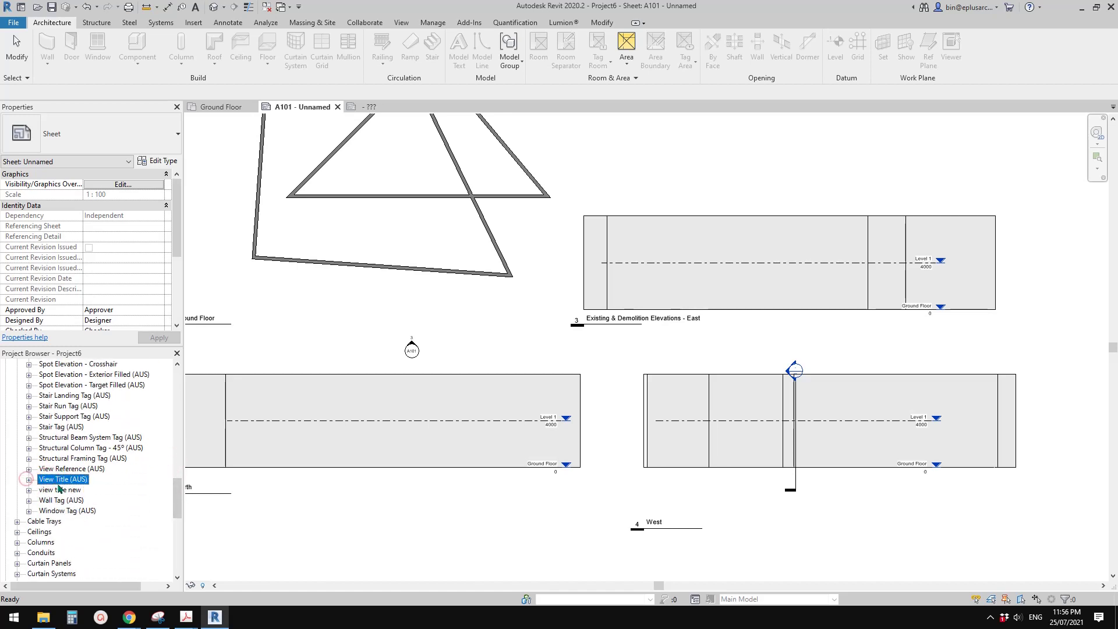
click(76, 492)
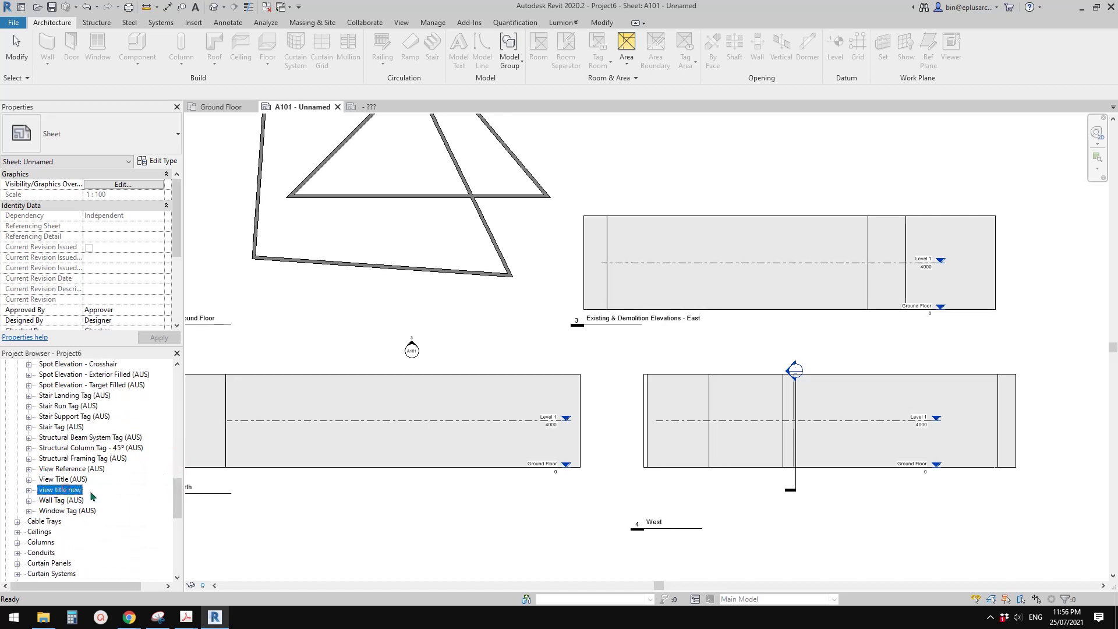
click(29, 489)
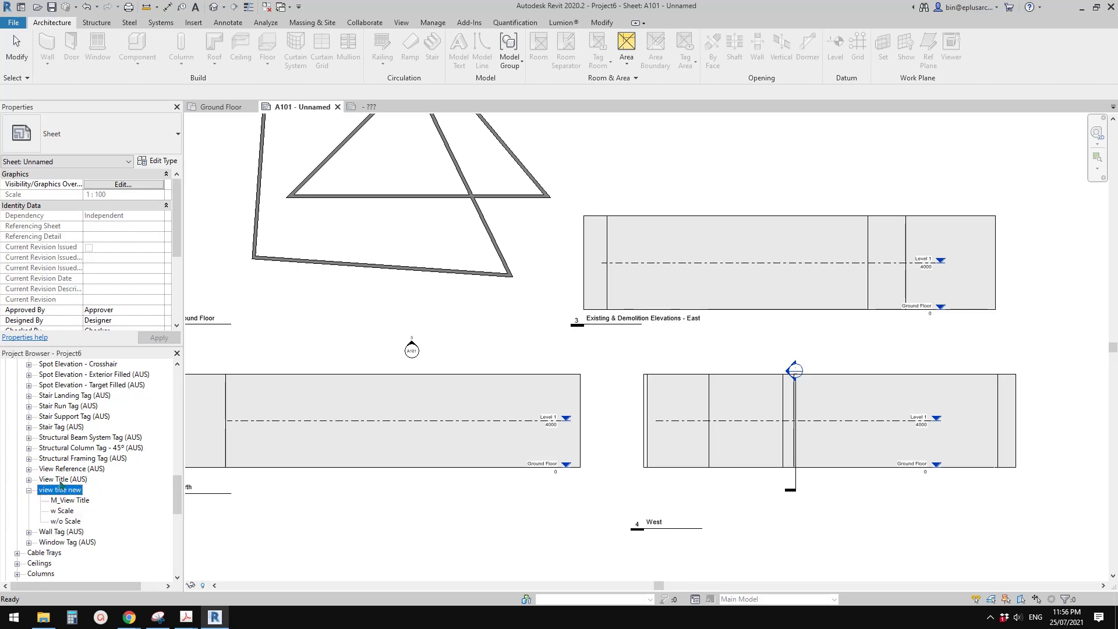
Step: Rename the w/o Scale type of the view title new family to "no Scale50mm"
click(67, 521)
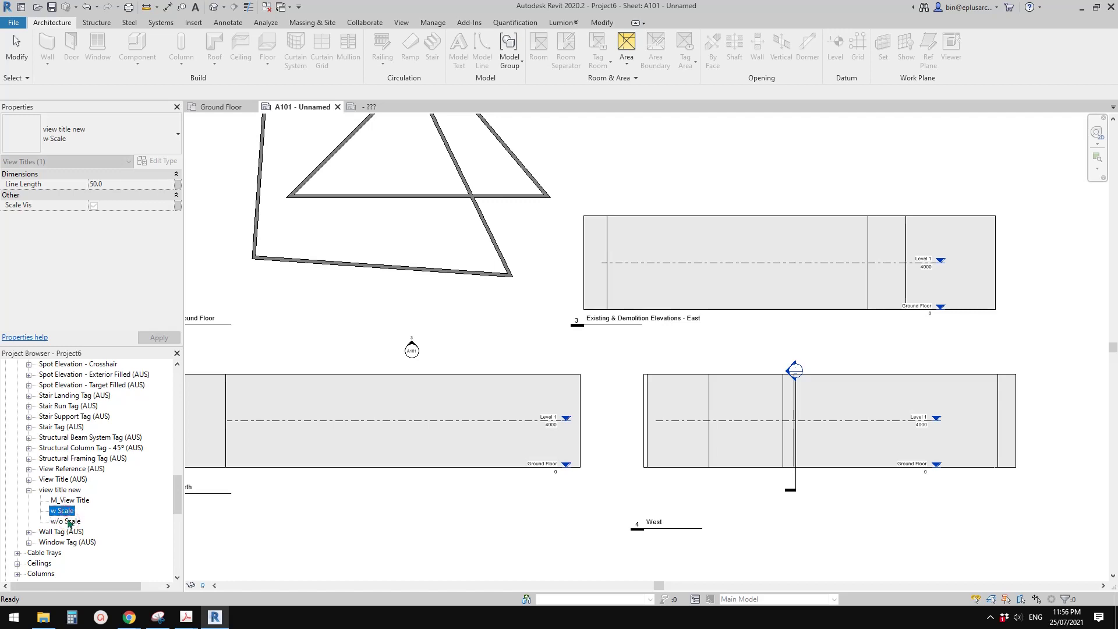
drag(72, 521, 74, 526)
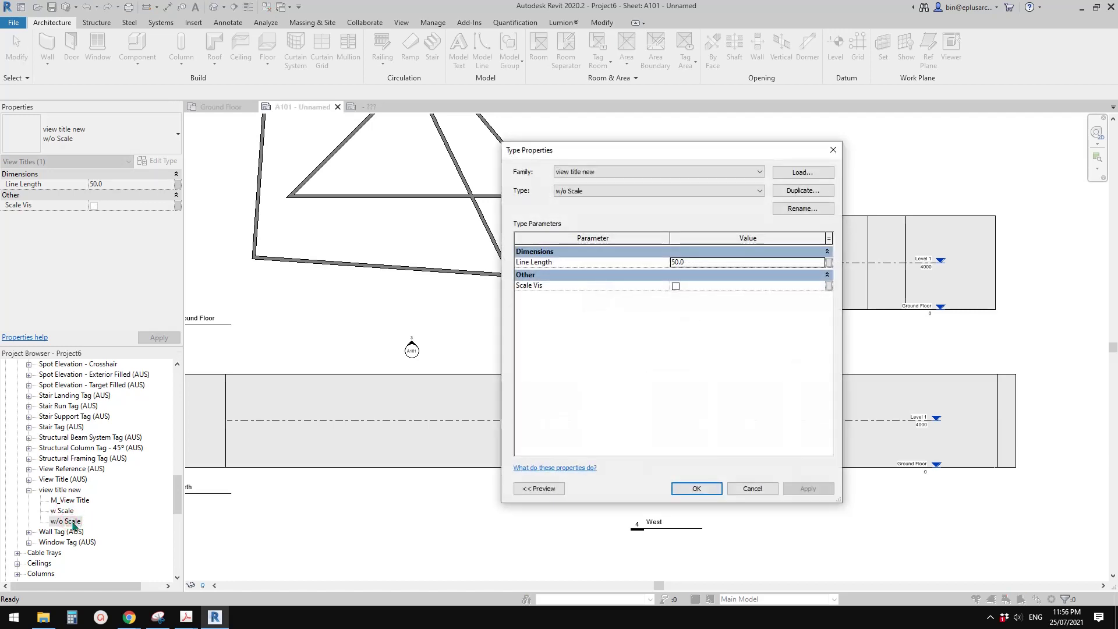
drag(685, 153, 446, 170)
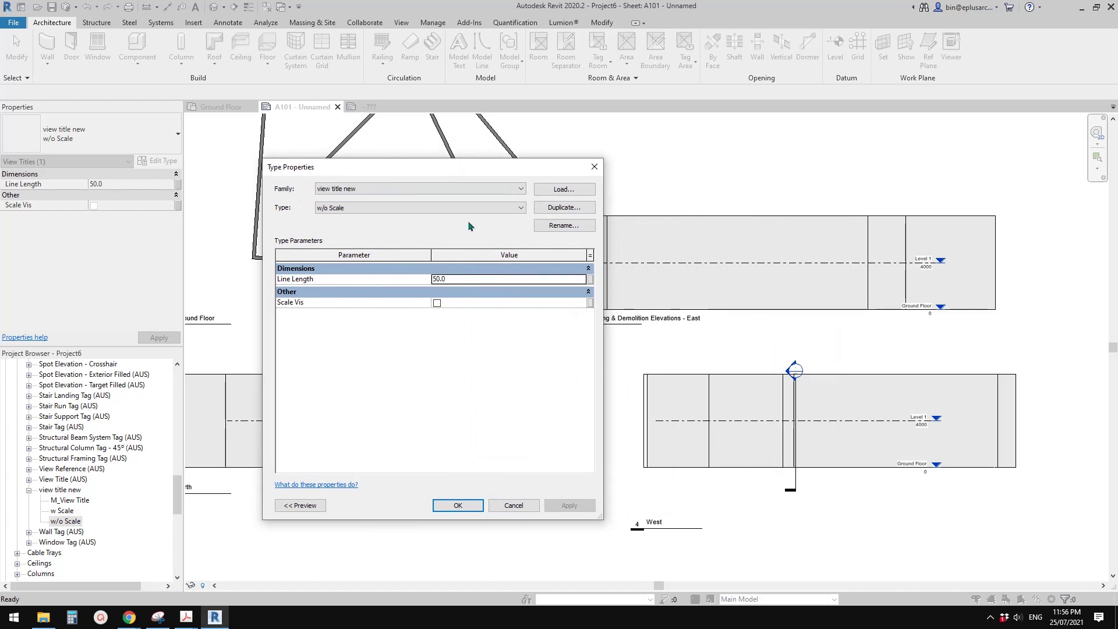
click(564, 226)
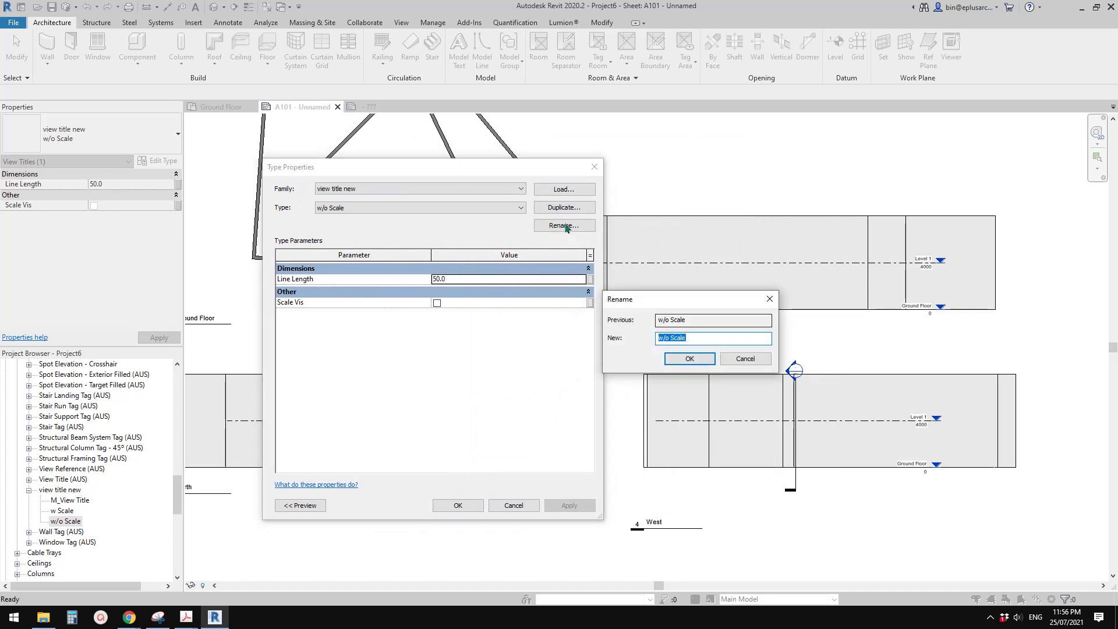
click(695, 337)
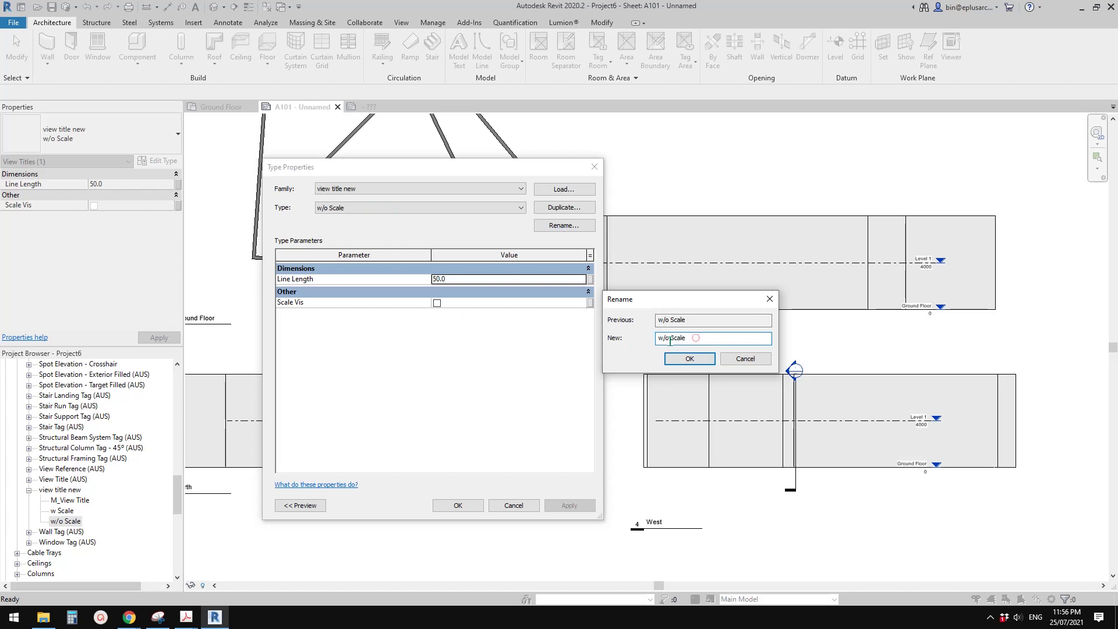
drag(670, 339, 658, 340)
text(no)
click(703, 343)
click(689, 358)
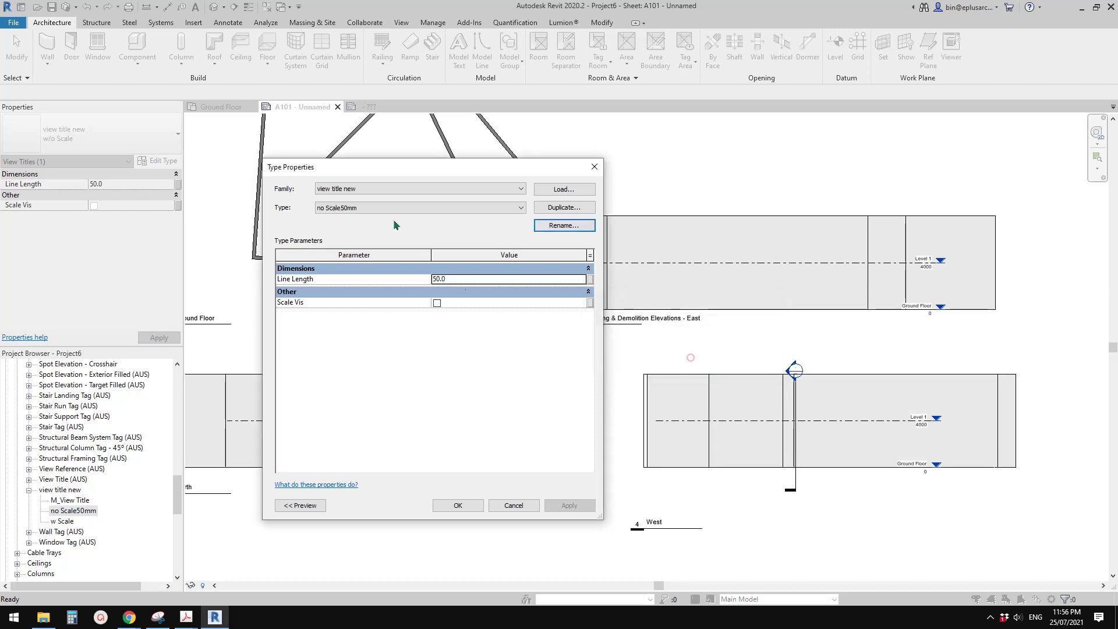
Step: Duplicate the no Scale50mm type as "no Scale100mm" and set its Line Length to 100
drag(333, 162, 389, 166)
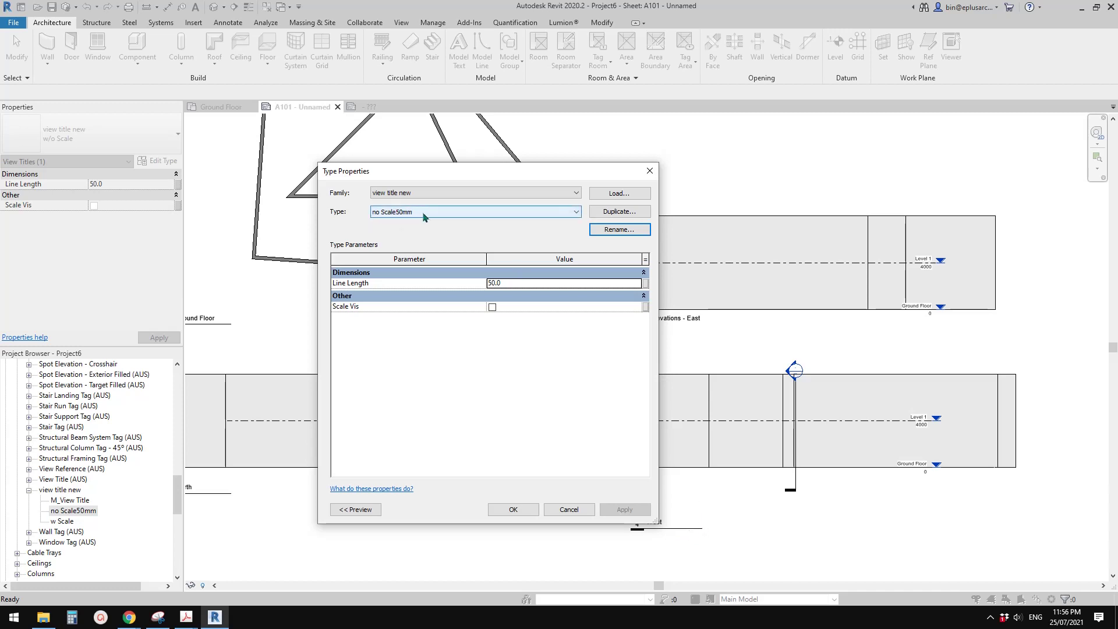
click(620, 215)
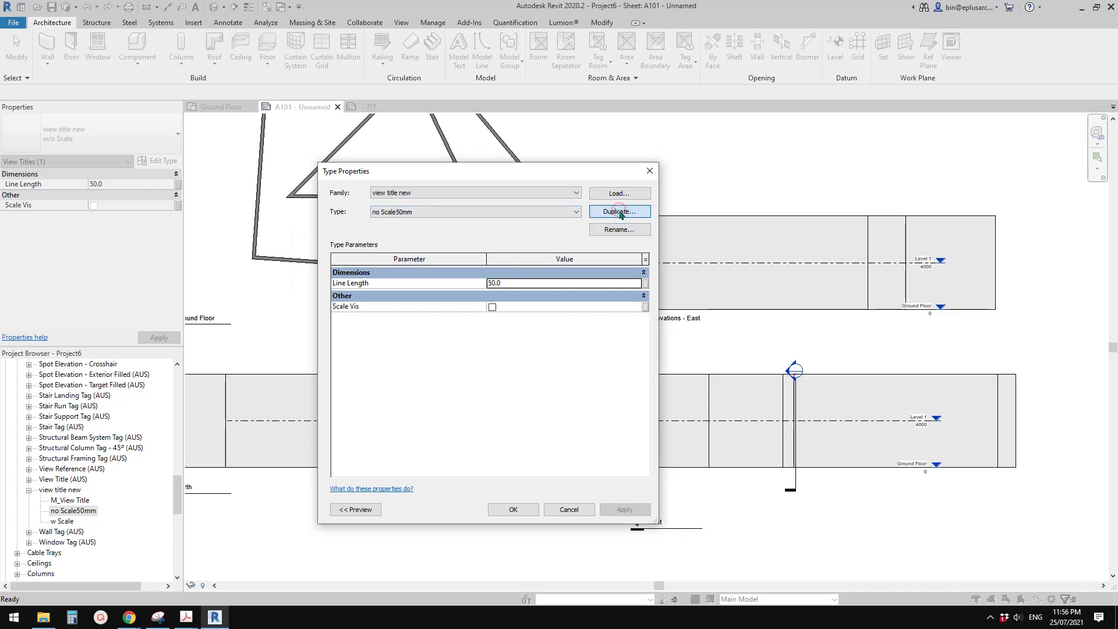
click(388, 254)
key(BackSpace)
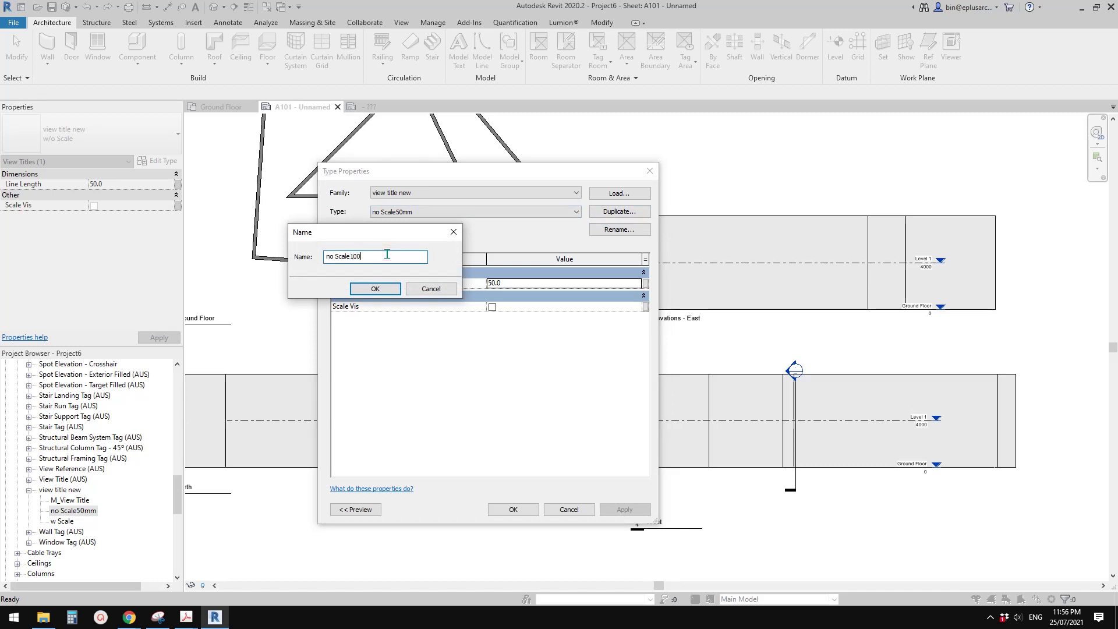
click(375, 289)
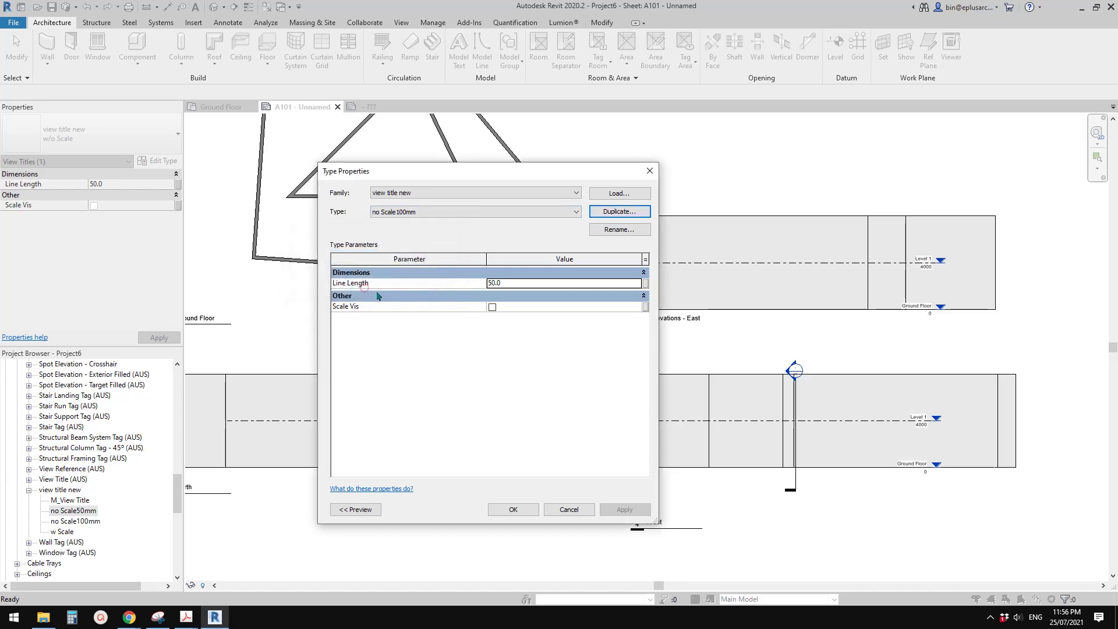
click(520, 280)
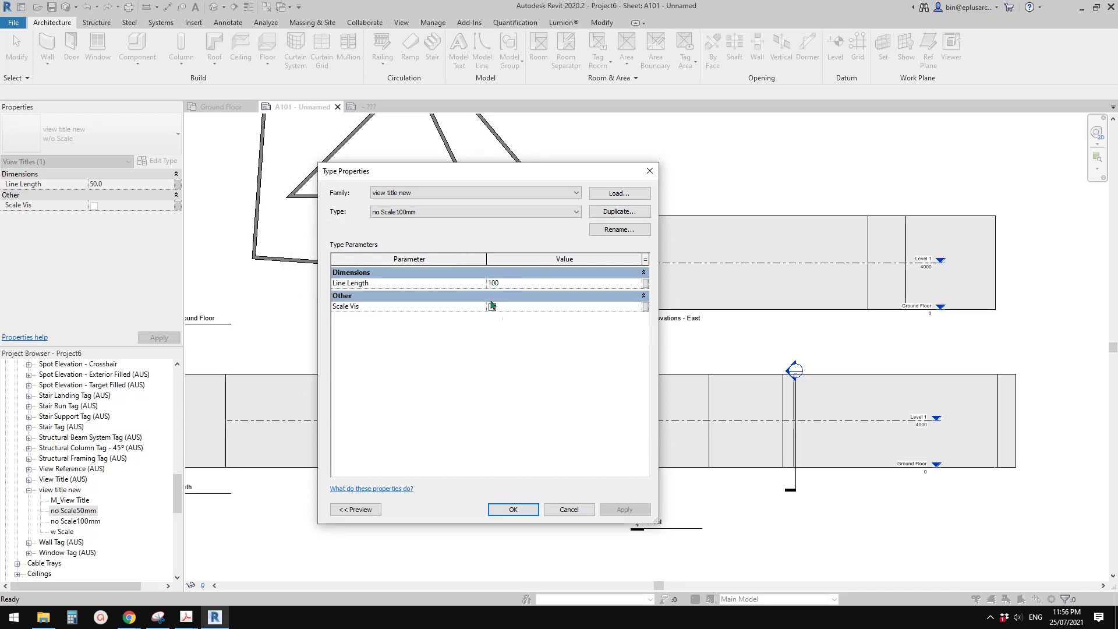
click(521, 509)
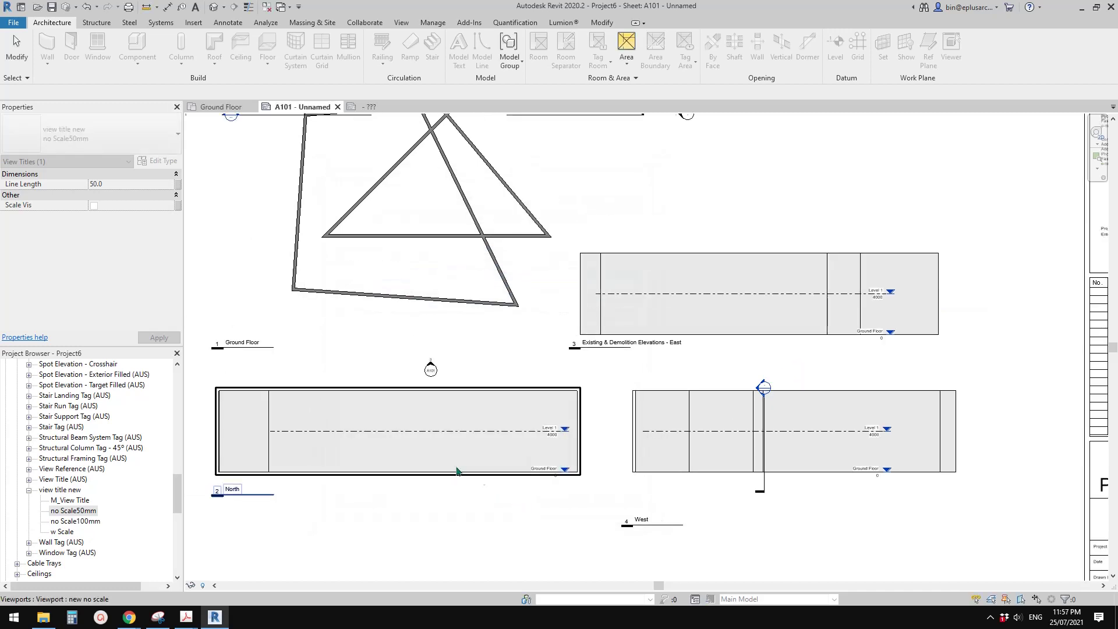
Step: Rename the "new no scale" viewport type of the Existing & Demolition Elevations - East view to "new no scale 50mm"
click(684, 296)
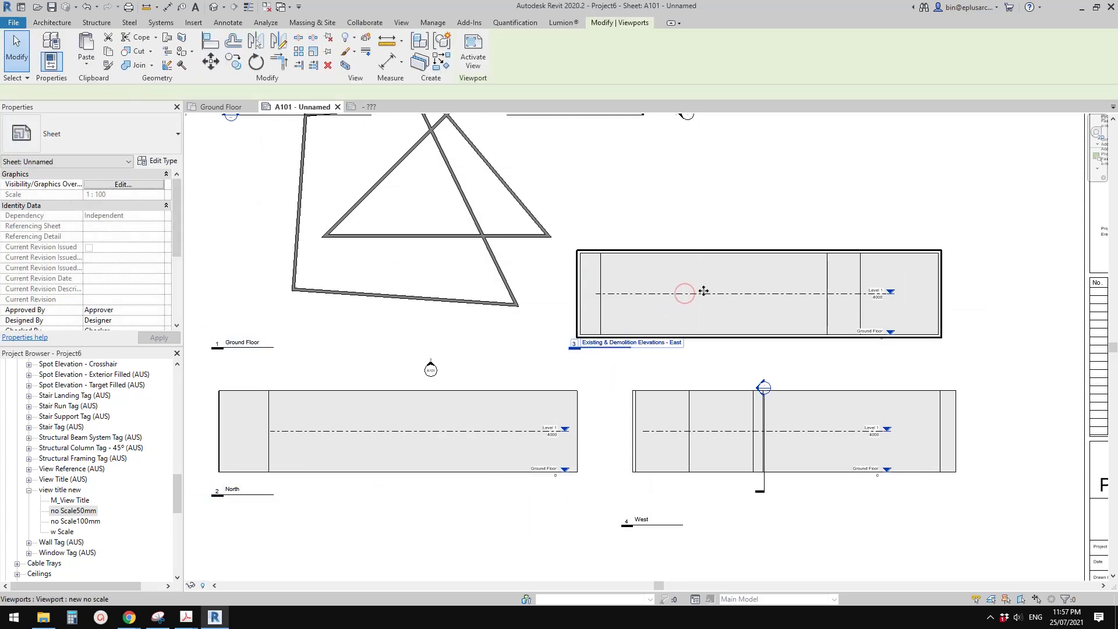
click(158, 161)
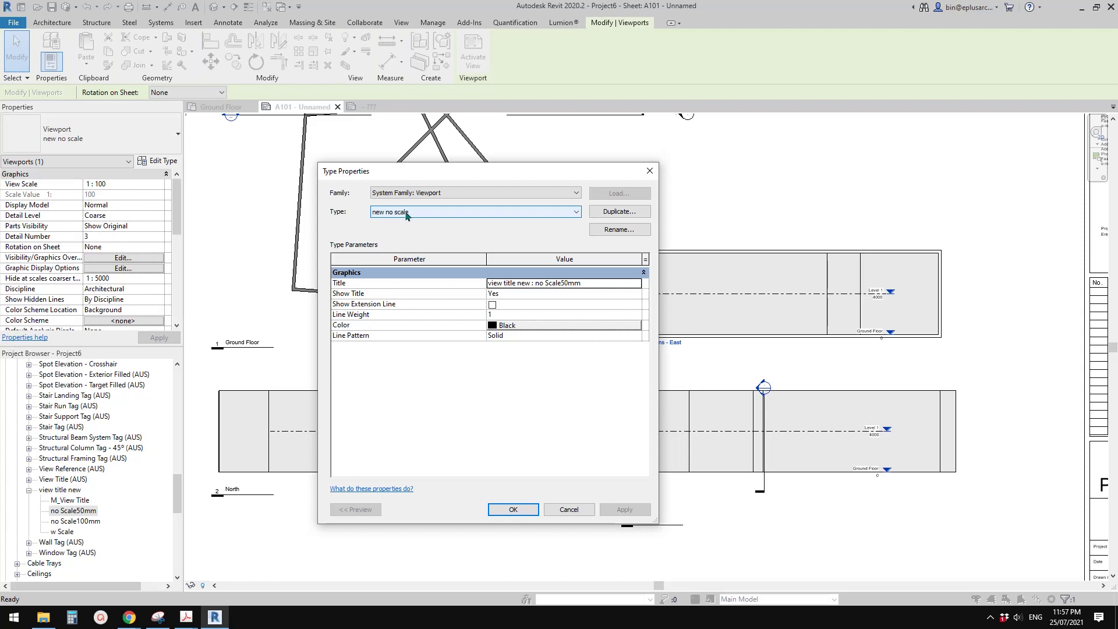
click(619, 230)
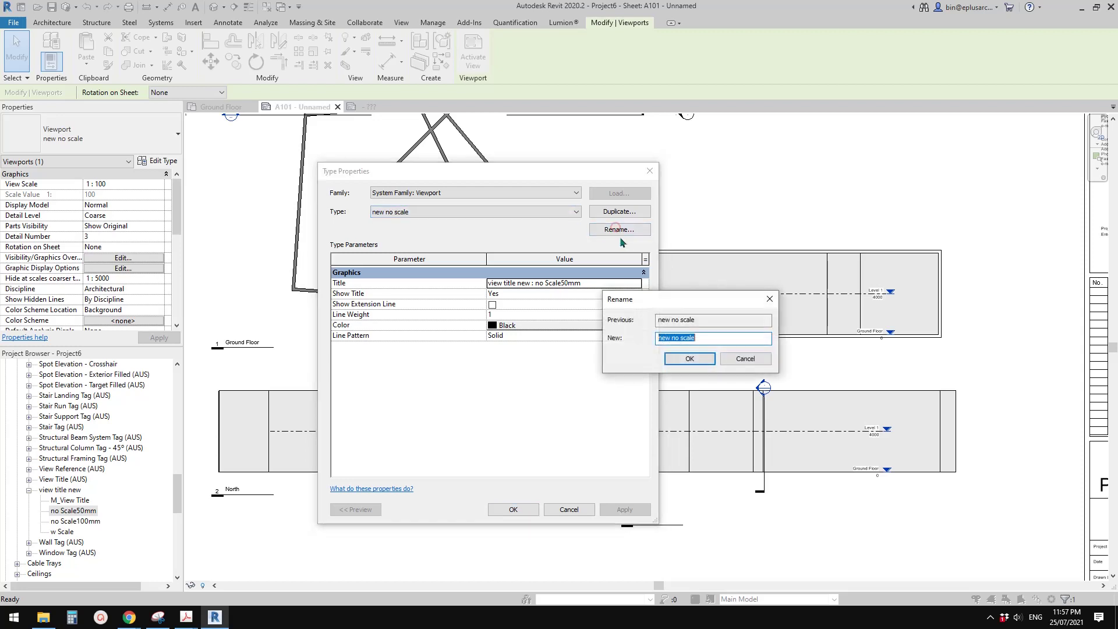
click(709, 339)
click(690, 358)
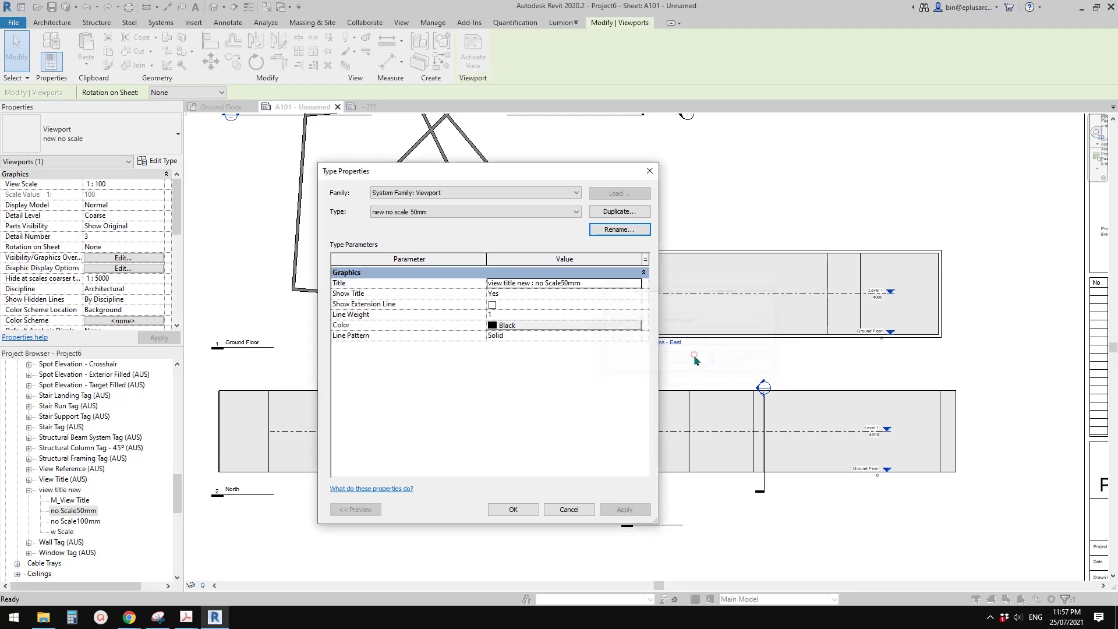
Step: Duplicate the viewport type as "new no scale 100mm"
click(612, 212)
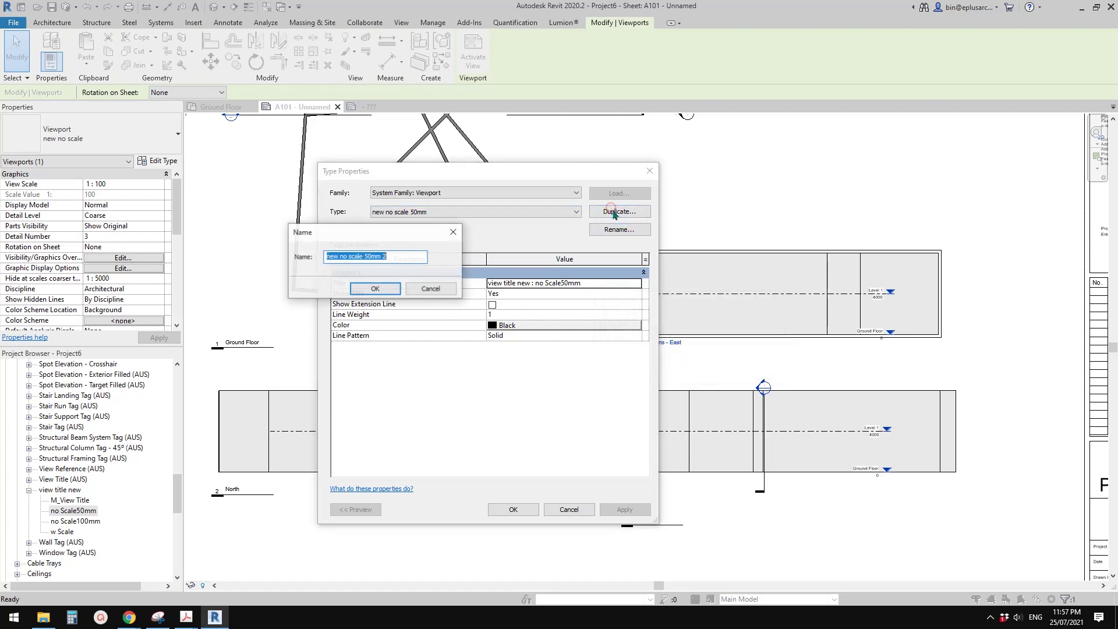
drag(400, 256, 365, 256)
text(10)
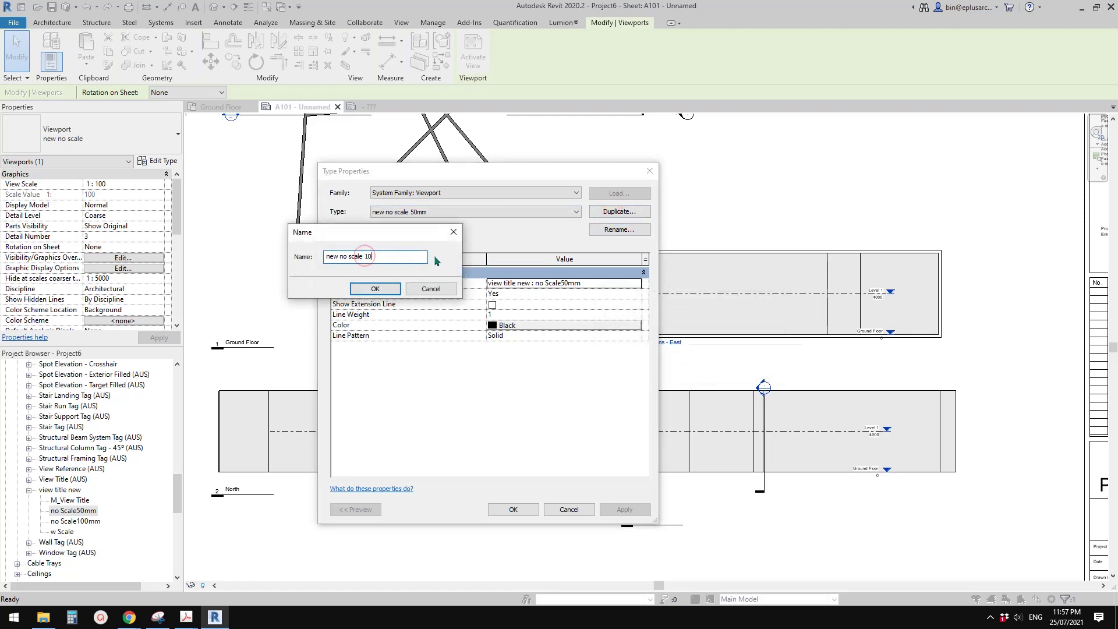
text(00)
key(BackSpace)
text(mm)
click(378, 288)
Step: Set the Title of the new no scale 100mm viewport type to "view title new : no Scale100mm" and apply it to the East viewport
click(634, 282)
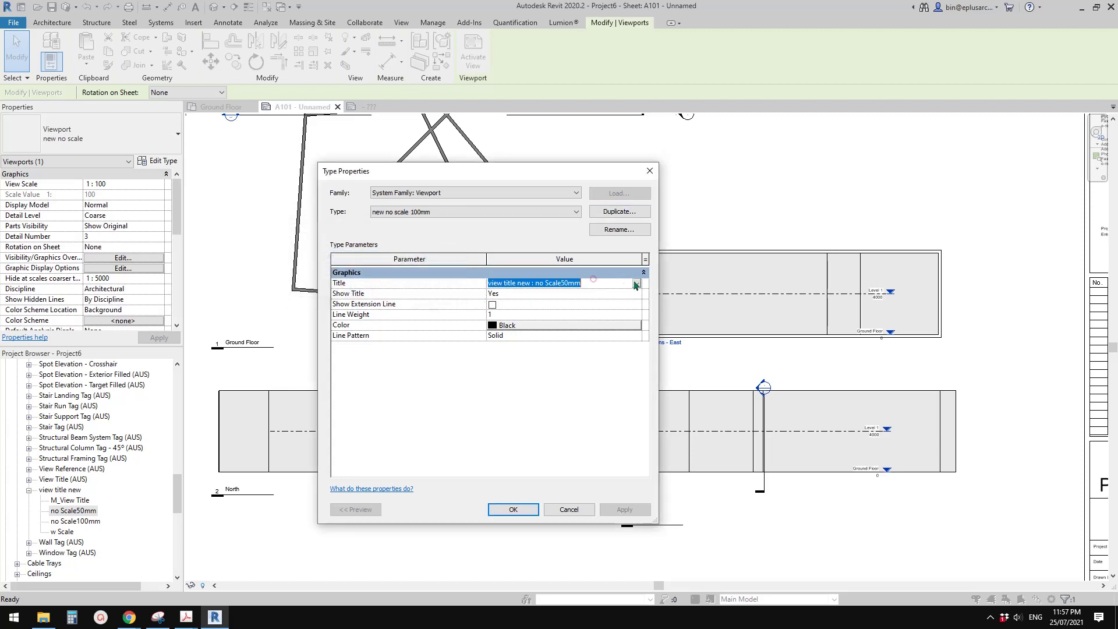
click(636, 283)
click(564, 328)
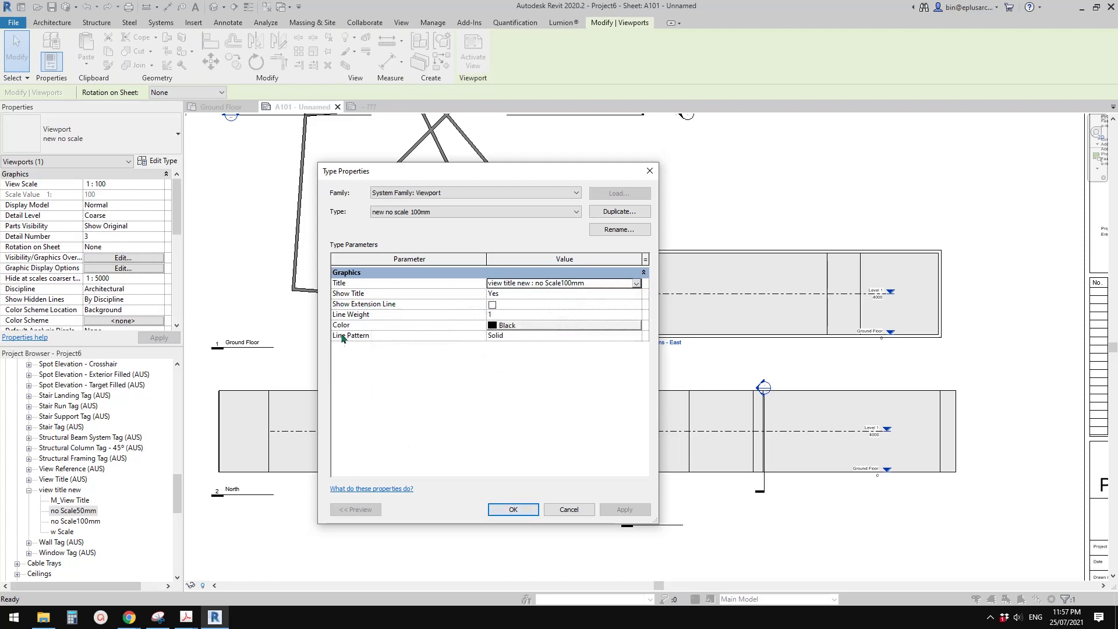
click(514, 509)
scroll(553, 393, up, 3)
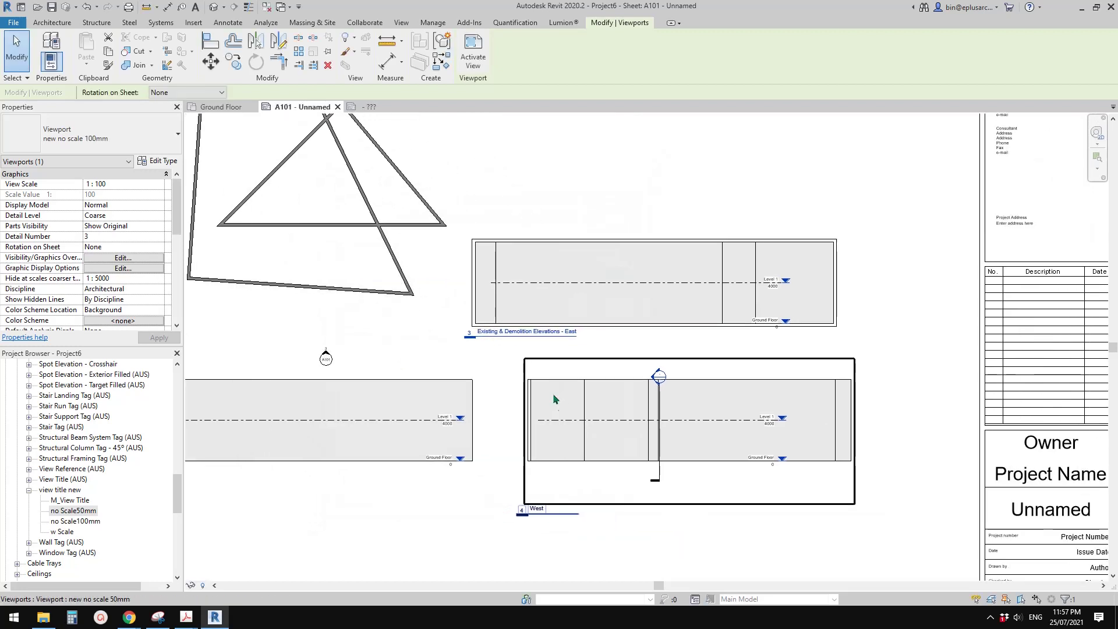
key(Escape)
Step: Match the West and North viewports to the East viewport's type with Match Type
scroll(574, 343, down, 2)
middle_drag(574, 343, 689, 264)
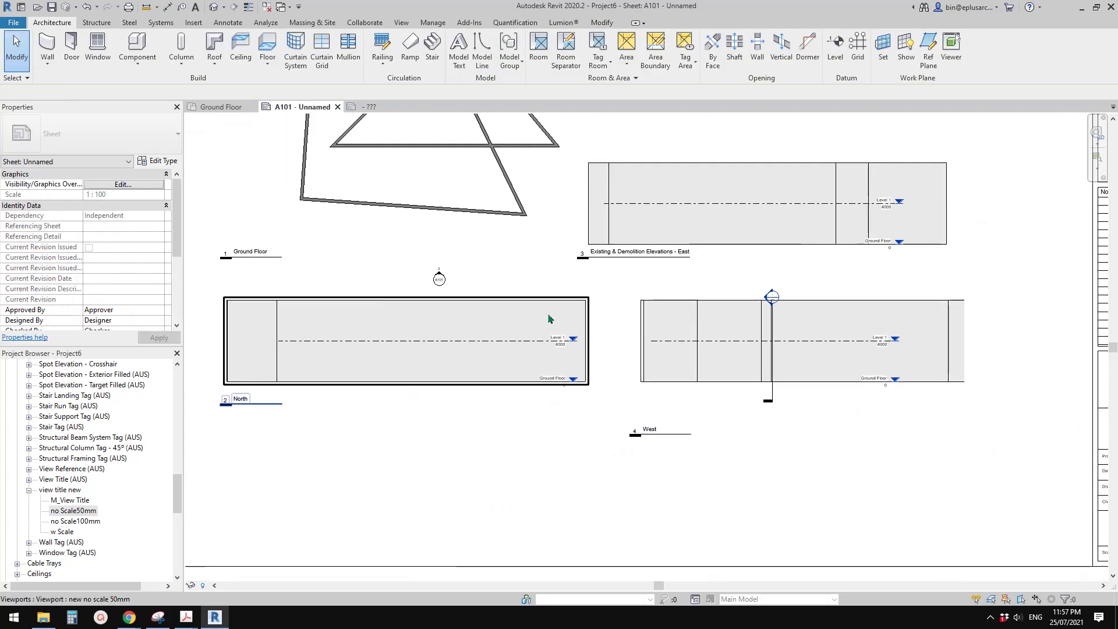
middle_drag(540, 314, 624, 316)
key(a)
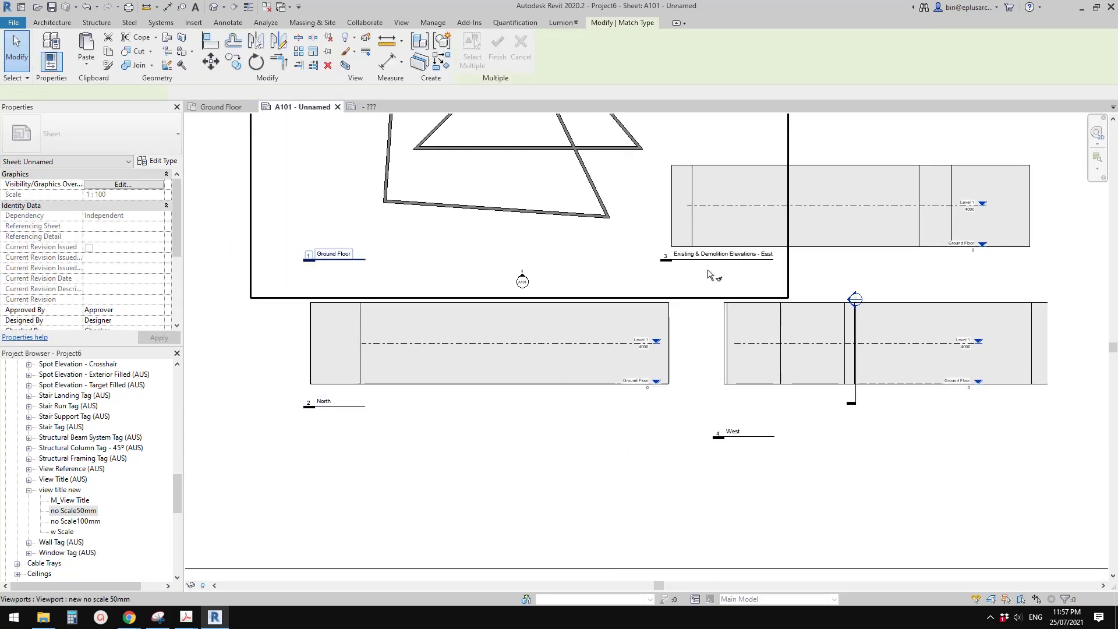
click(749, 208)
click(805, 343)
click(555, 335)
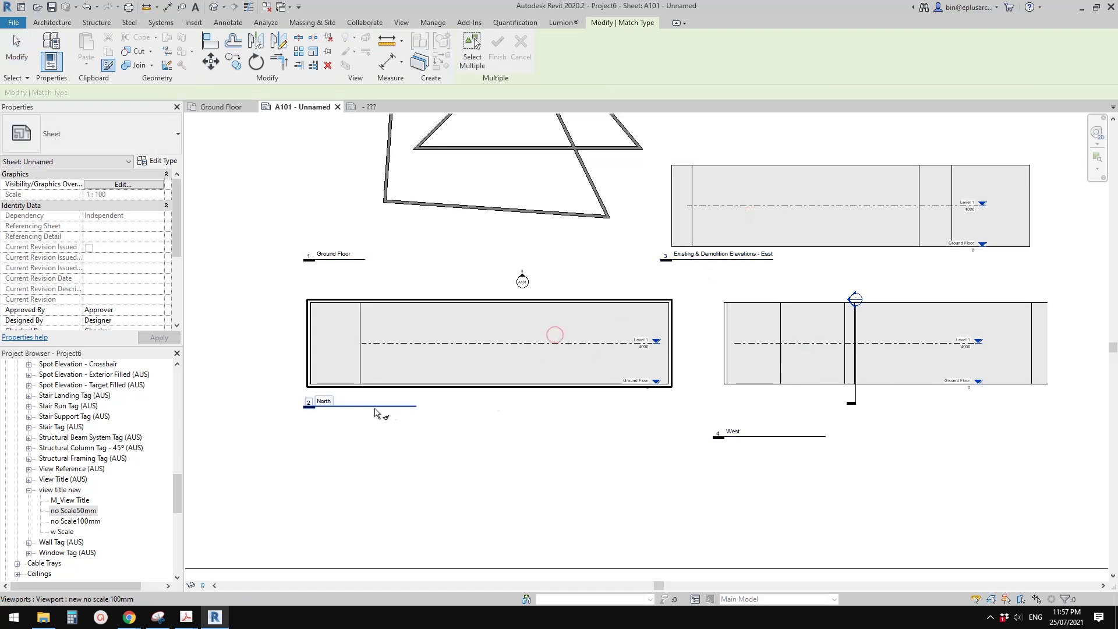
key(Escape)
Step: Match the Ground Floor viewport to the North viewport's type with Match Type
middle_drag(524, 391, 543, 430)
key(m)
key(a)
click(500, 393)
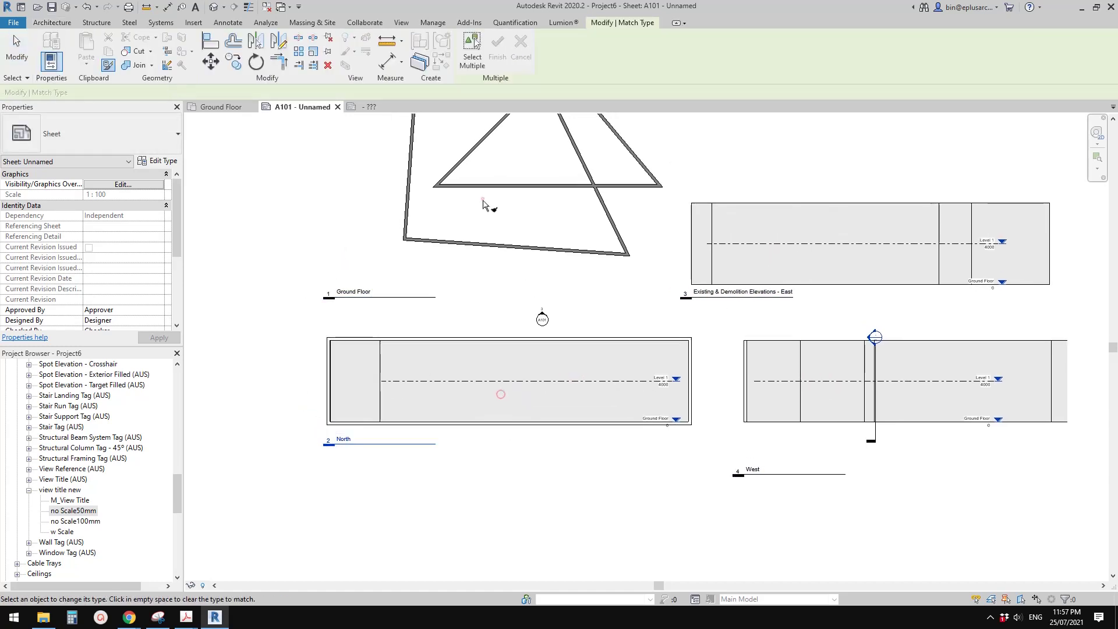
click(487, 204)
scroll(402, 336, down, 1)
middle_drag(406, 333, 403, 357)
key(Escape)
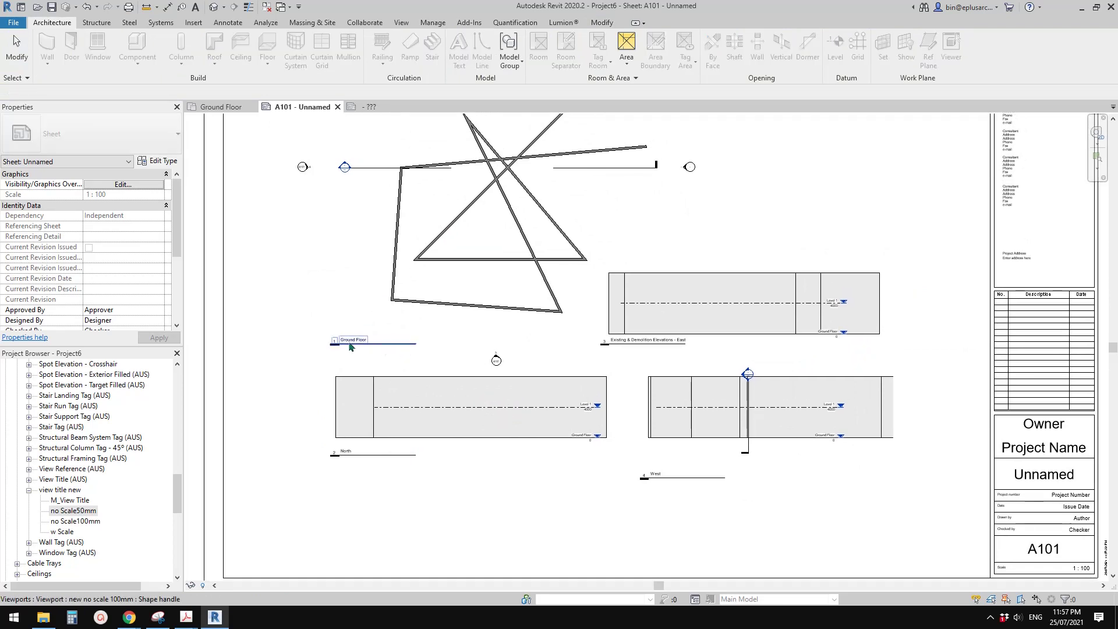
Step: Place the Level 1, Site and True North floor plans in a row along and beyond the lower edge of sheet A101
scroll(417, 320, down, 3)
drag(177, 447, 180, 359)
scroll(283, 378, down, 1)
drag(99, 398, 407, 466)
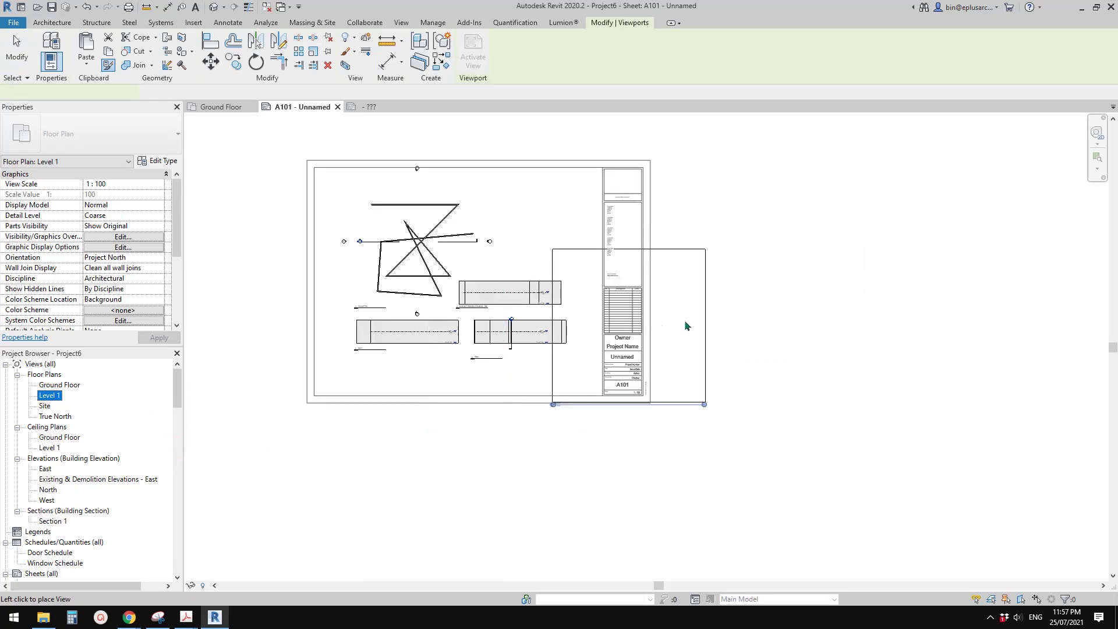
click(438, 368)
drag(42, 415, 578, 428)
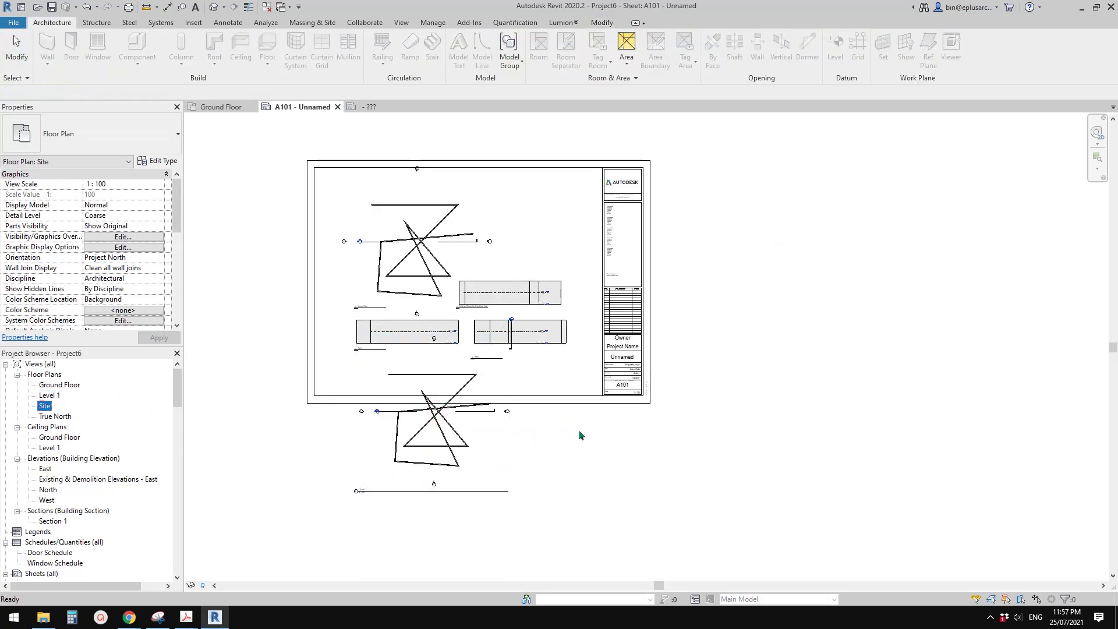
click(605, 424)
click(759, 441)
drag(758, 441, 781, 436)
click(783, 435)
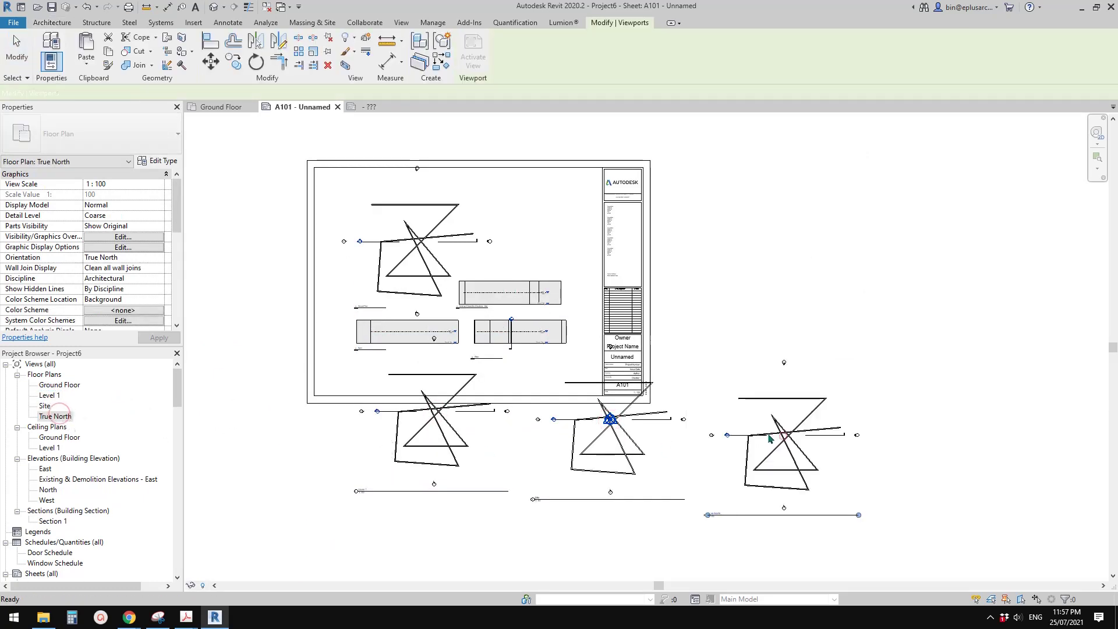
Step: Match the Level 1, Site and True North viewports to the East viewport's type with Match Type
middle_drag(527, 376, 531, 374)
key(m)
key(a)
click(514, 290)
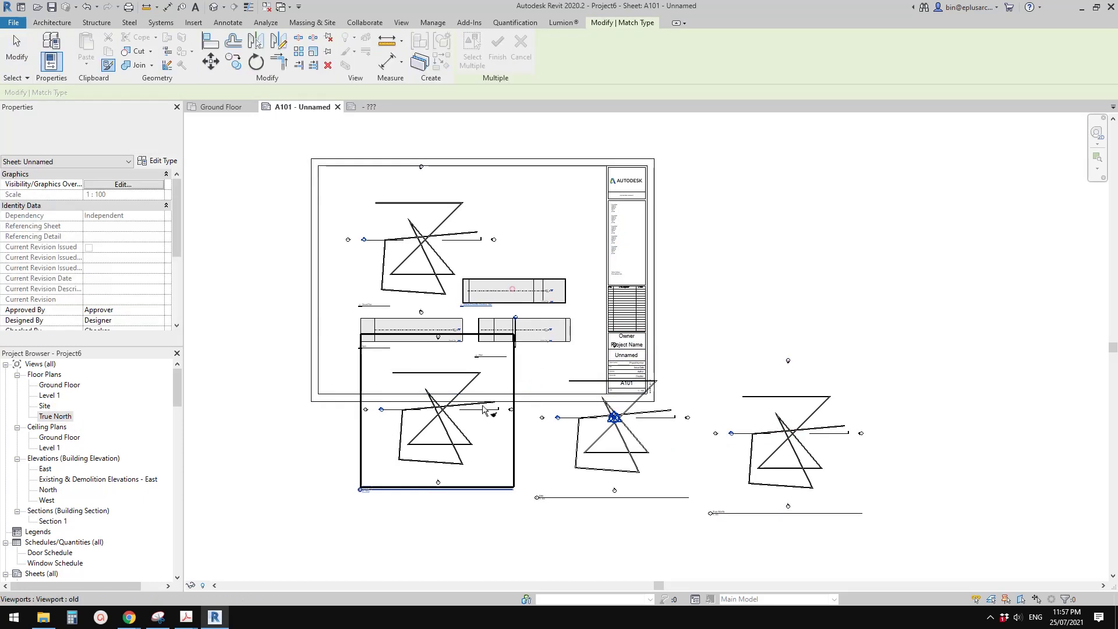
click(444, 432)
click(630, 457)
click(786, 463)
key(Escape)
key(Escape)
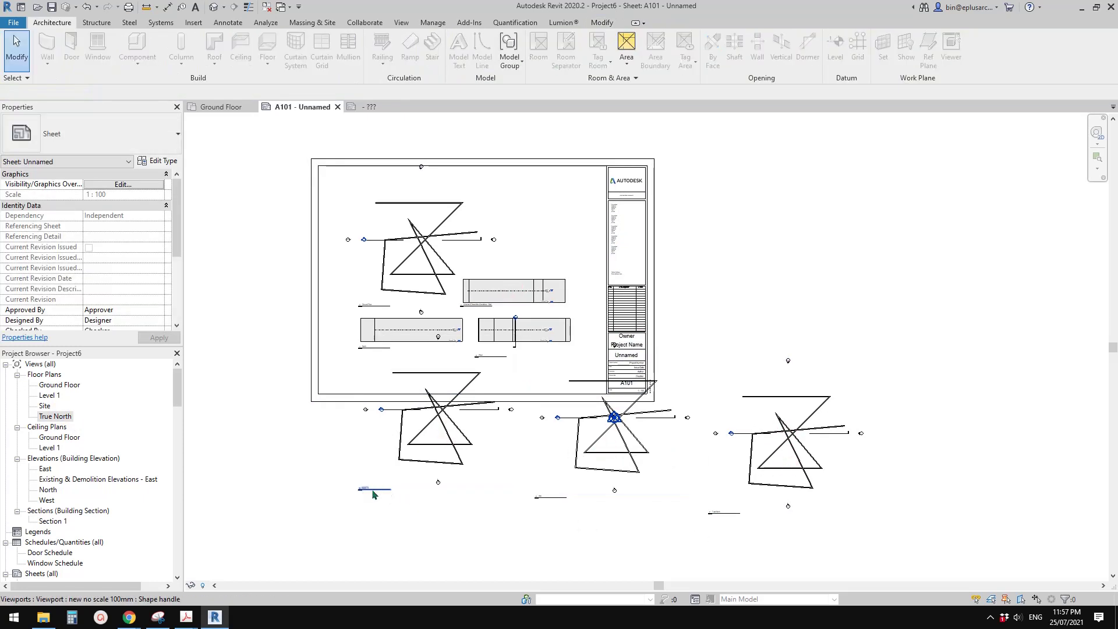
Step: Delete the True North, Site and Level 1 viewports from the sheet
scroll(412, 491, up, 3)
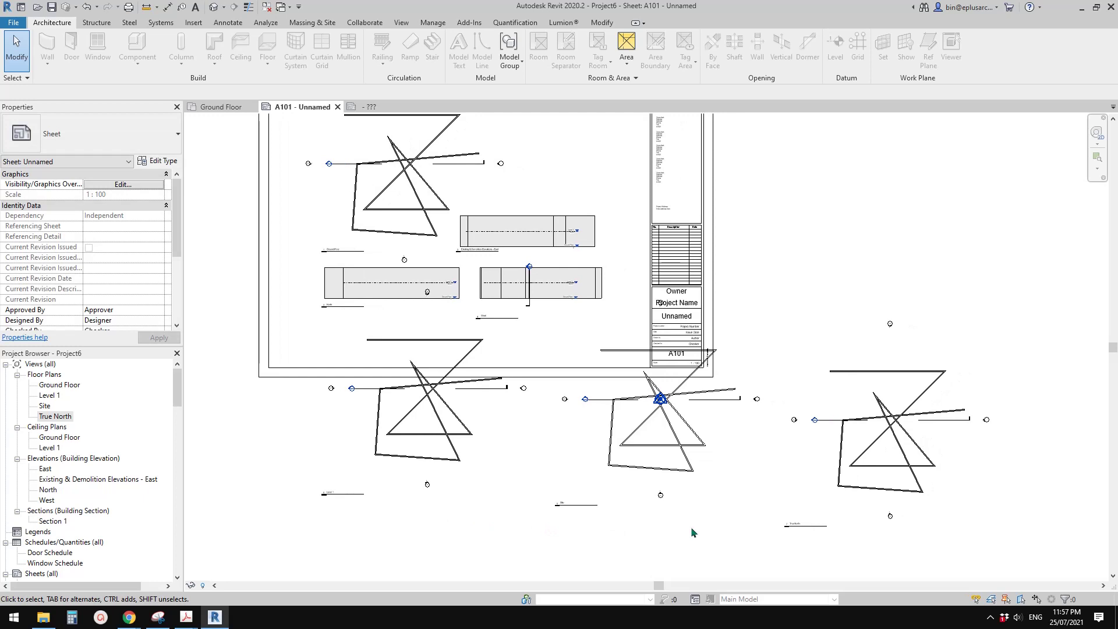
click(861, 477)
key(Delete)
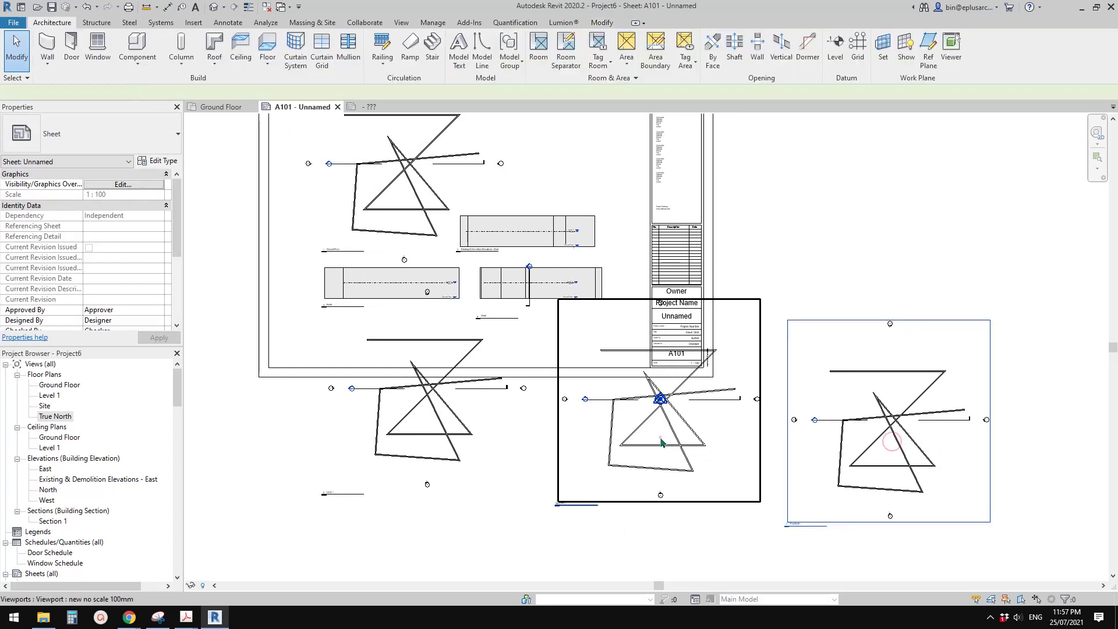
click(659, 432)
key(Delete)
click(486, 442)
key(Delete)
click(453, 442)
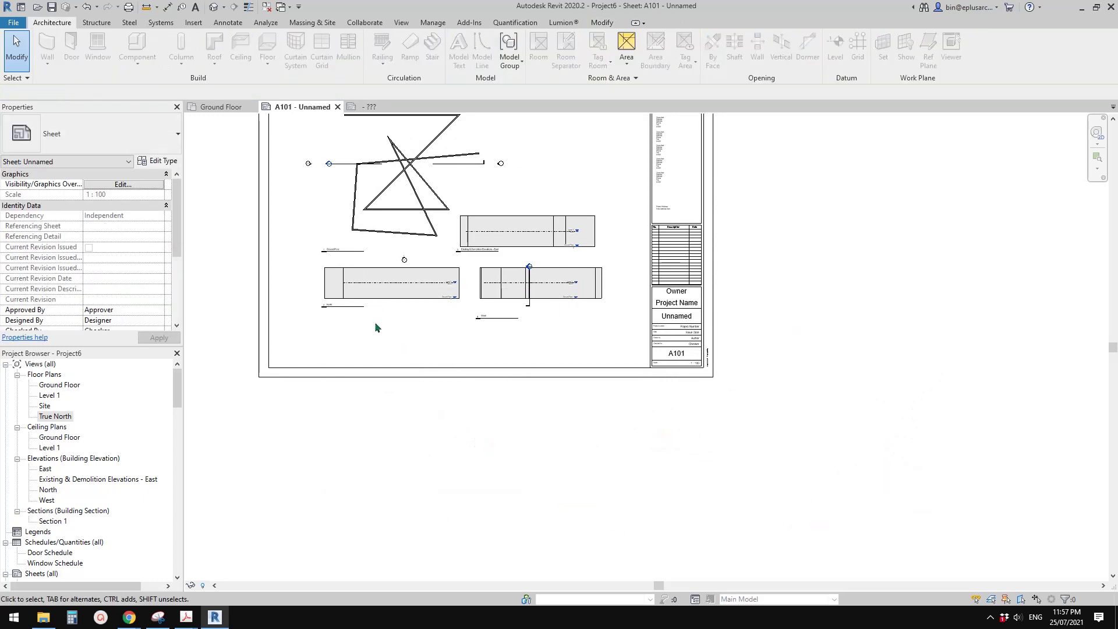
Step: Examine the North viewport's type and title line, and review the four viewport titles on sheet A101
scroll(375, 322, up, 4)
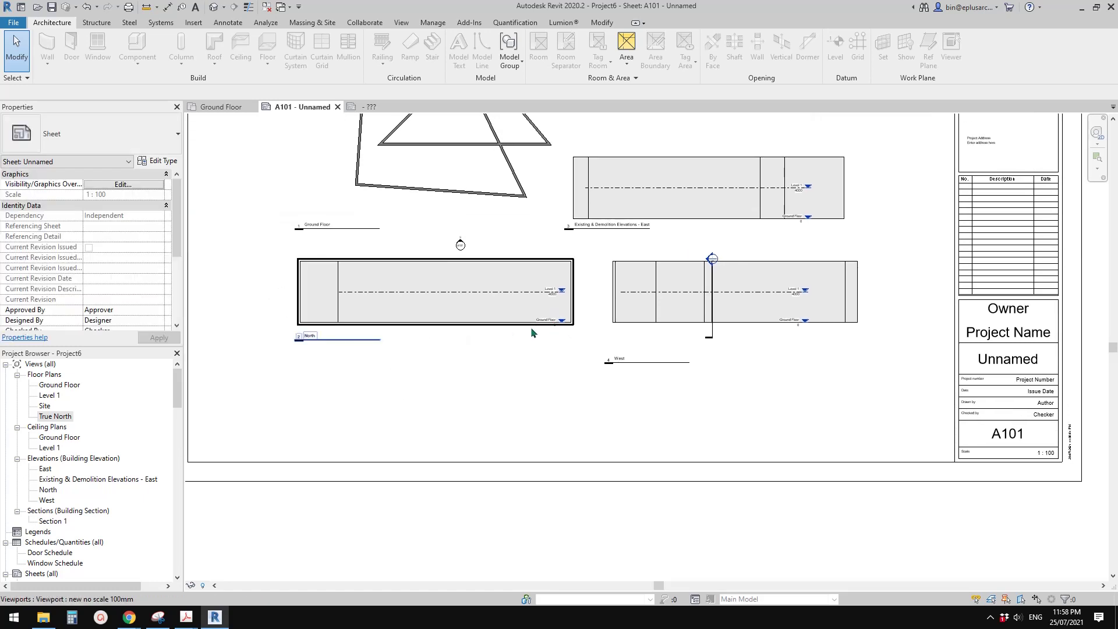
scroll(531, 333, up, 1)
click(553, 327)
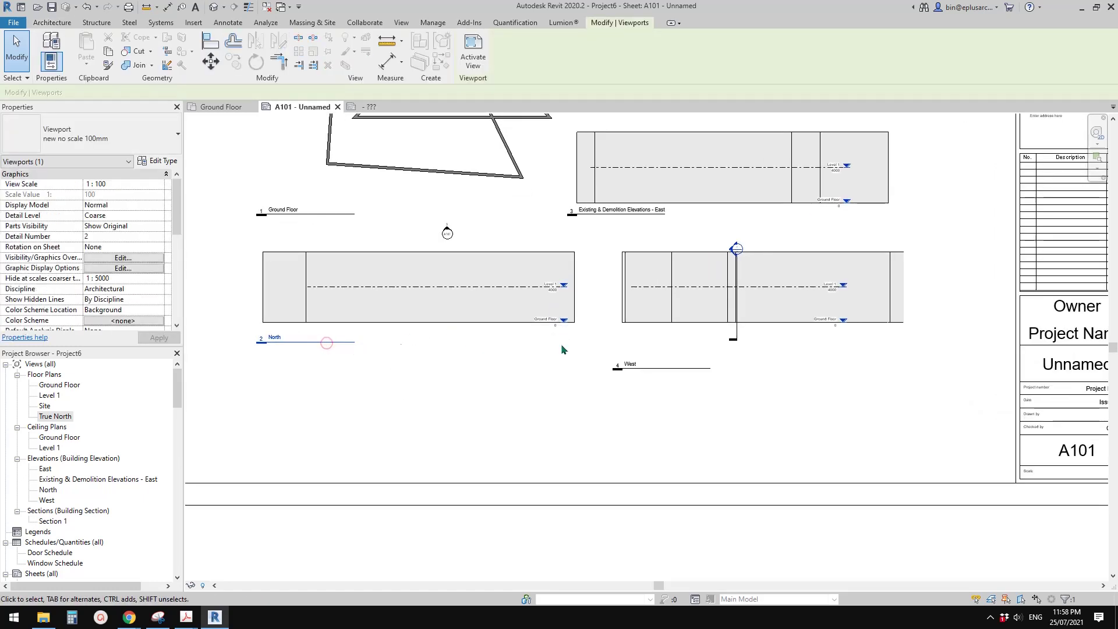
click(526, 379)
middle_drag(542, 297, 539, 398)
scroll(535, 389, down, 1)
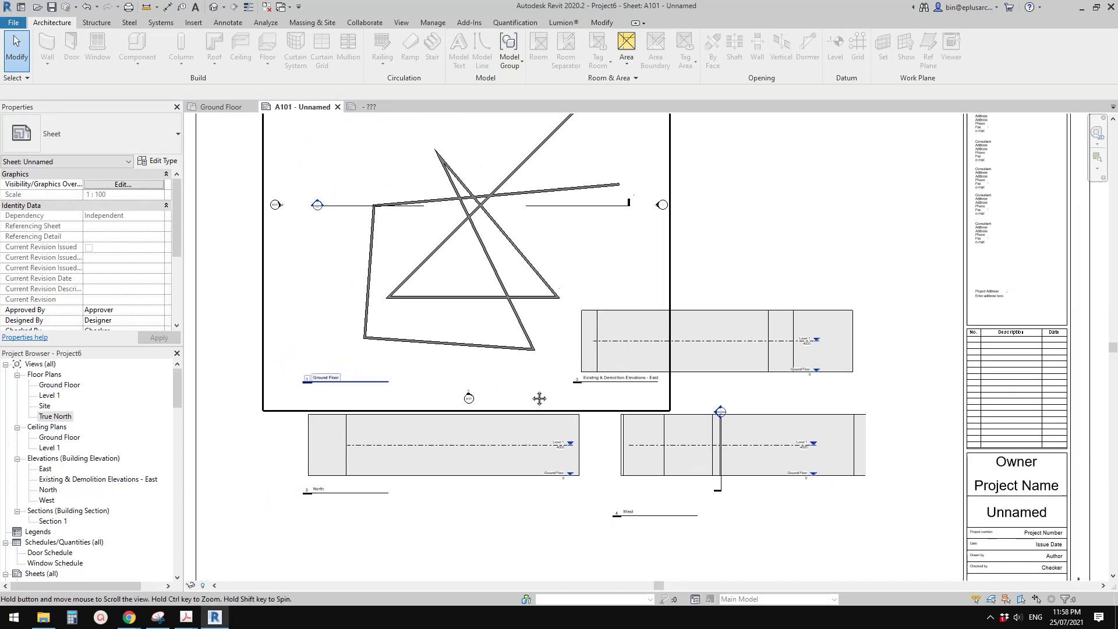
scroll(562, 361, down, 1)
middle_drag(564, 360, 535, 392)
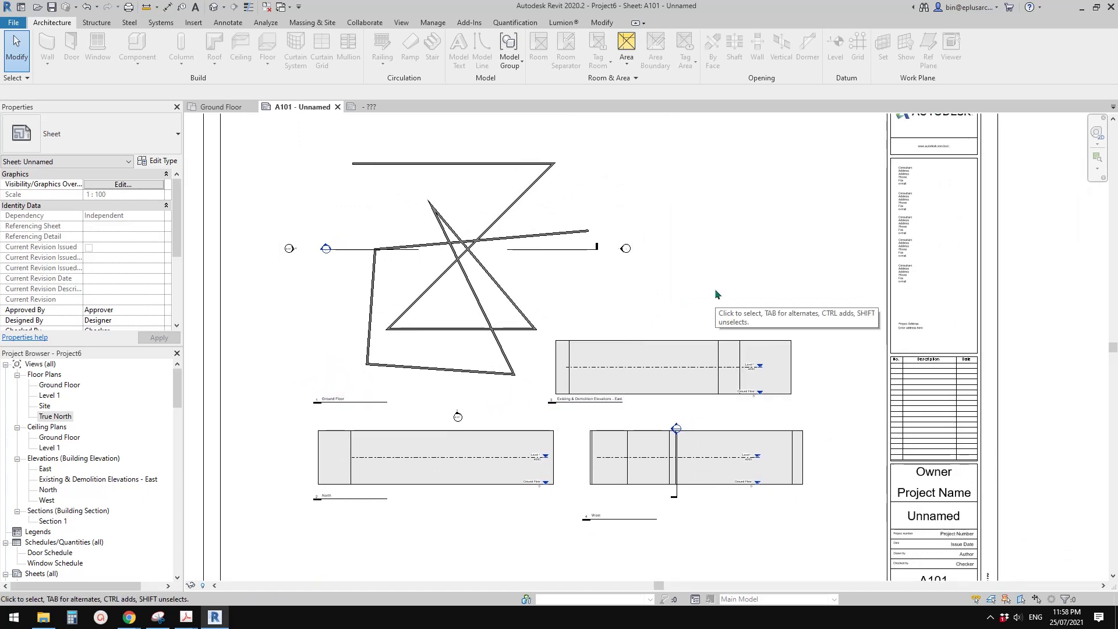